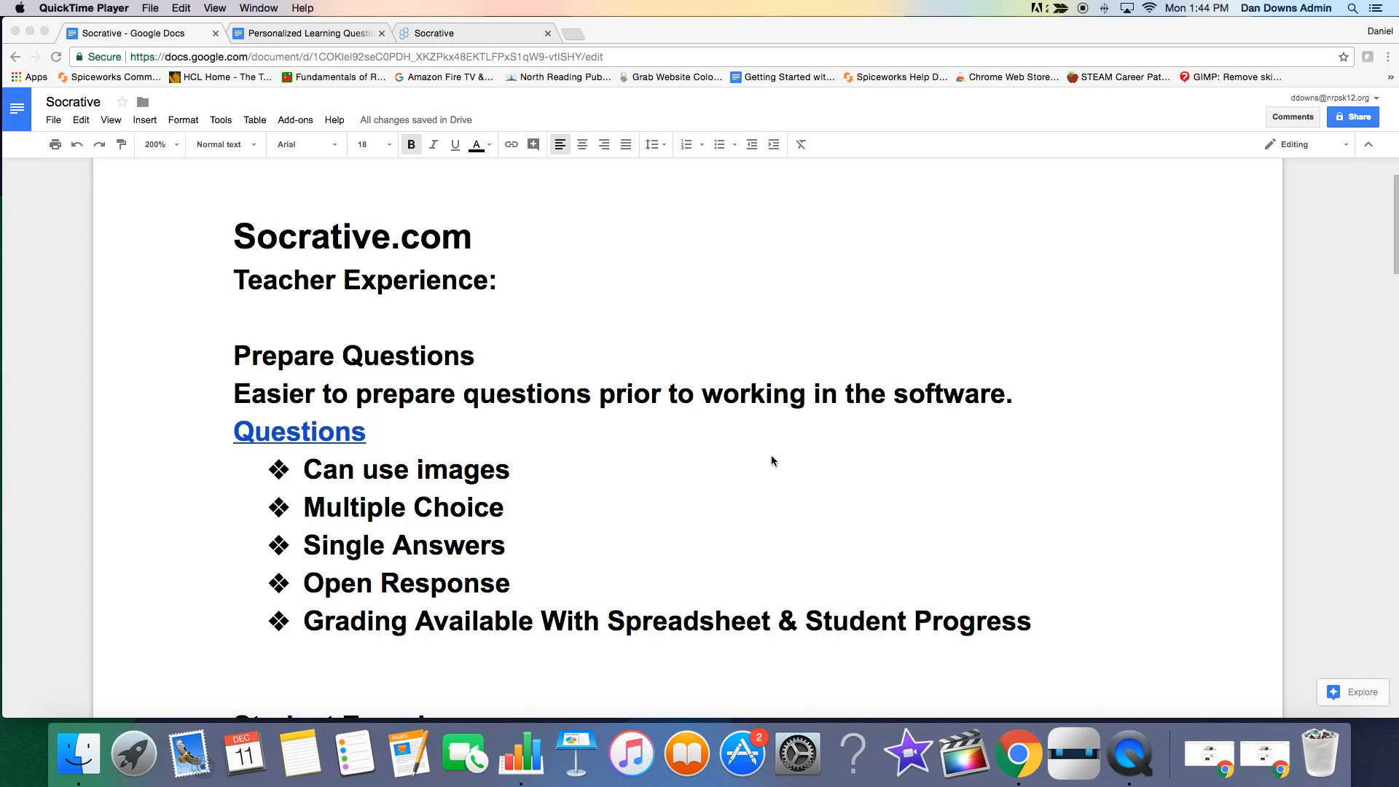
# Switch to Socrative and sign in to the teacher account with the prefilled credentials.
pyautogui.click(457, 32)
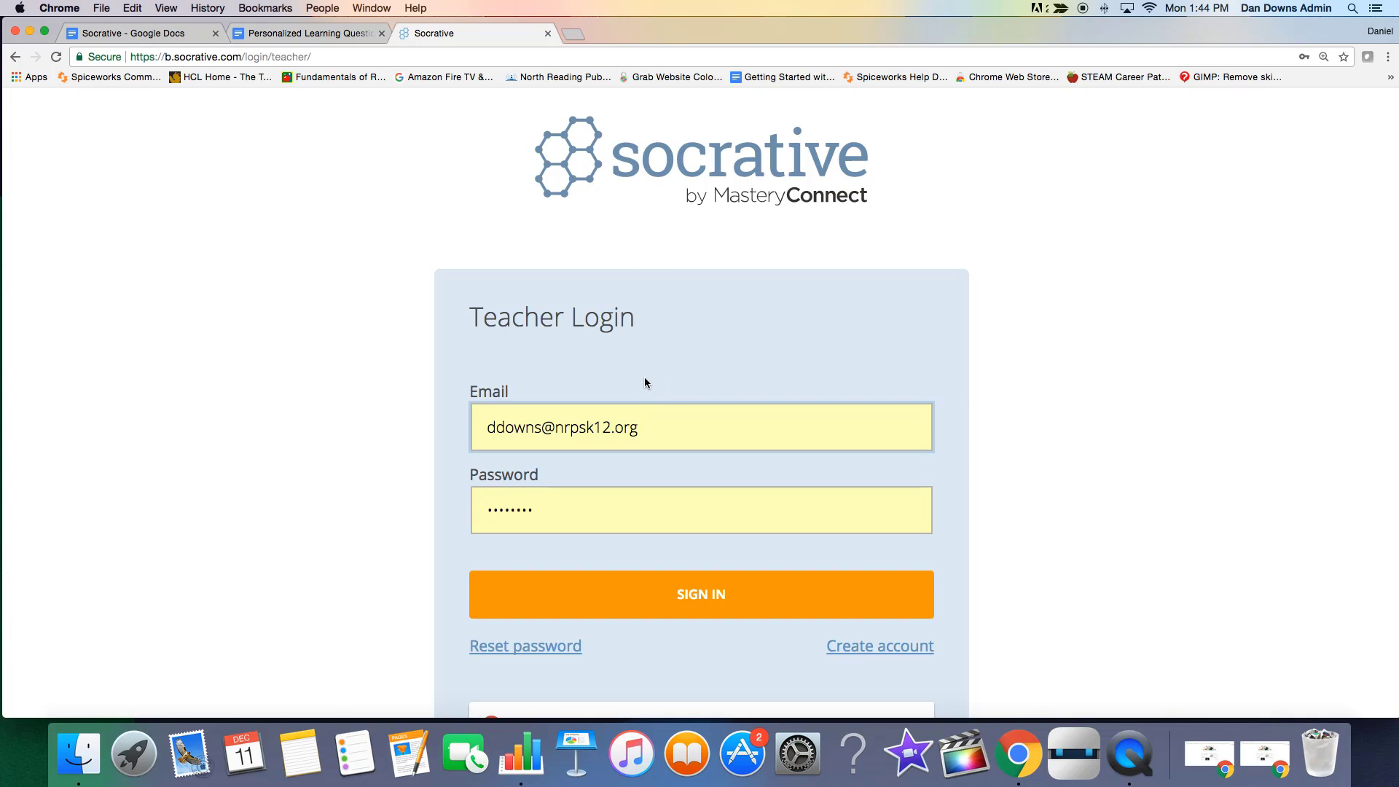
pyautogui.click(711, 611)
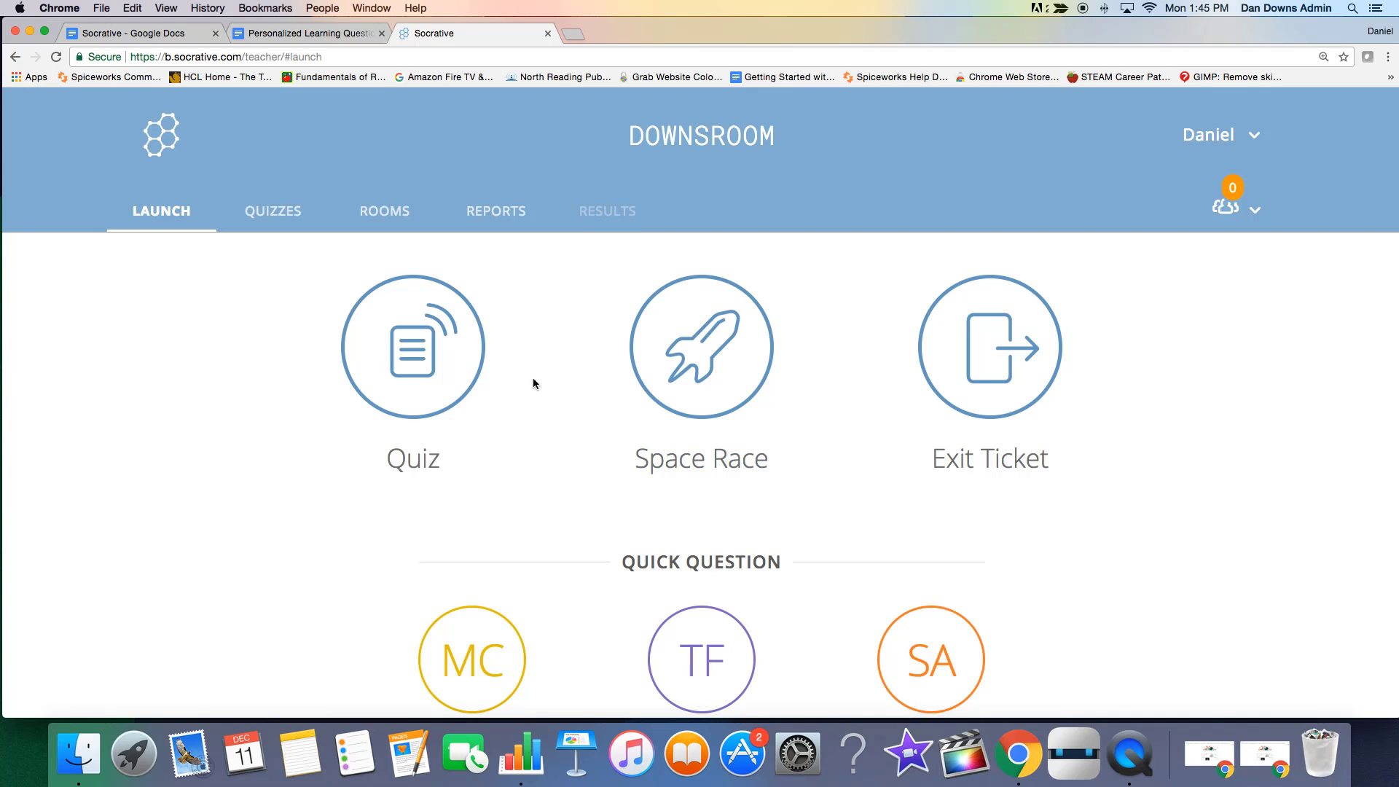
# Look through the existing quizzes available for launching, without launching one.
pyautogui.click(404, 385)
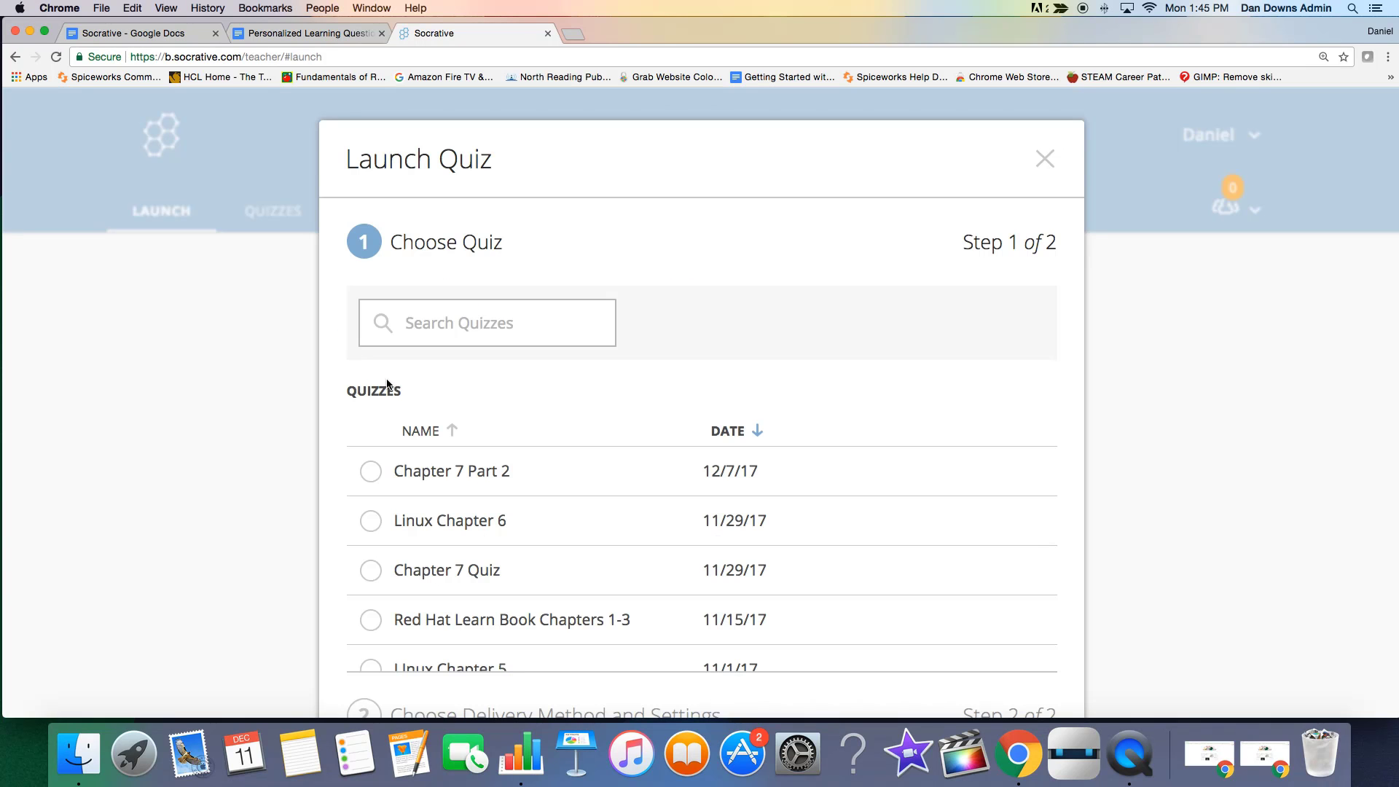
pyautogui.scroll(-8, 834, 478)
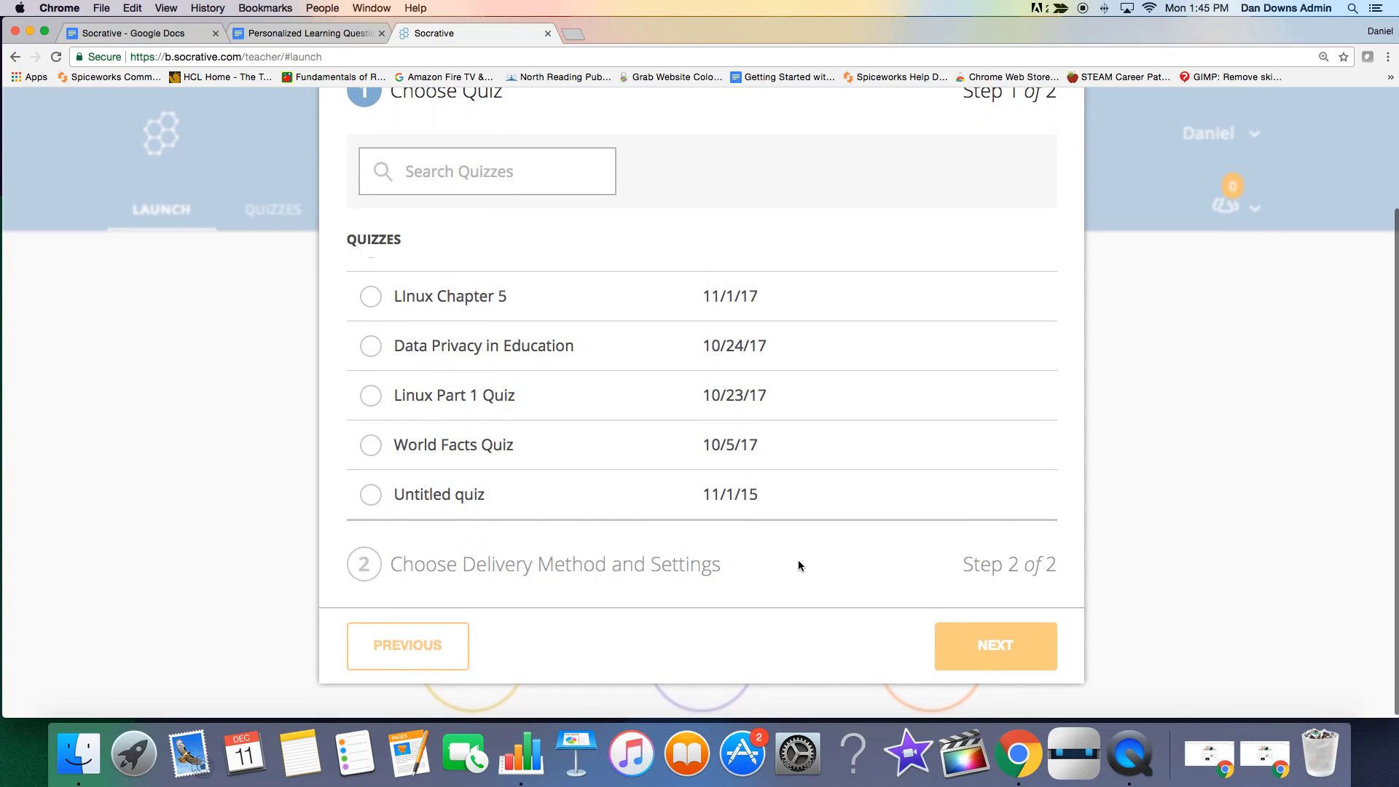
pyautogui.scroll(5, 803, 532)
pyautogui.click(1044, 156)
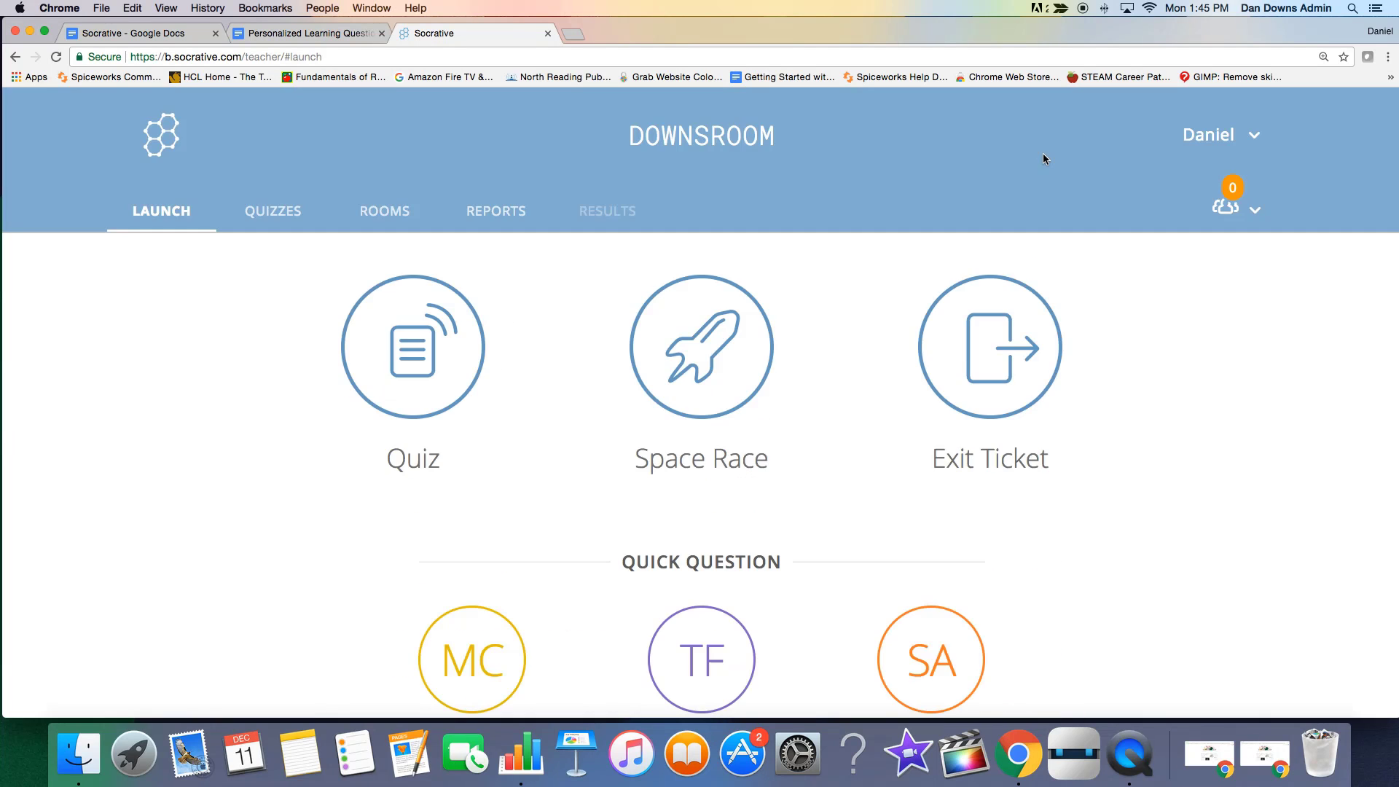
# Create a new quiz in the Quizzes section.
pyautogui.click(264, 219)
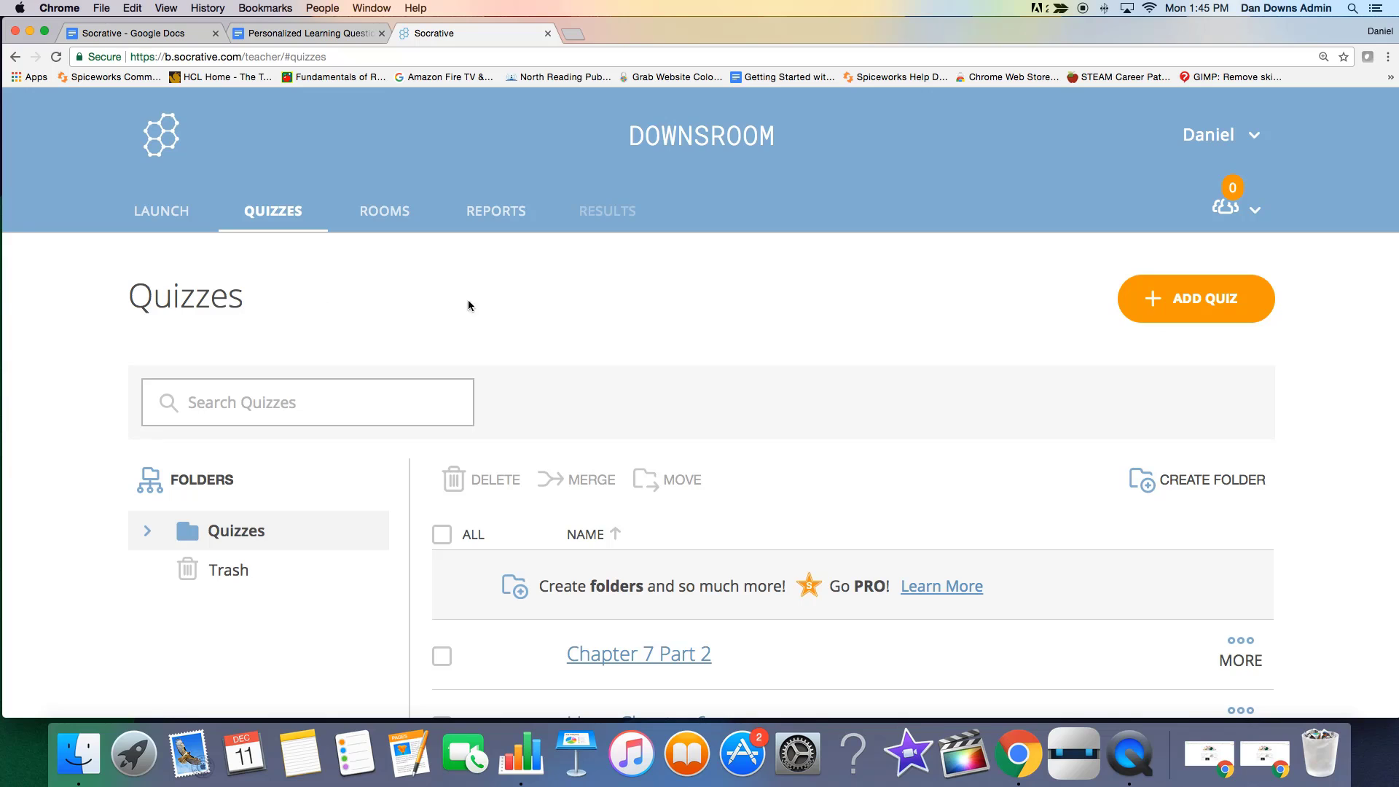
pyautogui.click(1245, 315)
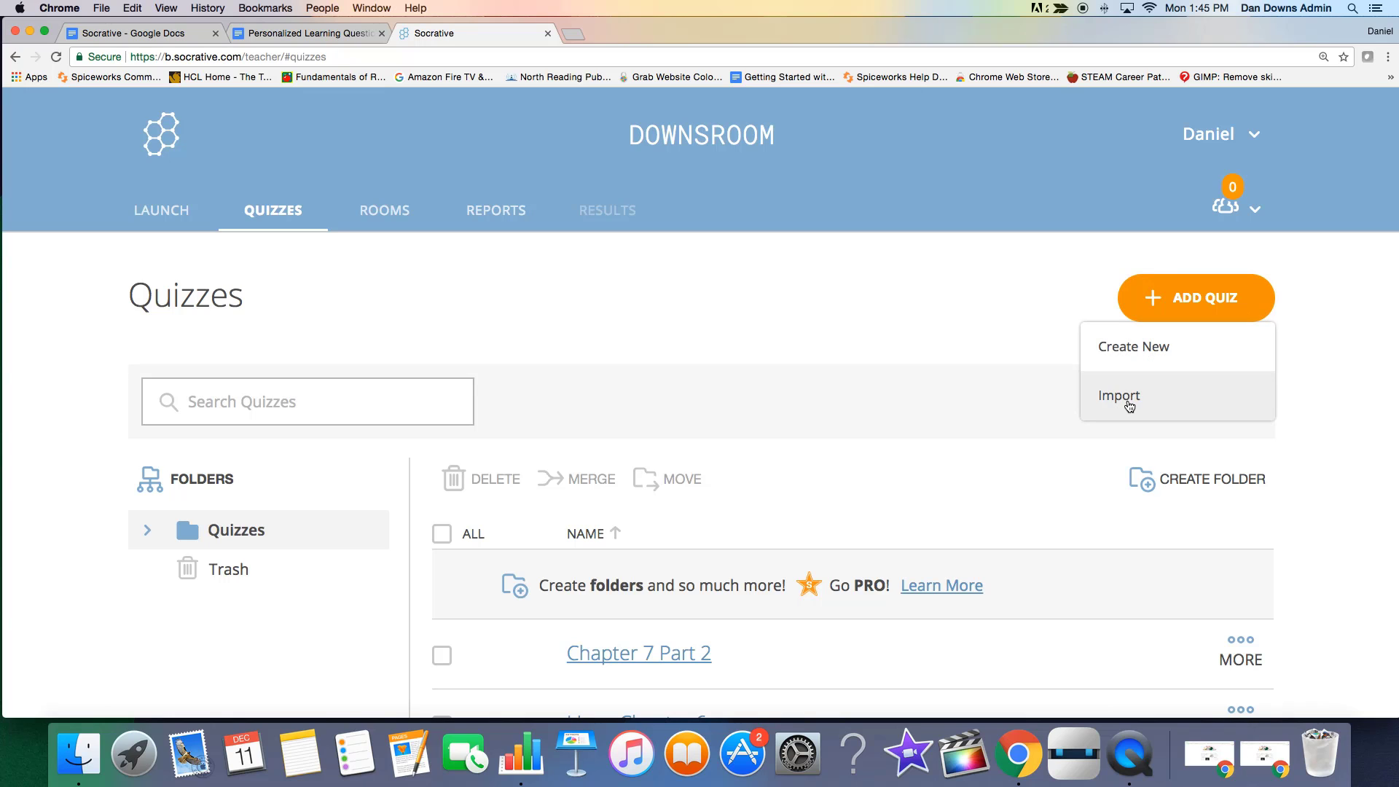
pyautogui.click(1132, 356)
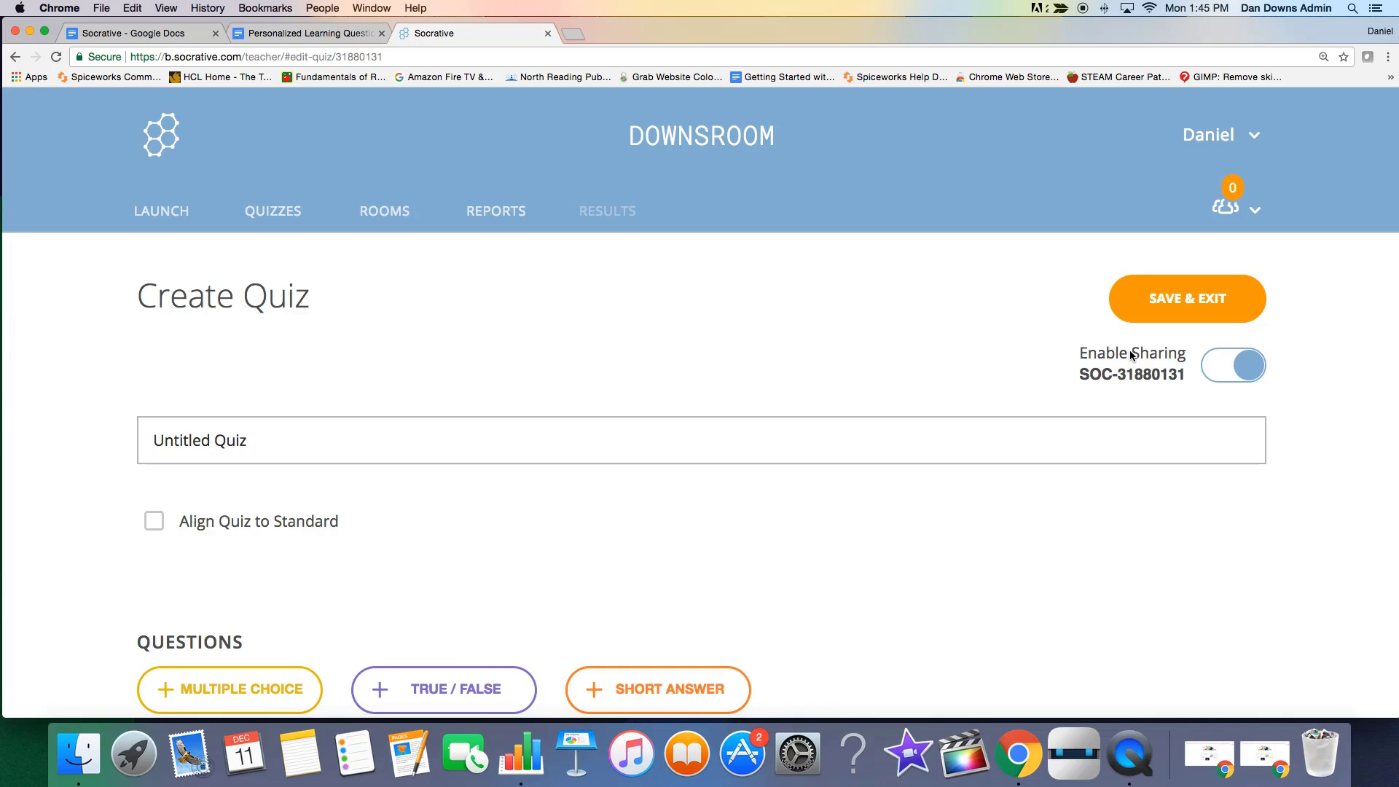
# Replace the untitled quiz's name with "The Basics Of Personalized Learning".
pyautogui.click(393, 449)
pyautogui.press('BackSpace')
pyautogui.press('BackSpace')
pyautogui.press('BackSpace')
pyautogui.press('BackSpace')
pyautogui.press('BackSpace')
pyautogui.press('BackSpace')
pyautogui.press('BackSpace')
pyautogui.press('BackSpace')
pyautogui.press('BackSpace')
pyautogui.press('BackSpace')
pyautogui.press('BackSpace')
pyautogui.press('BackSpace')
pyautogui.press('BackSpace')
pyautogui.write('The Basics Of Perso')
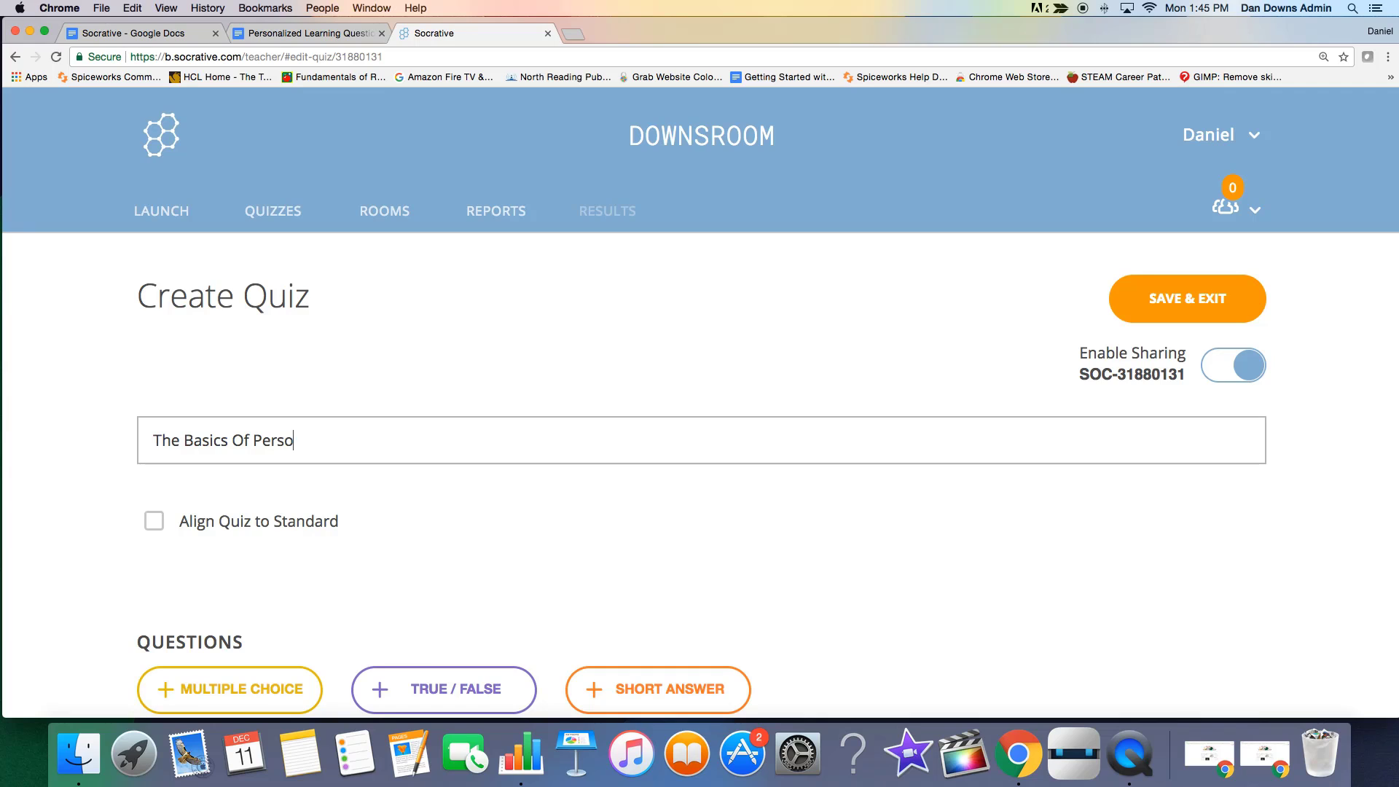
pyautogui.write('nalized Learning')
# Add a multiple choice question to the quiz.
pyautogui.scroll(-4, 428, 566)
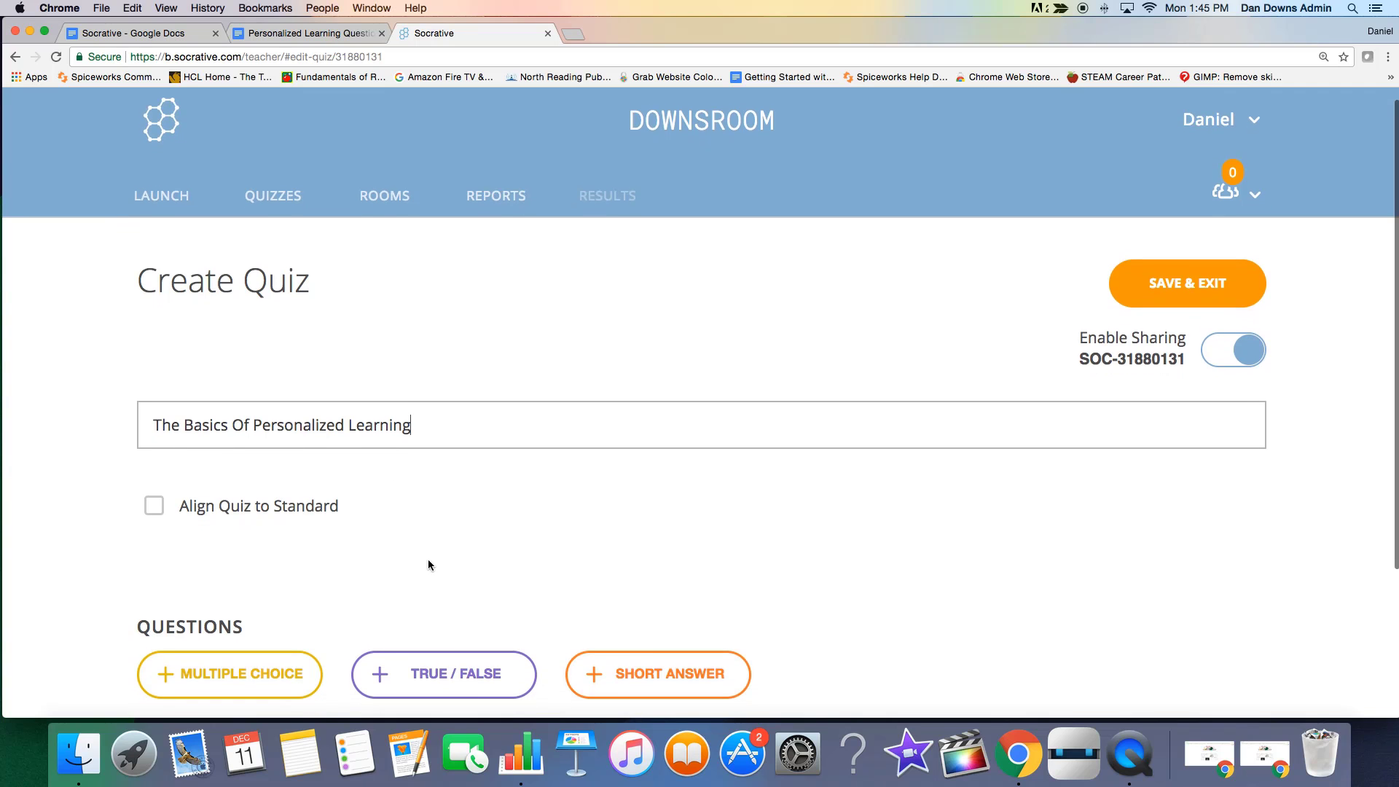
pyautogui.scroll(-2, 430, 565)
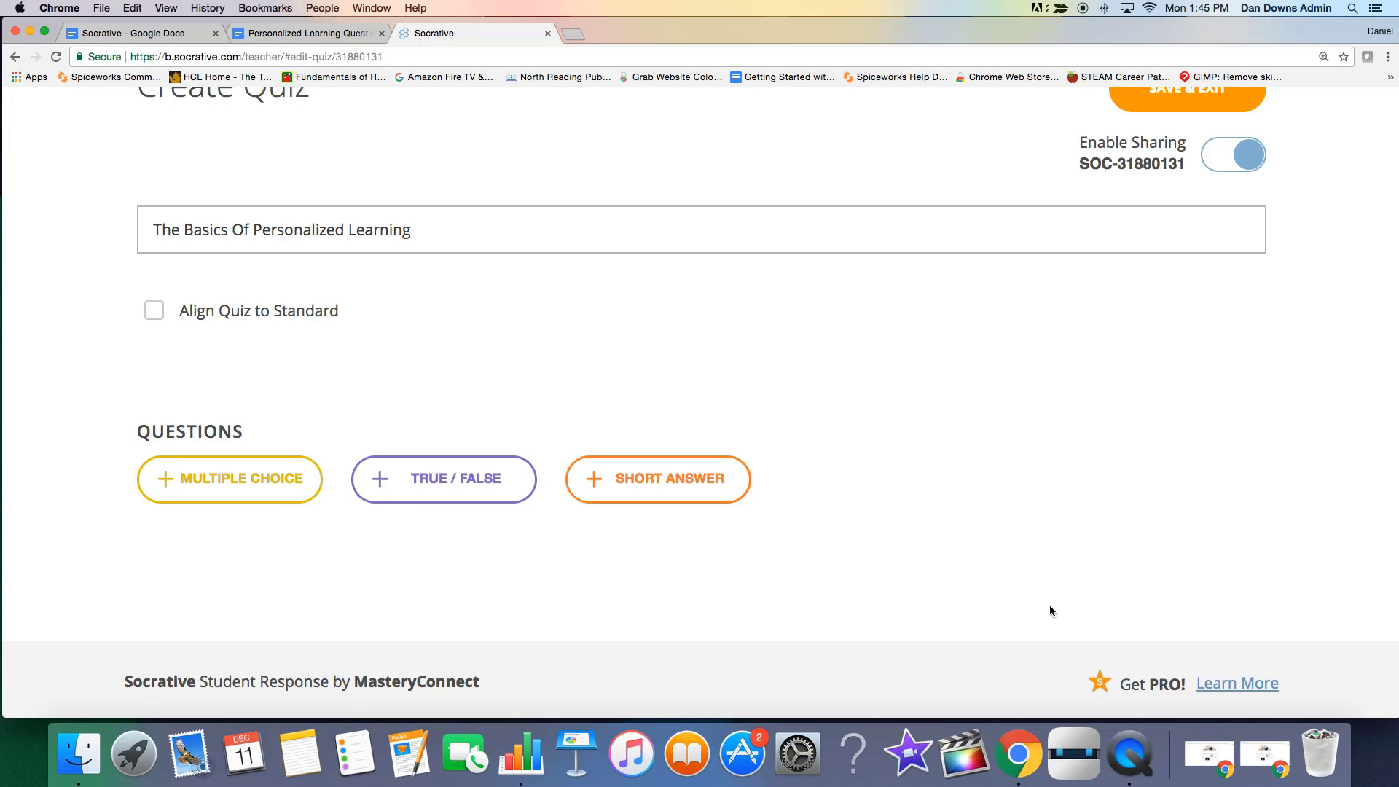
pyautogui.scroll(2, 970, 523)
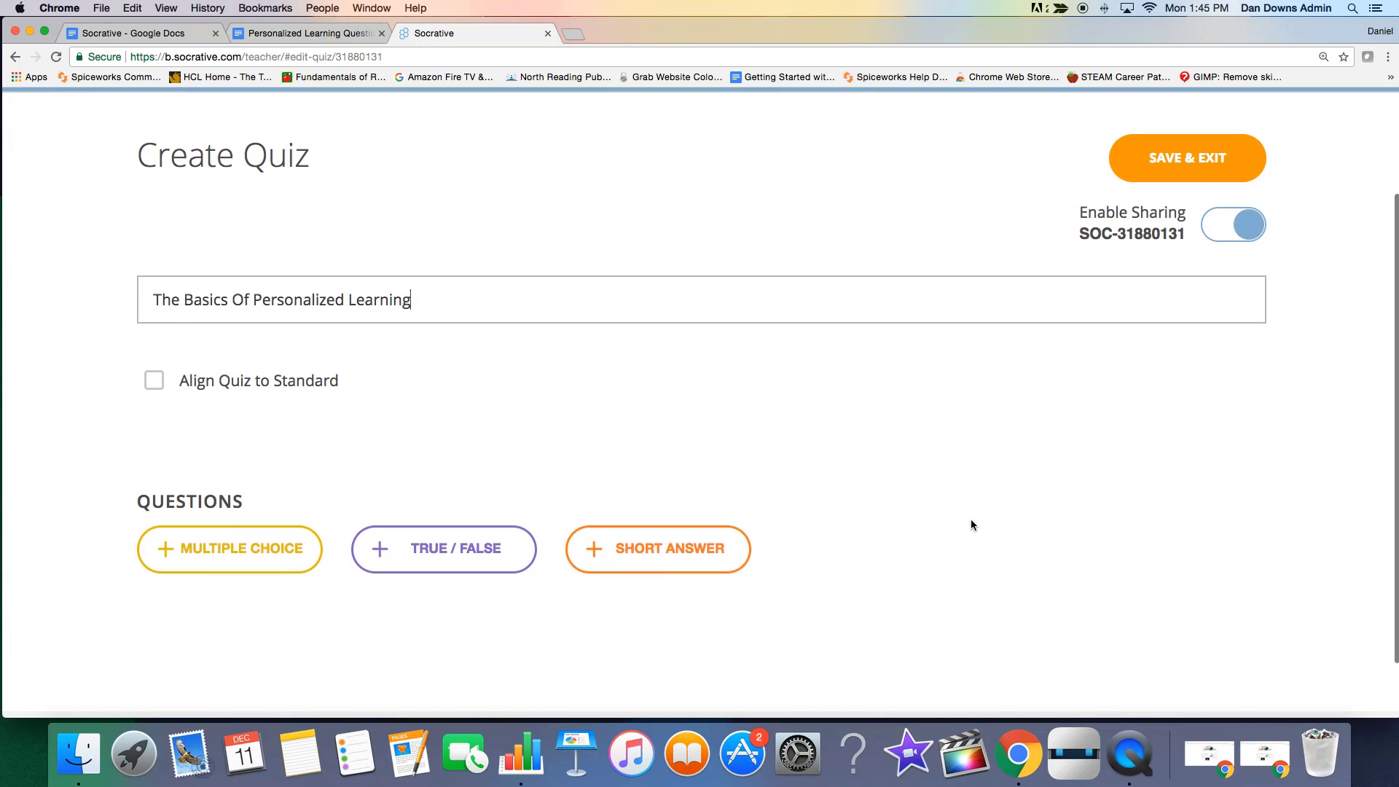
pyautogui.scroll(-1, 970, 524)
pyautogui.scroll(-1, 969, 525)
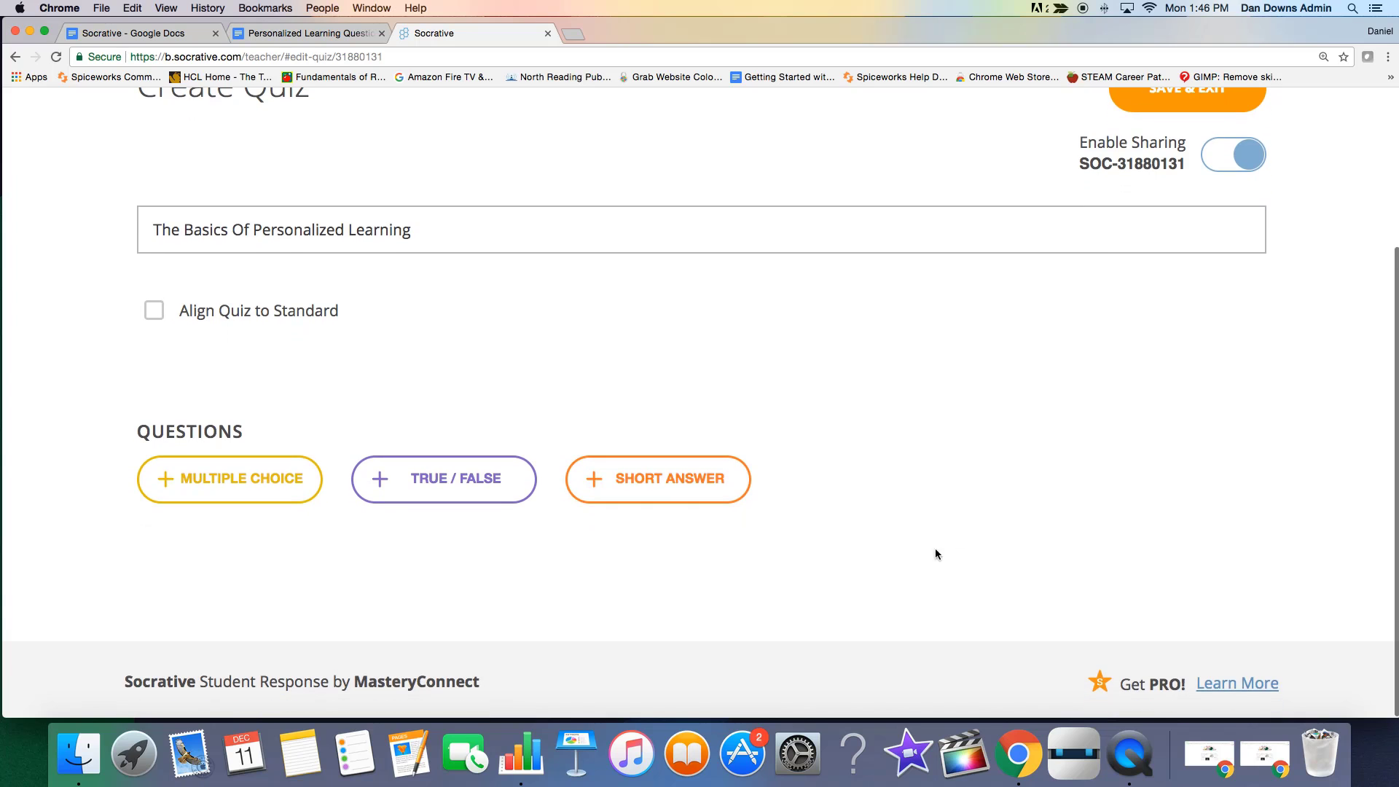
pyautogui.click(283, 479)
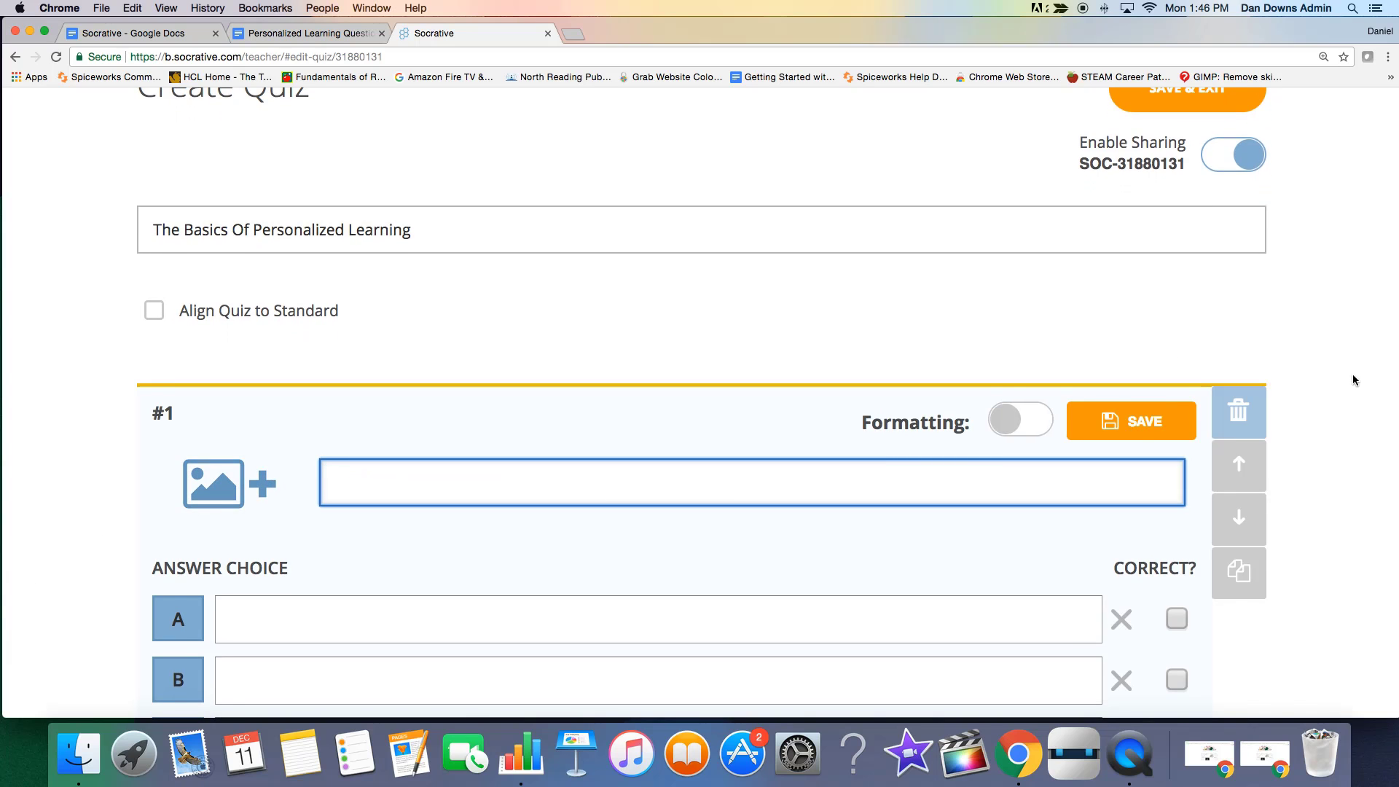
# Examine the layout of question #1, including its answer choices and correct-answer checkboxes.
pyautogui.scroll(-1, 1353, 374)
pyautogui.scroll(-1, 1348, 392)
pyautogui.scroll(-1, 1345, 393)
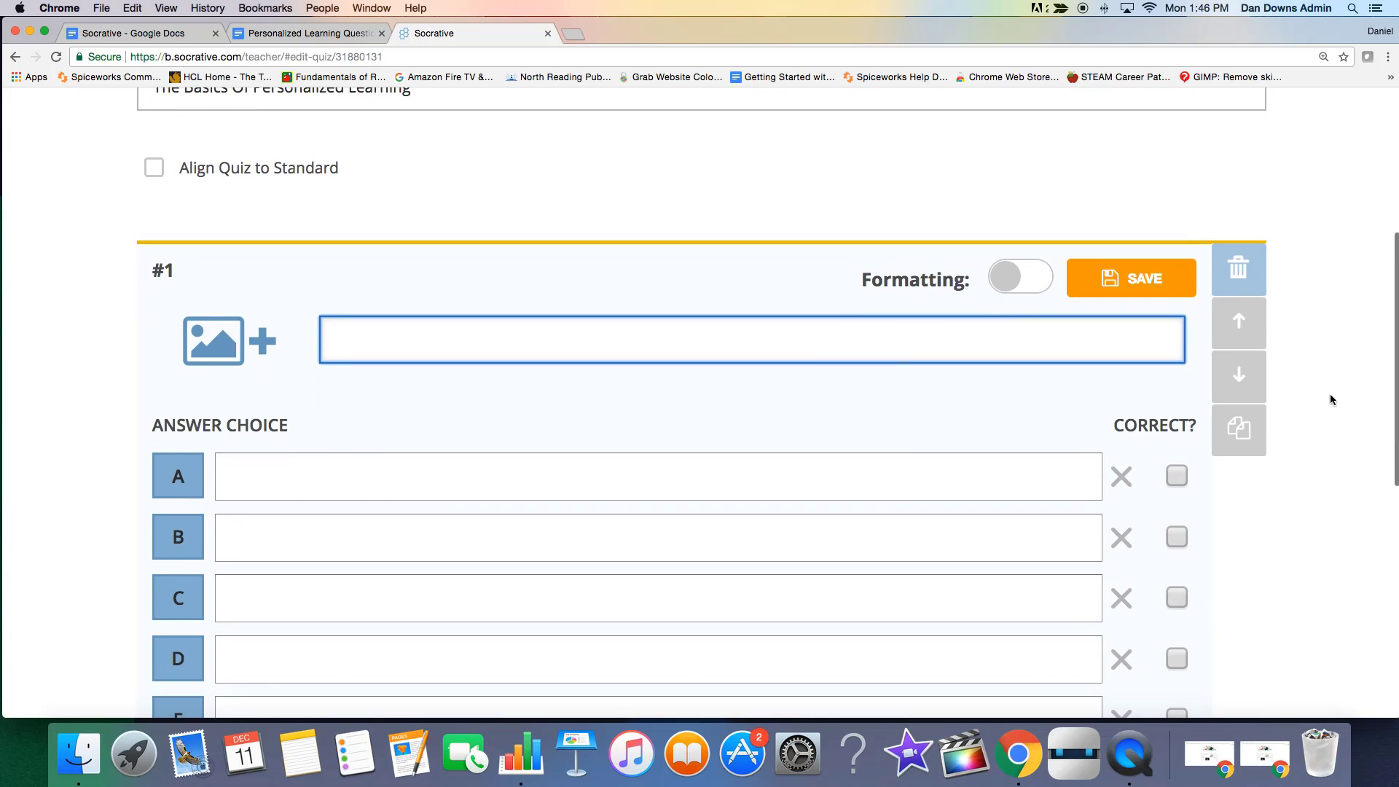
pyautogui.scroll(-1, 282, 322)
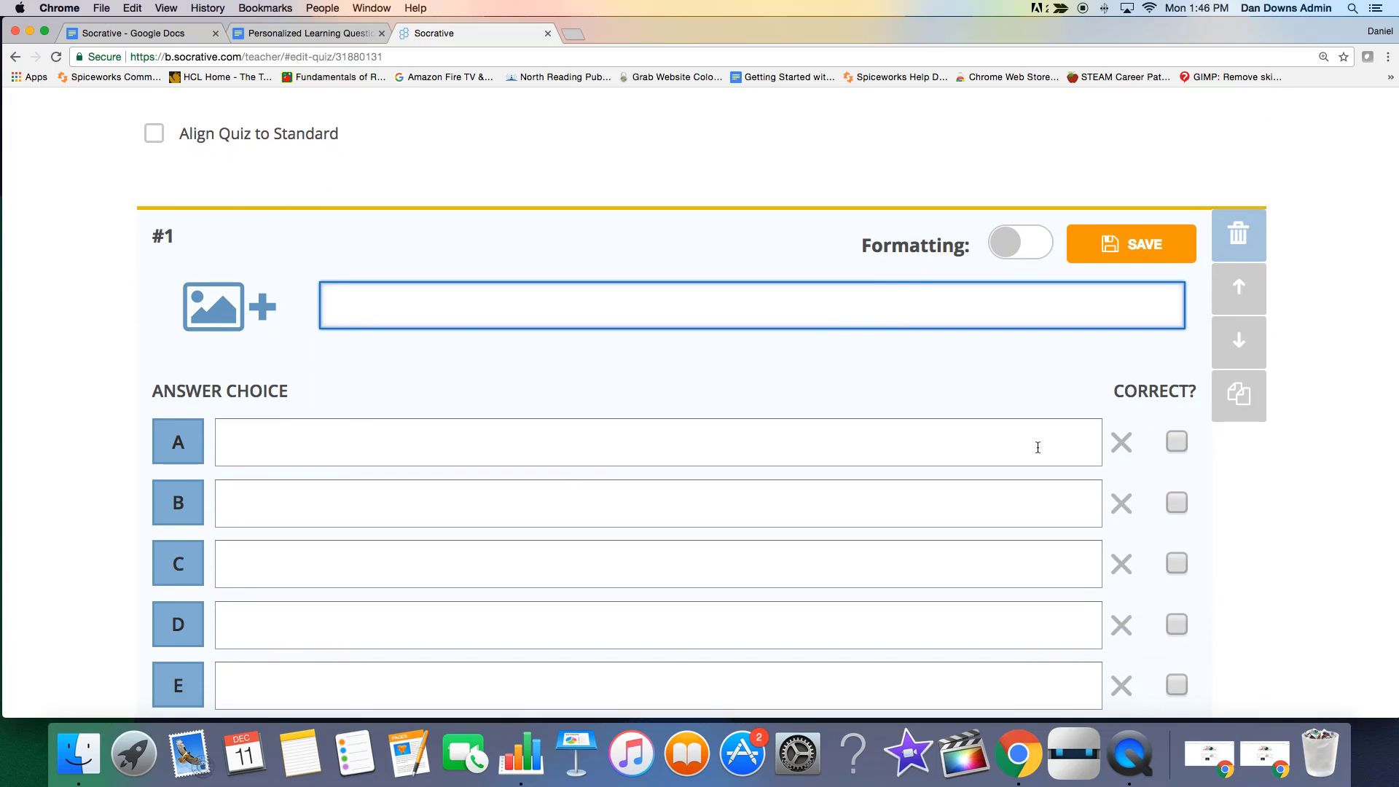
pyautogui.scroll(-1, 1146, 470)
pyautogui.scroll(-1, 1146, 468)
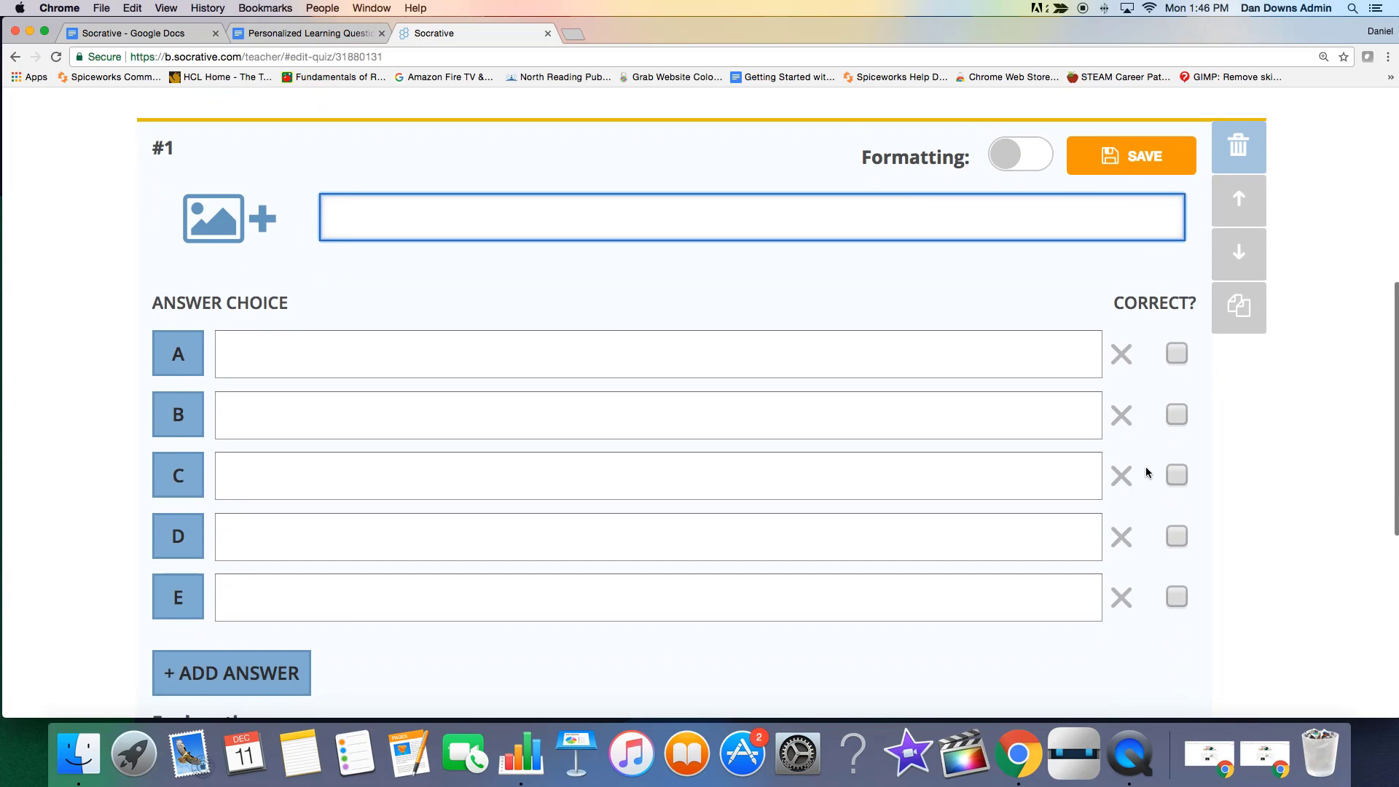
pyautogui.scroll(1, 1145, 467)
pyautogui.scroll(1, 1145, 471)
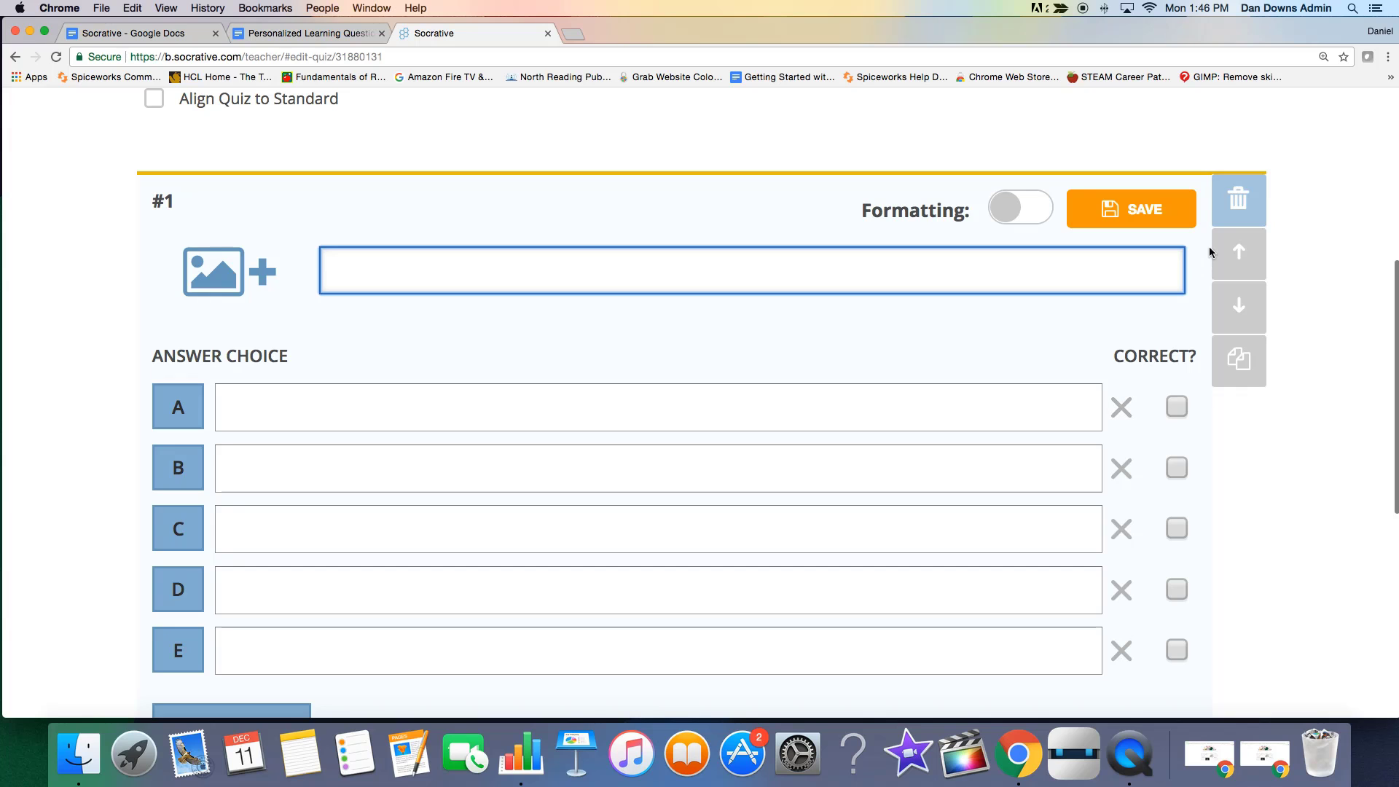
# Copy the first "Core Four" question with its "Instructional materials" paragraph from the Personalized Learning Questions document into question #1's text.
pyautogui.click(294, 35)
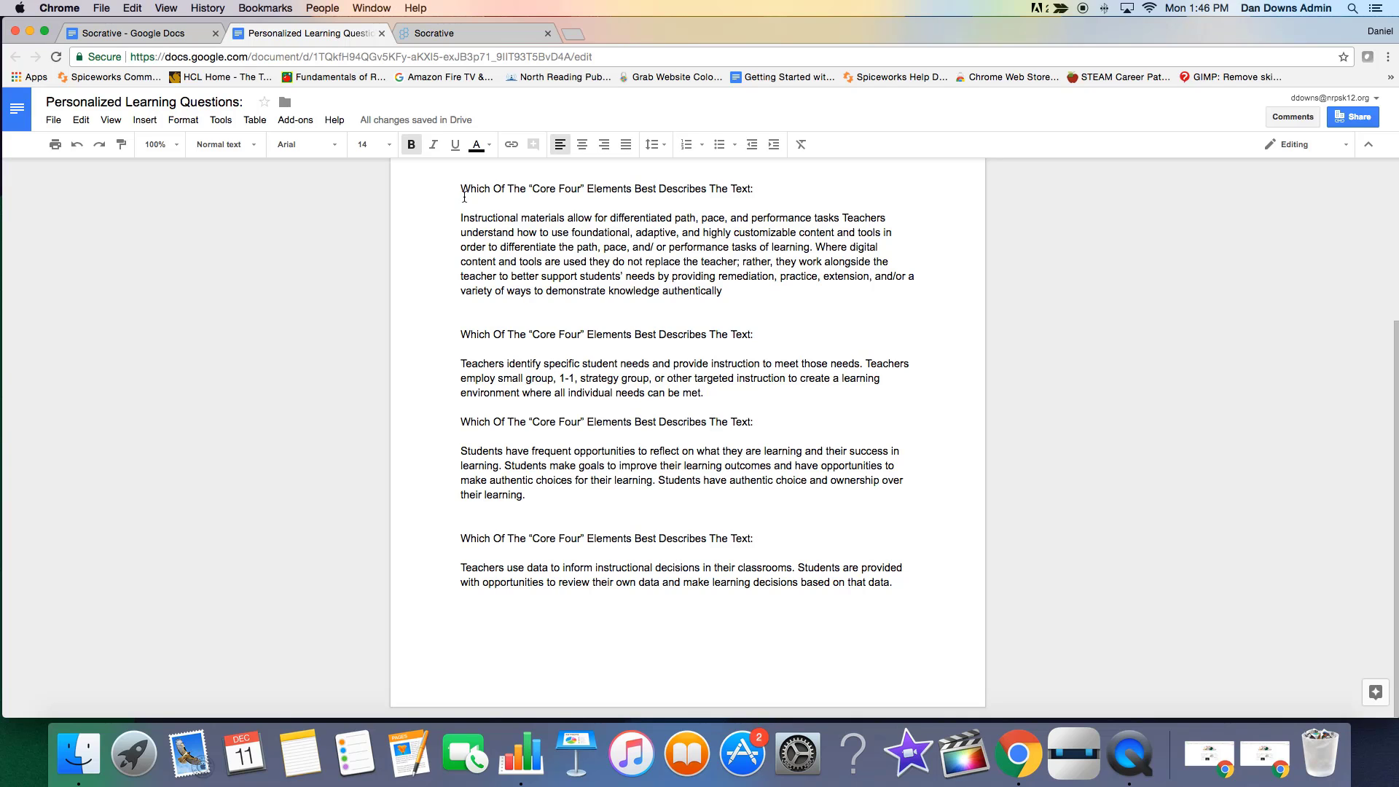
pyautogui.moveTo(461, 188); pyautogui.dragTo(706, 284)
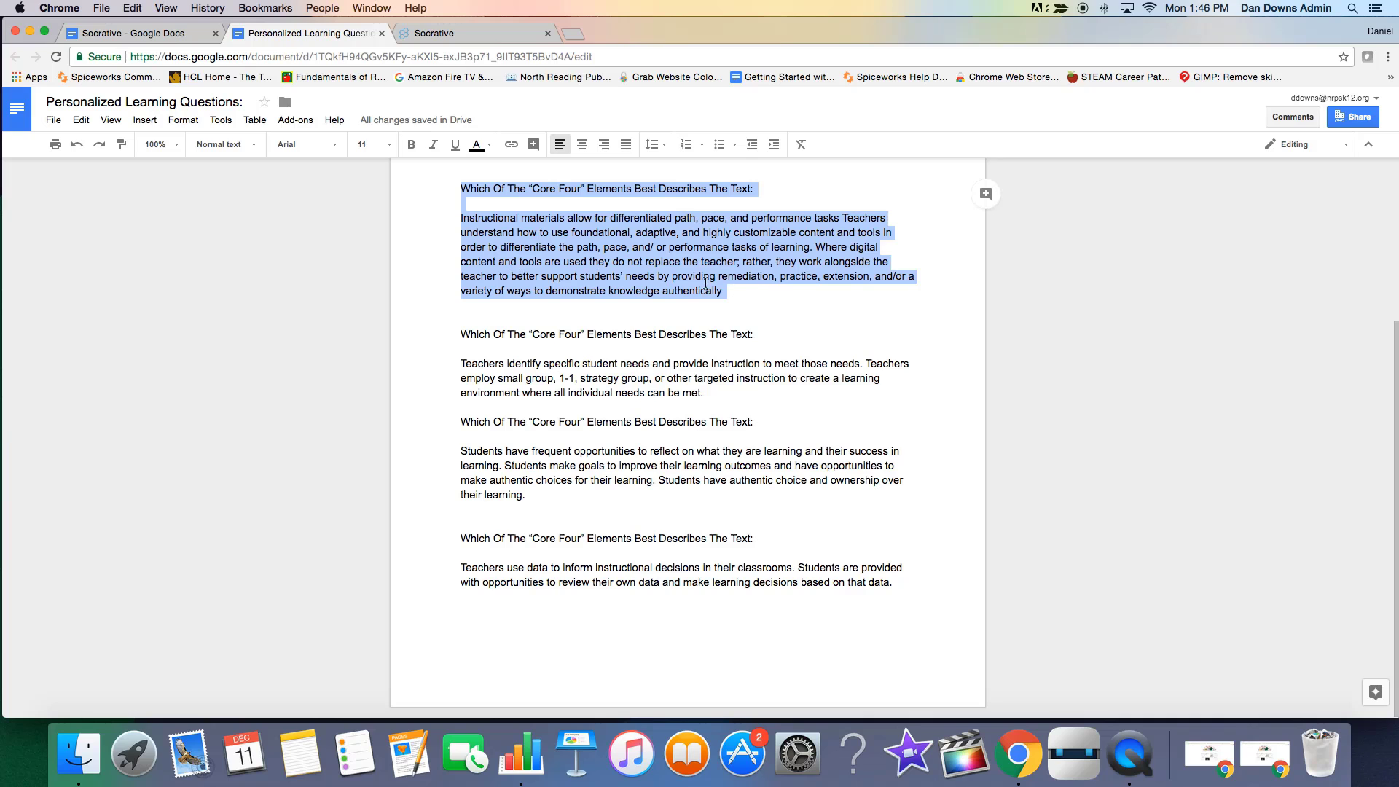
pyautogui.rightClick(705, 285)
pyautogui.click(719, 310)
pyautogui.click(454, 34)
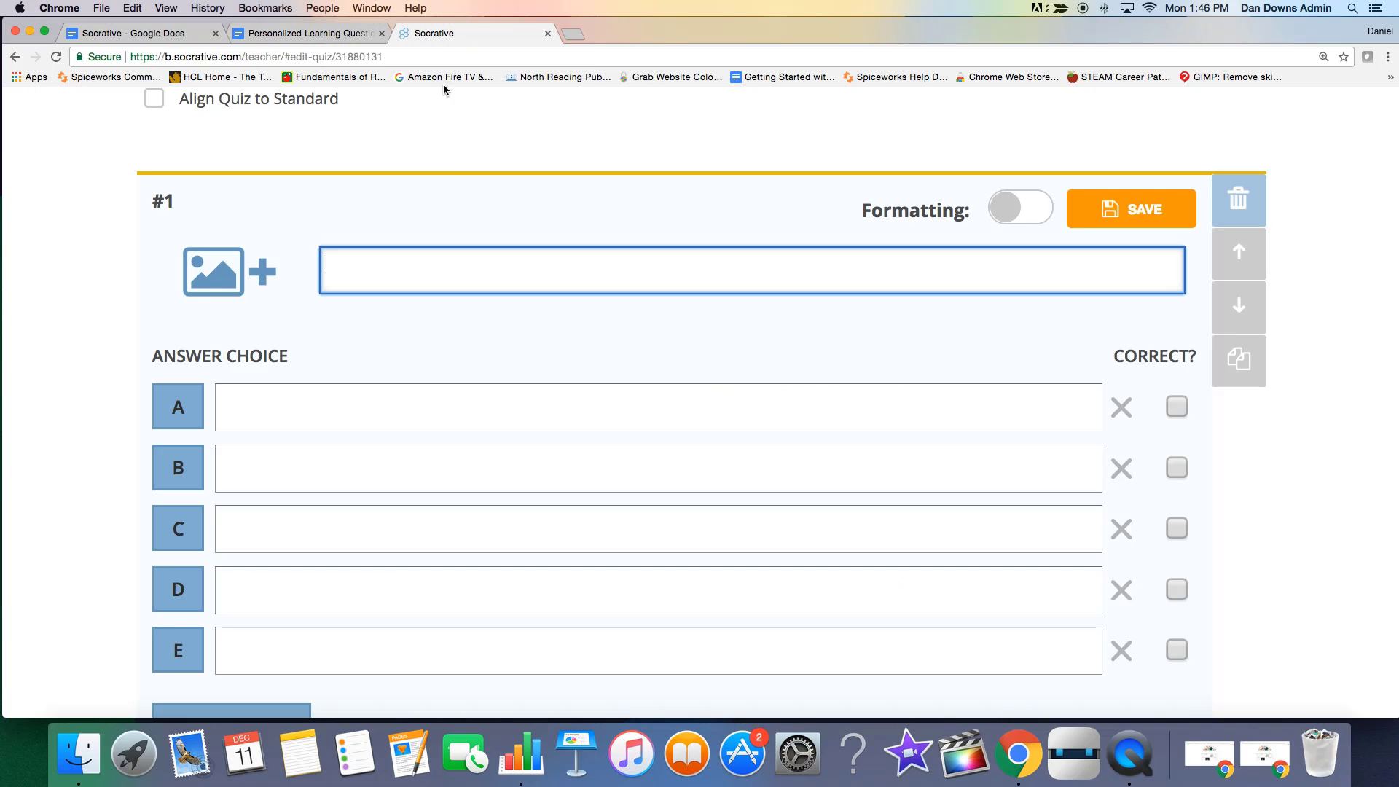
pyautogui.rightClick(371, 253)
pyautogui.click(401, 325)
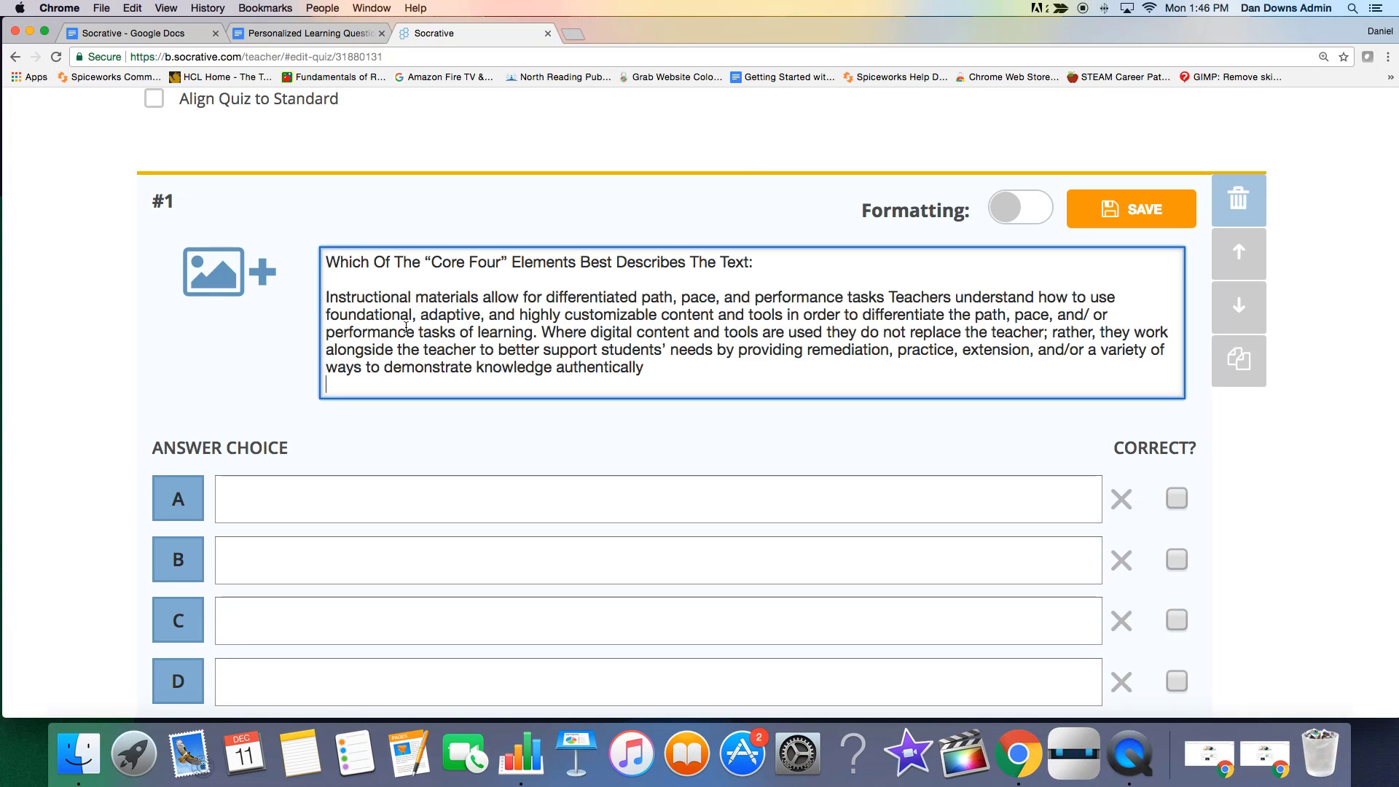
# Copy the four elements from Flexible Content and Tools through Student Reflection and Ownership from the questions document into answer choice A.
pyautogui.click(321, 34)
pyautogui.scroll(6, 683, 459)
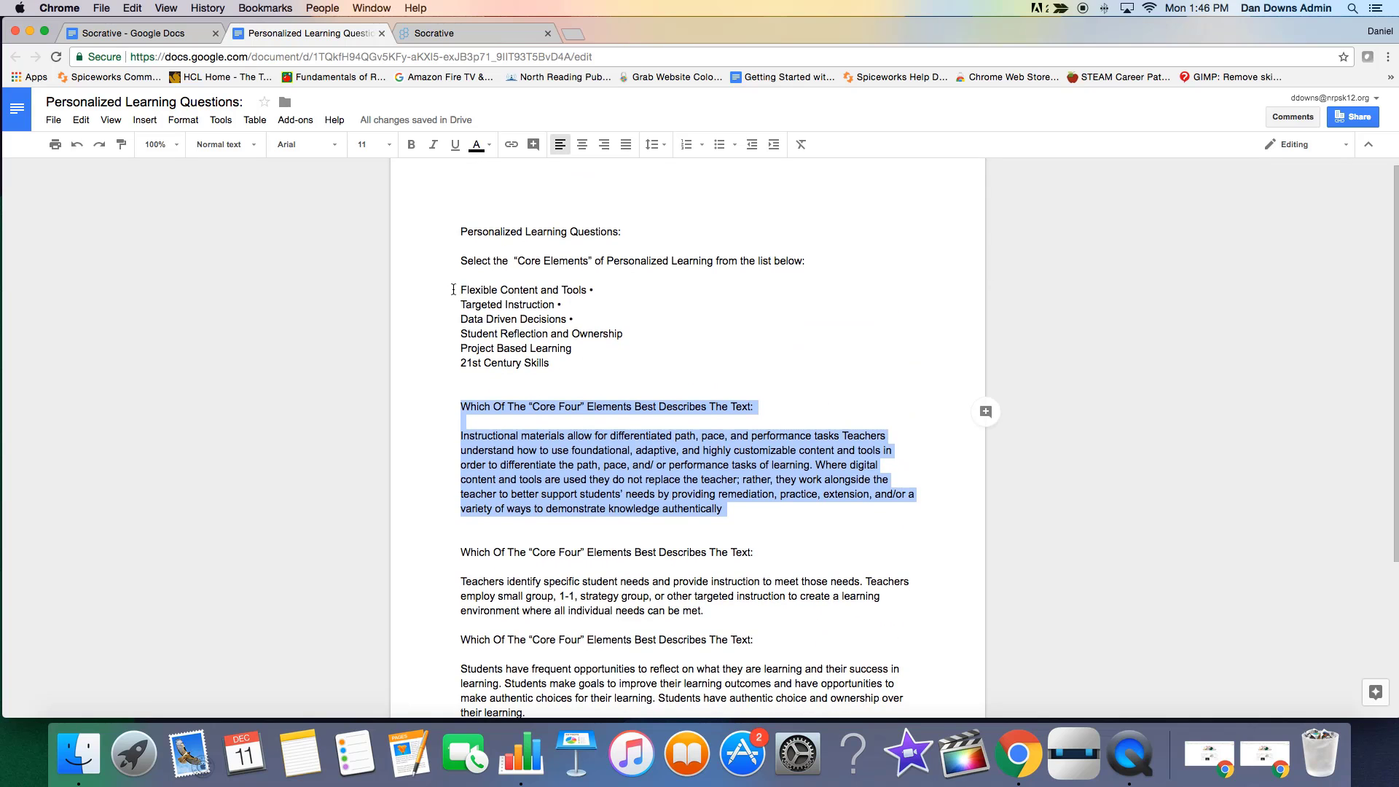
pyautogui.moveTo(453, 289); pyautogui.dragTo(629, 335)
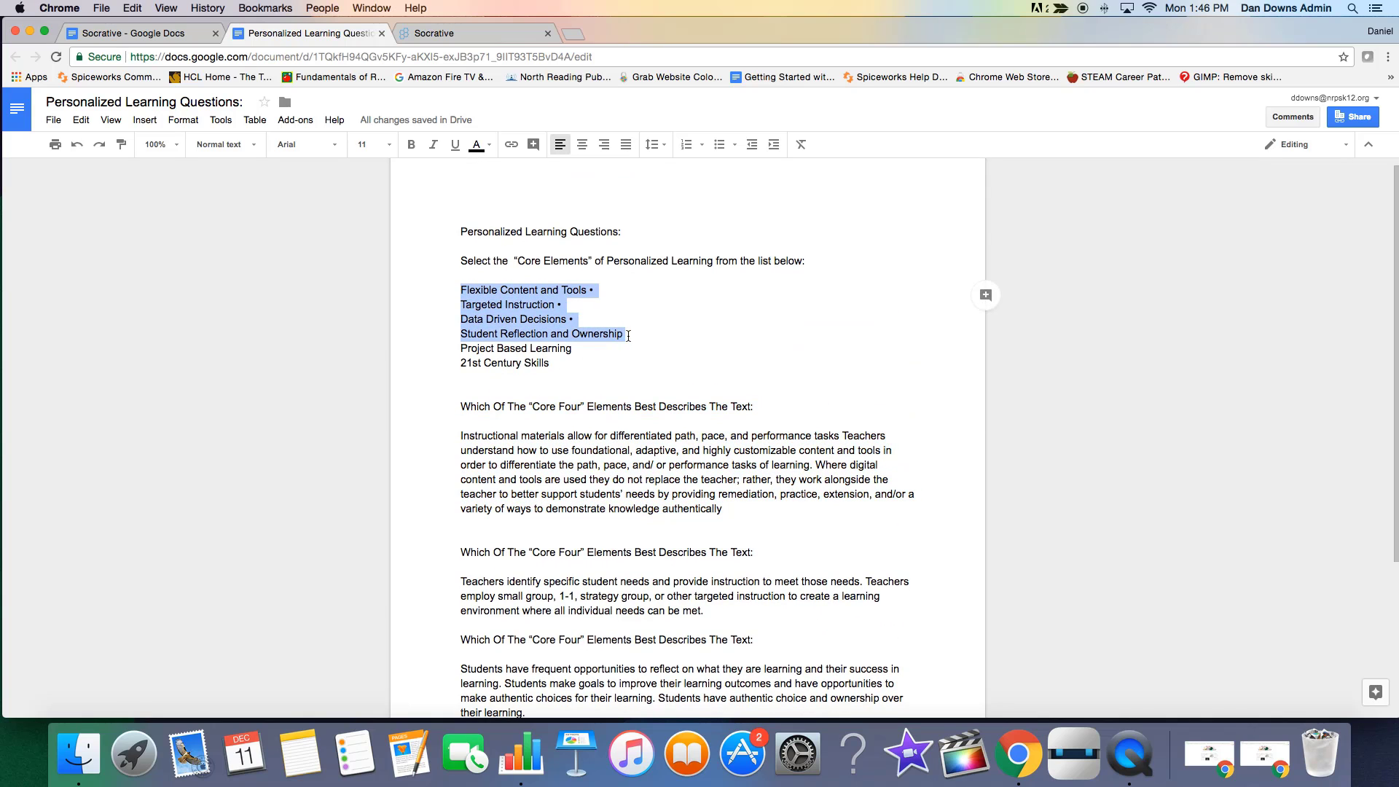
pyautogui.rightClick(540, 327)
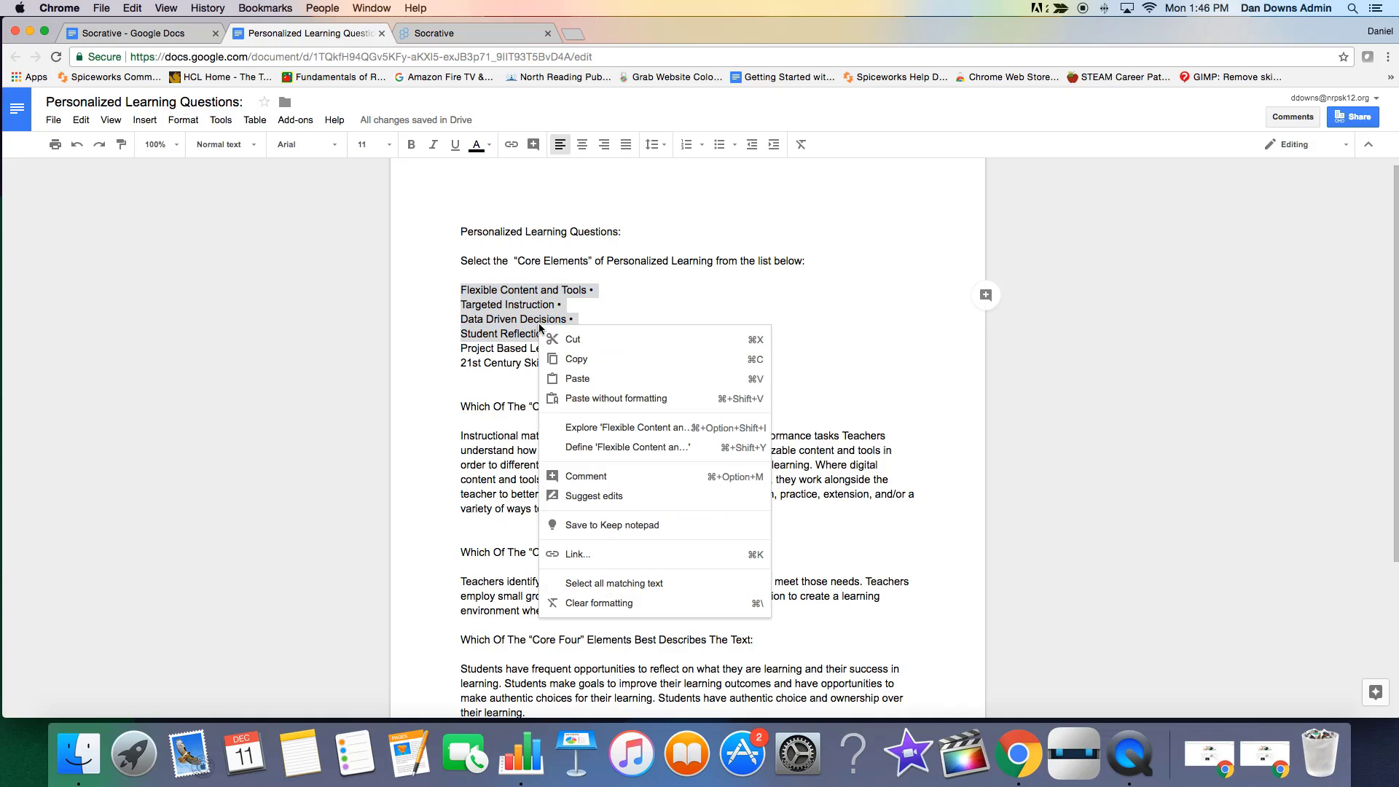
pyautogui.click(577, 359)
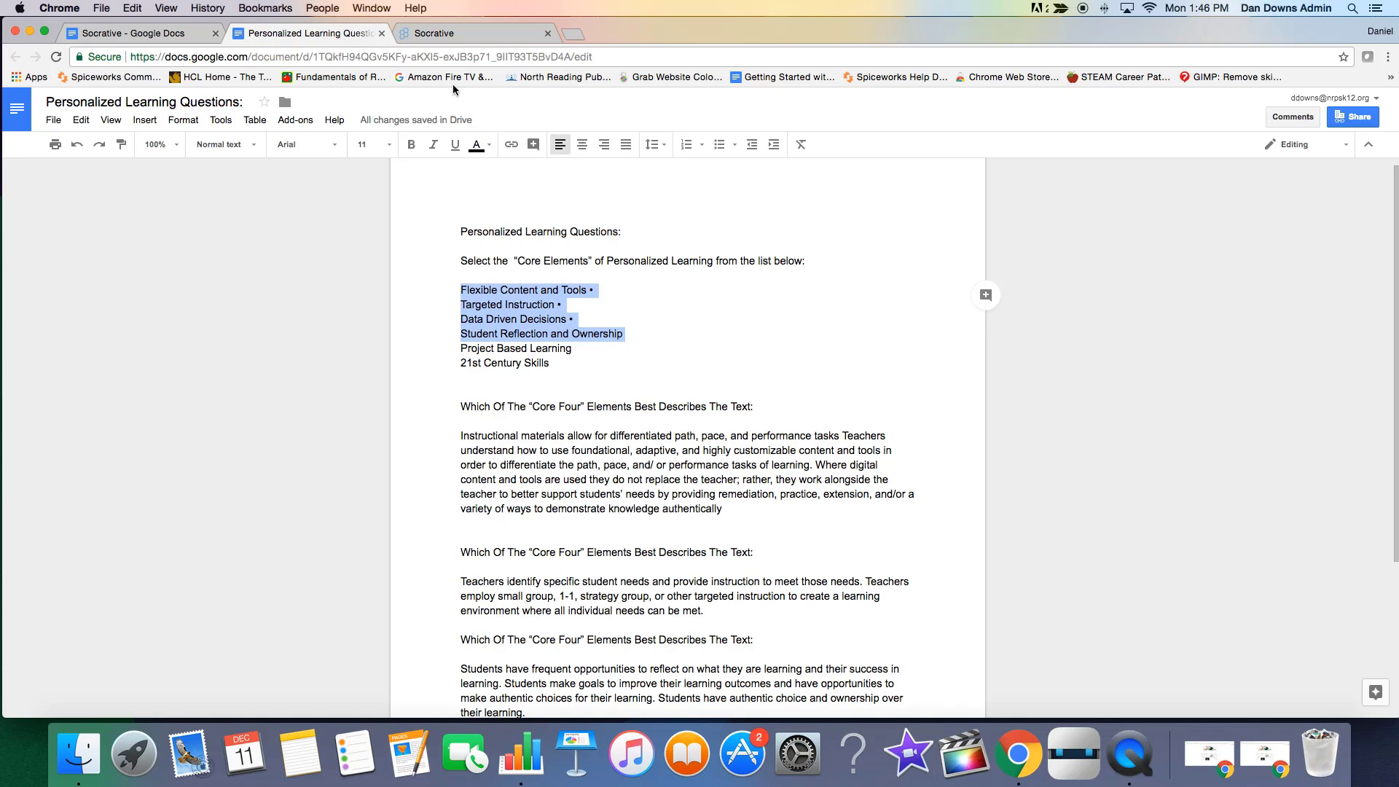
pyautogui.click(452, 33)
pyautogui.click(325, 505)
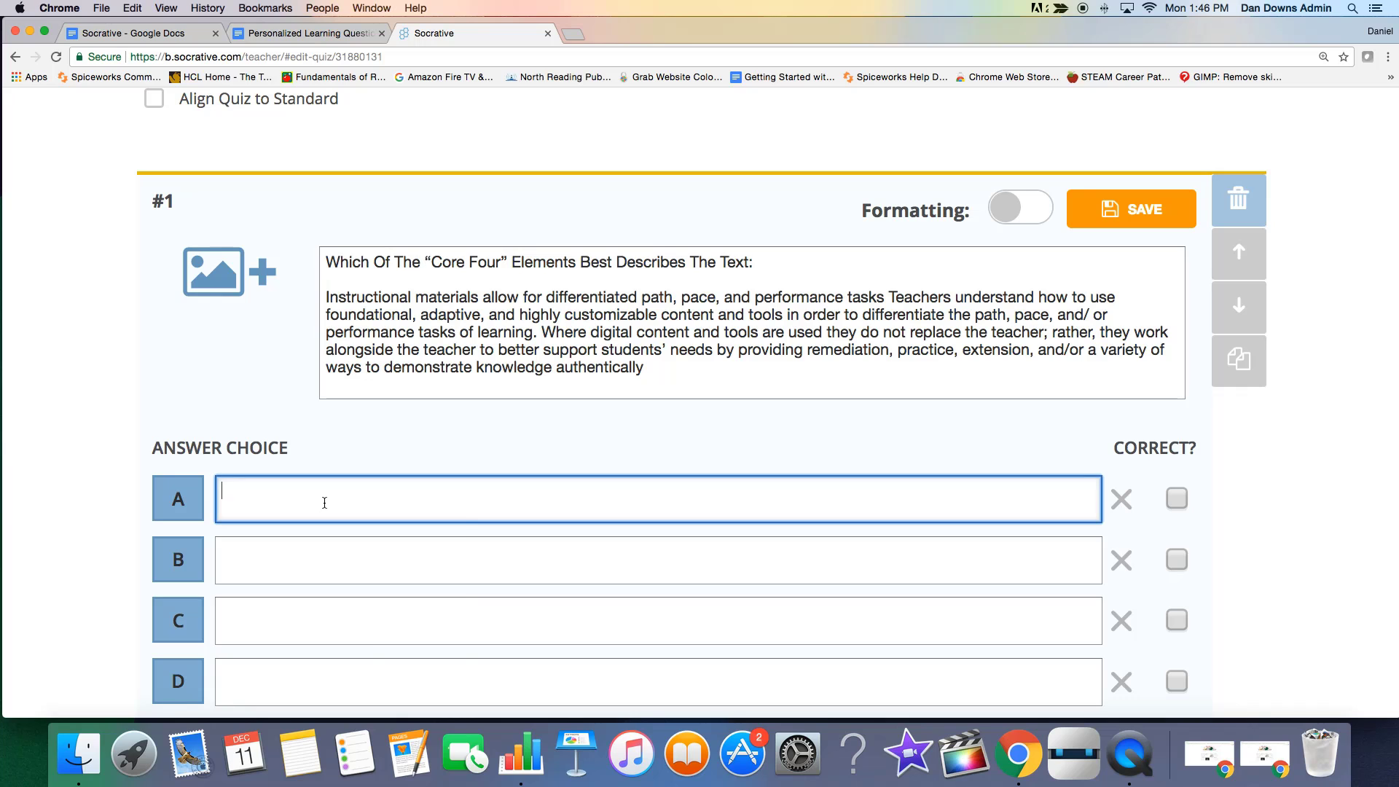
pyautogui.rightClick(322, 499)
pyautogui.click(335, 573)
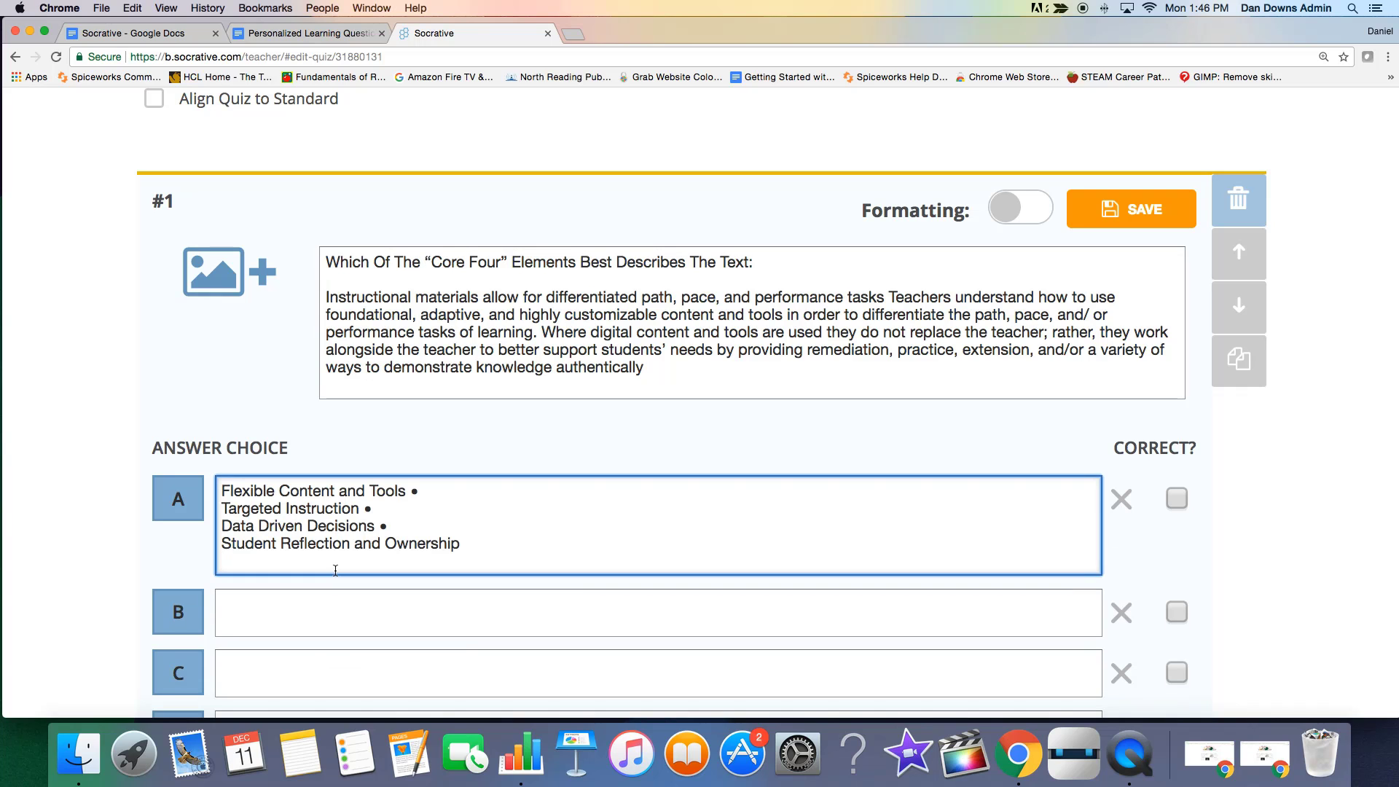
# Move the "Targeted Instruction" line from answer choice A to answer choice B.
pyautogui.scroll(-2, 609, 588)
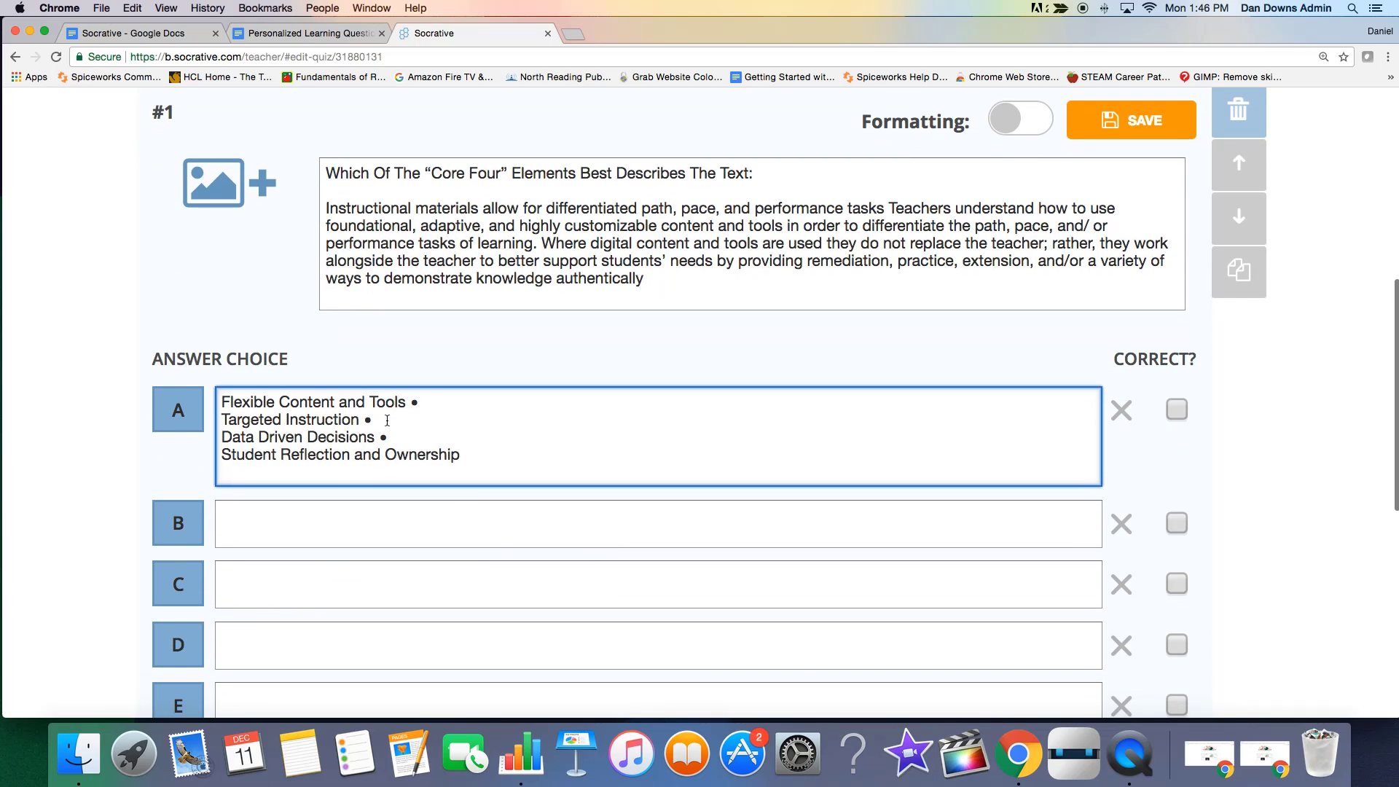
pyautogui.moveTo(387, 420); pyautogui.dragTo(223, 421)
pyautogui.rightClick(223, 419)
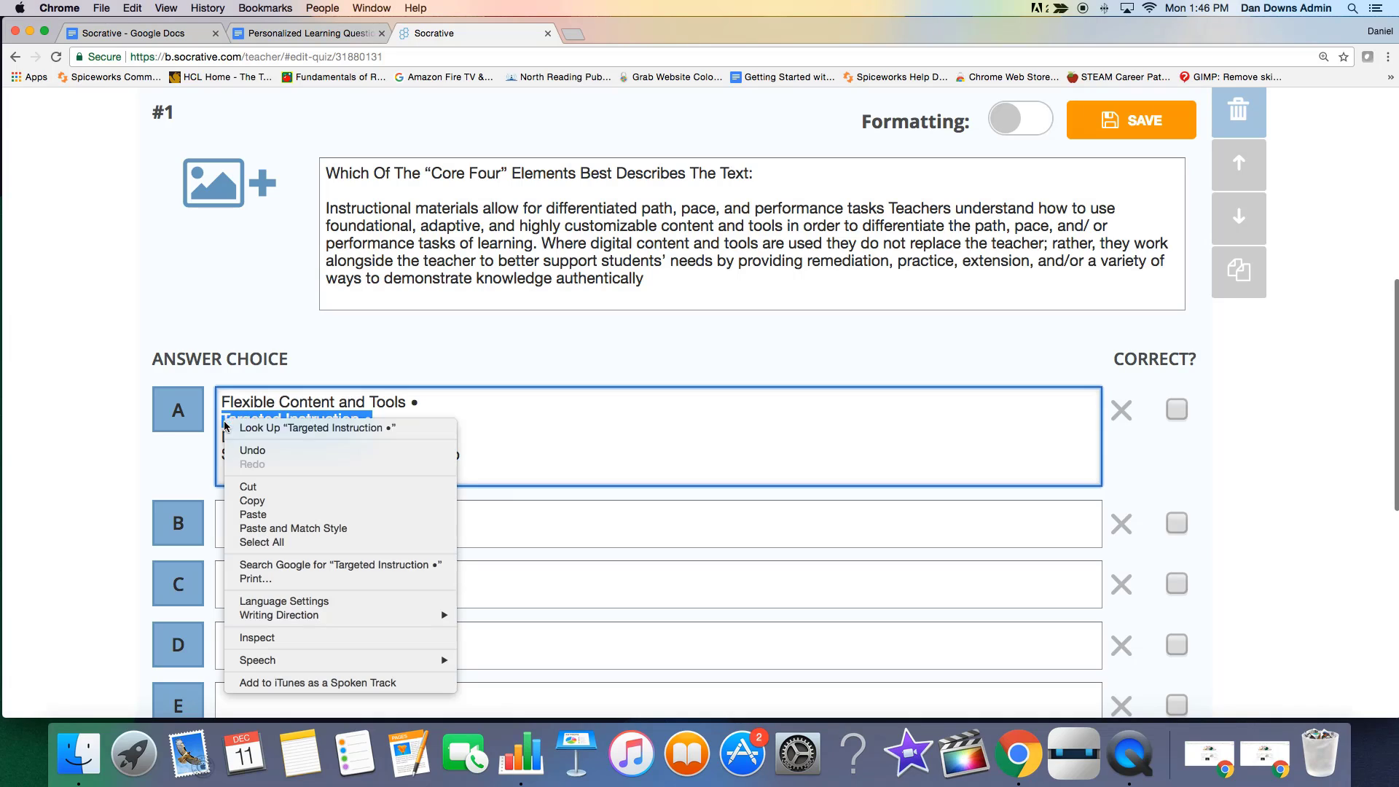
pyautogui.click(262, 487)
pyautogui.rightClick(257, 523)
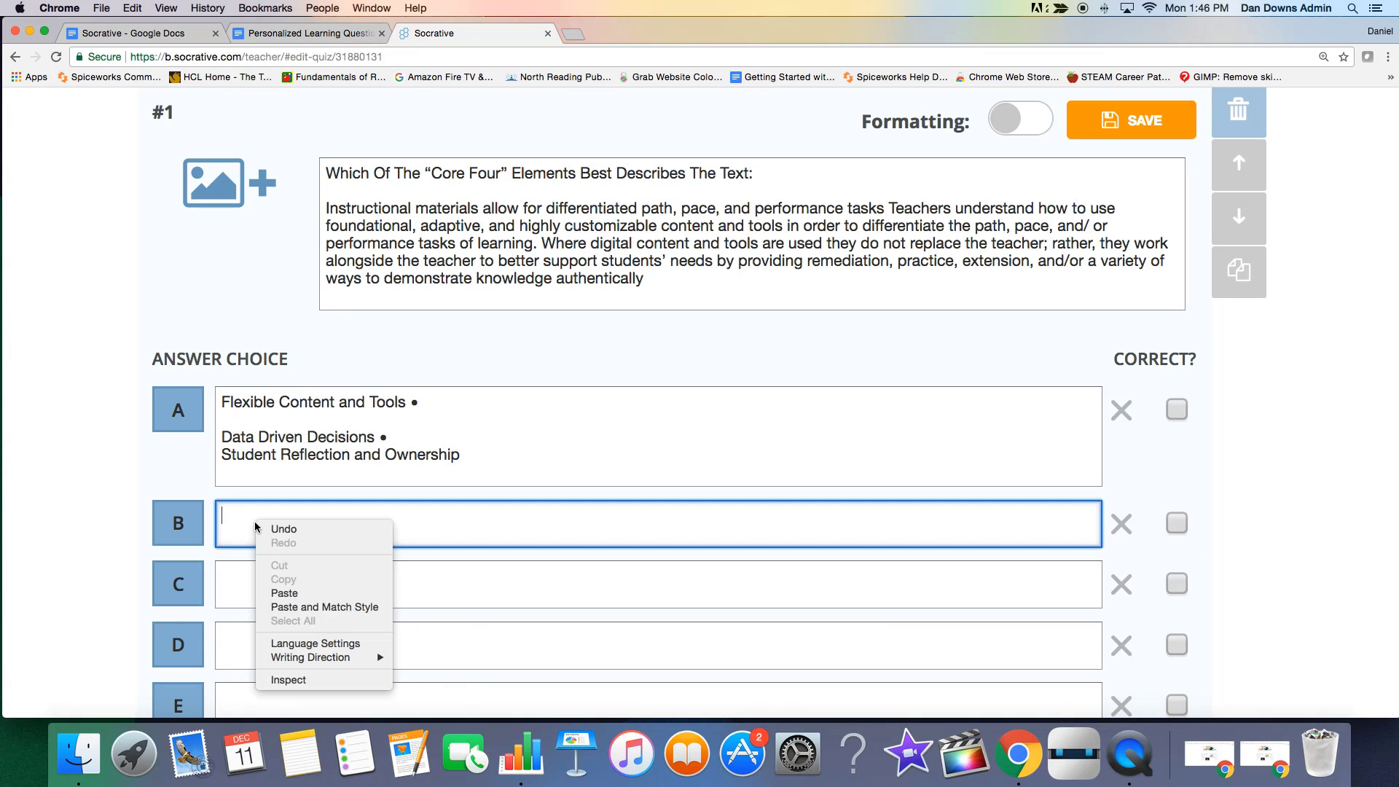
pyautogui.click(281, 595)
# Move the "Data Driven Decisions" line from answer choice A to answer choice C.
pyautogui.moveTo(397, 433); pyautogui.dragTo(219, 436)
pyautogui.rightClick(259, 444)
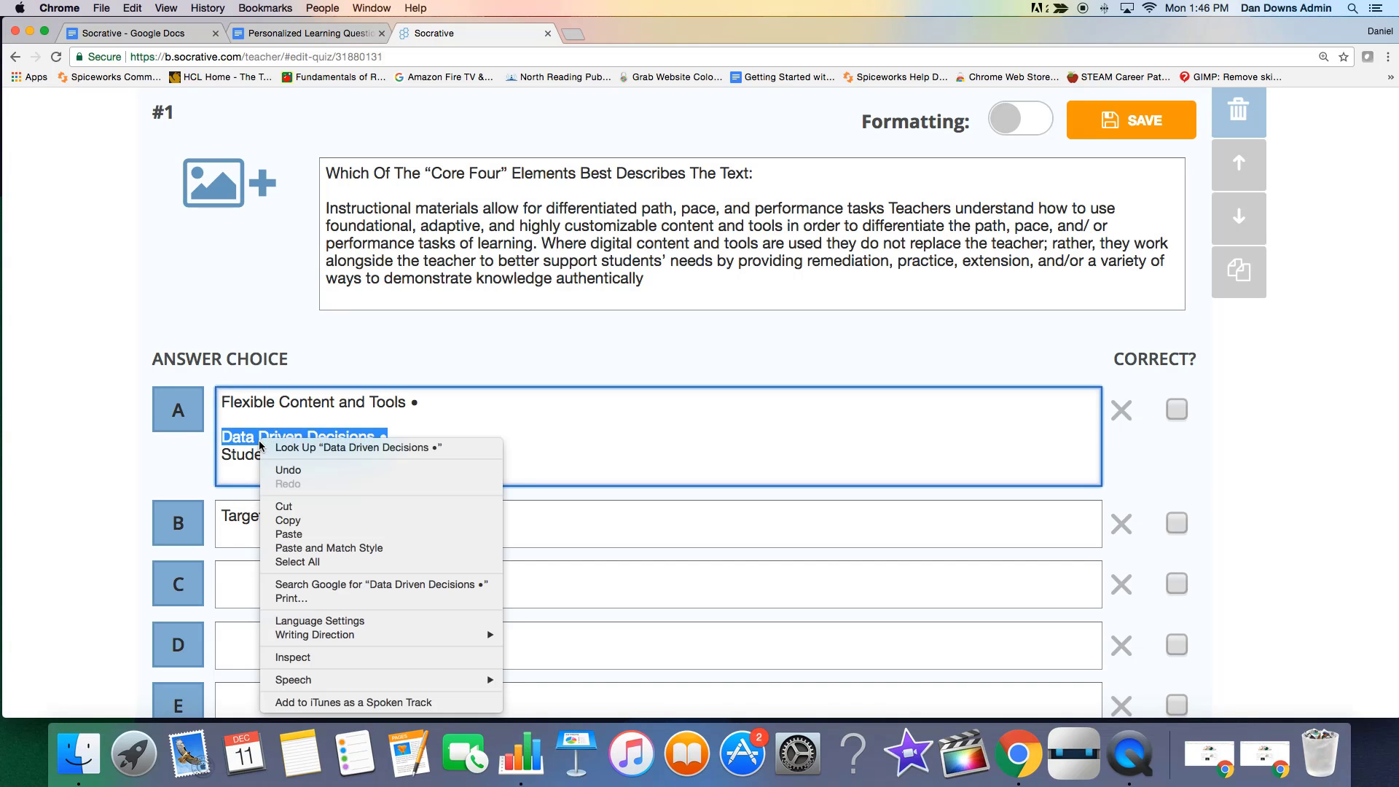
pyautogui.click(277, 512)
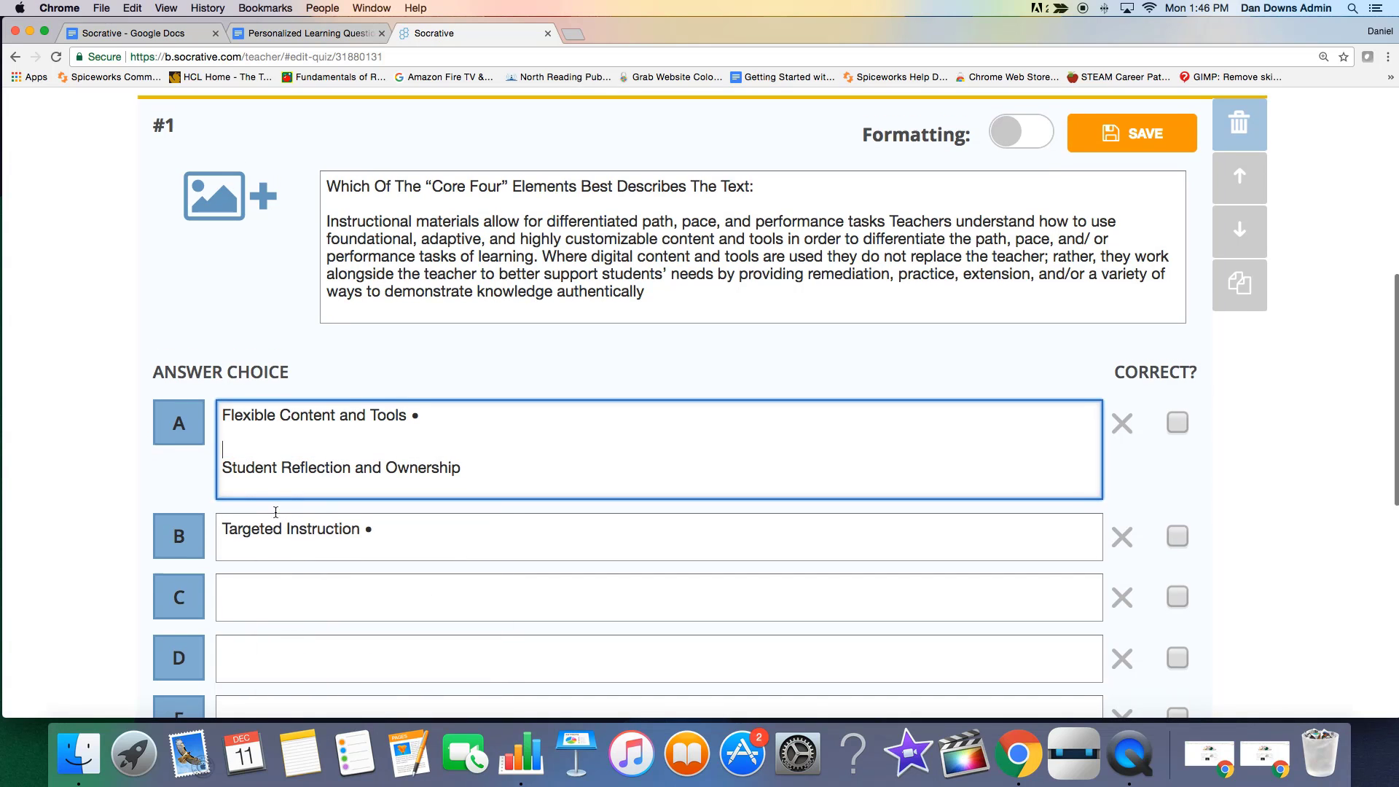
pyautogui.click(252, 625)
pyautogui.rightClick(252, 624)
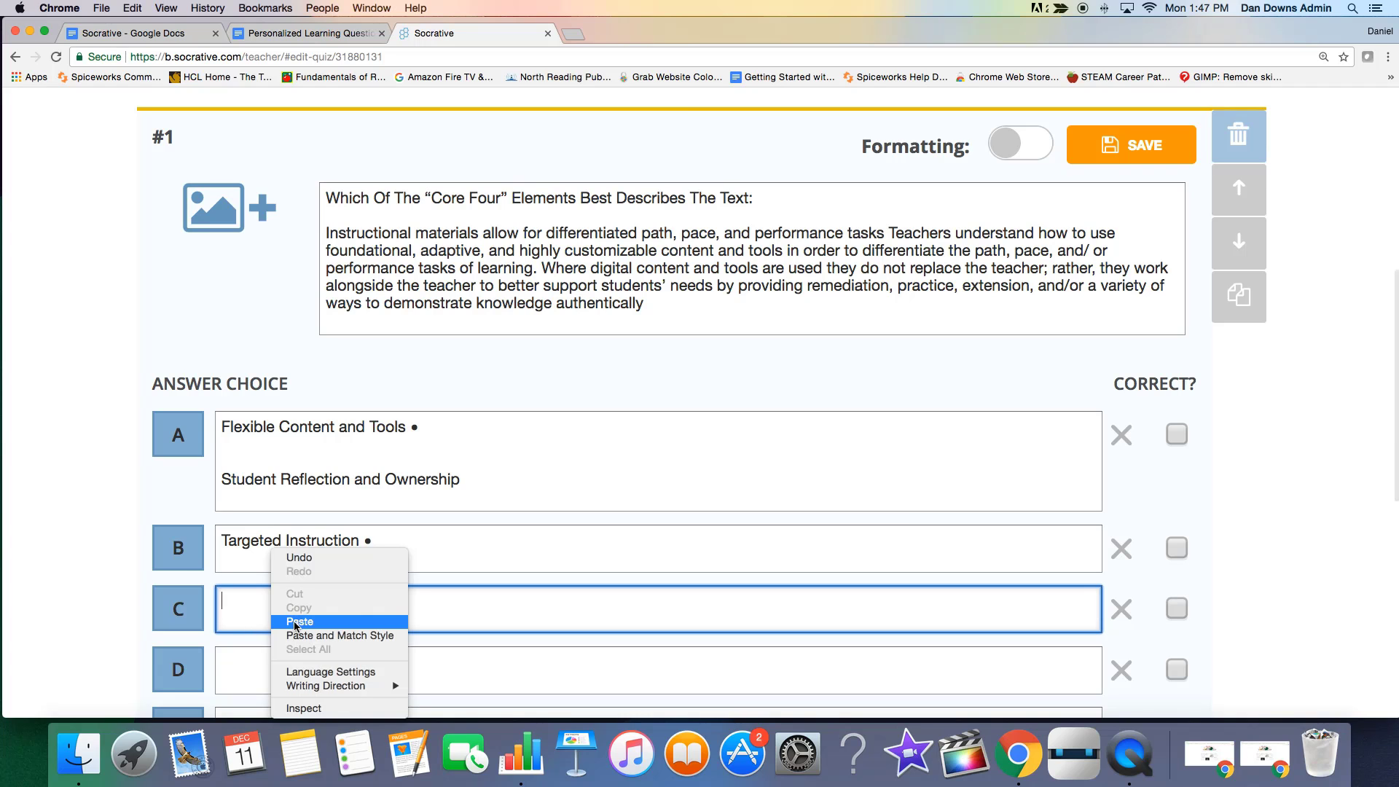
pyautogui.click(296, 622)
pyautogui.scroll(-3, 406, 625)
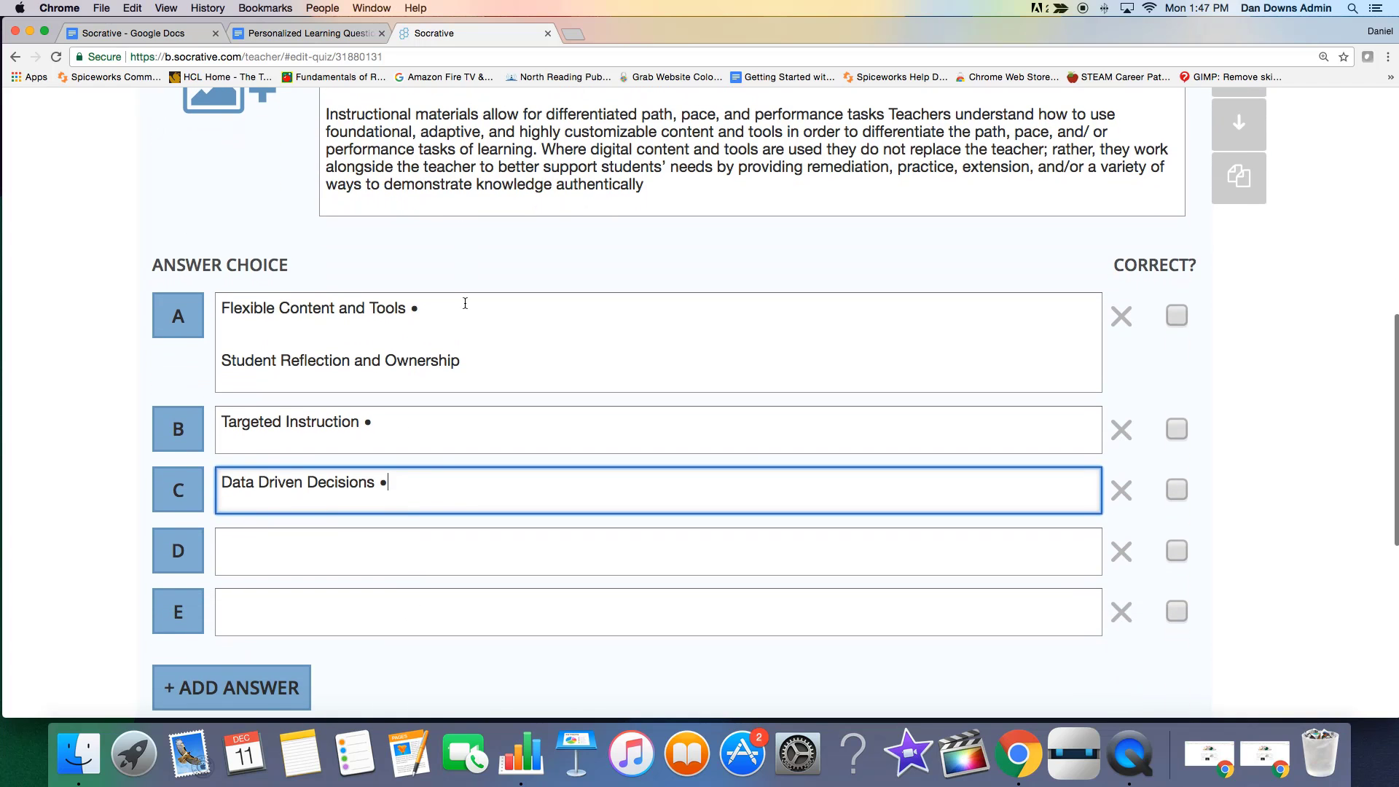
# Move the "Student Reflection and Ownership" line from answer choice A to answer choice D.
pyautogui.moveTo(462, 372); pyautogui.dragTo(220, 362)
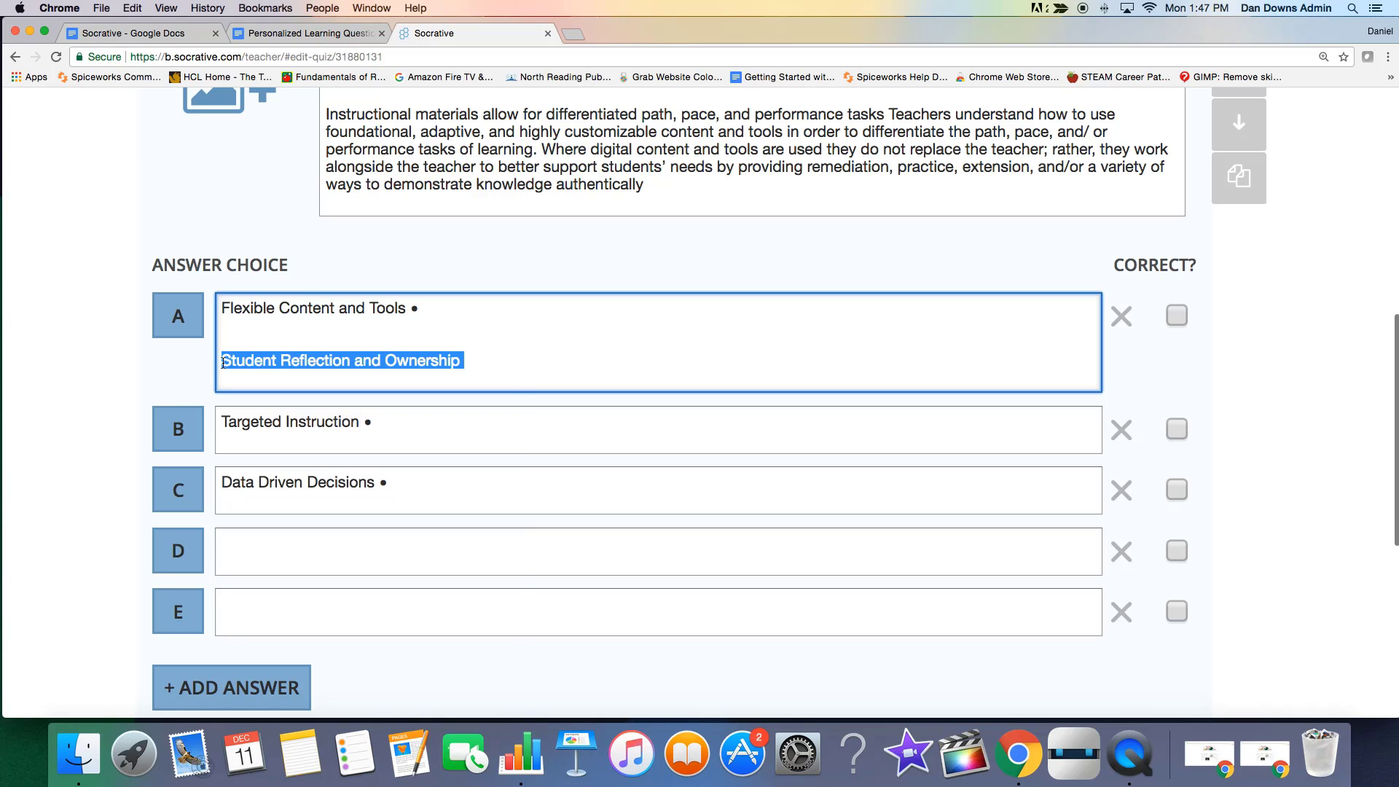
pyautogui.rightClick(223, 361)
pyautogui.click(247, 429)
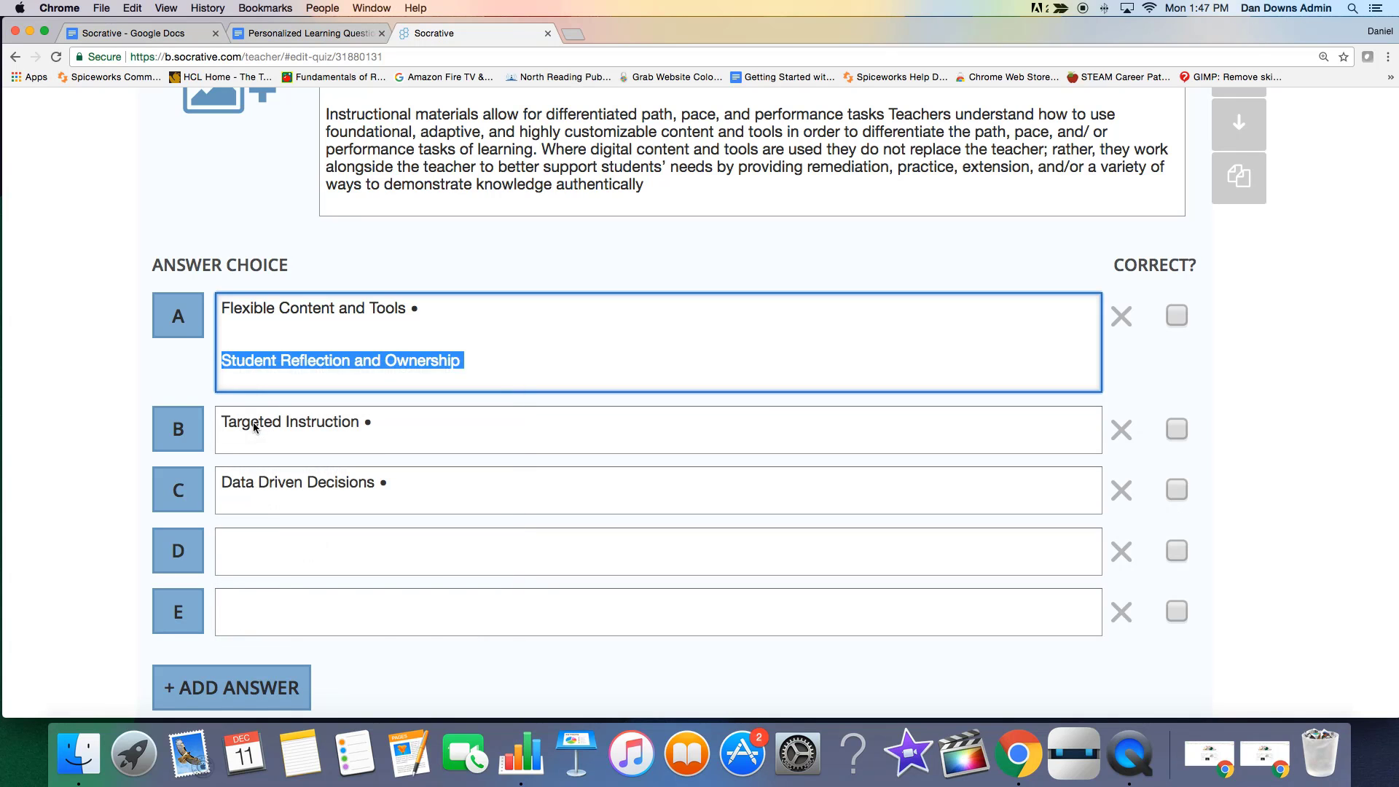
pyautogui.click(262, 562)
pyautogui.rightClick(263, 562)
pyautogui.click(296, 621)
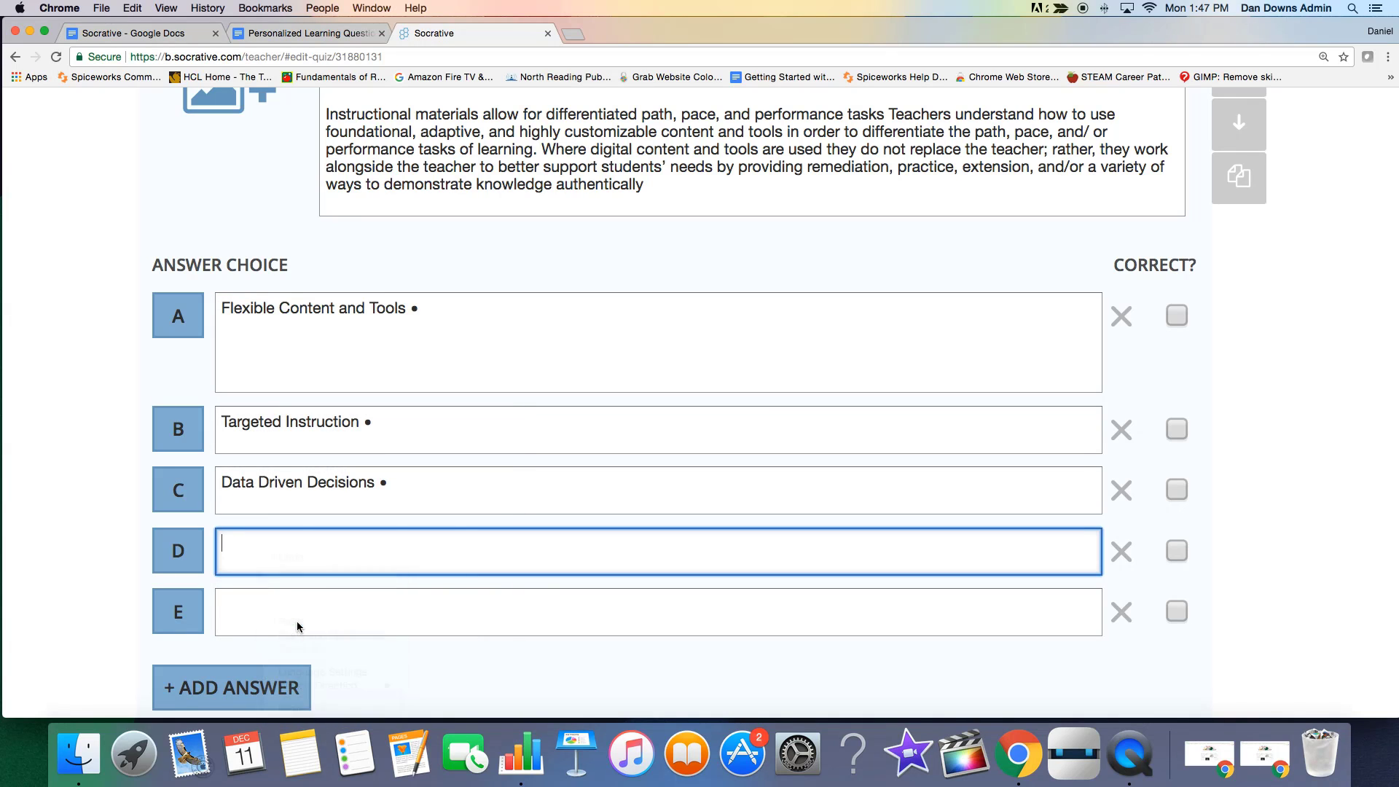
# Remove the trailing bullets from answer choices A, B and C, and delete the empty answer choice E.
pyautogui.click(442, 307)
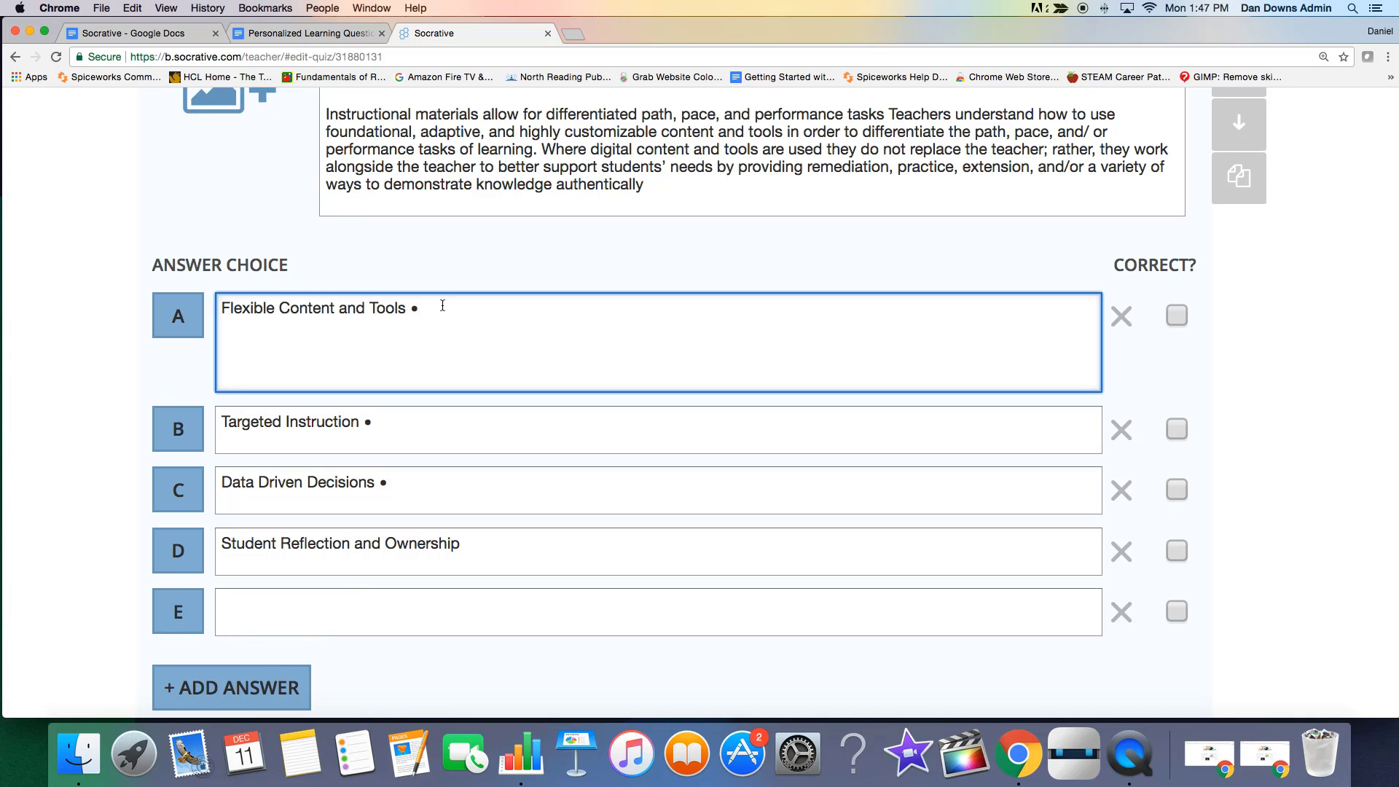
pyautogui.click(399, 422)
pyautogui.press('BackSpace')
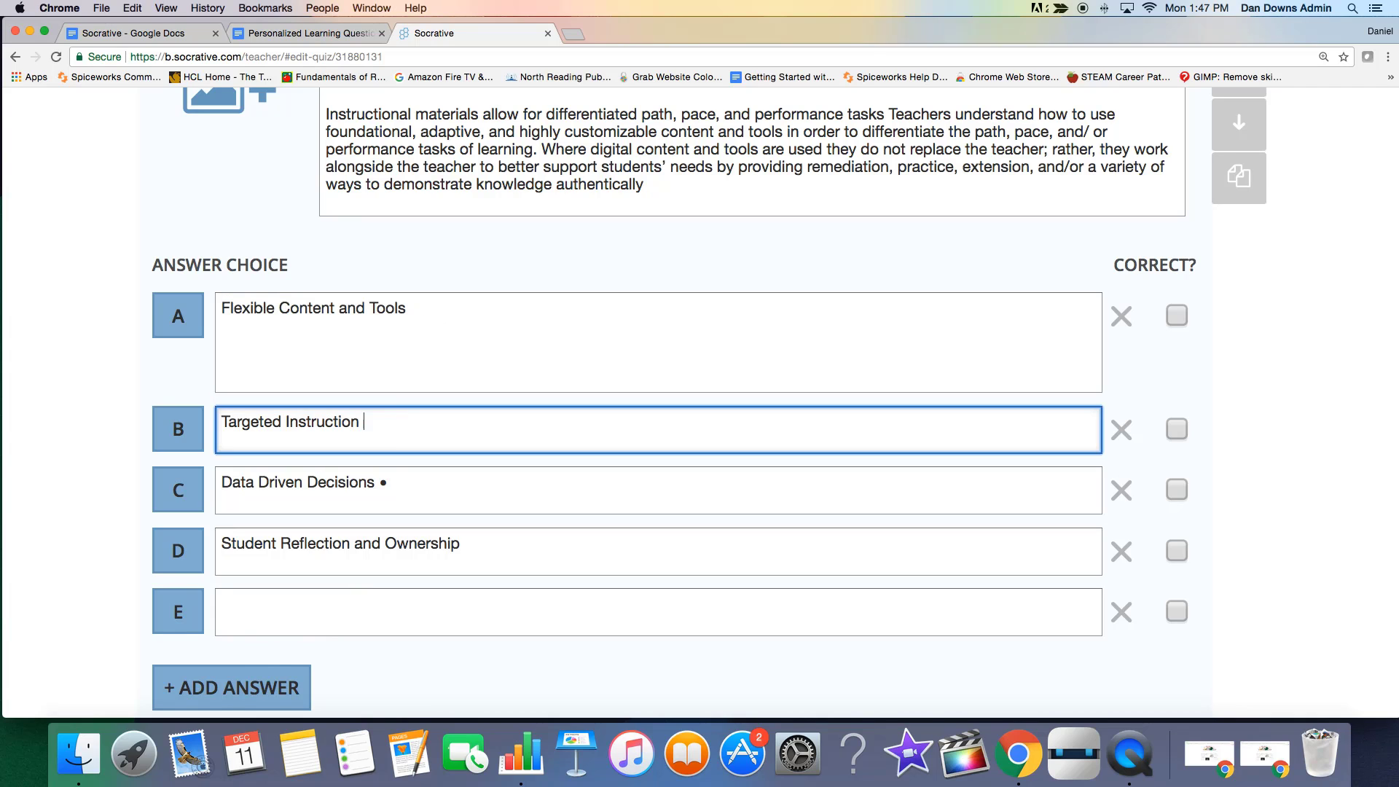
pyautogui.click(386, 493)
pyautogui.press('BackSpace')
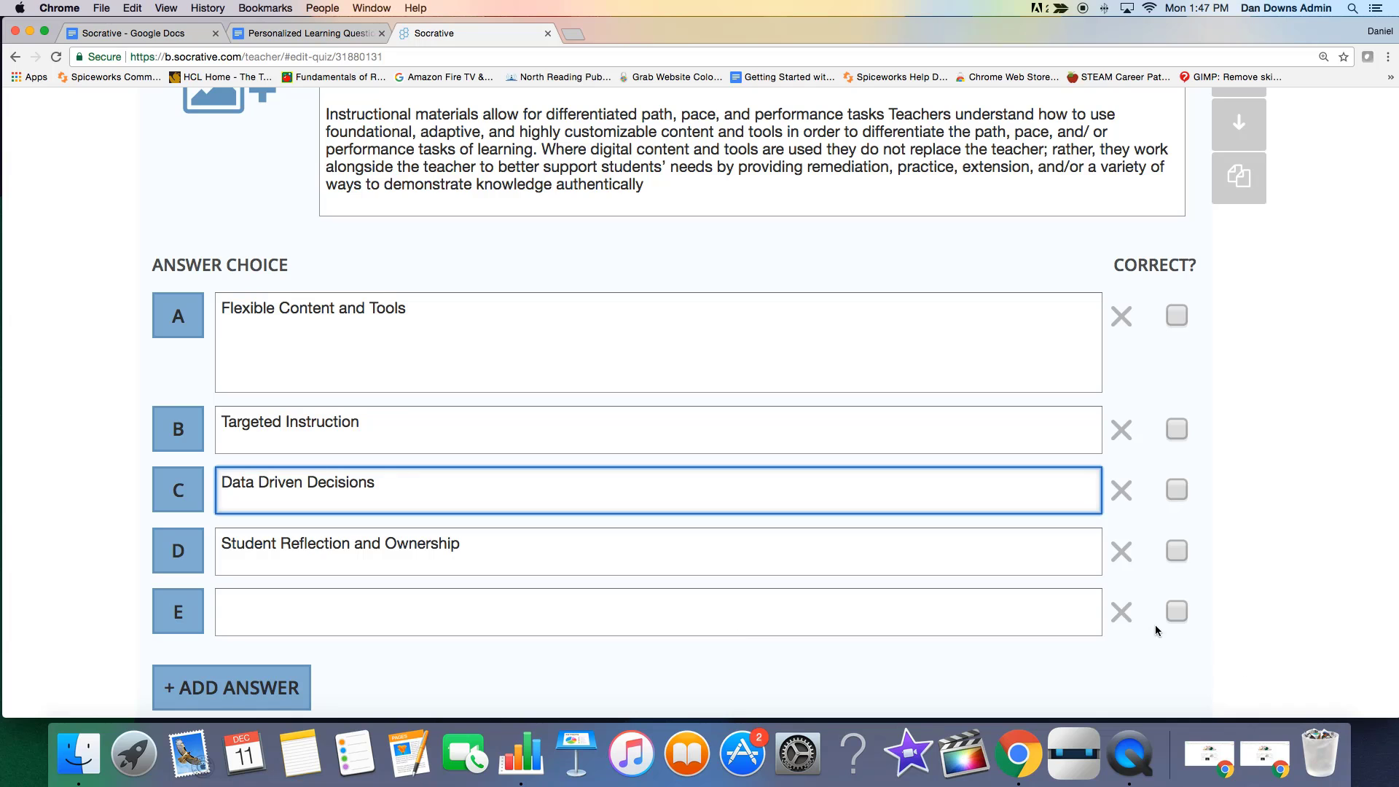
pyautogui.click(1121, 621)
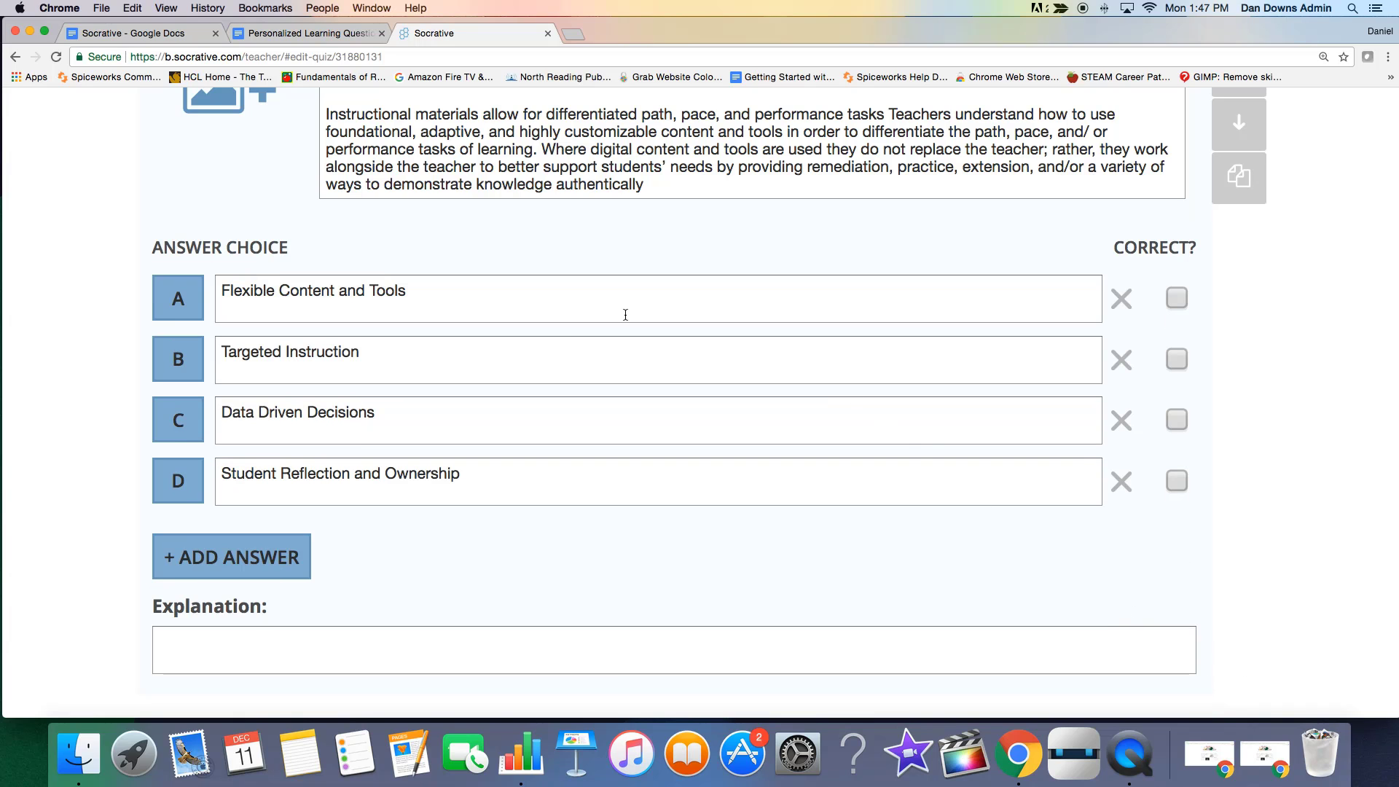
# Mark "Flexible Content and Tools" as the correct answer of question #1 and save the question.
pyautogui.scroll(-1, 790, 351)
pyautogui.scroll(2, 872, 349)
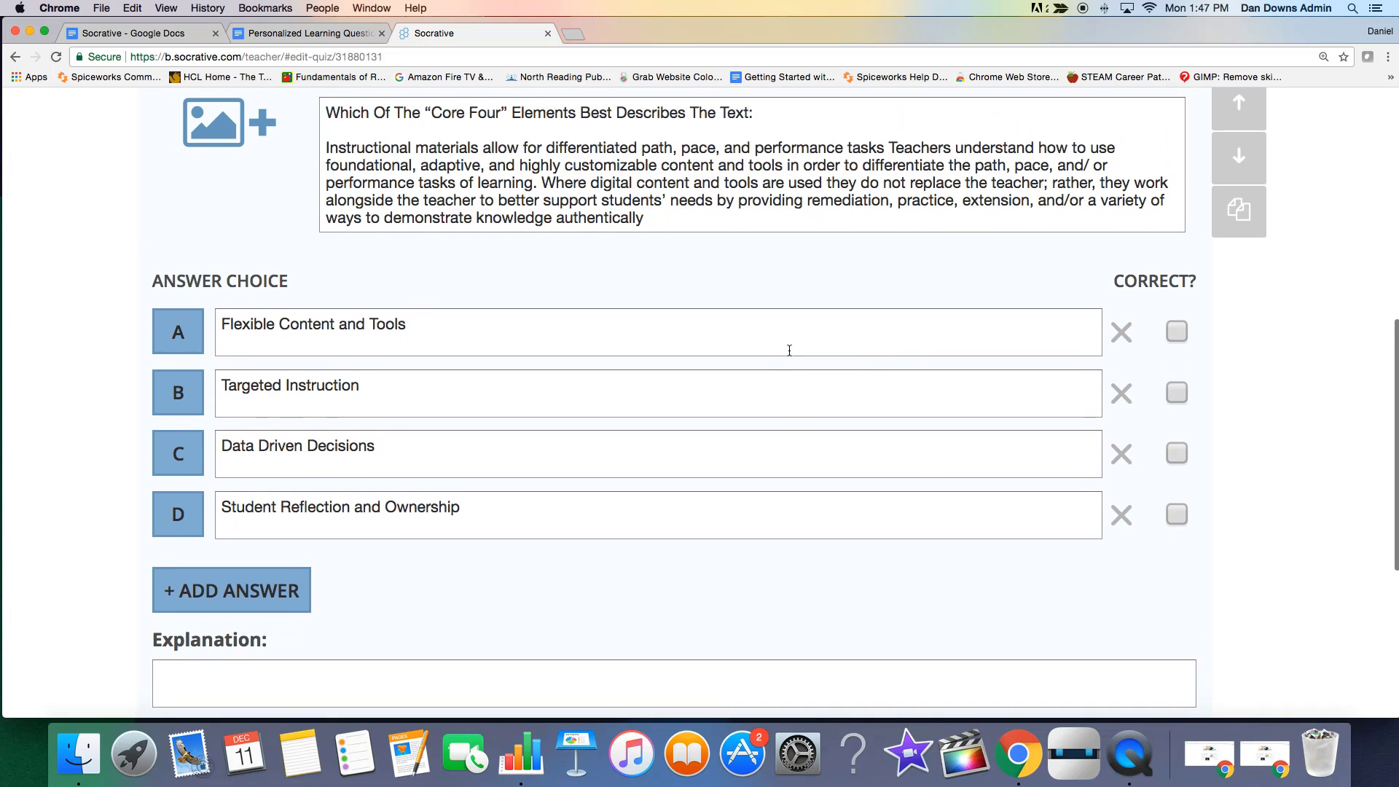
pyautogui.scroll(1, 324, 184)
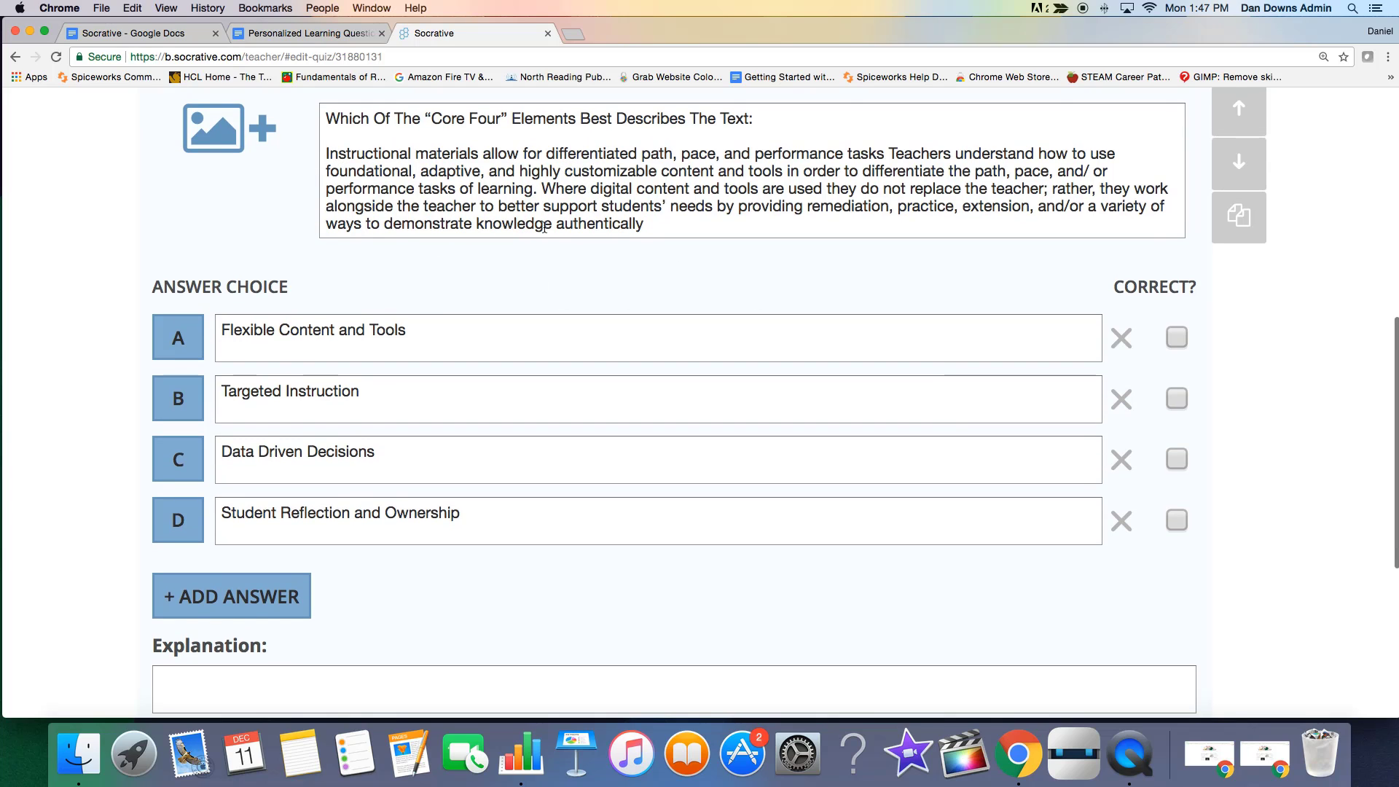
pyautogui.click(1179, 340)
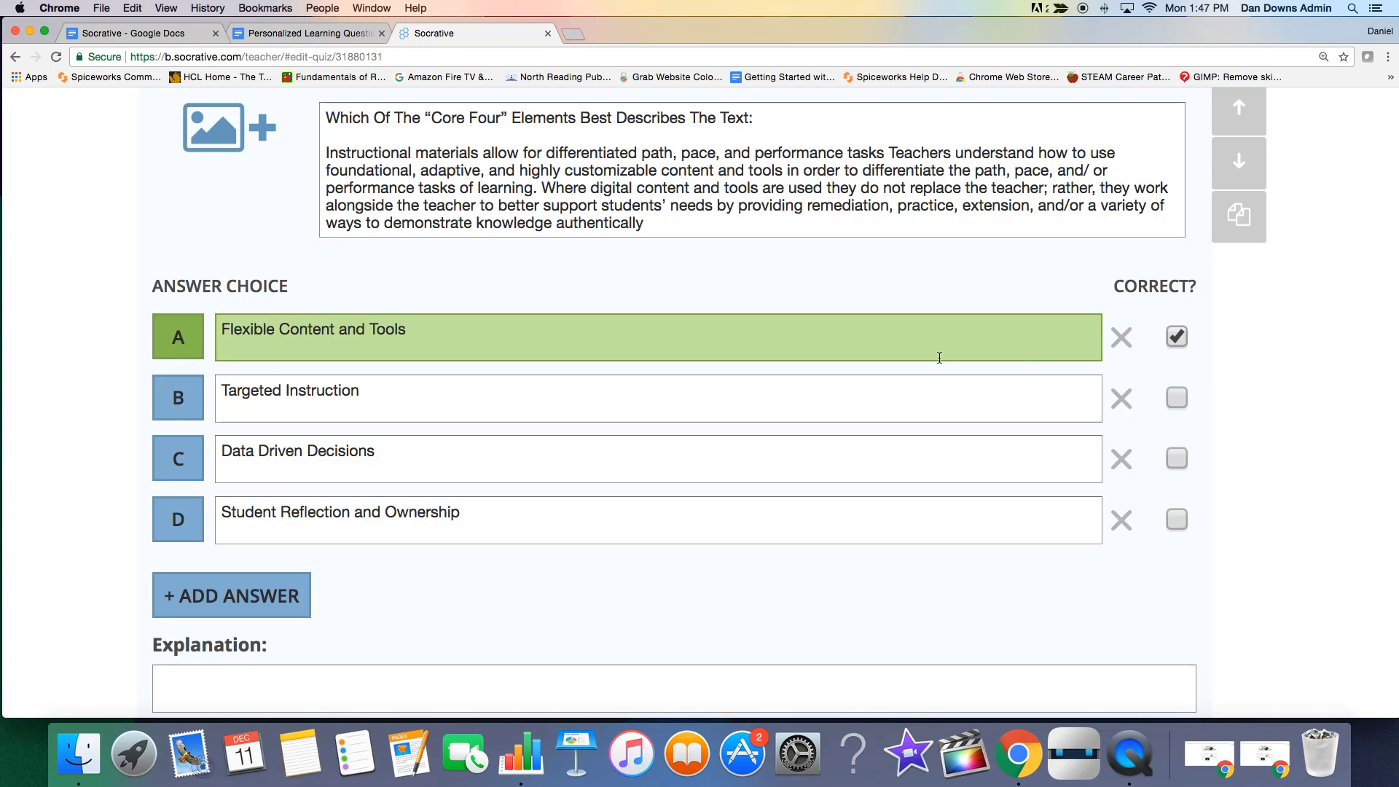
pyautogui.scroll(2, 793, 315)
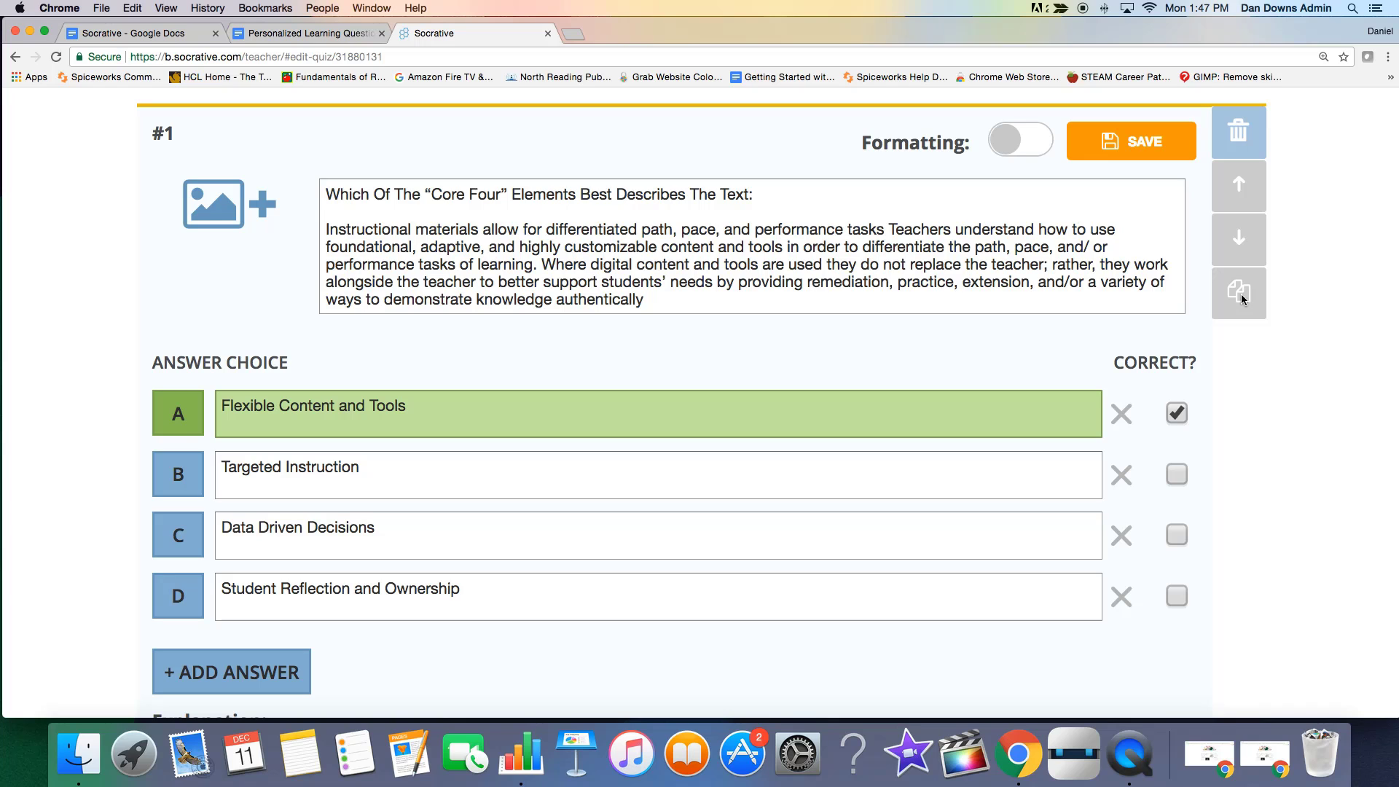
pyautogui.click(1120, 153)
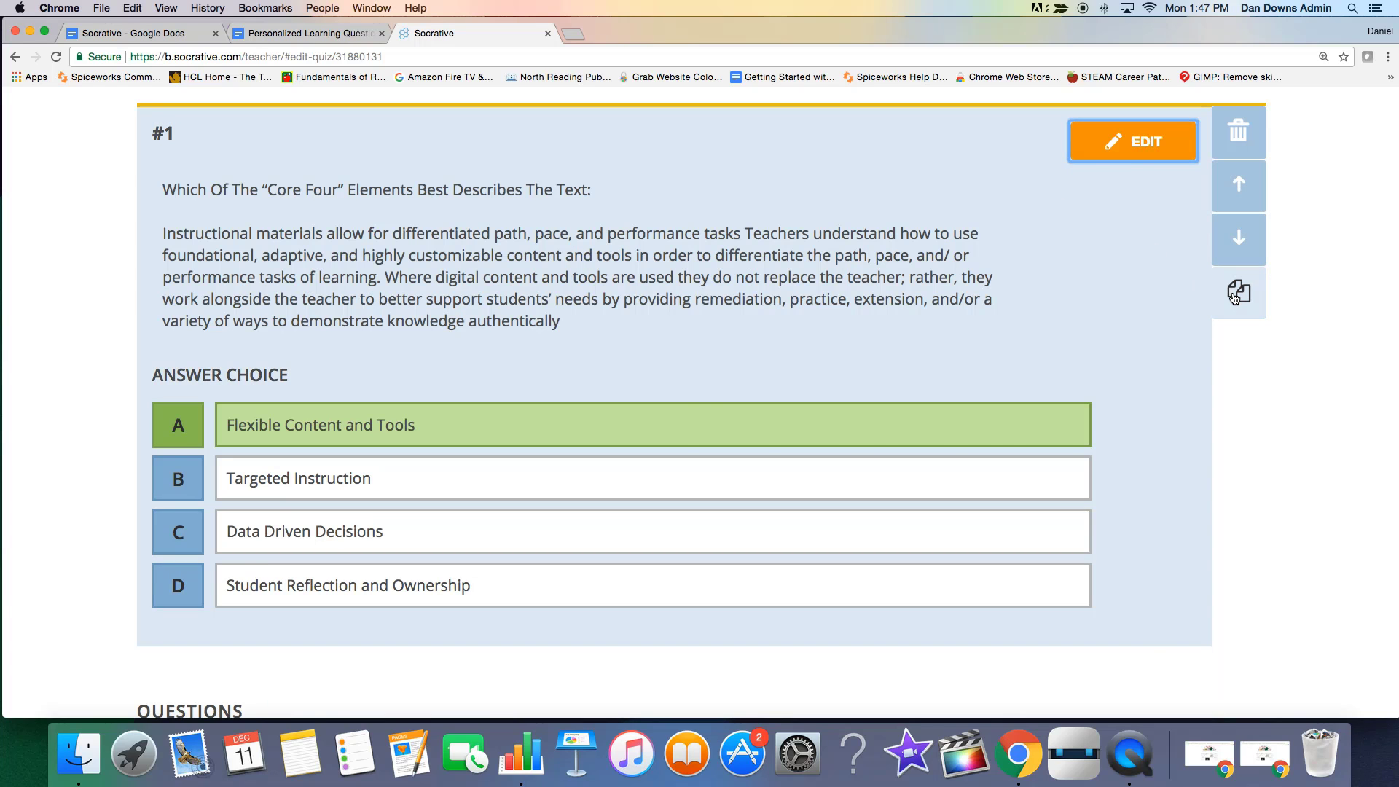
# Duplicate question #1 and delete the "Instructional materials" paragraph from the copy's question text.
pyautogui.click(1255, 299)
pyautogui.scroll(7, 1377, 359)
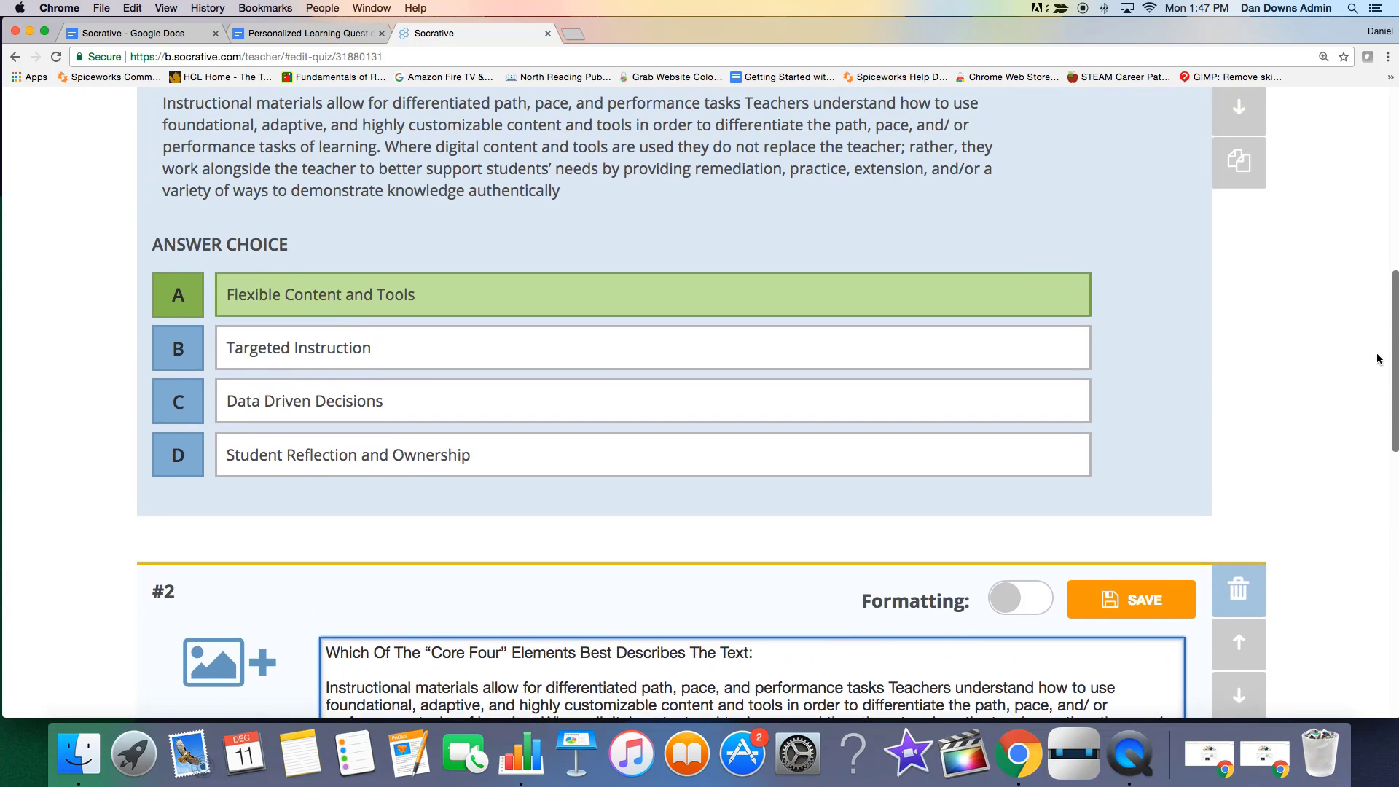
pyautogui.moveTo(1377, 357); pyautogui.dragTo(1373, 438)
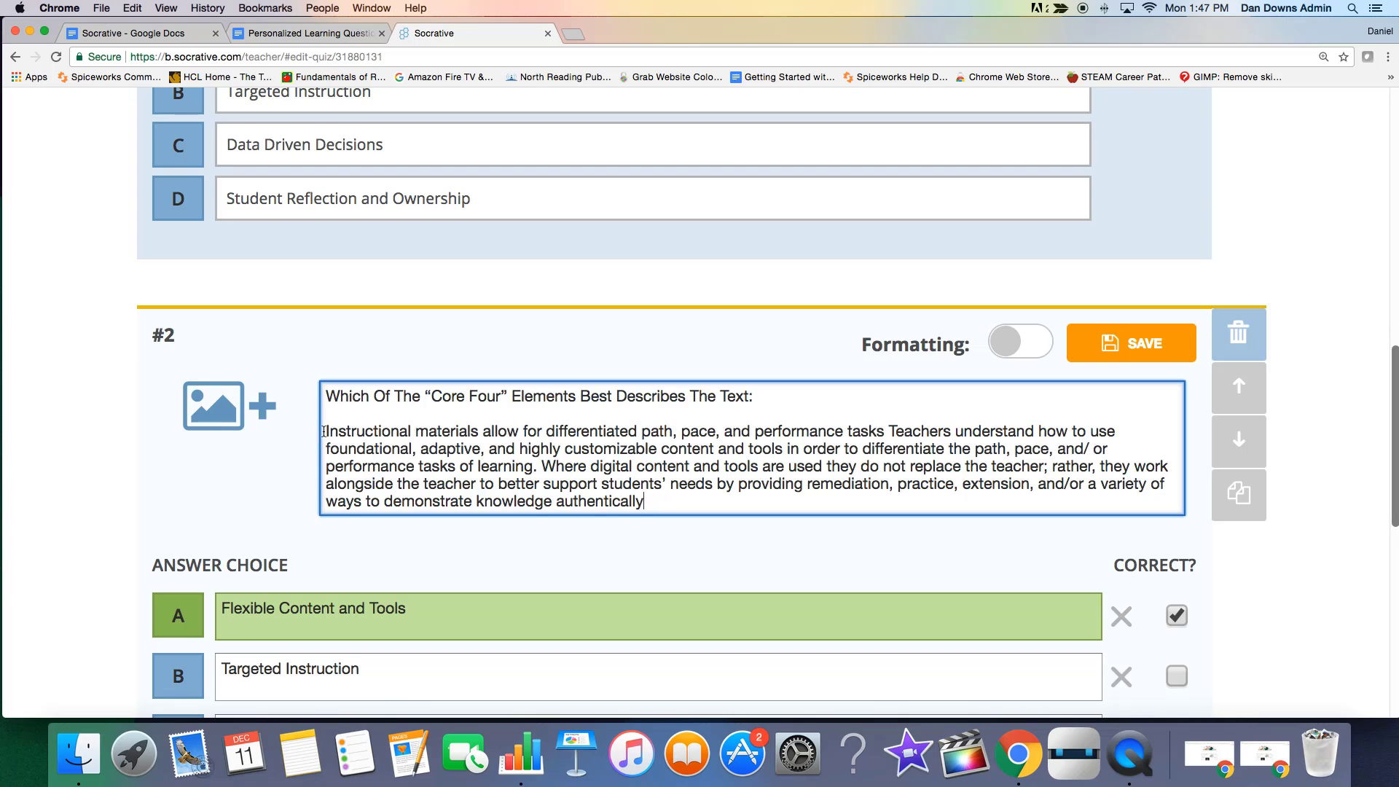
pyautogui.moveTo(322, 429); pyautogui.dragTo(684, 504)
pyautogui.press('BackSpace')
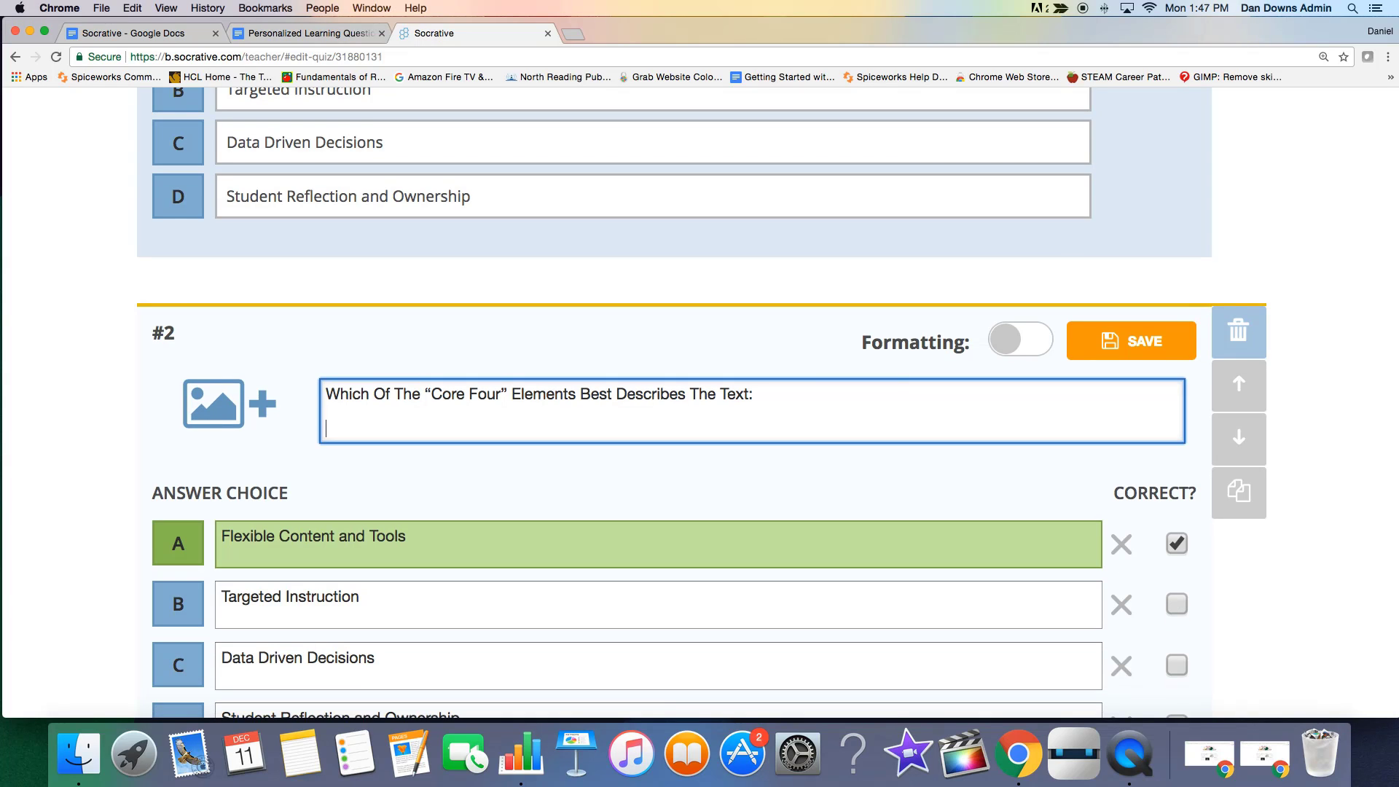
# Copy the "Teachers identify specific student needs" paragraph from the Personalized Learning Questions document into question #2's text, separated from the question line by a blank line.
pyautogui.click(270, 32)
pyautogui.scroll(-3, 475, 311)
pyautogui.scroll(-3, 474, 311)
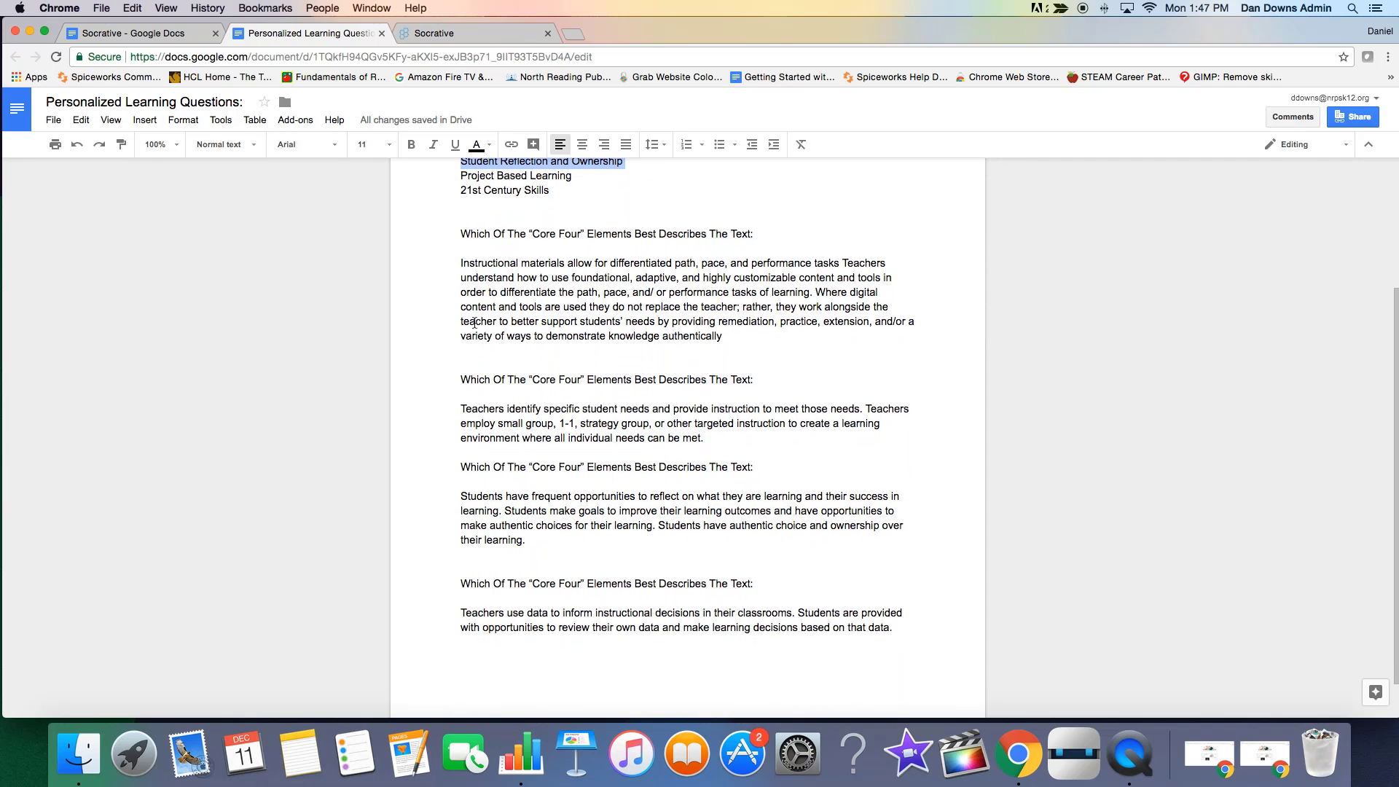
pyautogui.moveTo(460, 408); pyautogui.dragTo(723, 438)
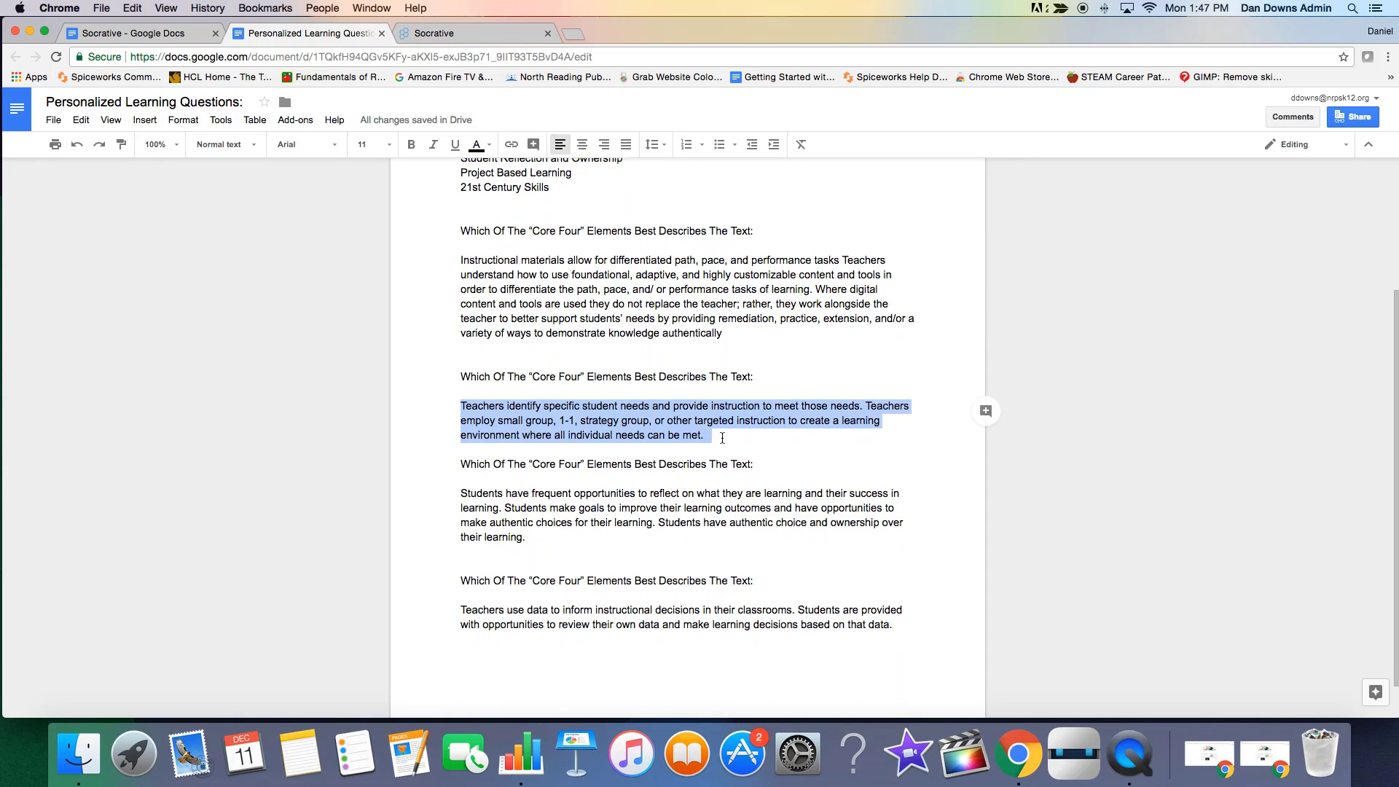
pyautogui.press('super+c')
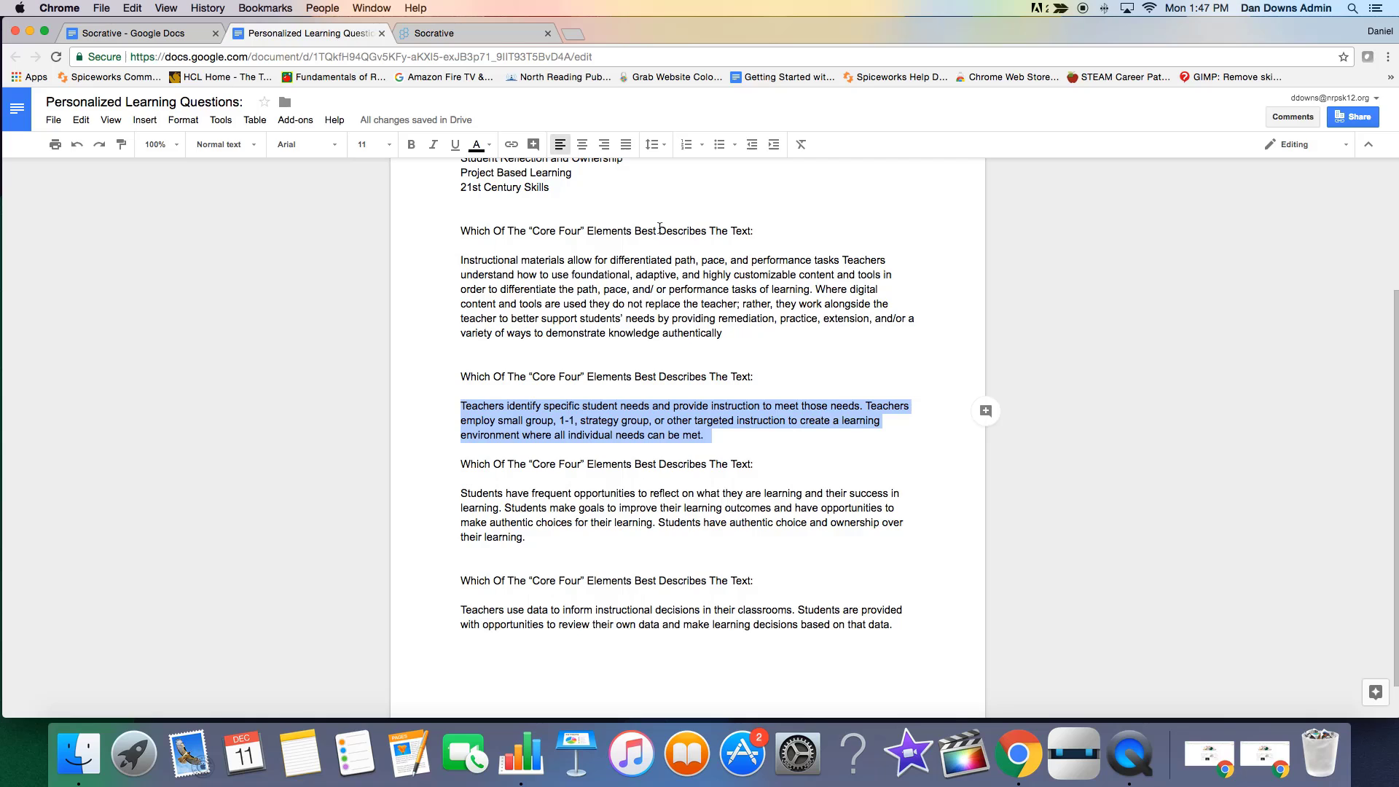
pyautogui.click(455, 33)
pyautogui.rightClick(394, 429)
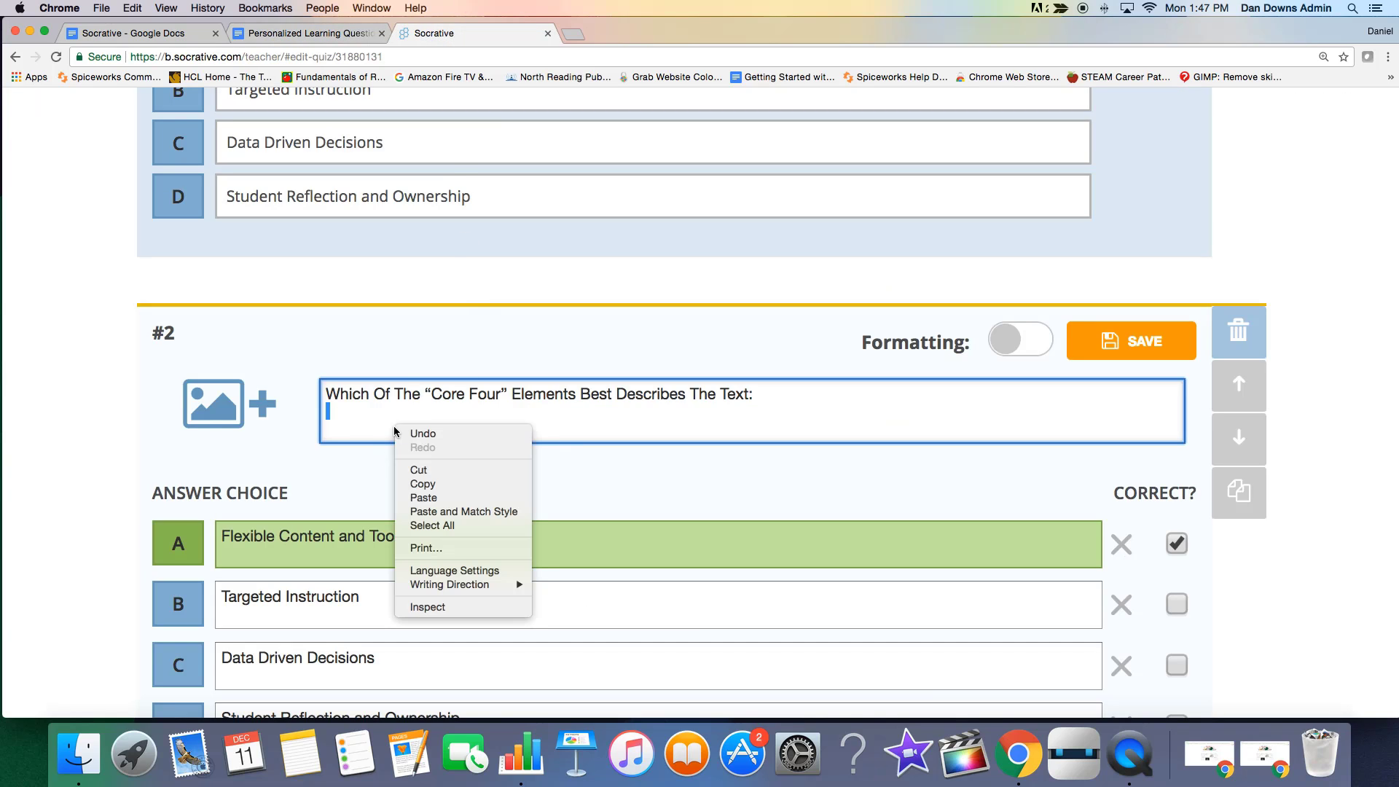
pyautogui.click(430, 495)
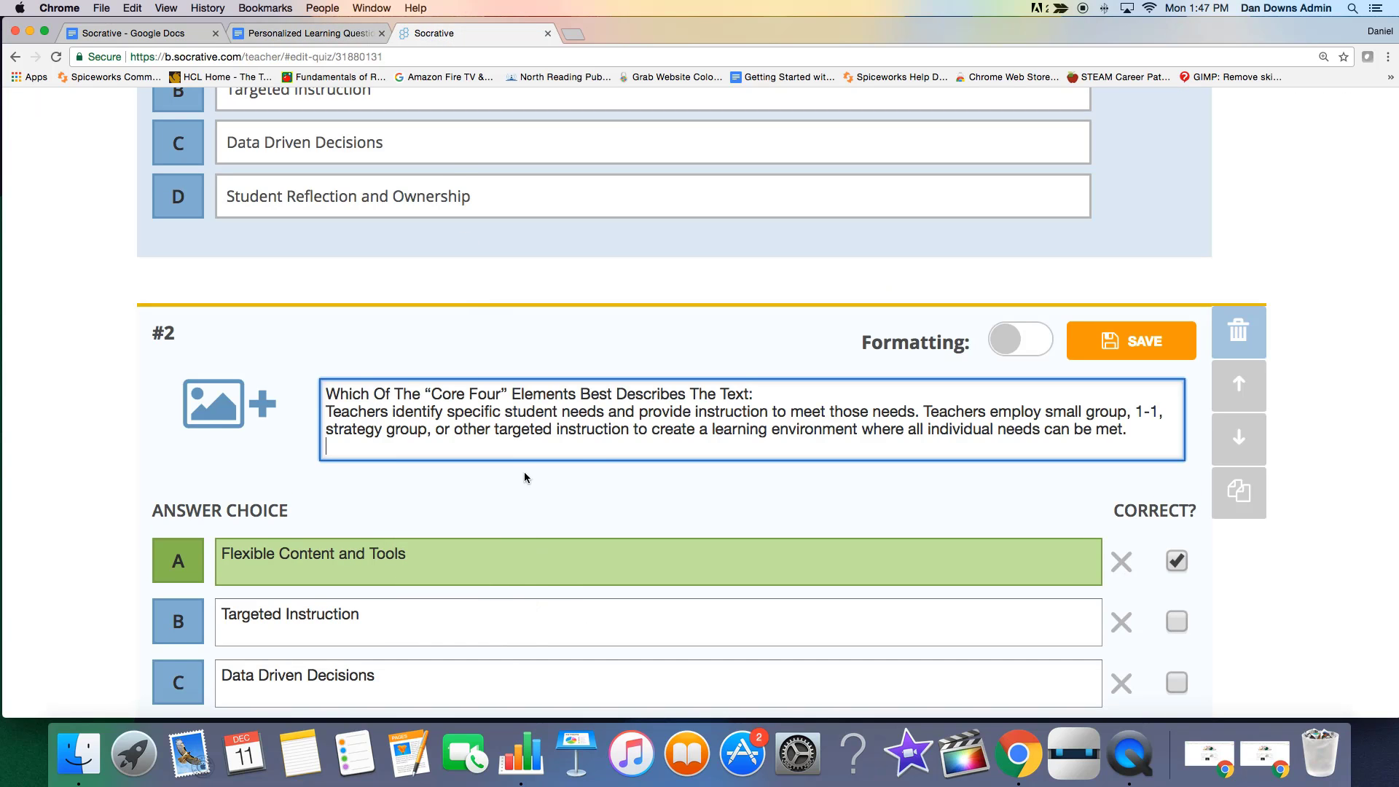
pyautogui.click(764, 398)
pyautogui.press('Return')
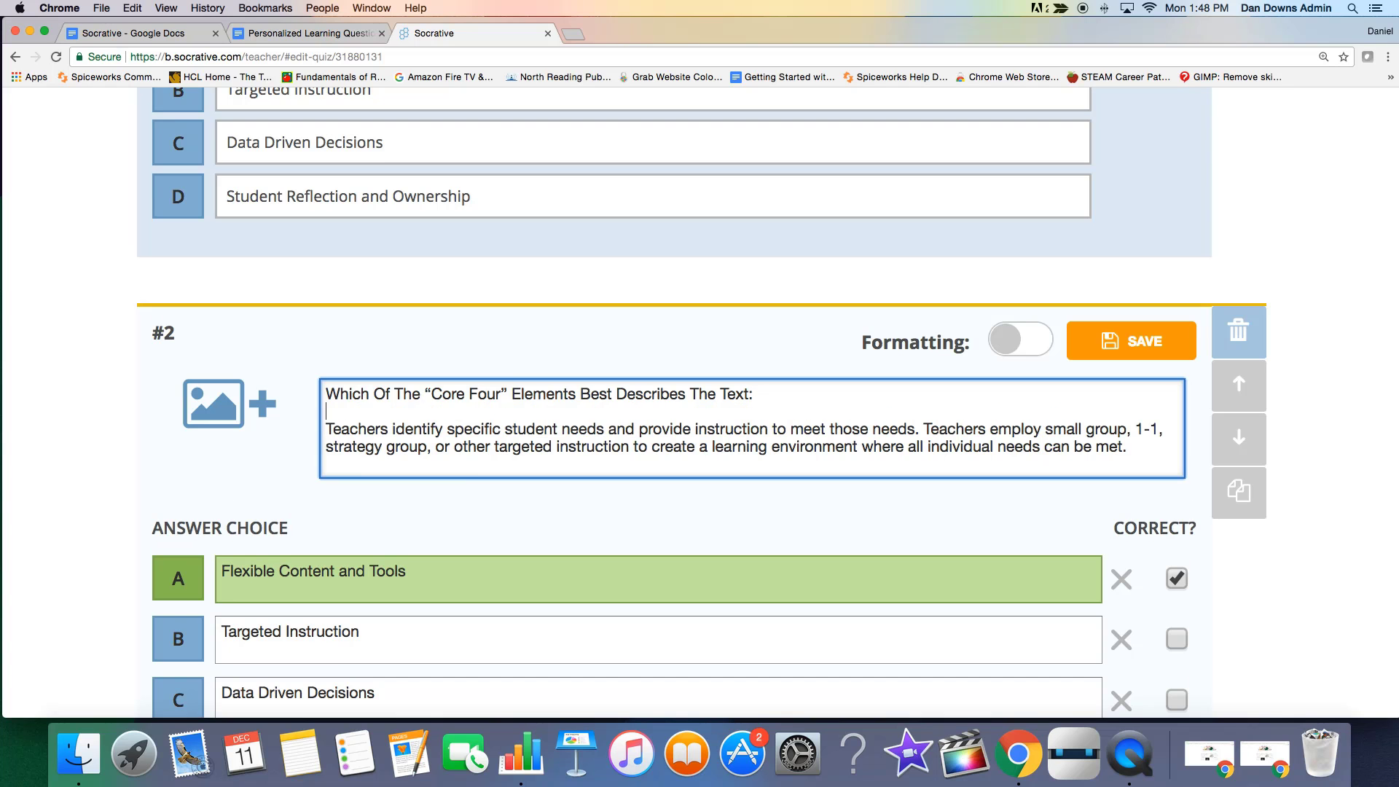
# Make "Targeted Instruction" the only correct answer of question #2 and save the question.
pyautogui.scroll(-5, 353, 460)
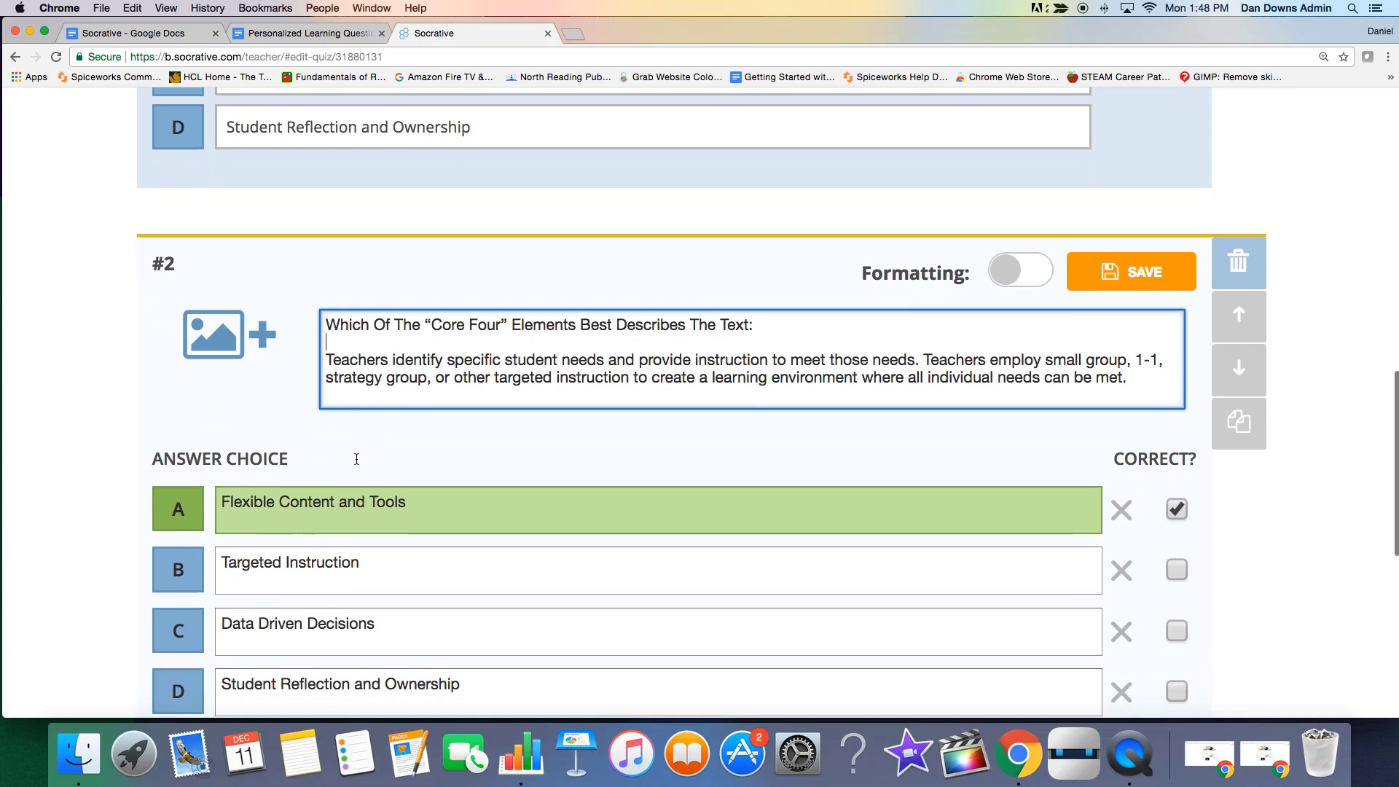
pyautogui.scroll(-1, 356, 459)
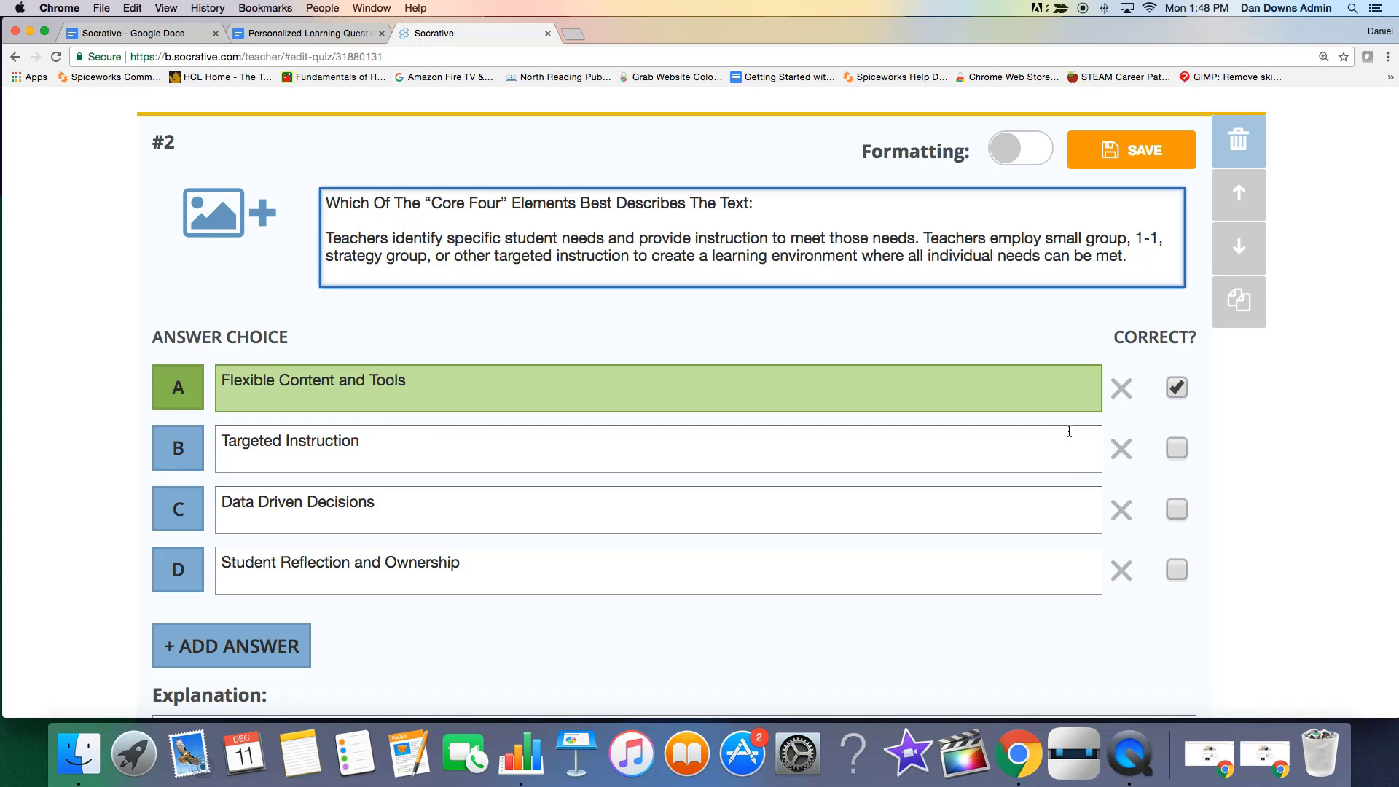
pyautogui.click(1178, 448)
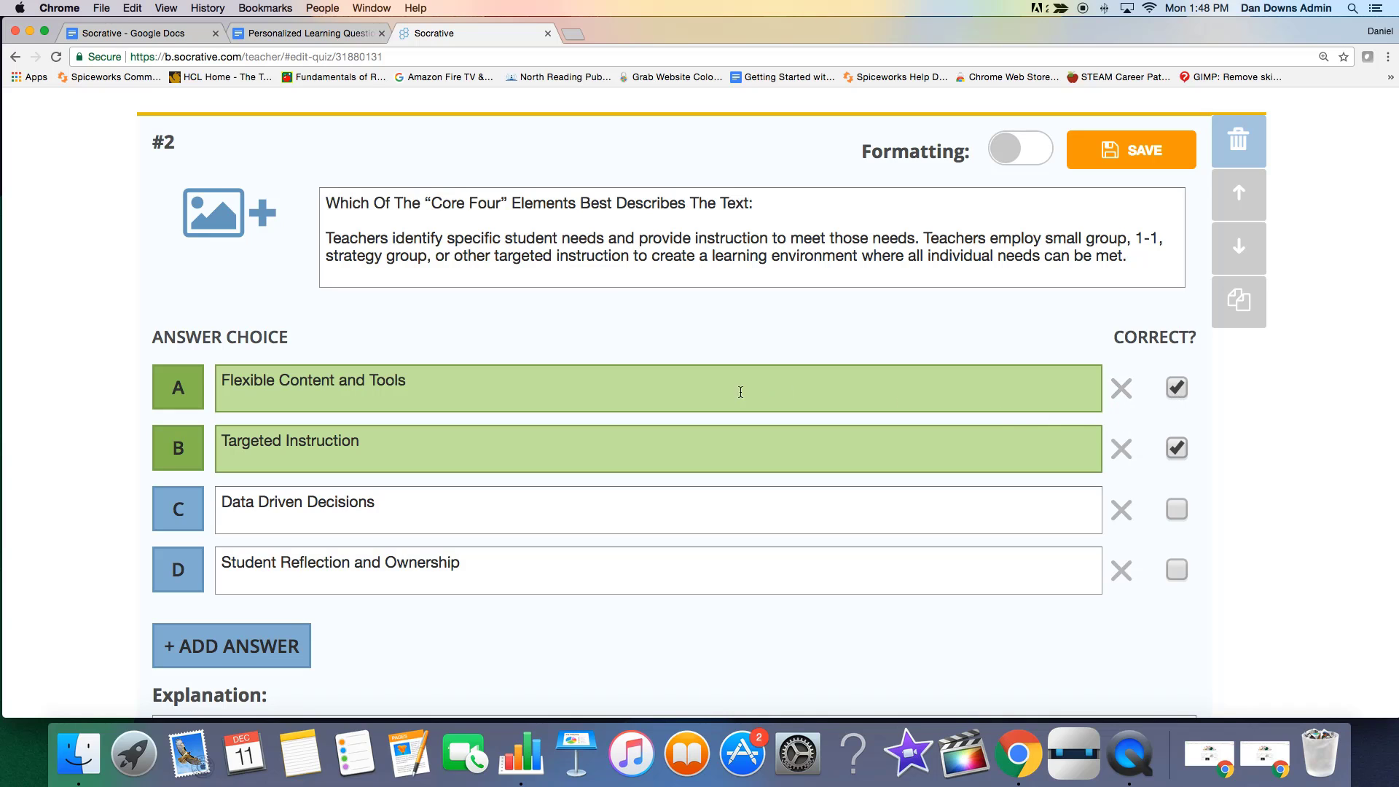
pyautogui.click(1178, 387)
pyautogui.scroll(-3, 552, 654)
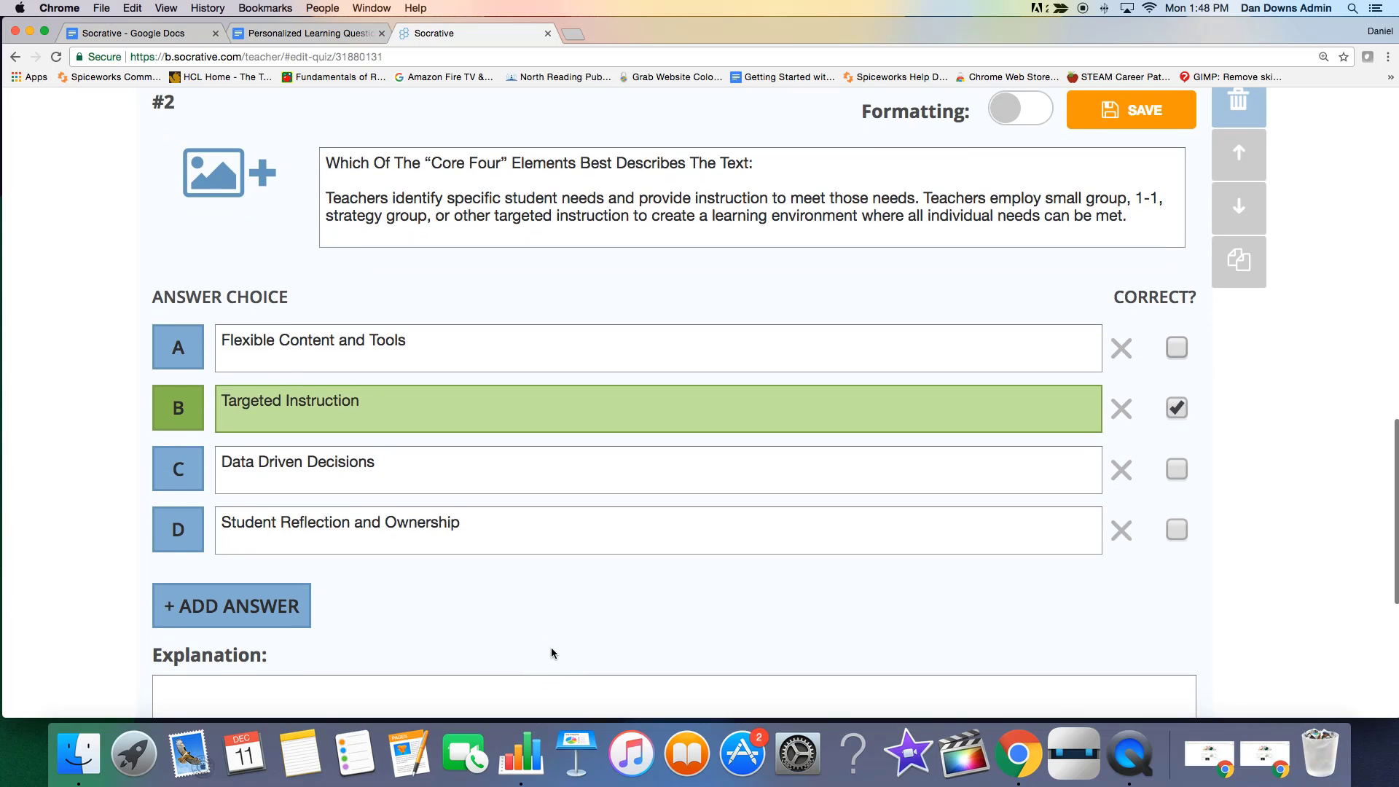
pyautogui.scroll(5, 551, 649)
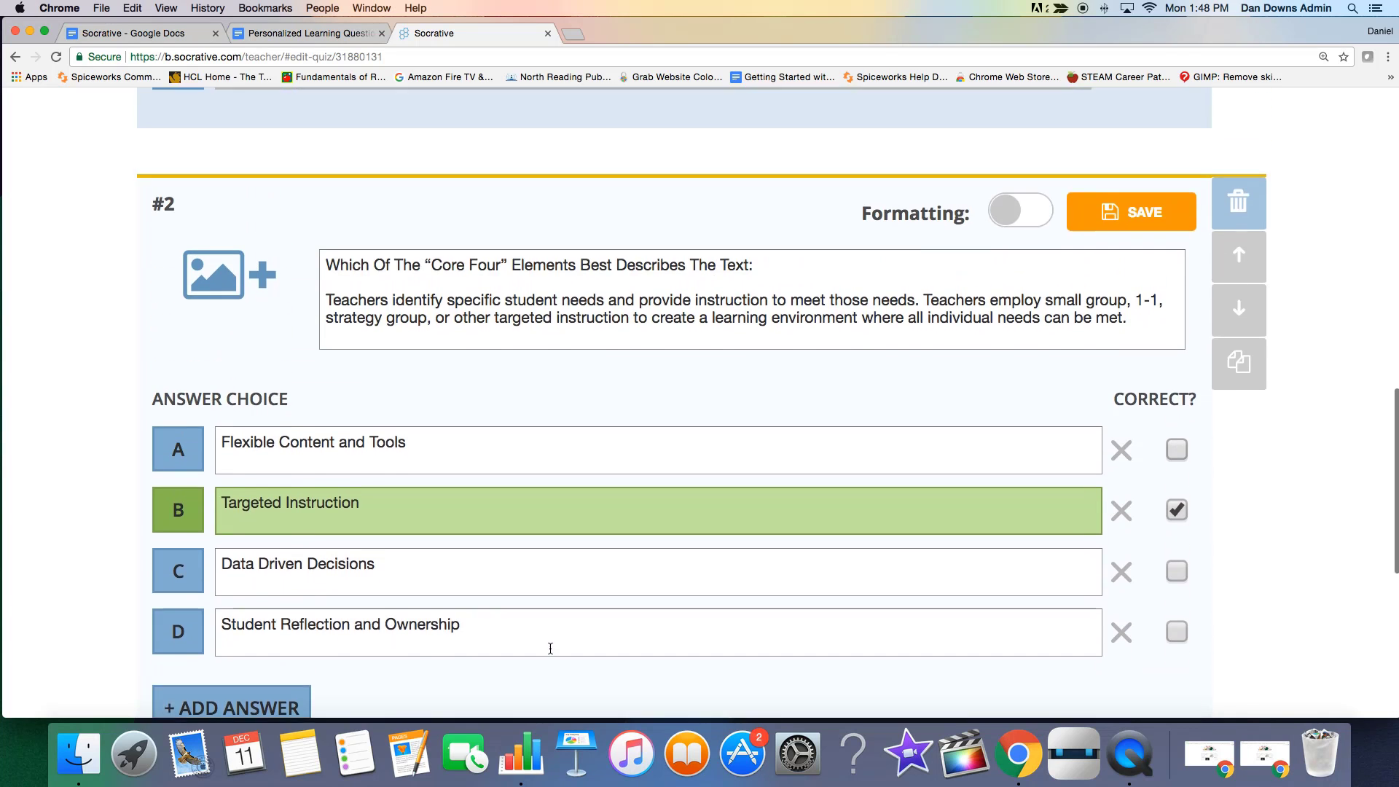
pyautogui.scroll(-5, 550, 649)
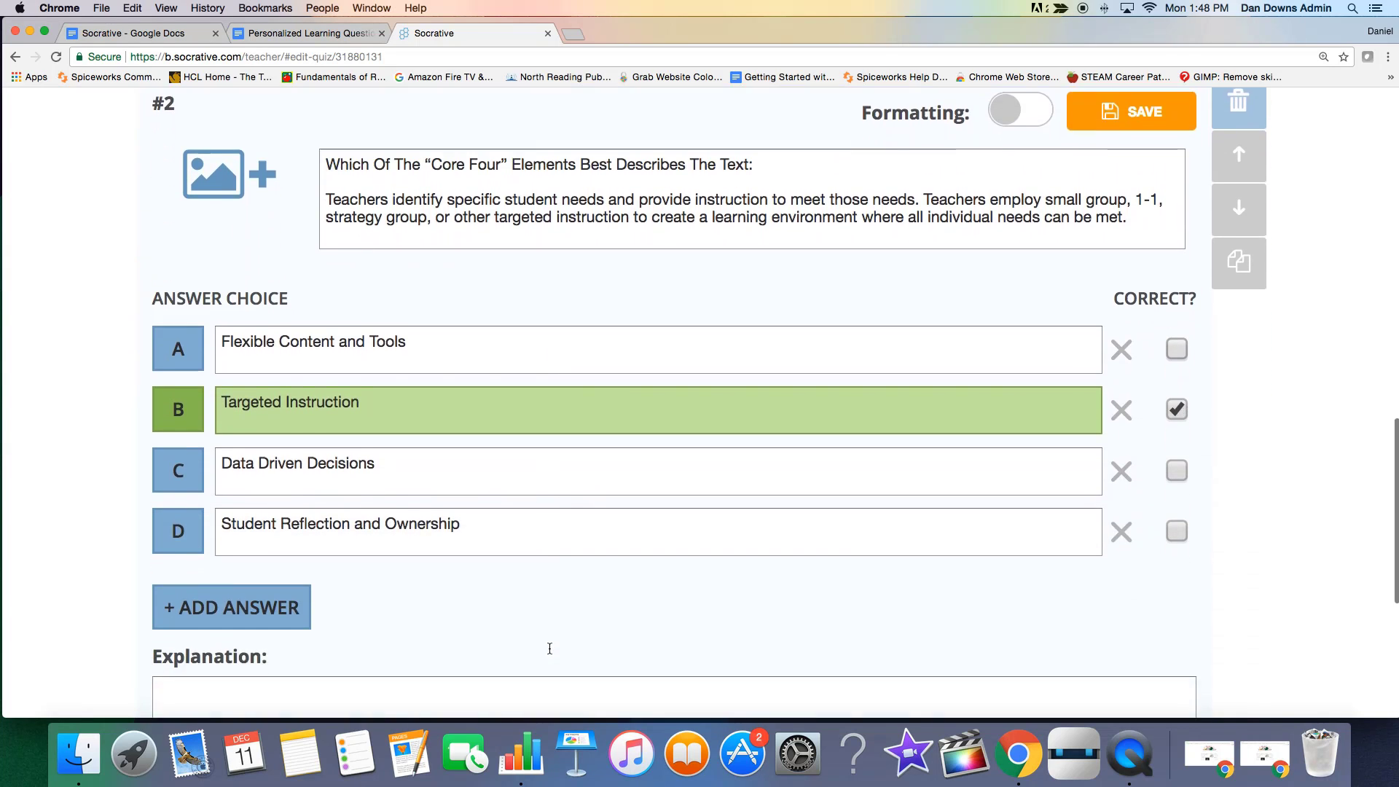
pyautogui.scroll(2, 549, 652)
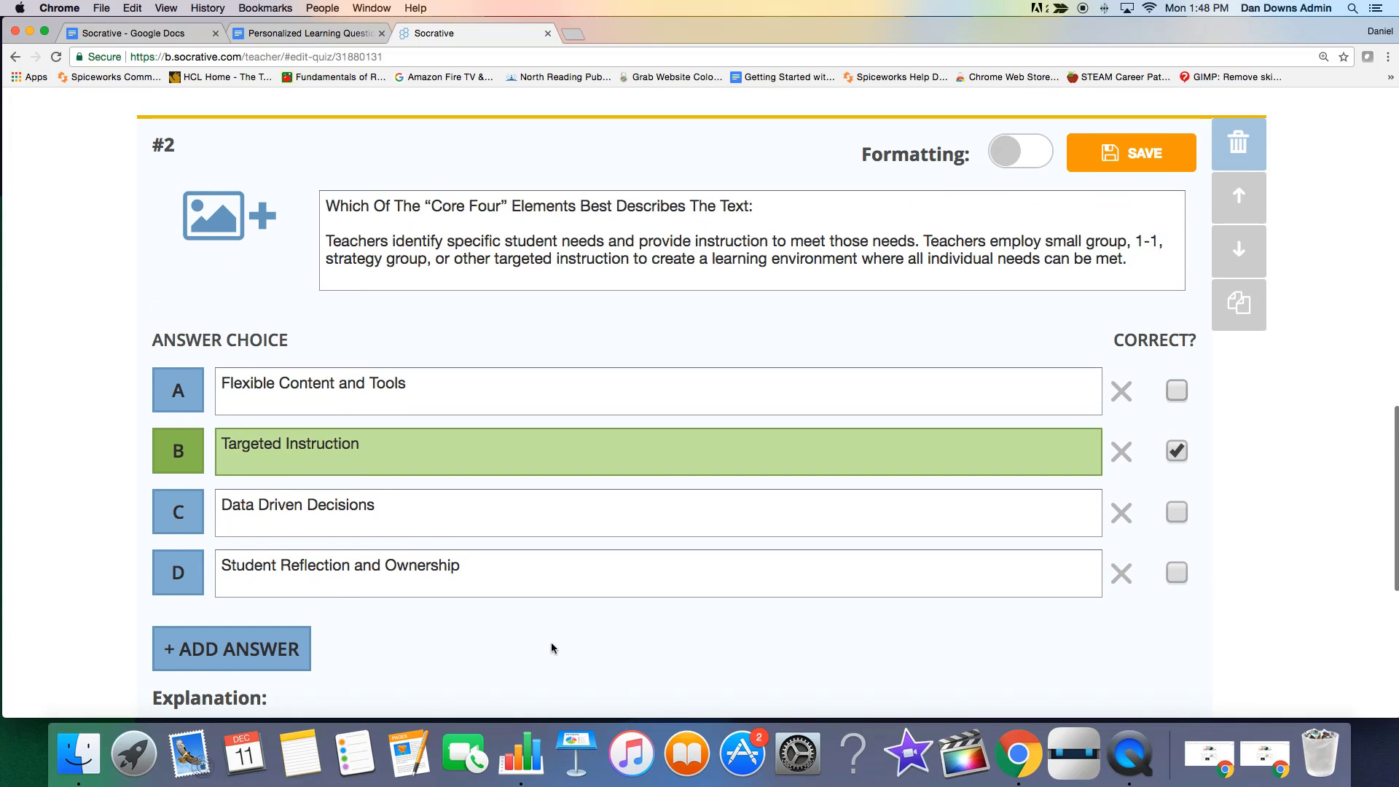
pyautogui.click(1109, 169)
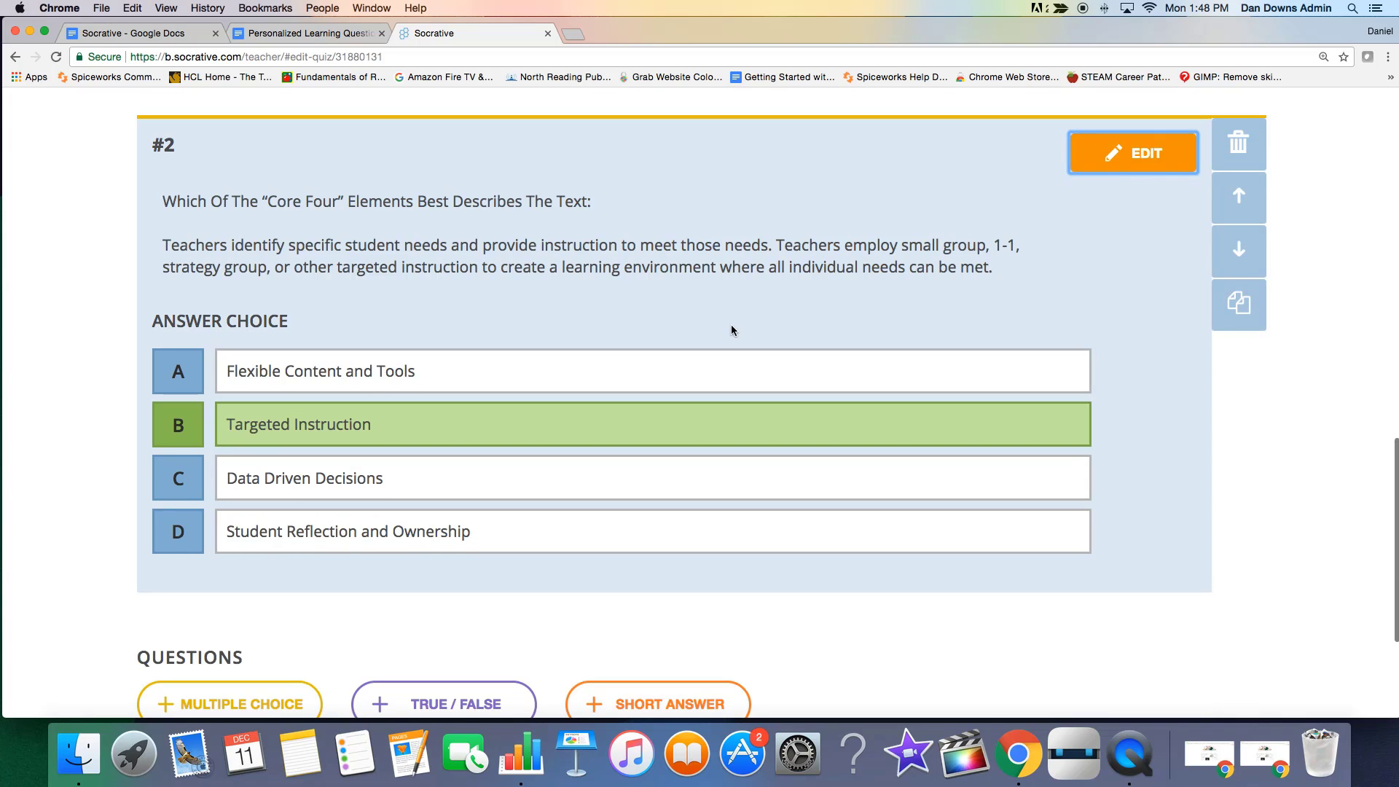
# Duplicate question #2 and delete the "Teachers identify specific student needs" paragraph from the copy's question text.
pyautogui.scroll(-2, 732, 327)
pyautogui.scroll(8, 732, 327)
pyautogui.scroll(-1, 732, 327)
pyautogui.scroll(-5, 950, 418)
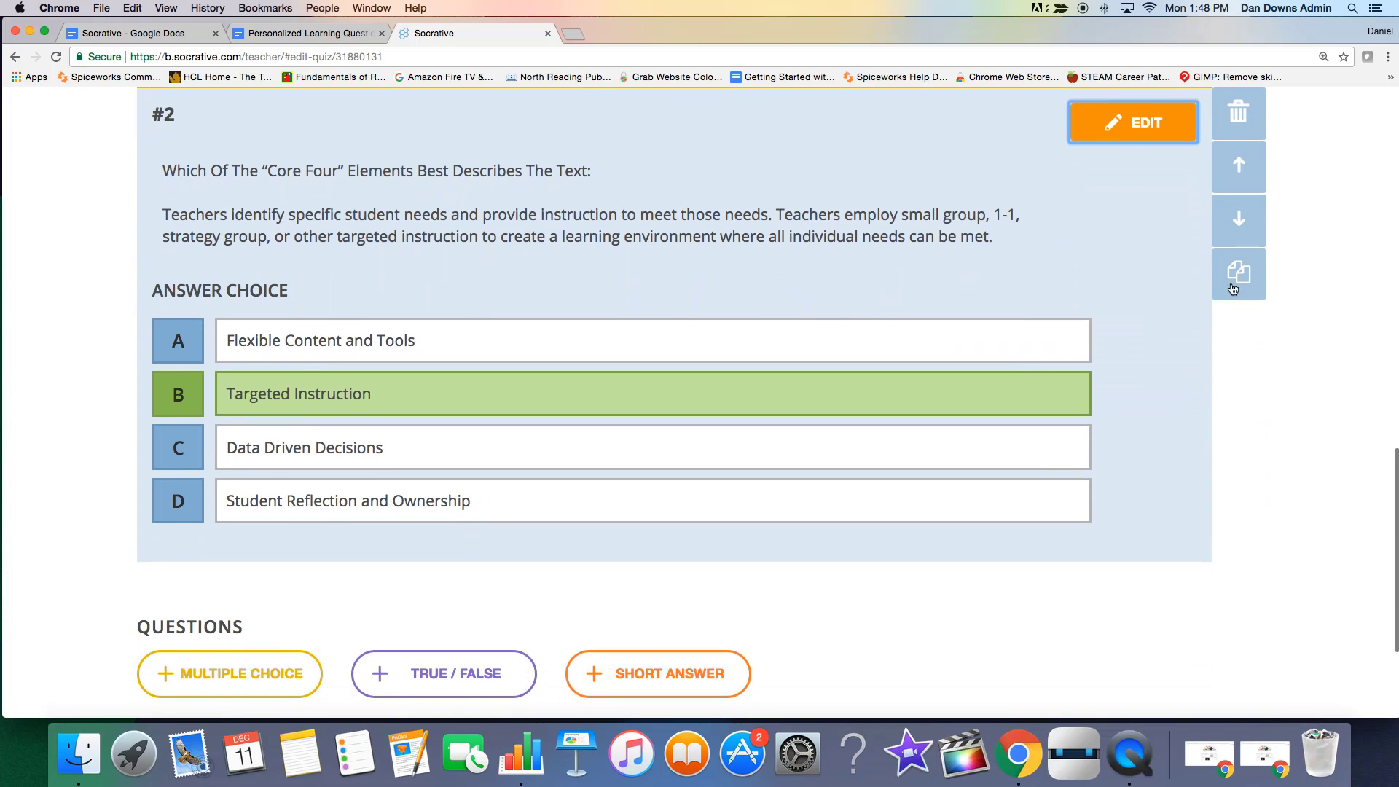
pyautogui.click(1238, 277)
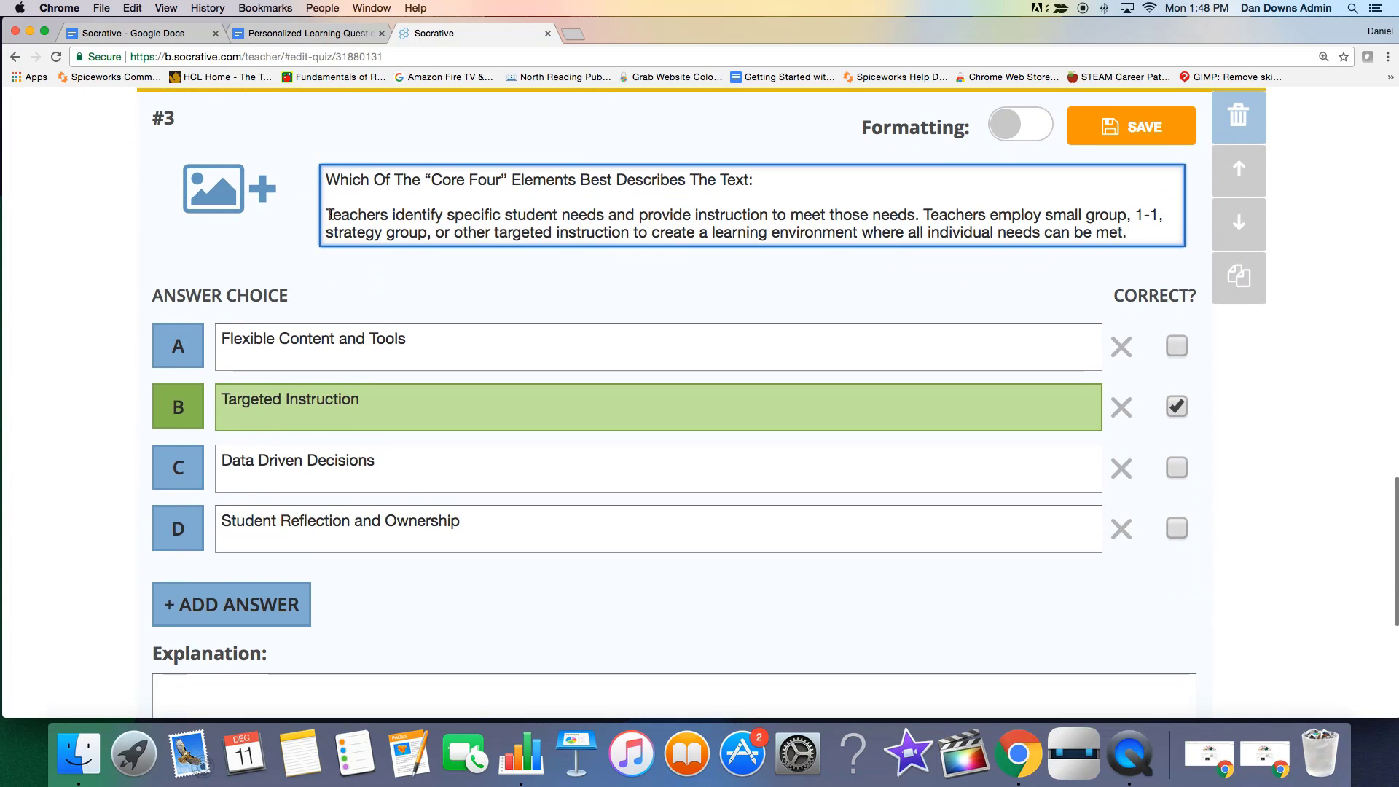
pyautogui.moveTo(330, 215); pyautogui.dragTo(935, 253)
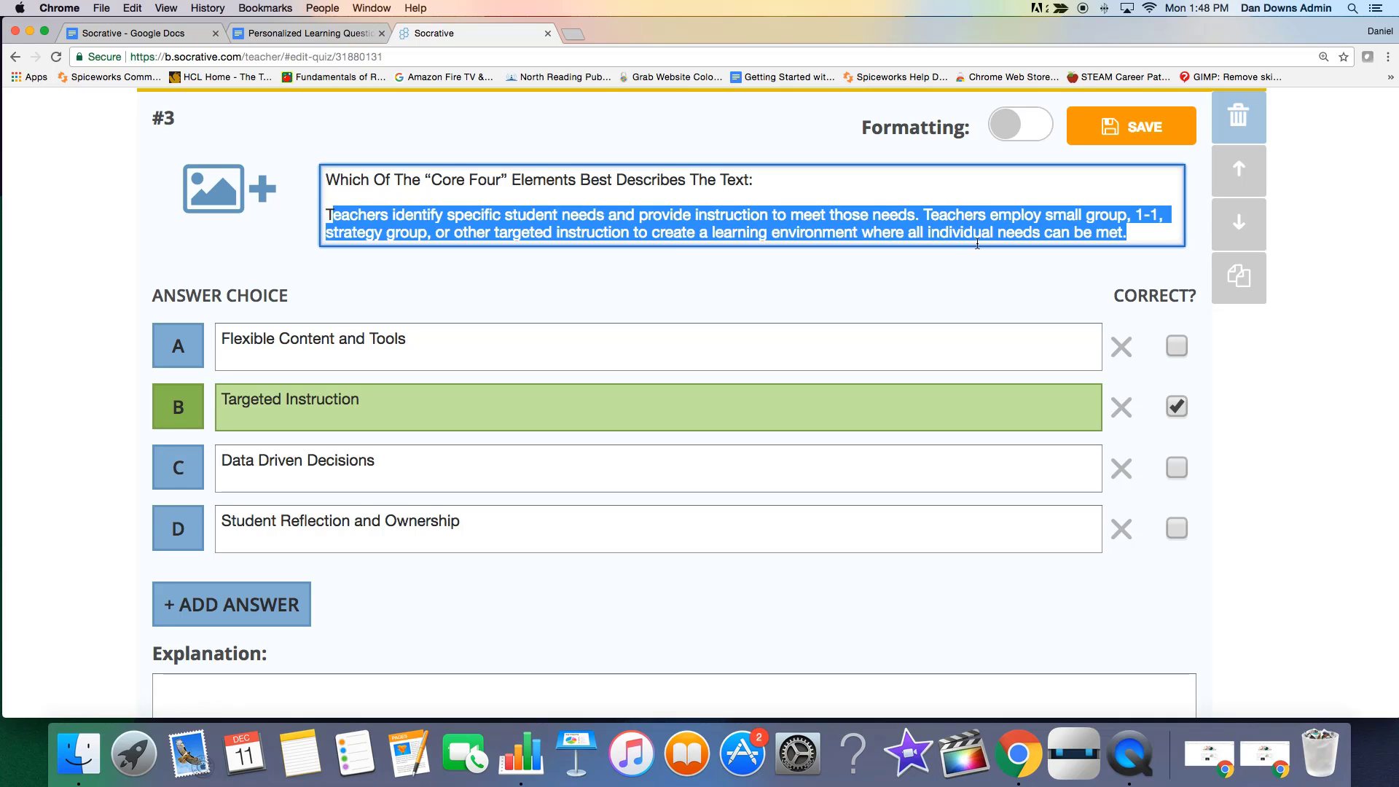
pyautogui.press('BackSpace')
pyautogui.press('BackSpace')
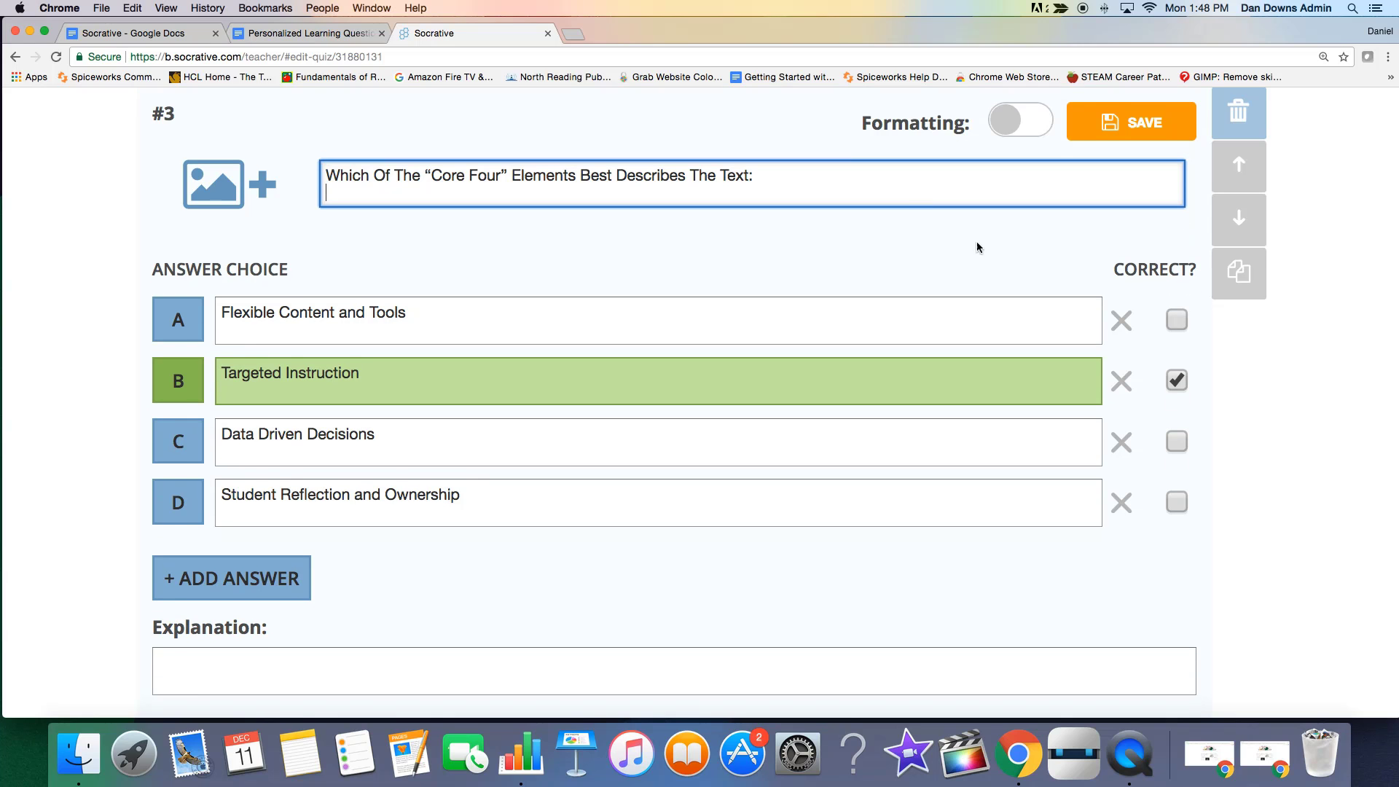
# Copy the "Students have frequent opportunities" paragraph from the Personalized Learning Questions document.
pyautogui.click(347, 35)
pyautogui.click(519, 464)
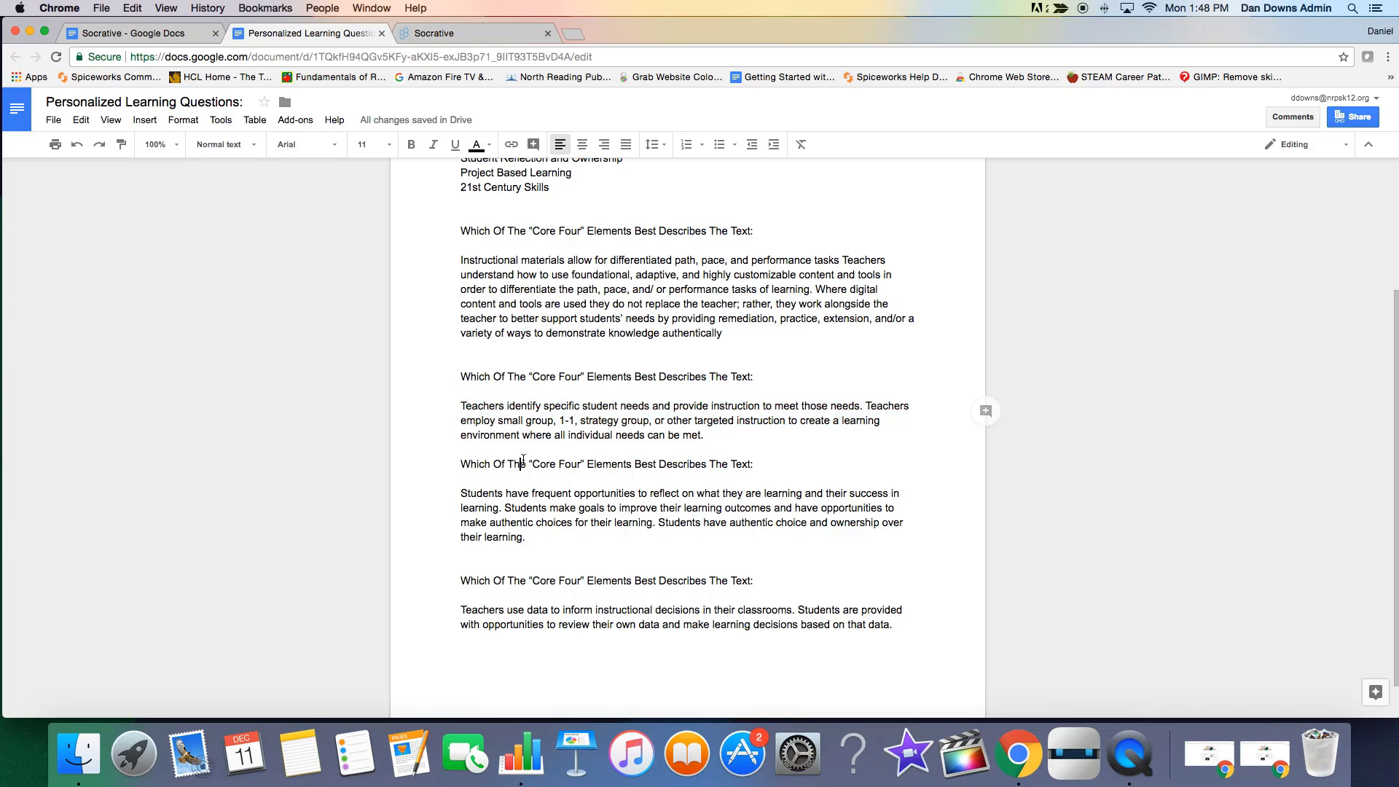
pyautogui.moveTo(460, 494); pyautogui.dragTo(552, 543)
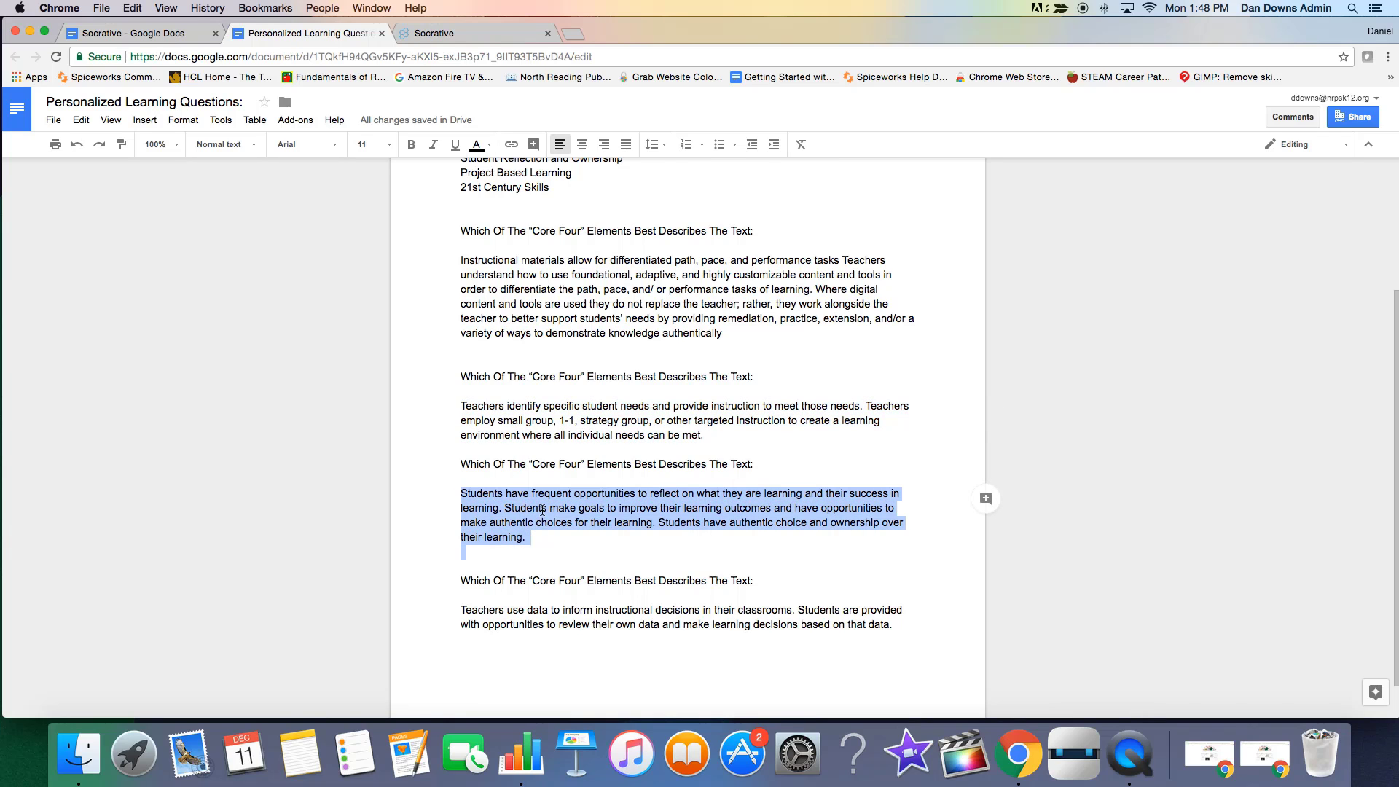
pyautogui.rightClick(552, 543)
pyautogui.click(594, 252)
# Paste the copied paragraph into question #3's text in Socrative, leaving a blank line after the question line and trimming extra trailing lines.
pyautogui.click(517, 33)
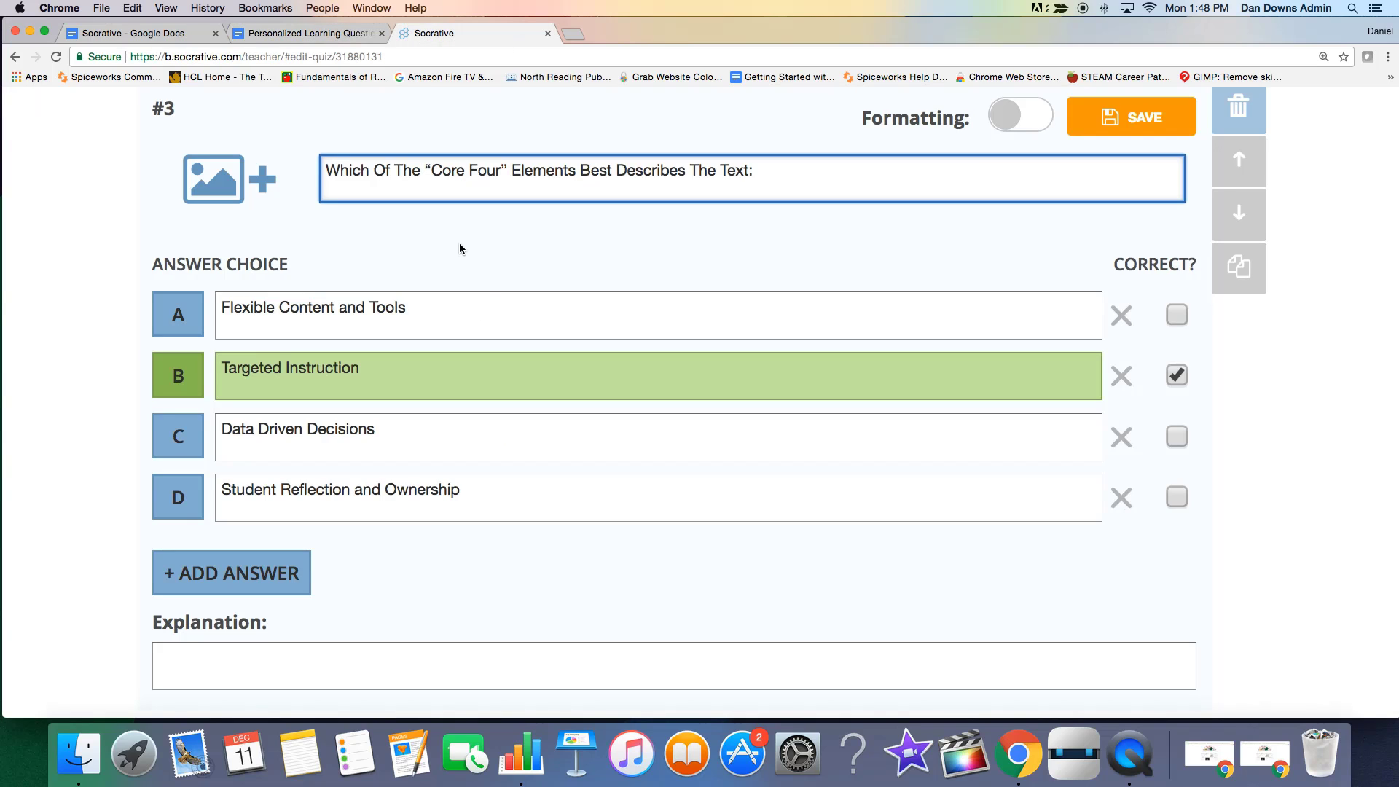
pyautogui.click(770, 173)
pyautogui.press('Return')
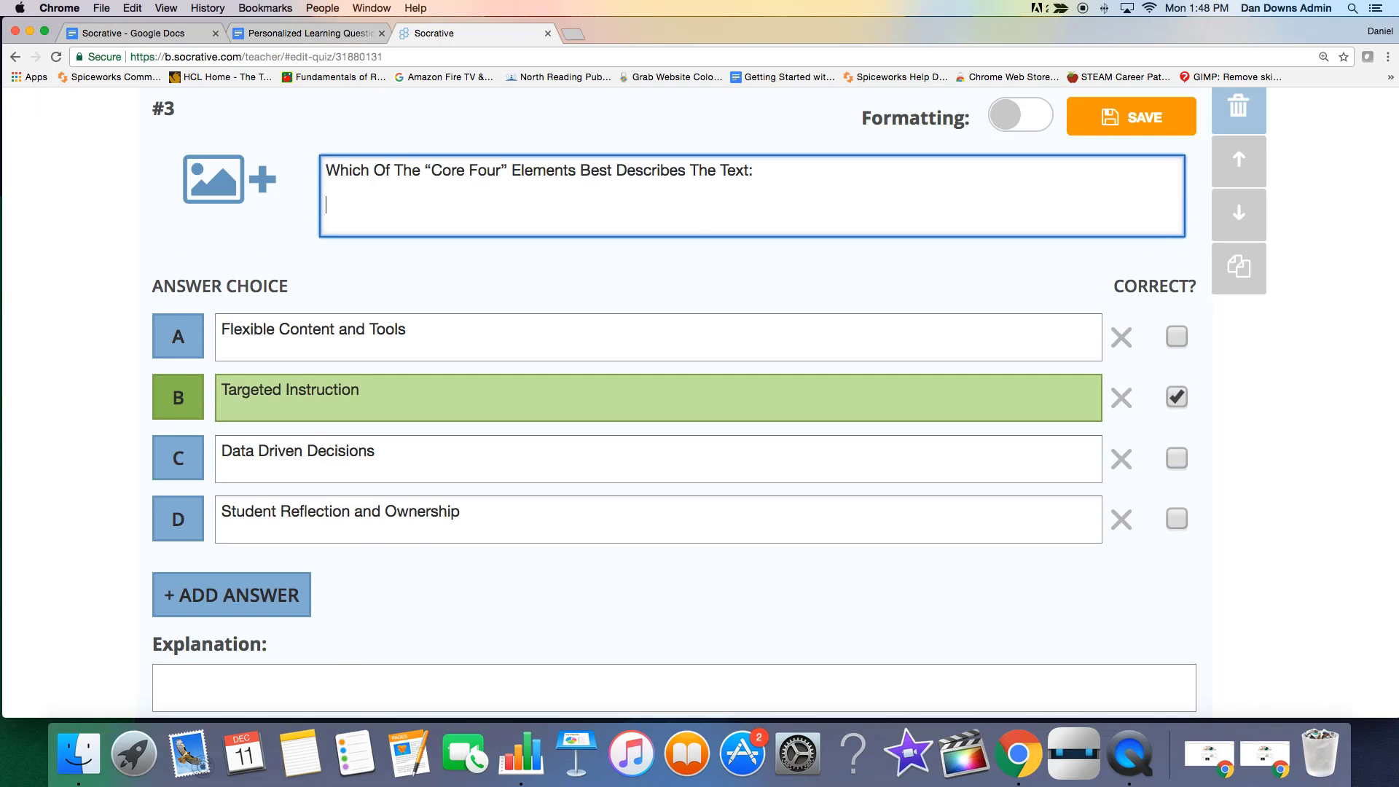
pyautogui.press('cmd+v')
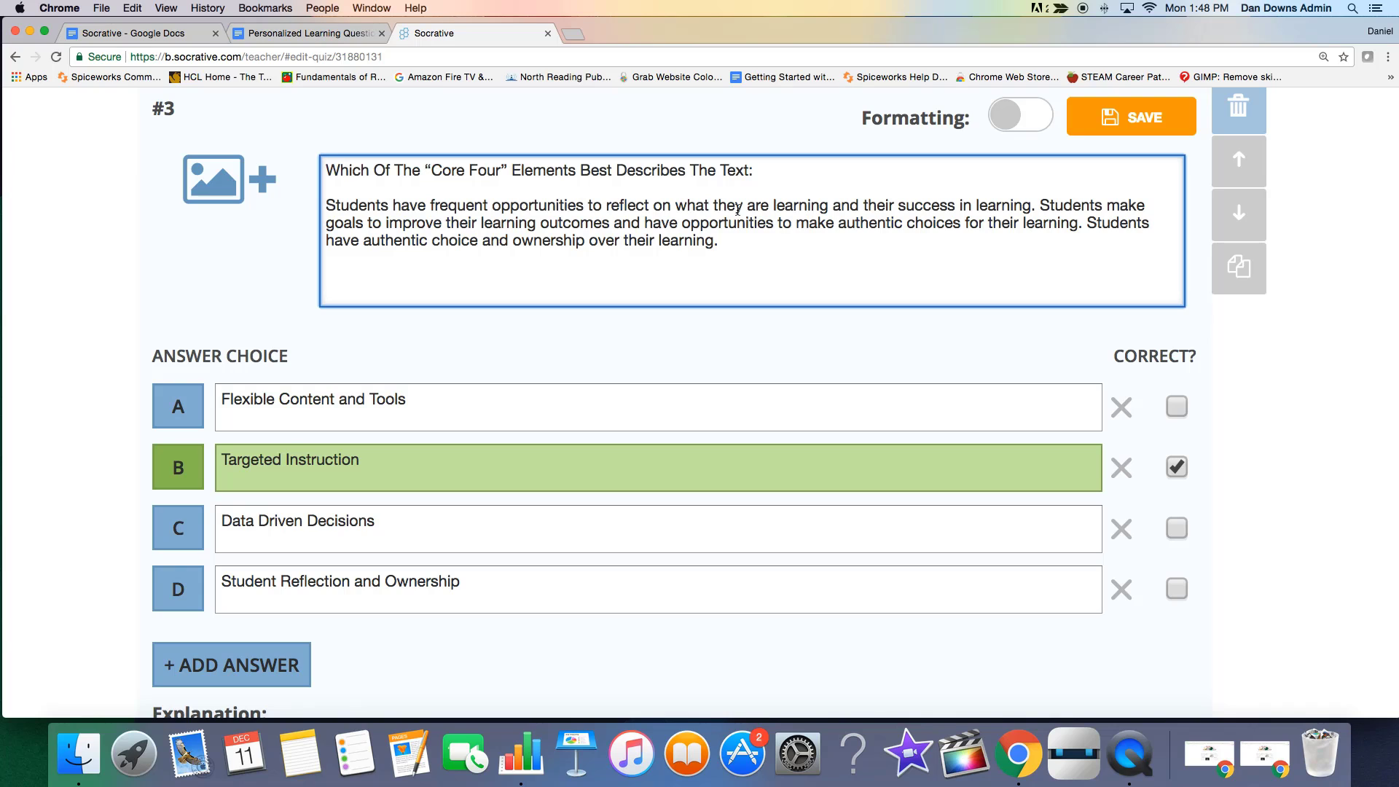
pyautogui.press('Return')
pyautogui.press('BackSpace')
pyautogui.press('BackSpace')
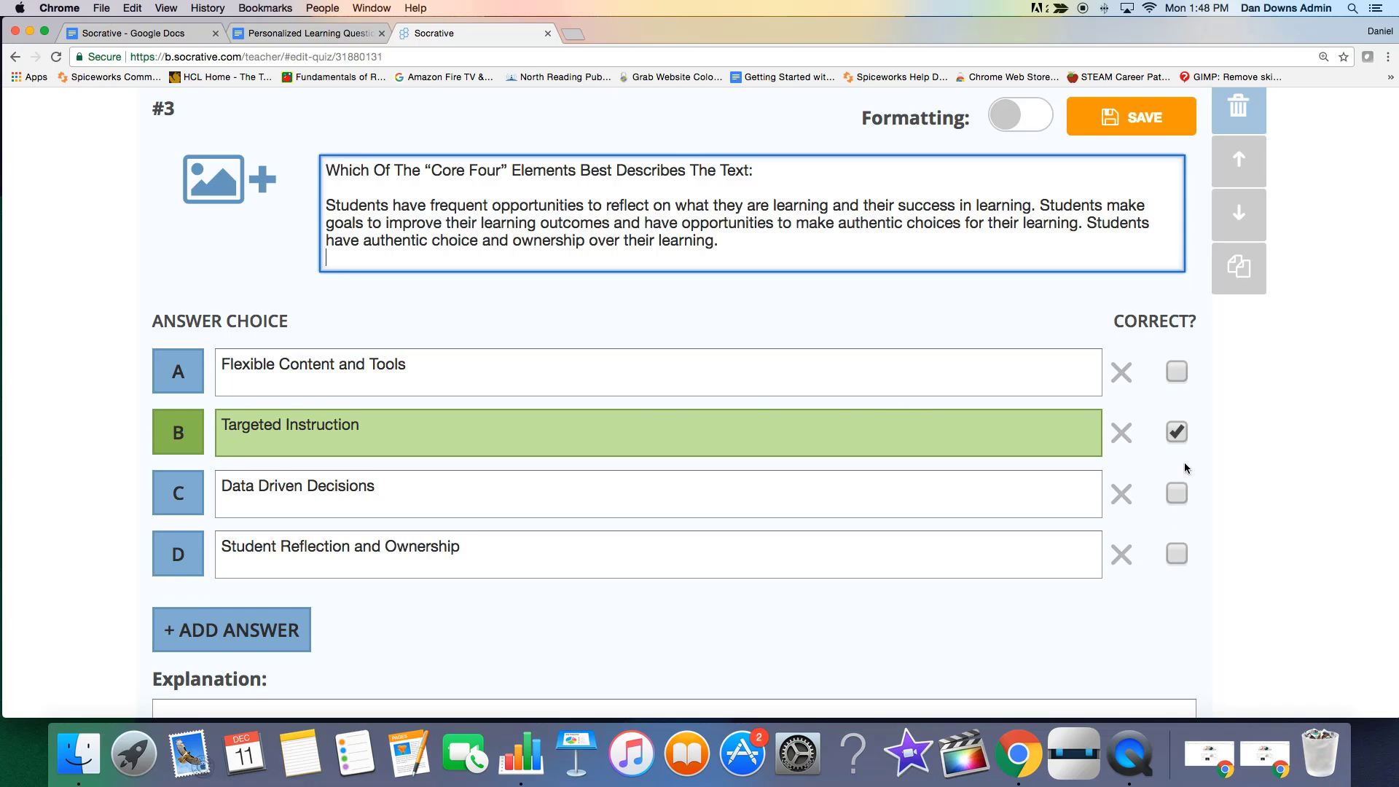
# Make "Student Reflection and Ownership" the only correct answer of question #3.
pyautogui.click(1183, 435)
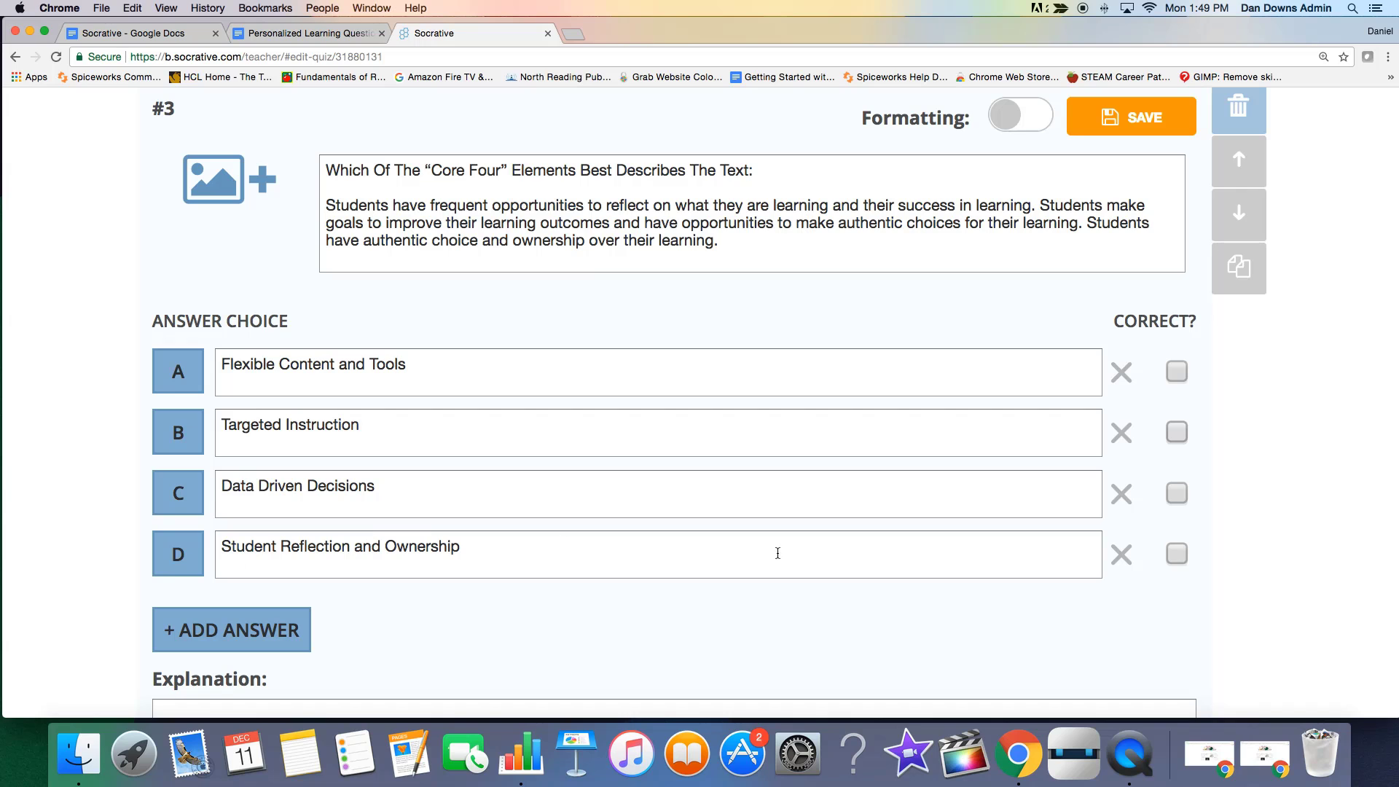
pyautogui.click(1177, 554)
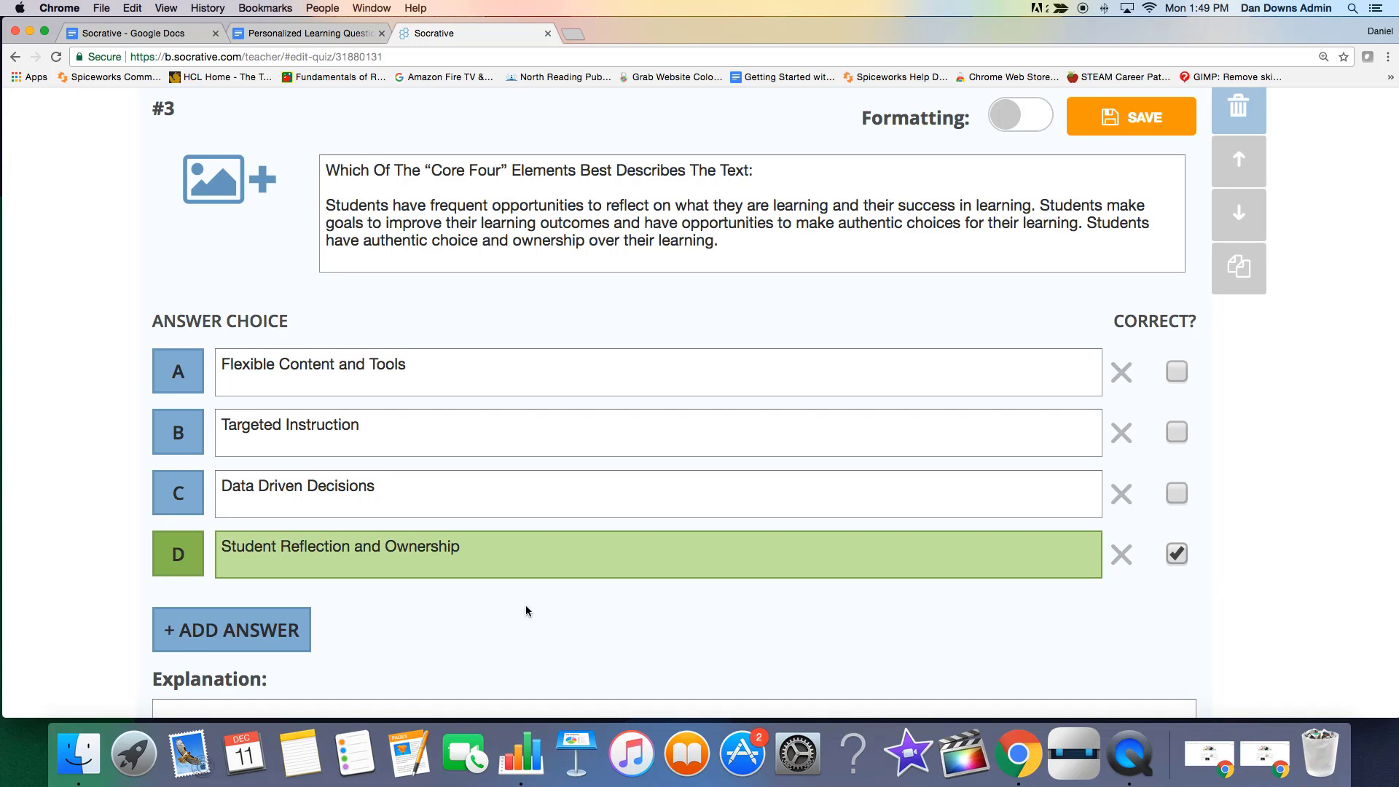
pyautogui.scroll(-2, 524, 608)
pyautogui.scroll(-2, 522, 608)
pyautogui.scroll(1, 522, 608)
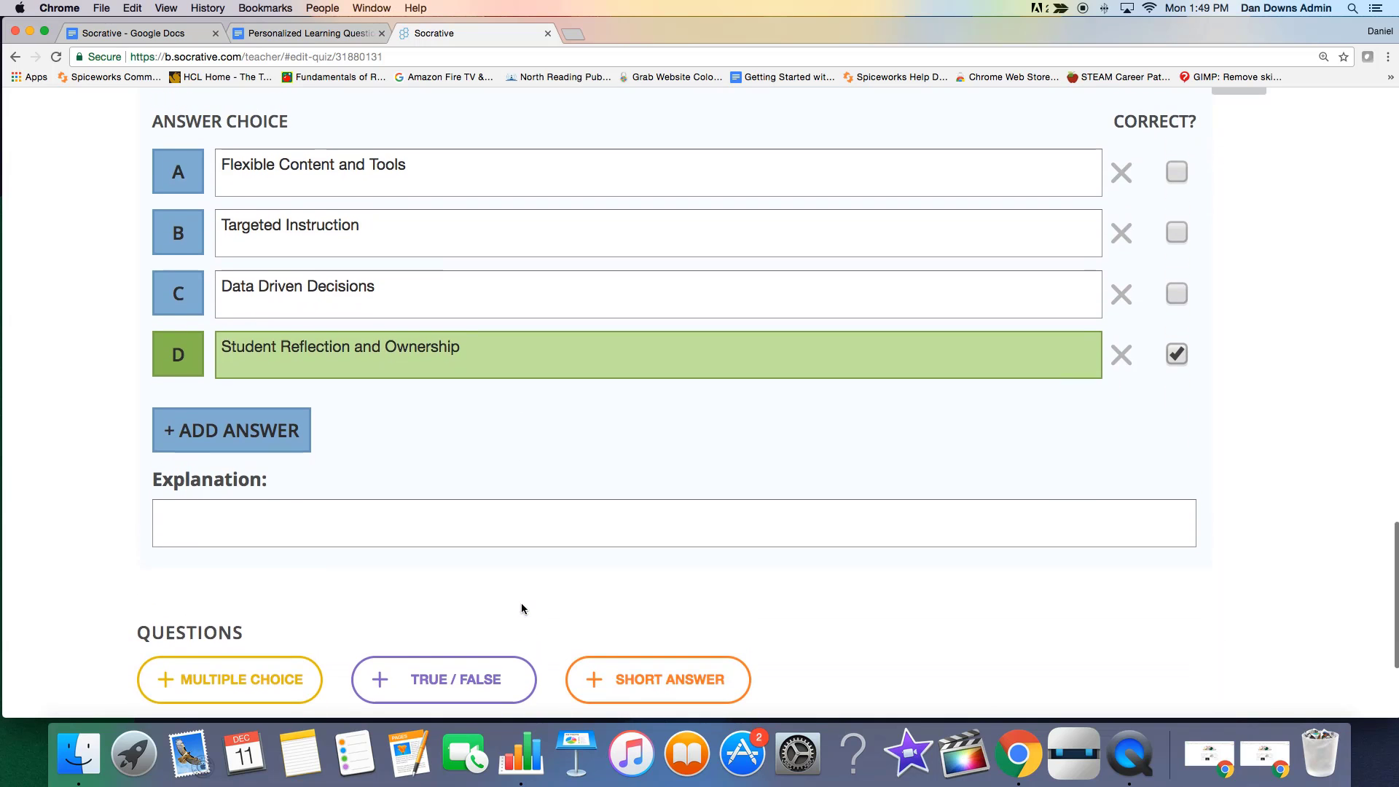
pyautogui.click(246, 447)
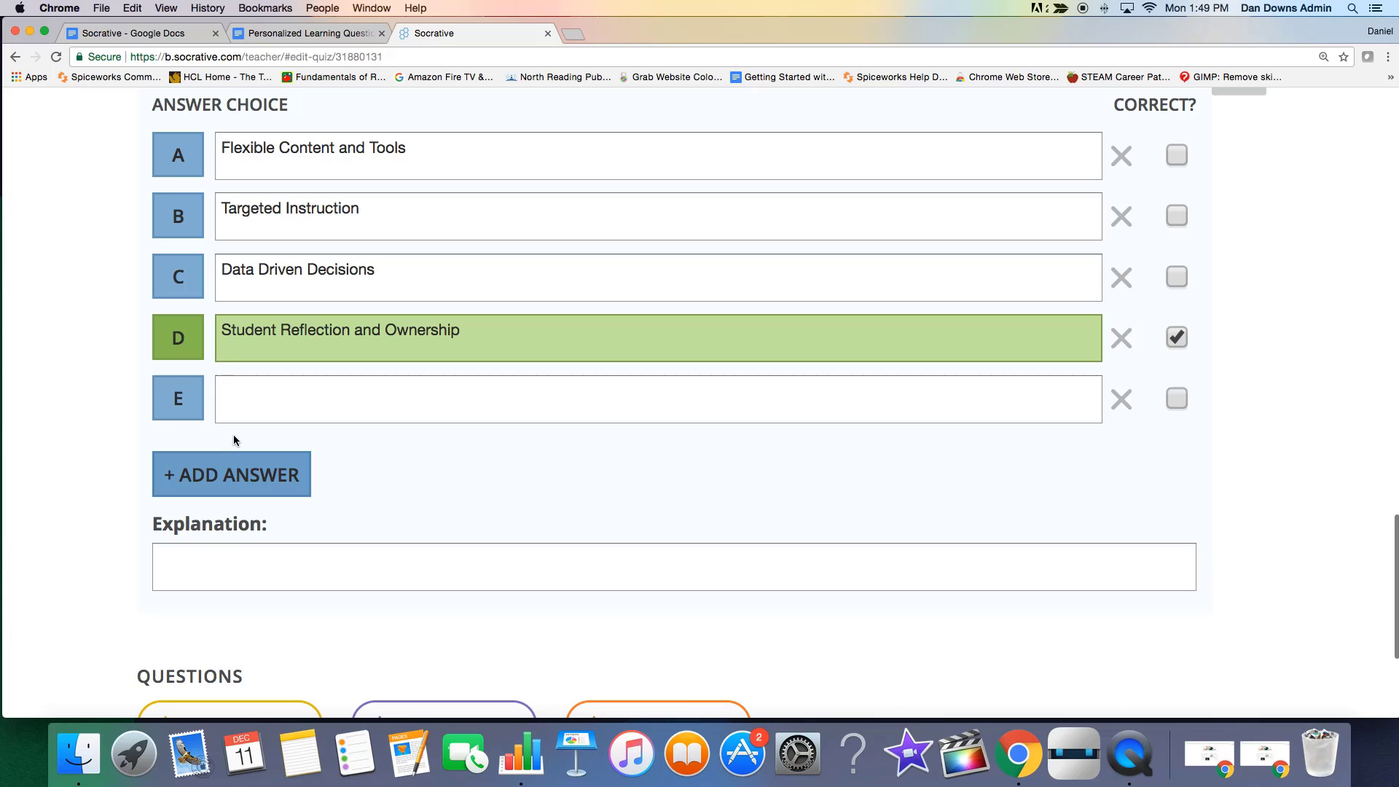
pyautogui.click(1123, 405)
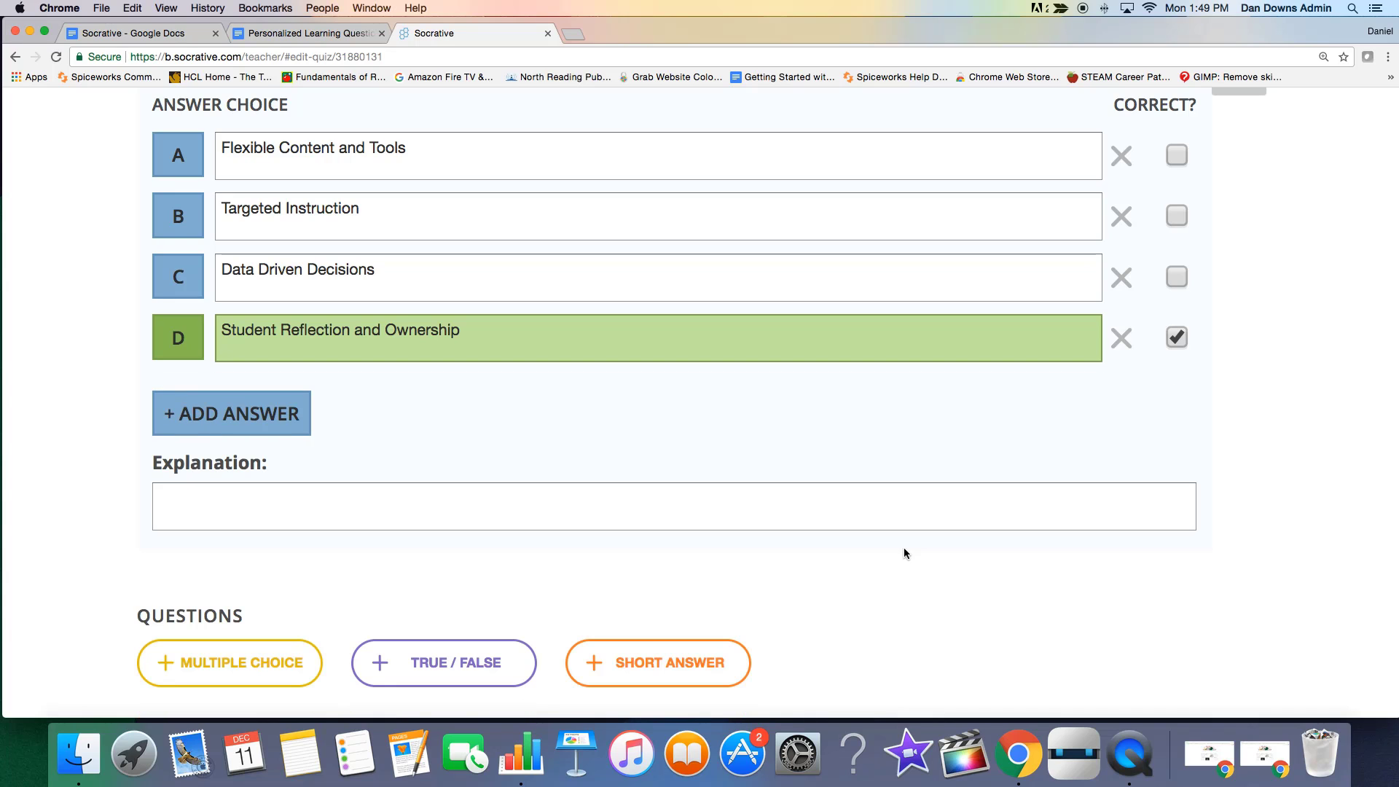
pyautogui.click(572, 513)
# Save question #3 and duplicate it.
pyautogui.scroll(7, 1301, 522)
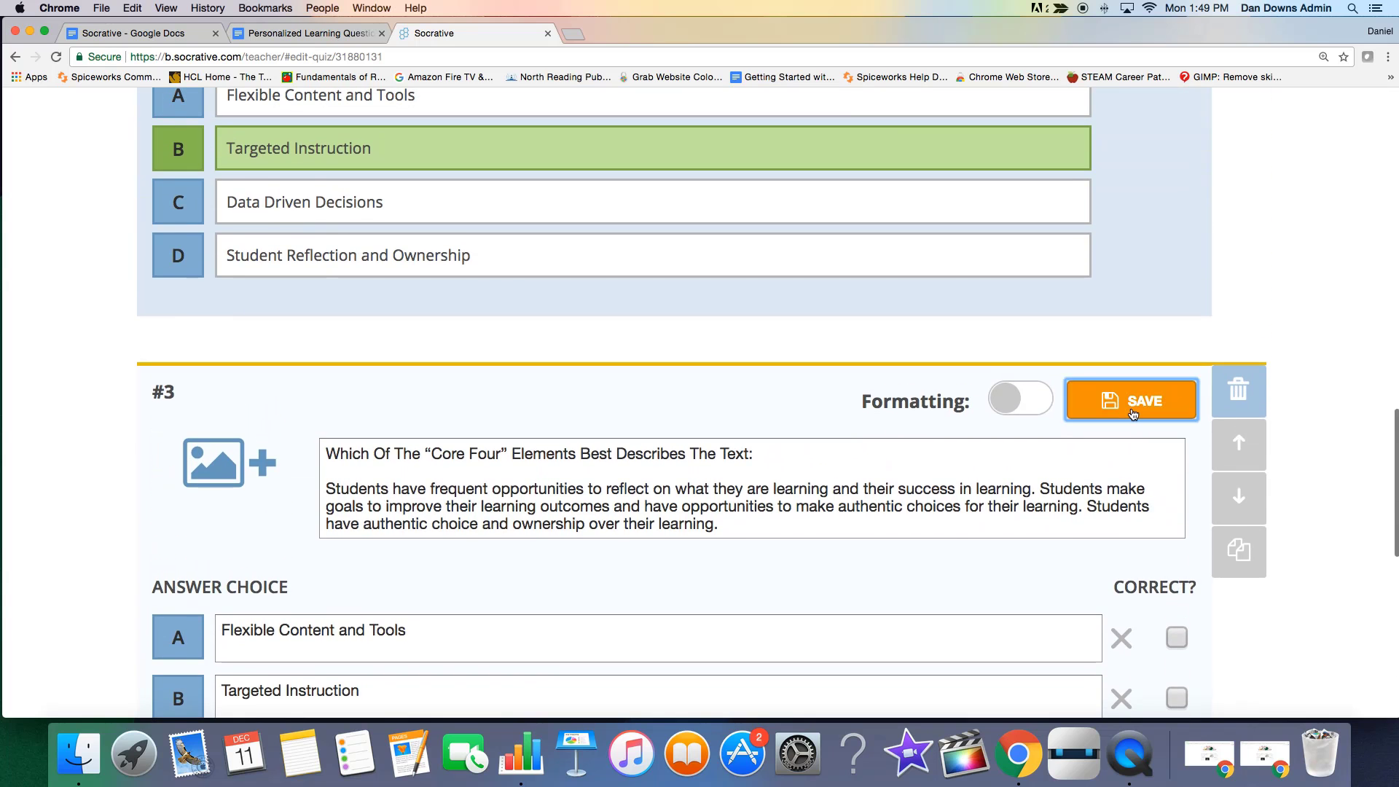
pyautogui.click(1132, 399)
pyautogui.scroll(20, 929, 537)
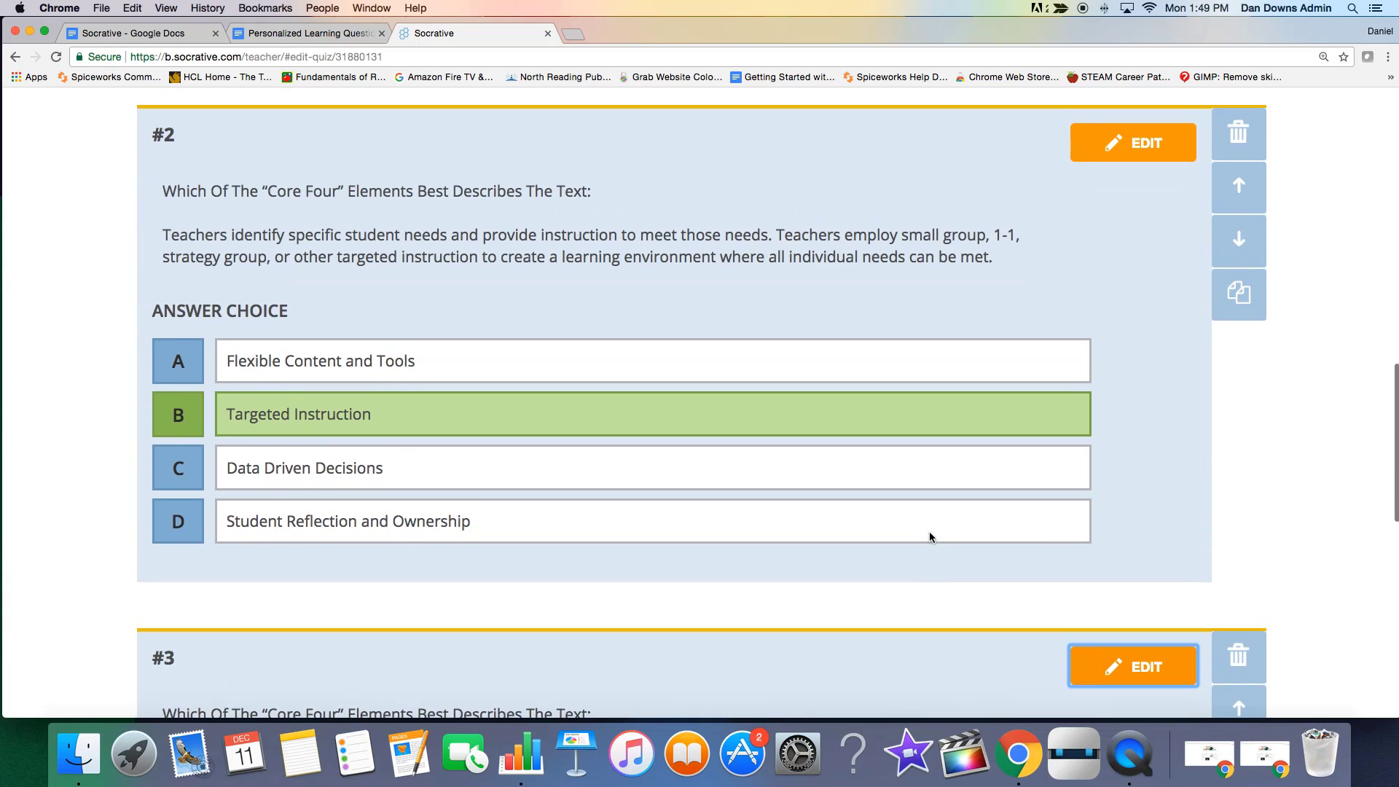
pyautogui.scroll(-10, 929, 537)
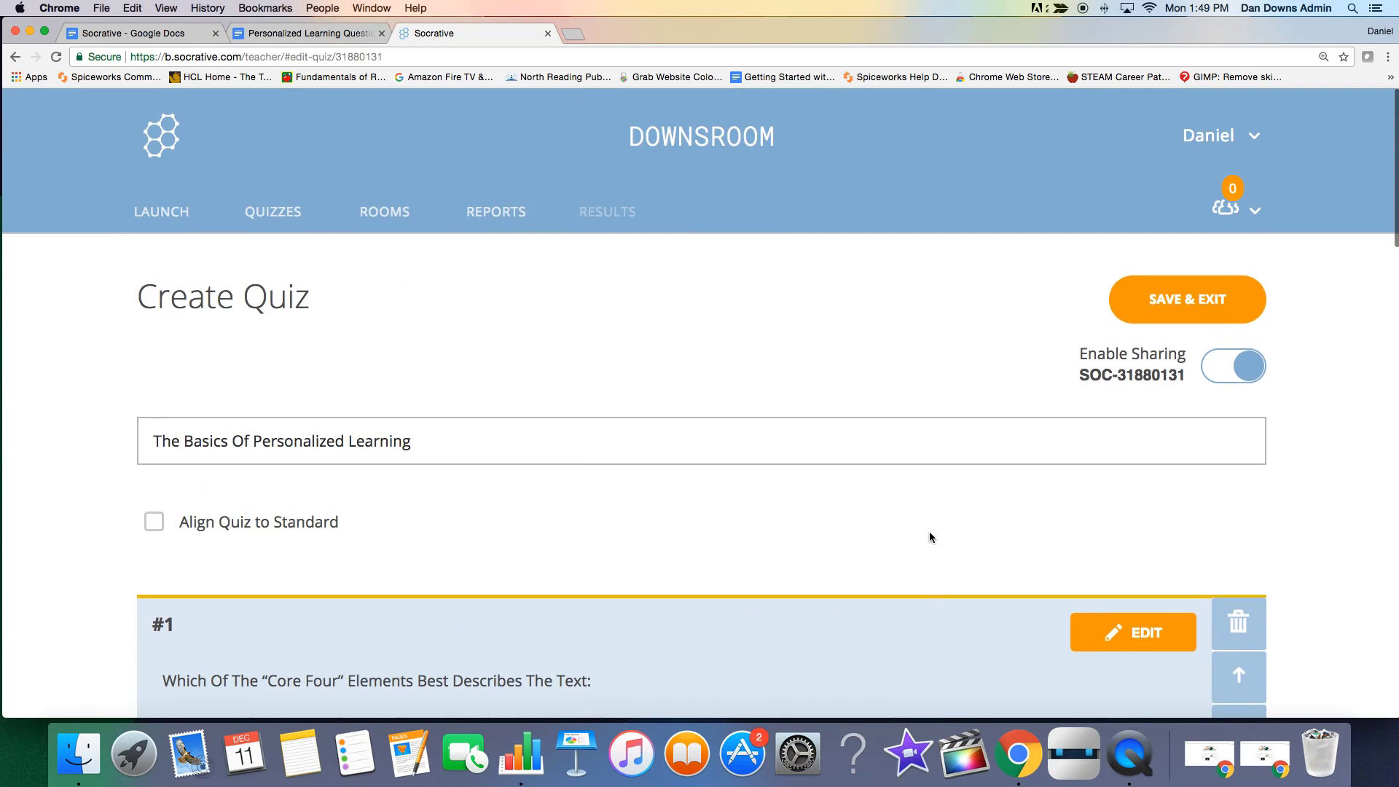
pyautogui.scroll(-12, 930, 537)
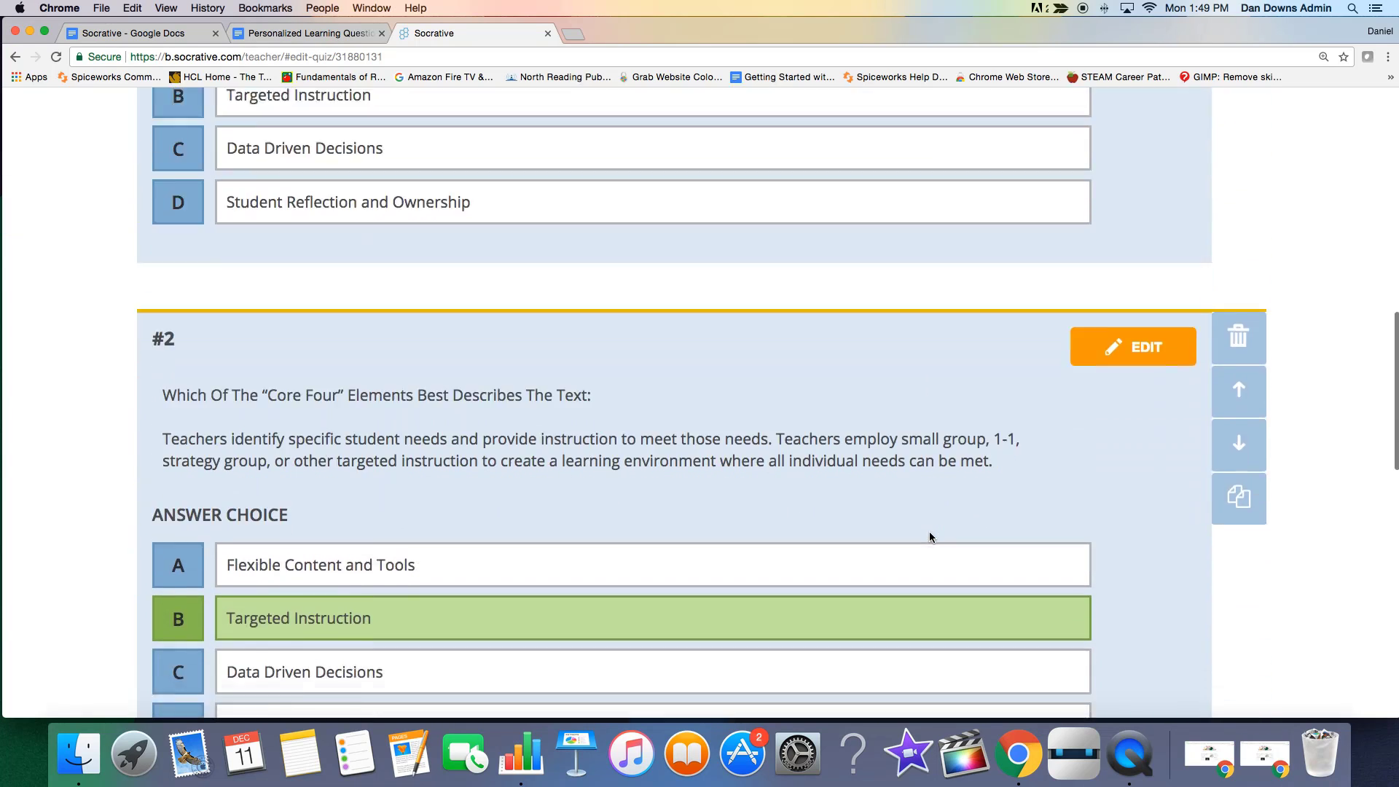
pyautogui.scroll(-4, 929, 537)
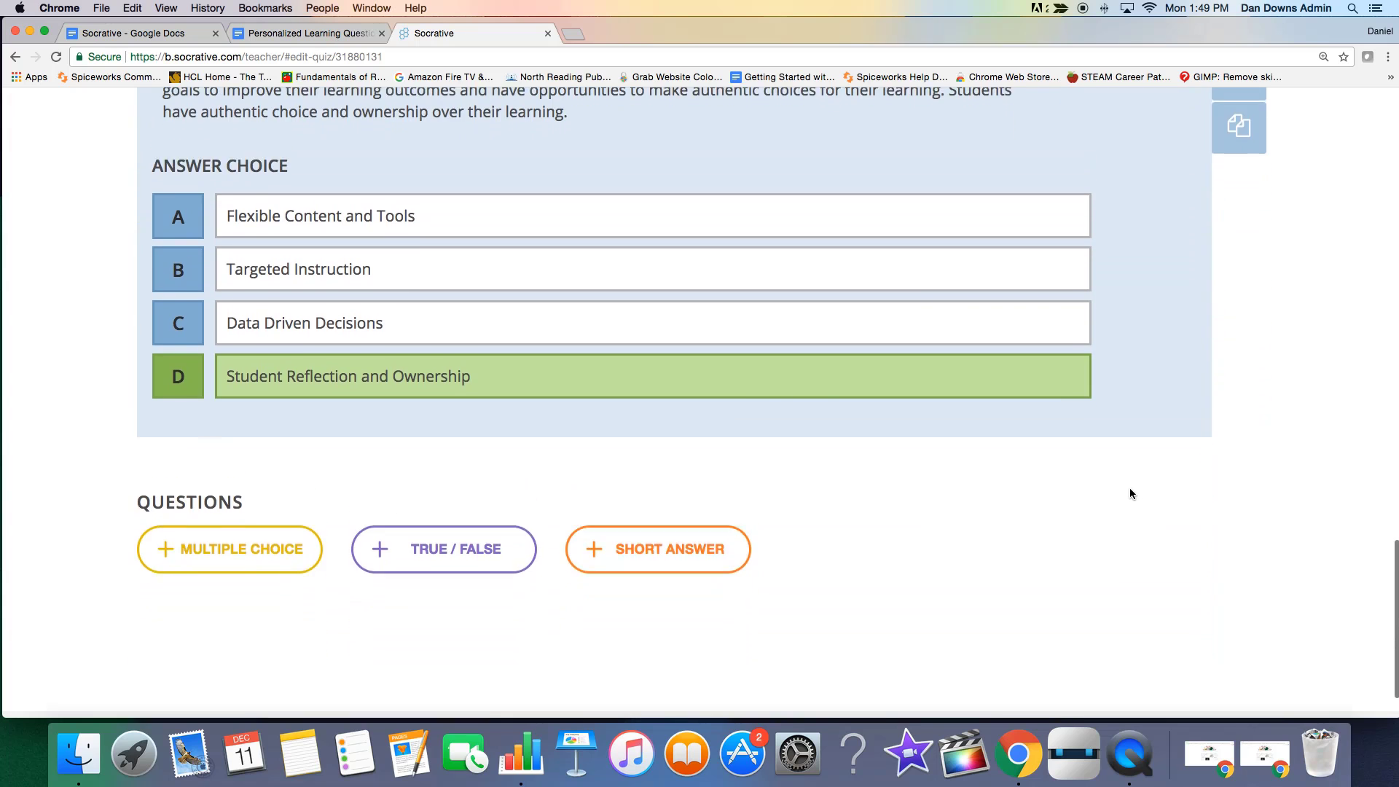
pyautogui.click(1241, 160)
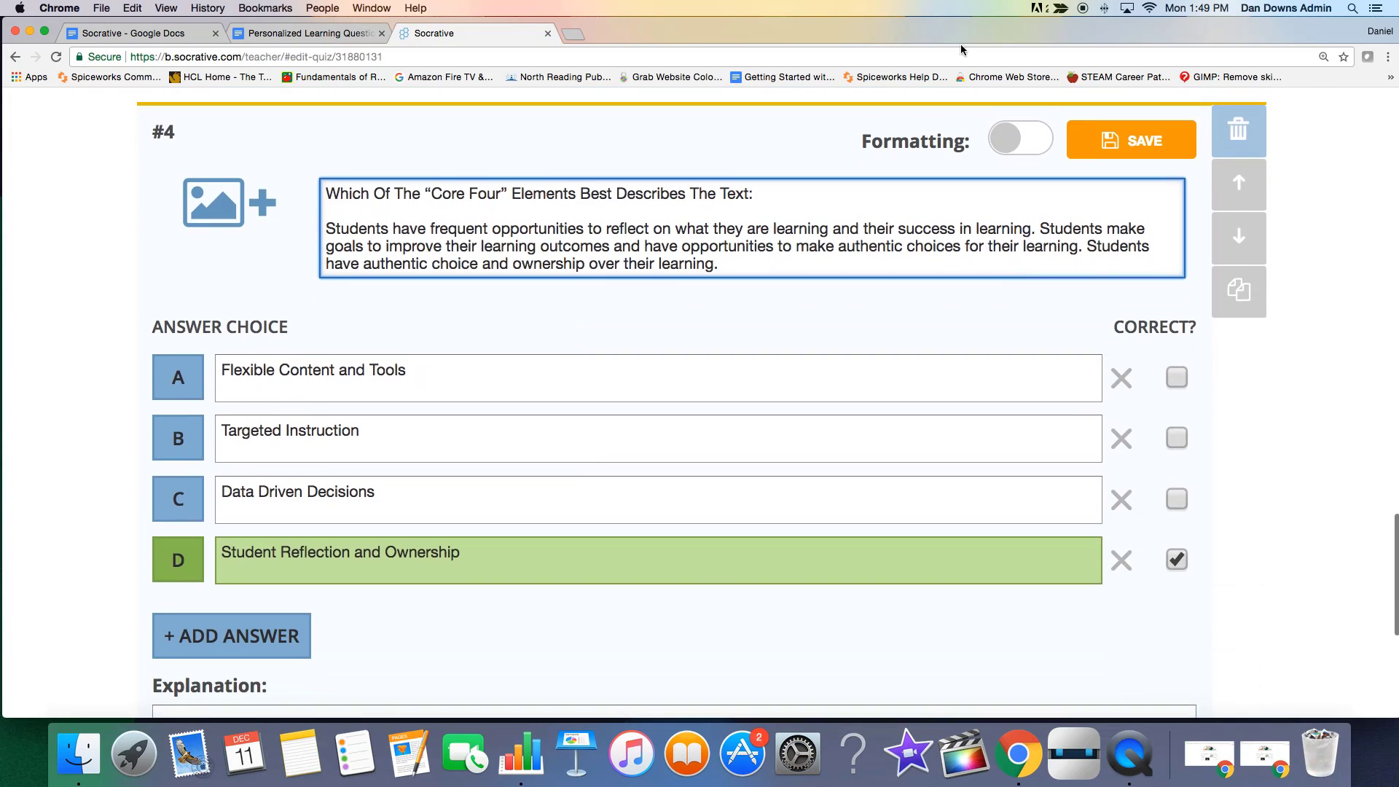
# Copy the "Teachers use data to inform instructional decisions" paragraph from the Personalized Learning Questions document.
pyautogui.click(295, 34)
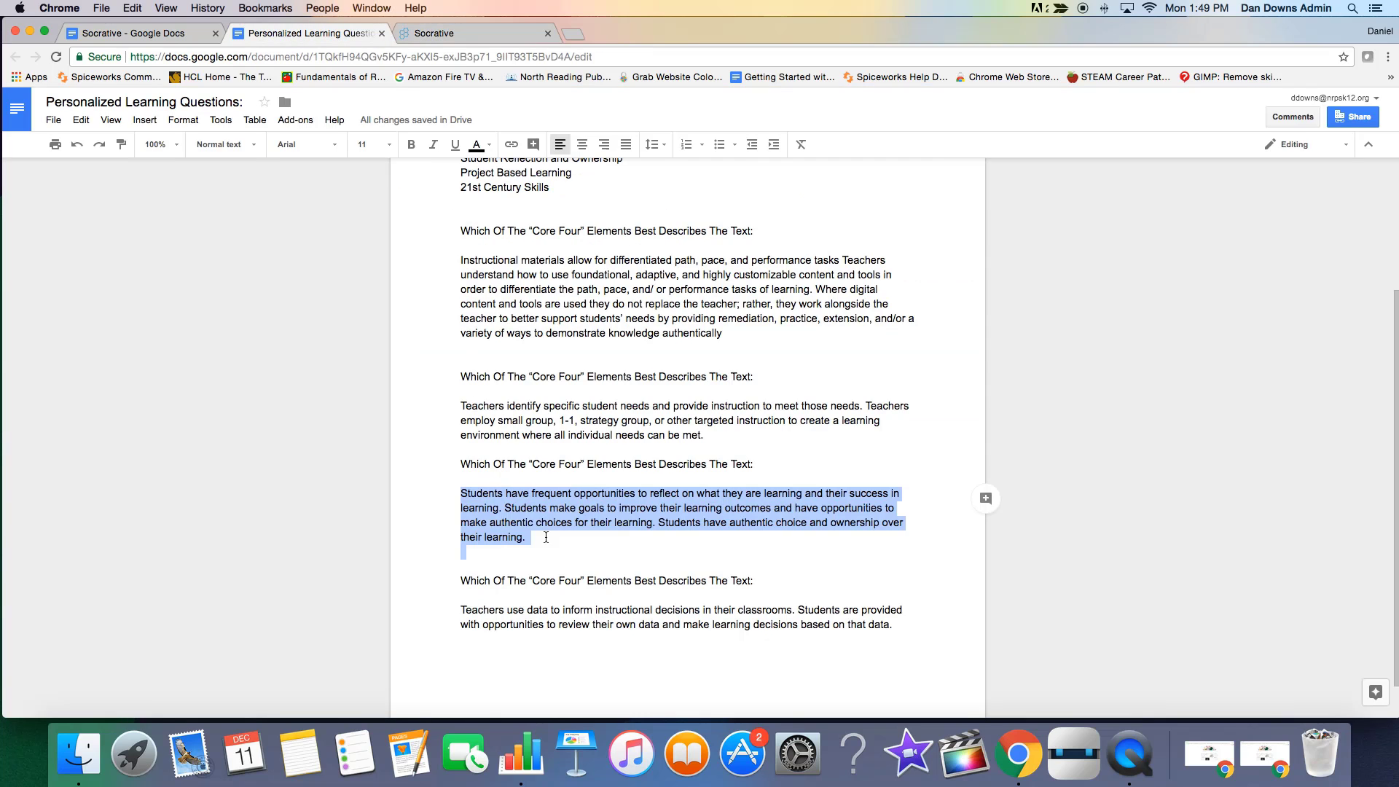
pyautogui.click(577, 559)
pyautogui.scroll(-1, 699, 593)
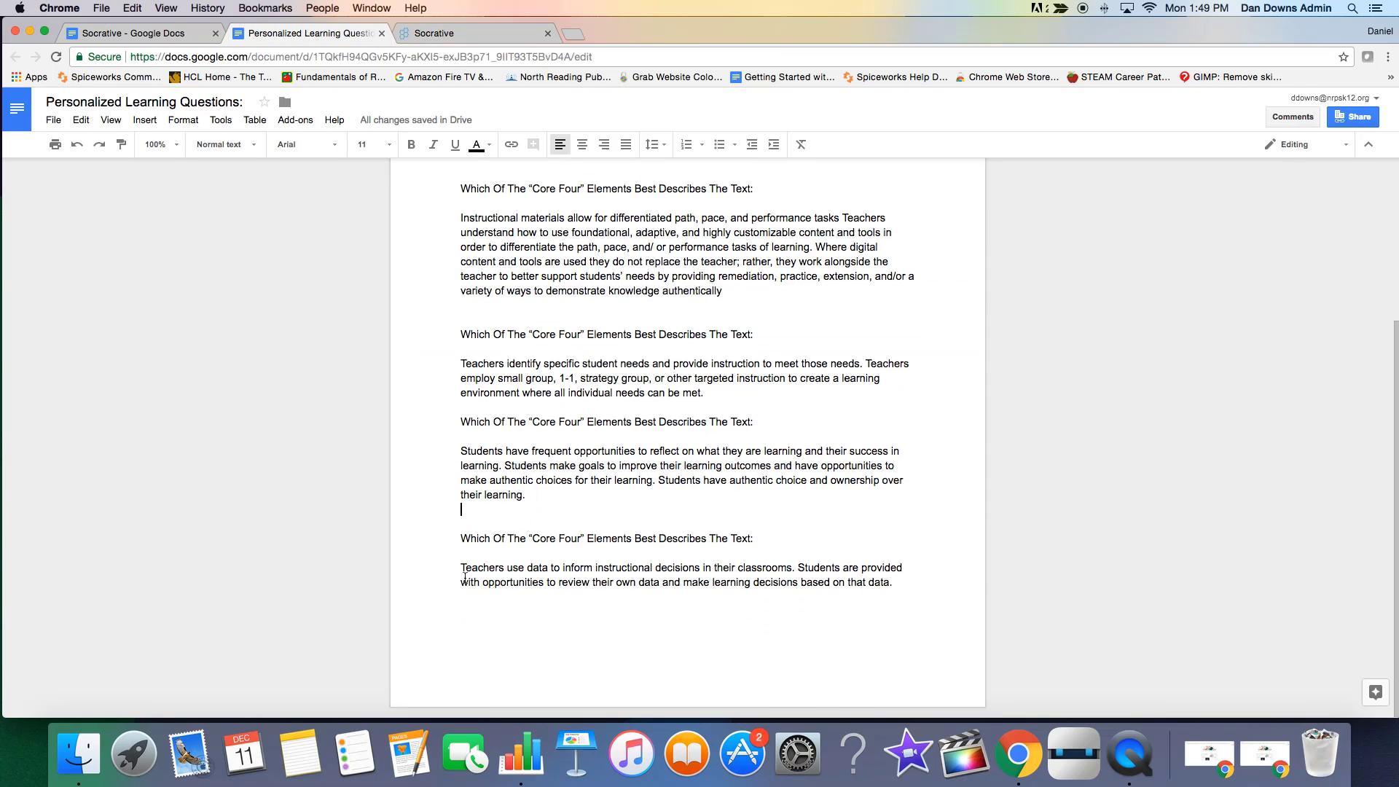
pyautogui.moveTo(465, 574)
pyautogui.mouseDown()
pyautogui.moveTo(539, 583)
pyautogui.moveTo(467, 594)
pyautogui.mouseUp()
pyautogui.rightClick(784, 578)
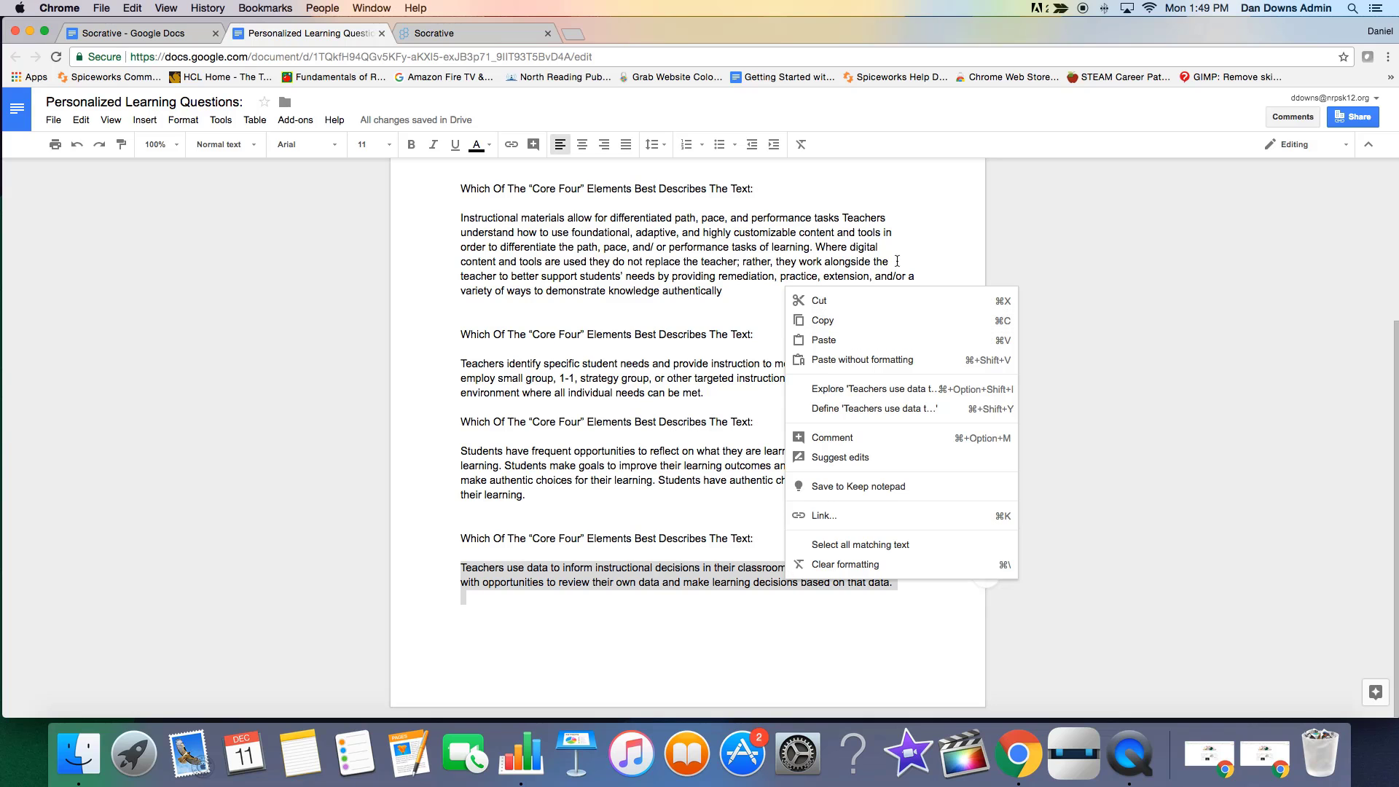
pyautogui.click(868, 320)
# Replace the "Students have frequent opportunities" paragraph in Socrative question #4 with the copied "Teachers use data" paragraph.
pyautogui.click(437, 33)
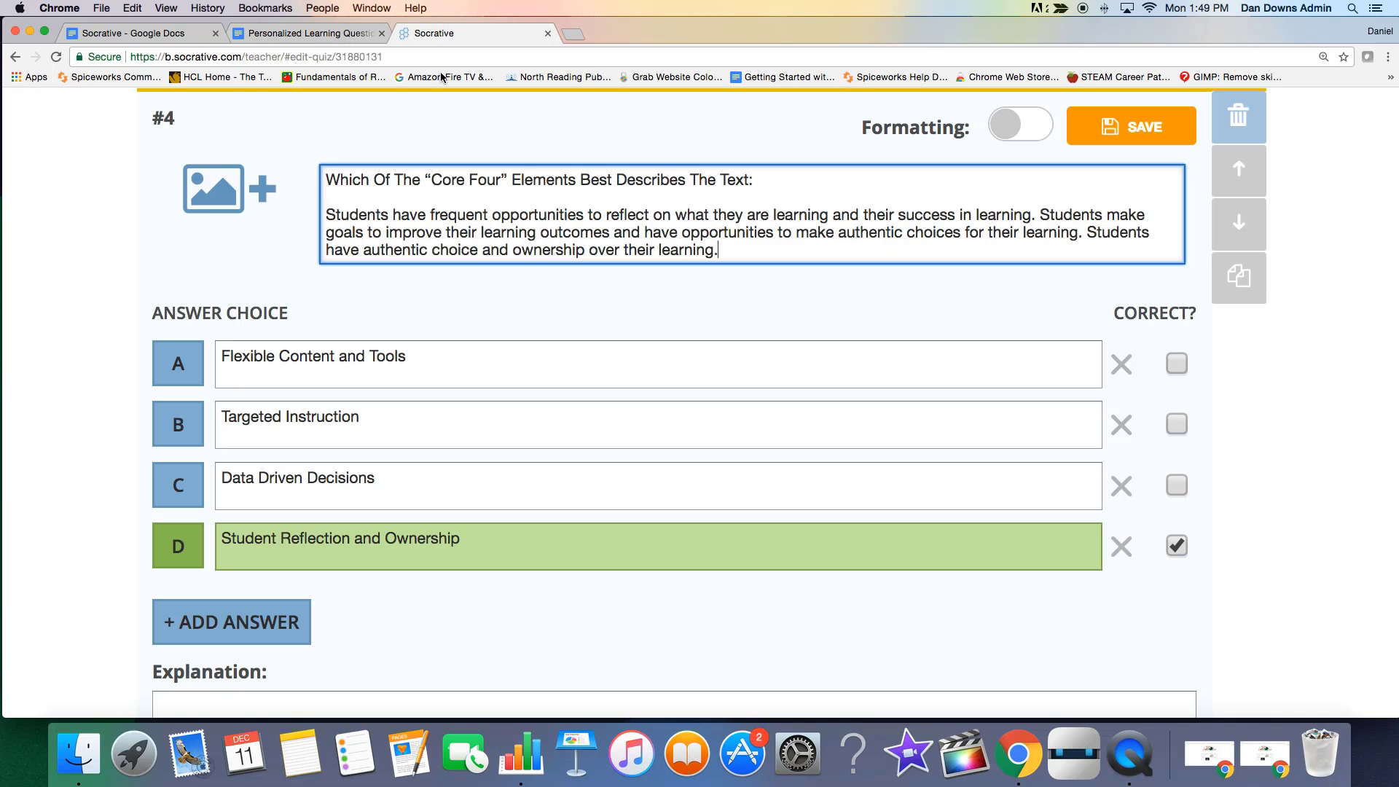
pyautogui.scroll(-5, 657, 492)
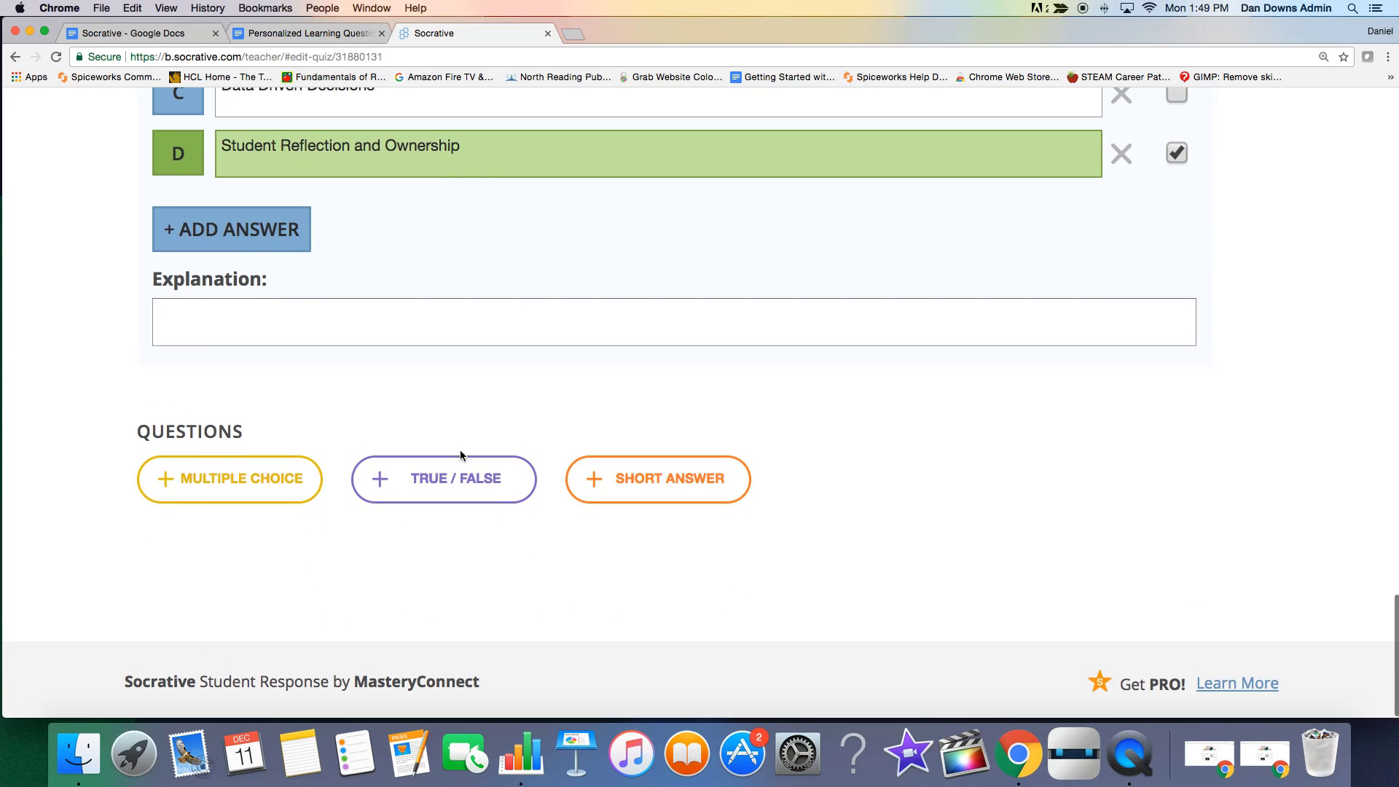
pyautogui.scroll(10, 512, 328)
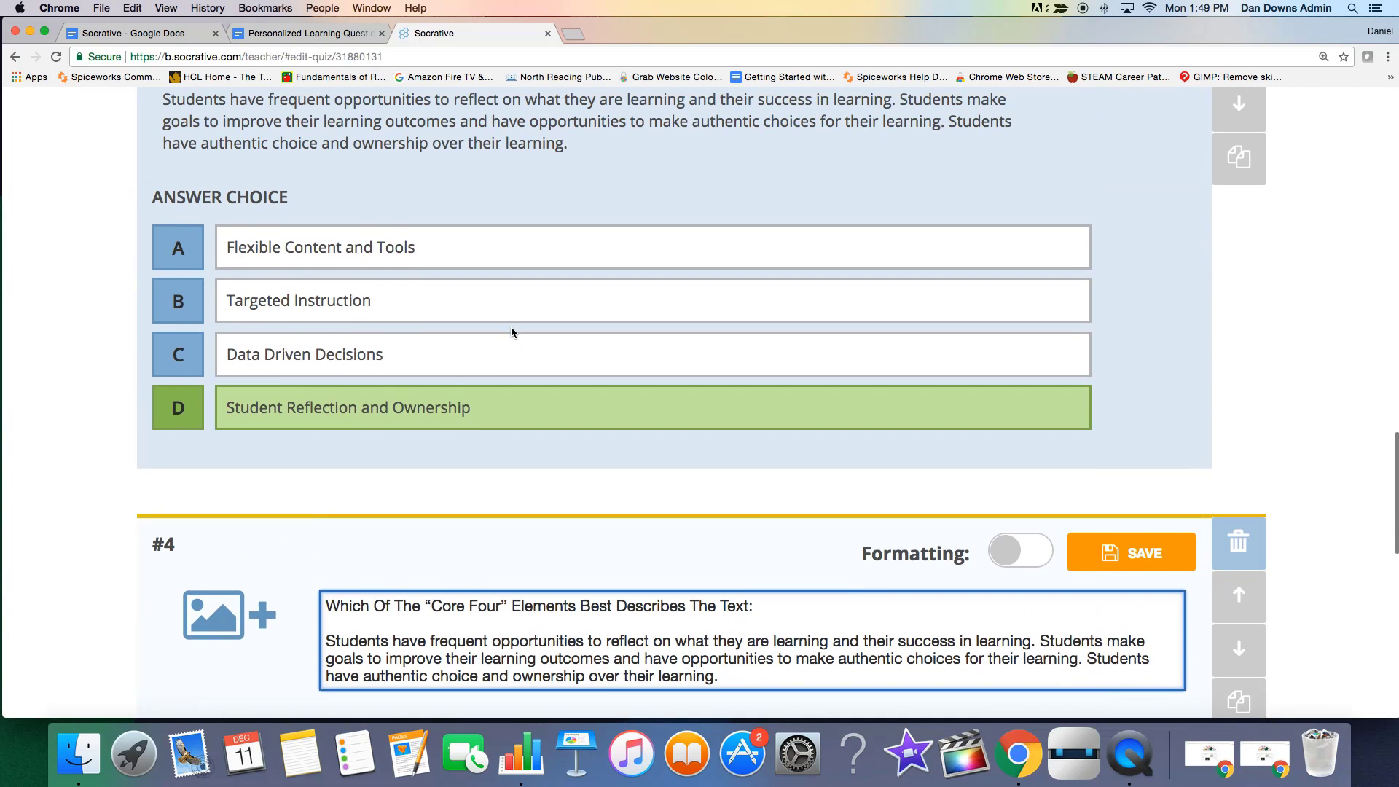
pyautogui.scroll(-5, 511, 332)
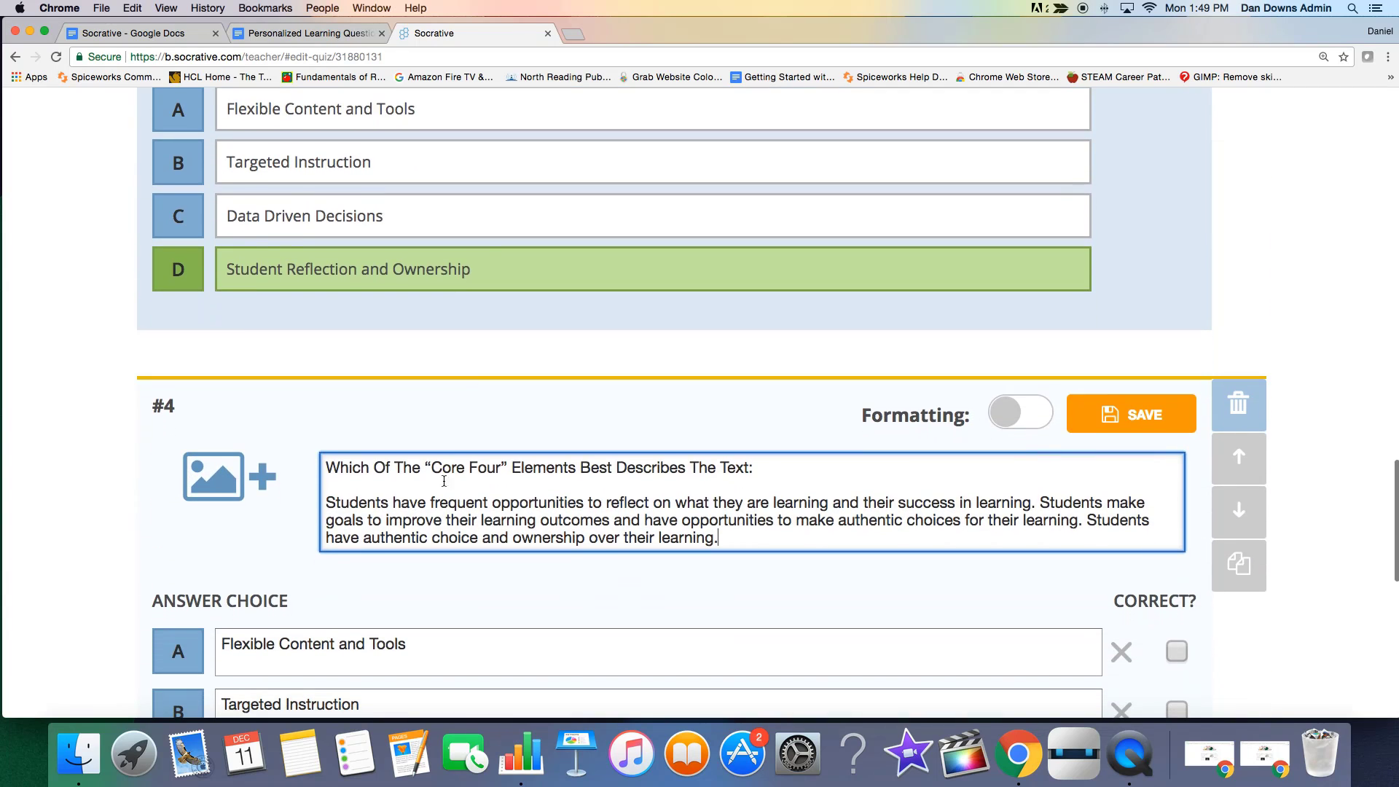
pyautogui.moveTo(330, 503); pyautogui.dragTo(719, 538)
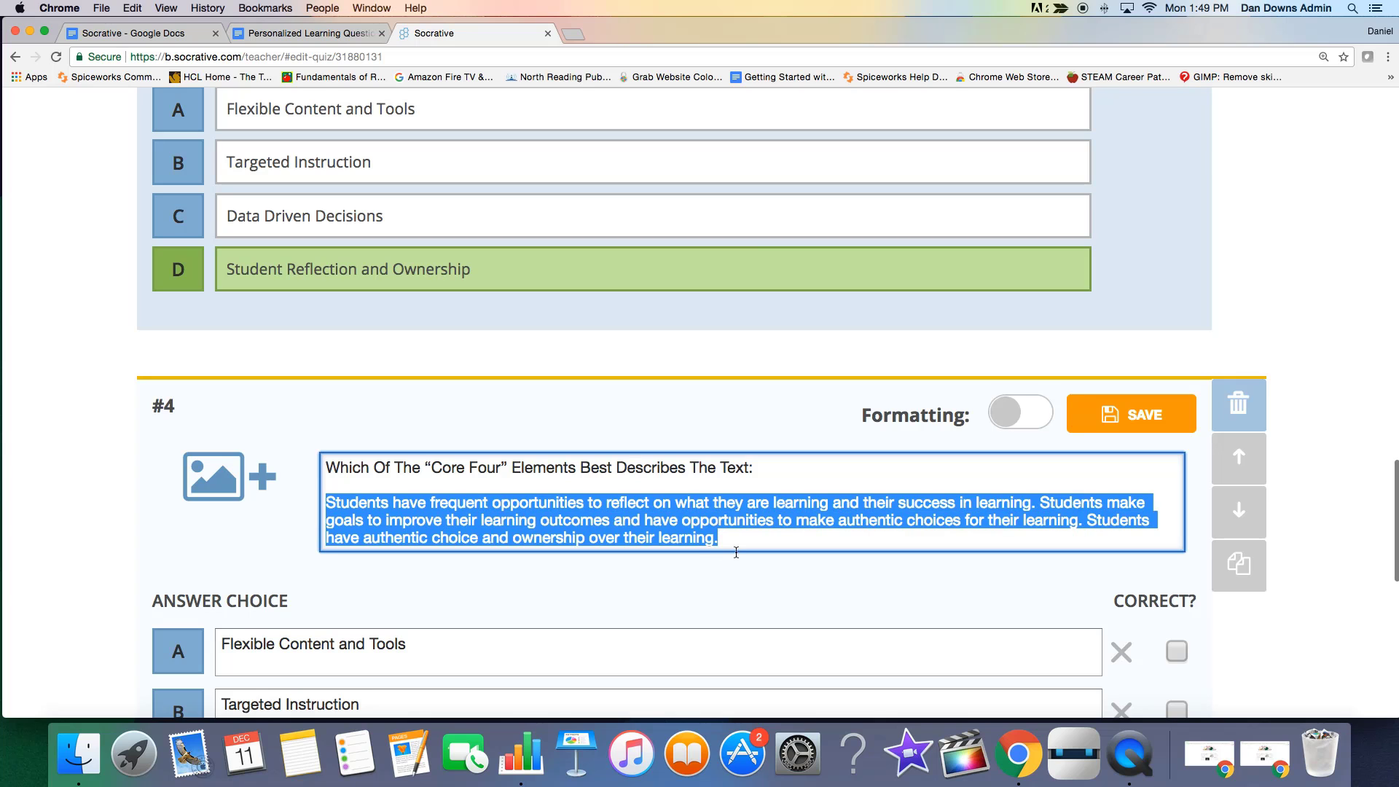
pyautogui.press('BackSpace')
pyautogui.press('super+v')
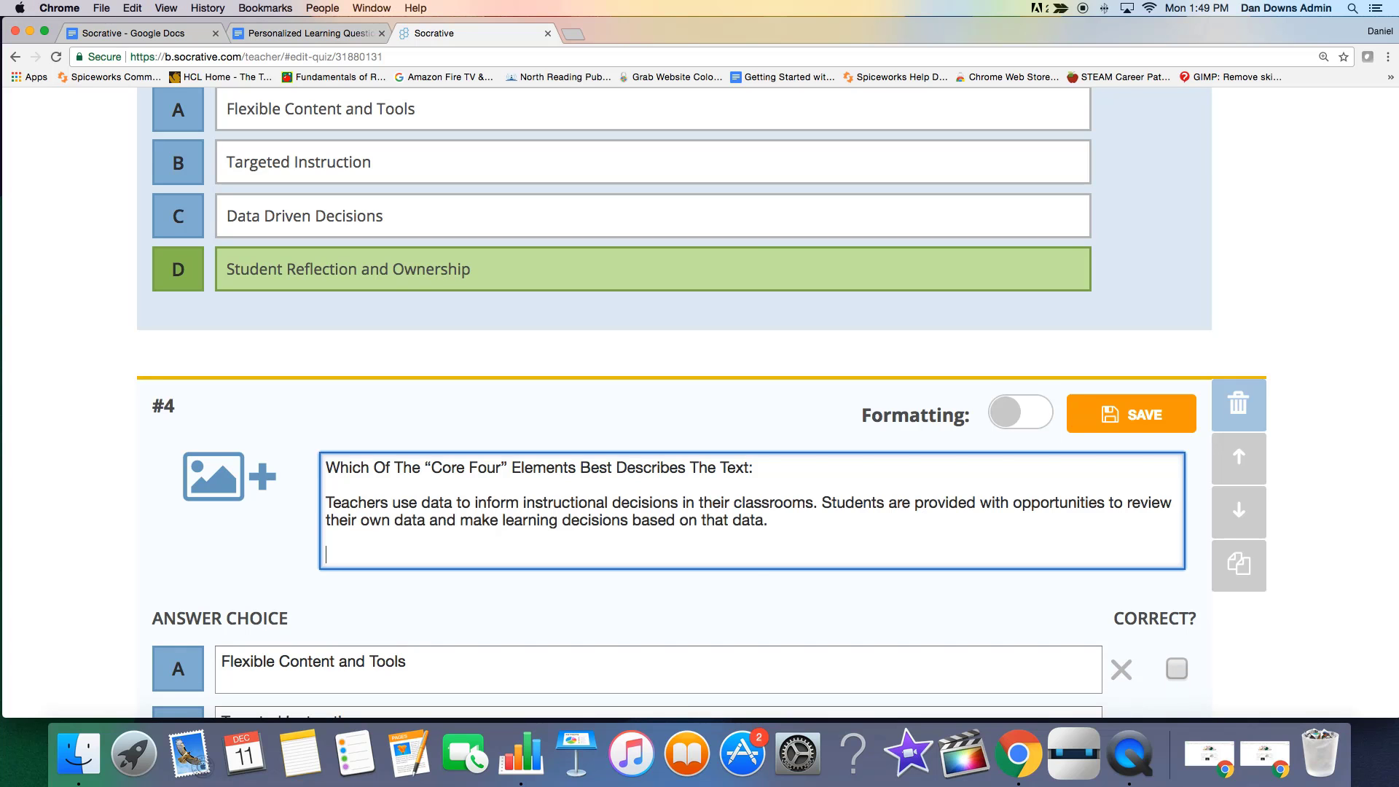
# Make "Data Driven Decisions" the only correct answer of question #4 and save the question.
pyautogui.scroll(-3, 1341, 493)
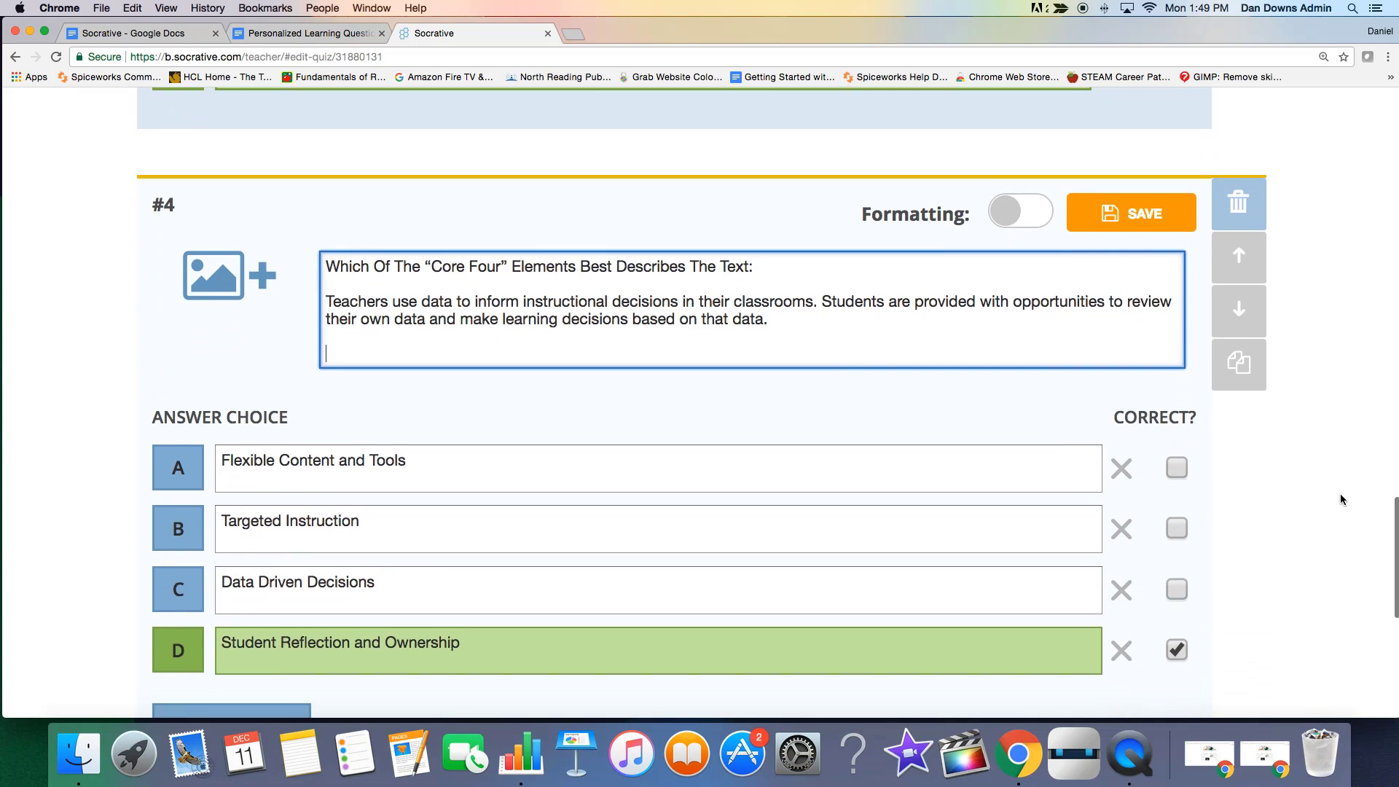
pyautogui.scroll(-2, 644, 690)
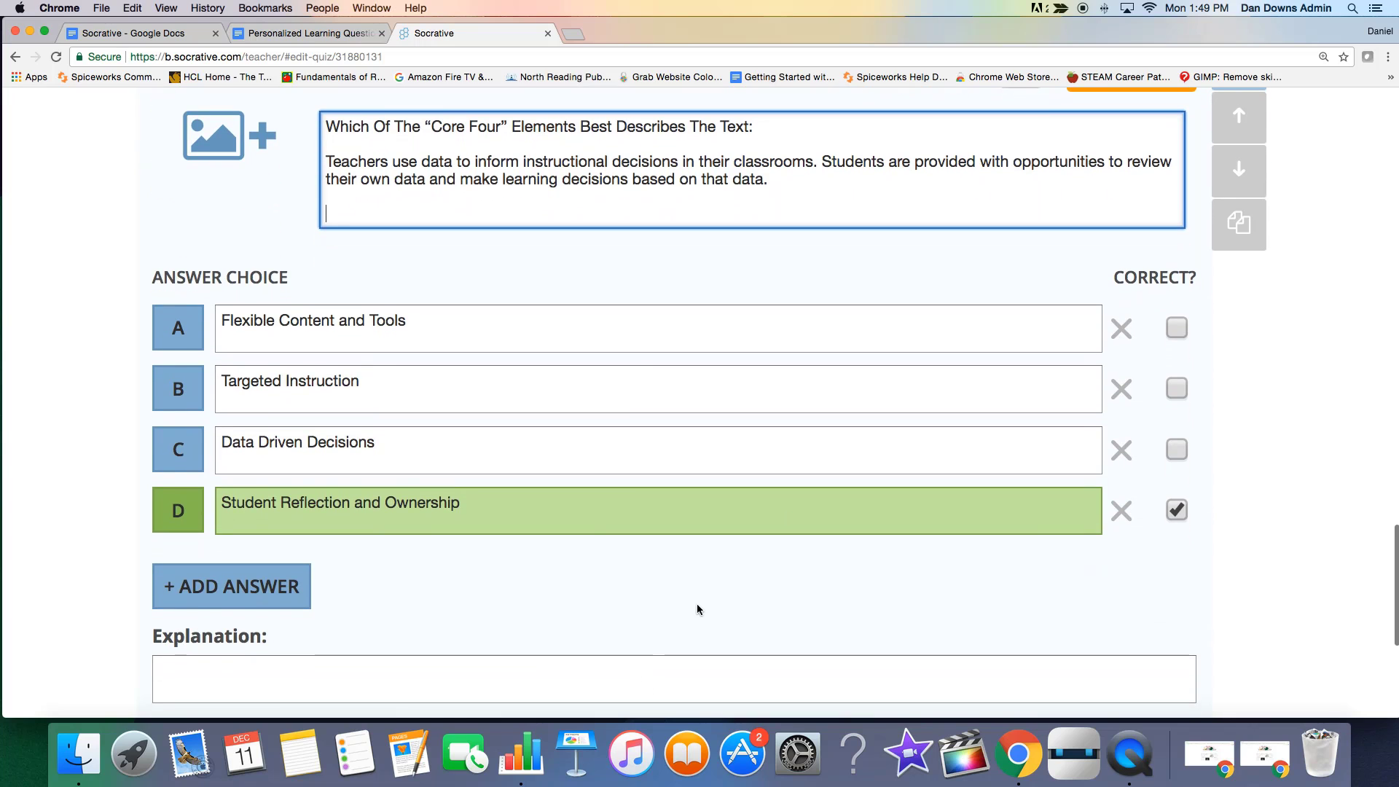
pyautogui.scroll(1, 557, 457)
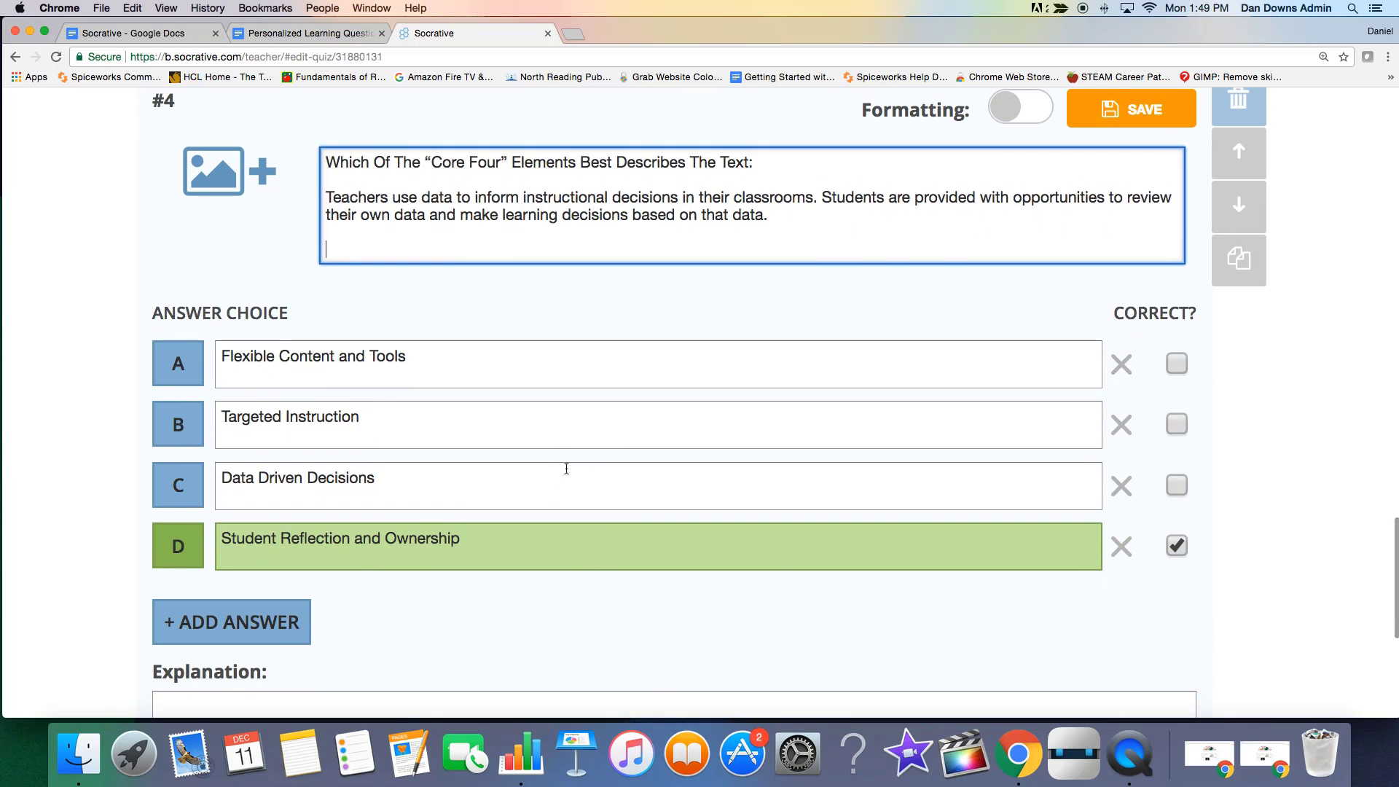
pyautogui.click(1179, 548)
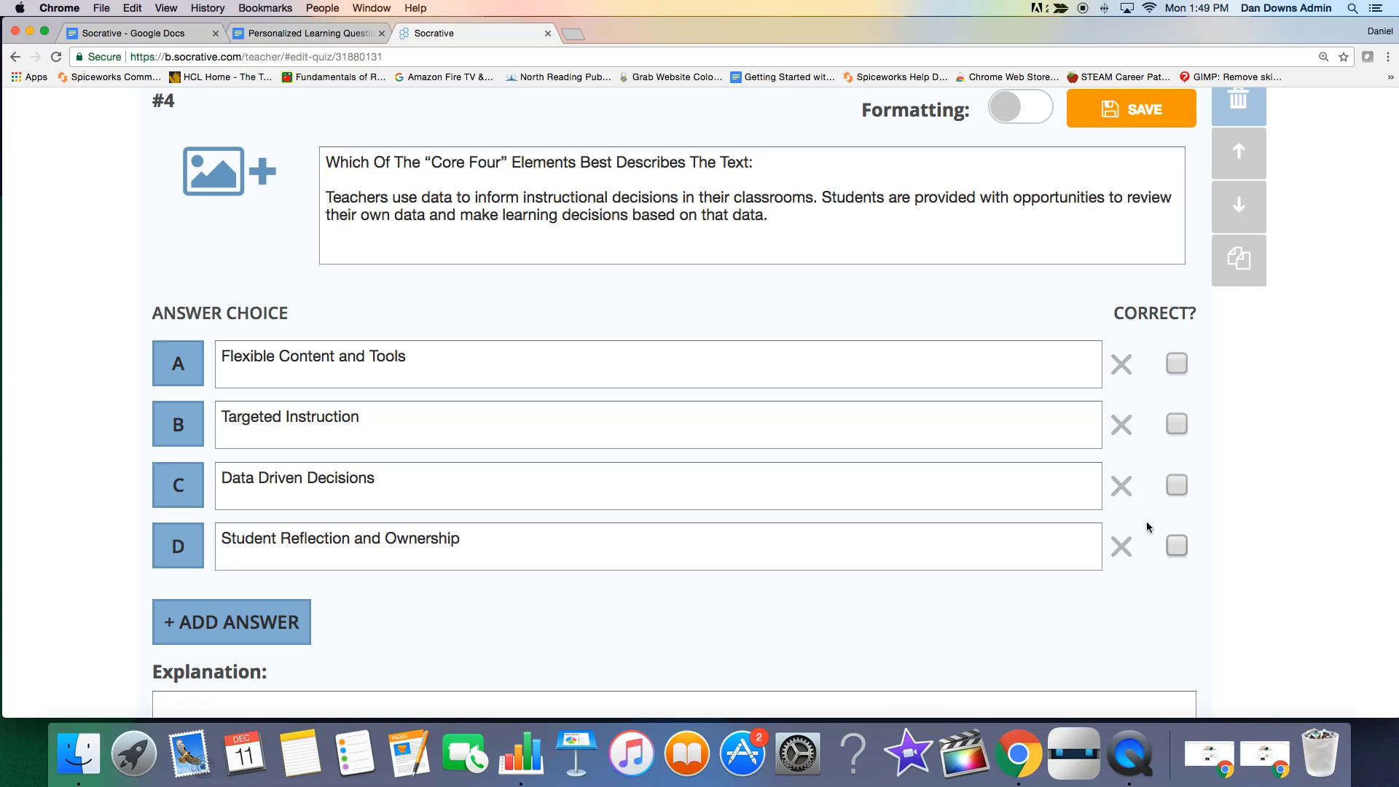
pyautogui.click(1175, 486)
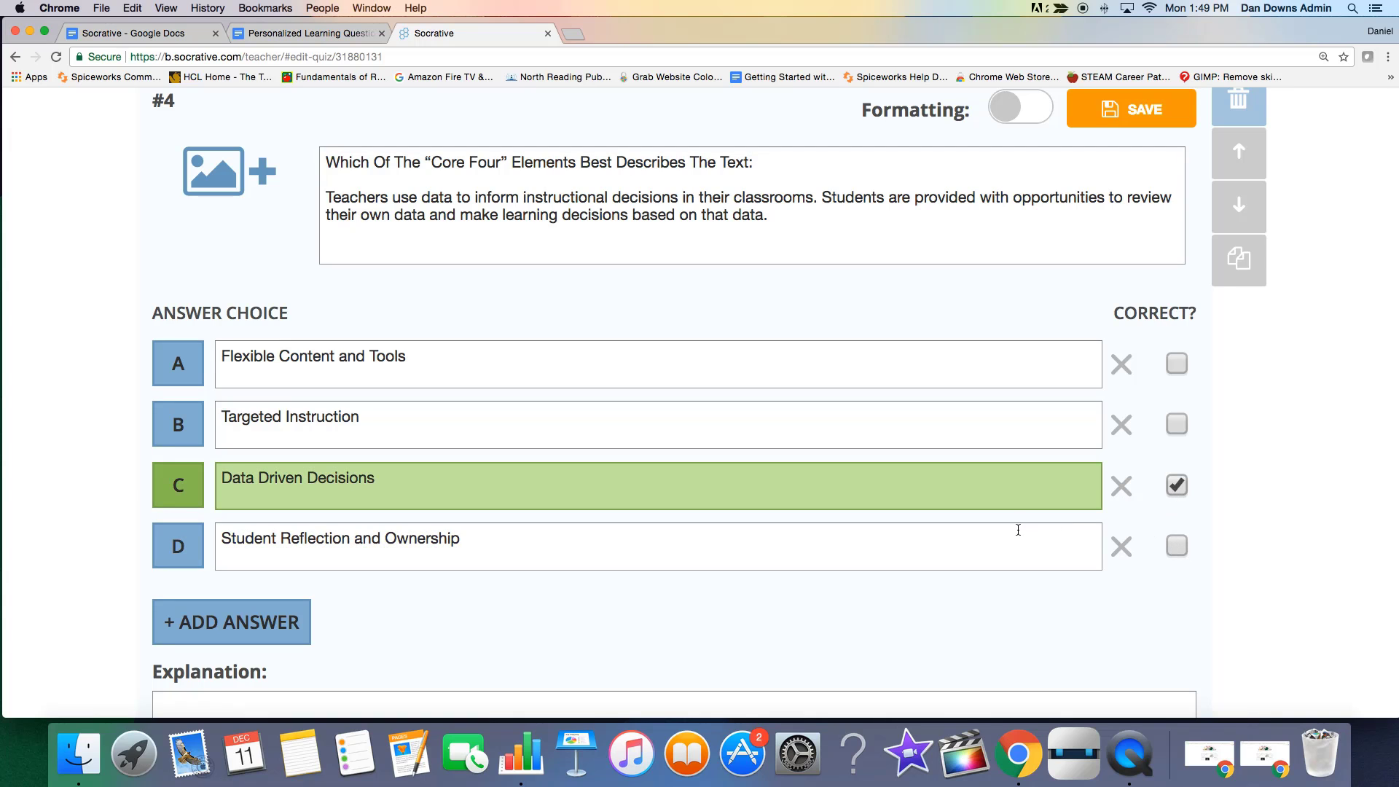
pyautogui.scroll(-2, 1216, 617)
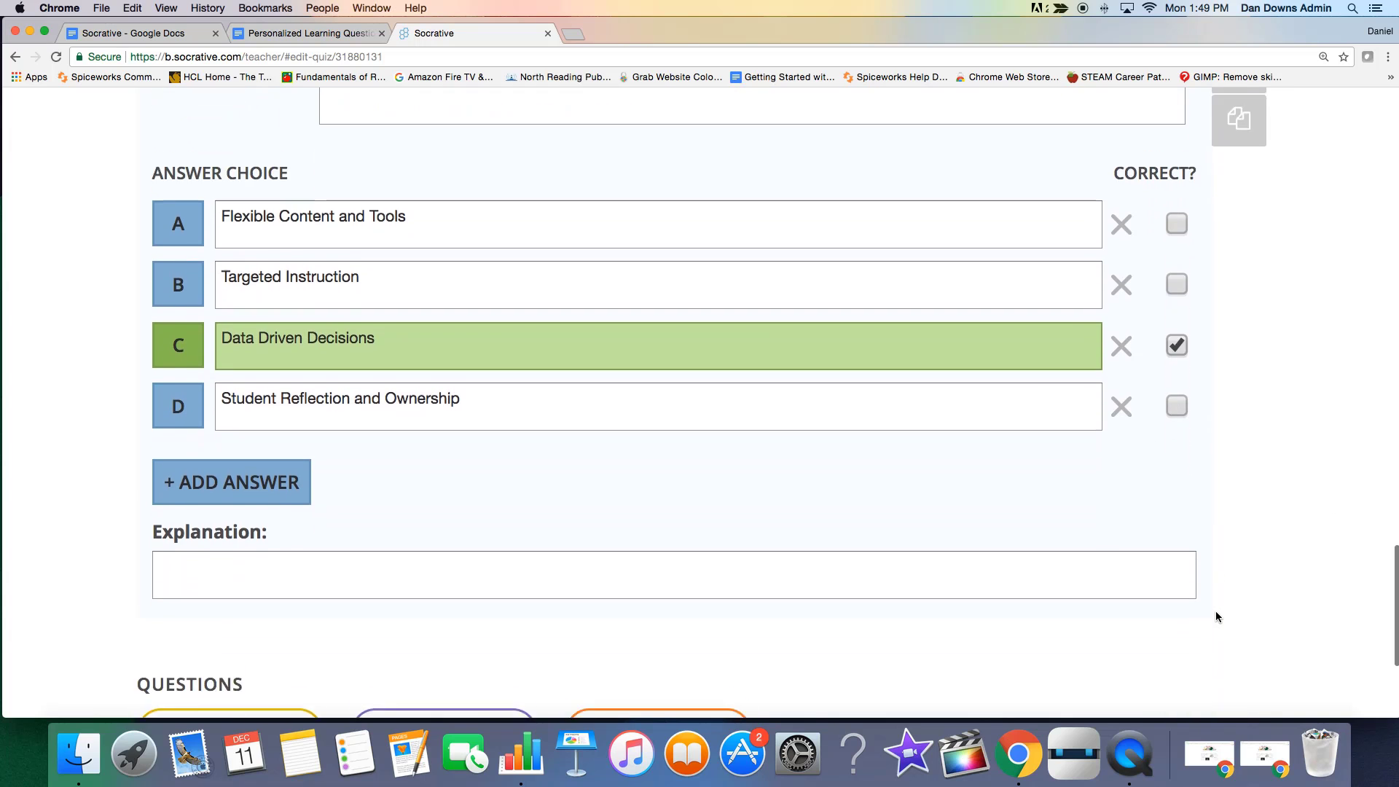
pyautogui.scroll(4, 1216, 617)
pyautogui.scroll(5, 1216, 617)
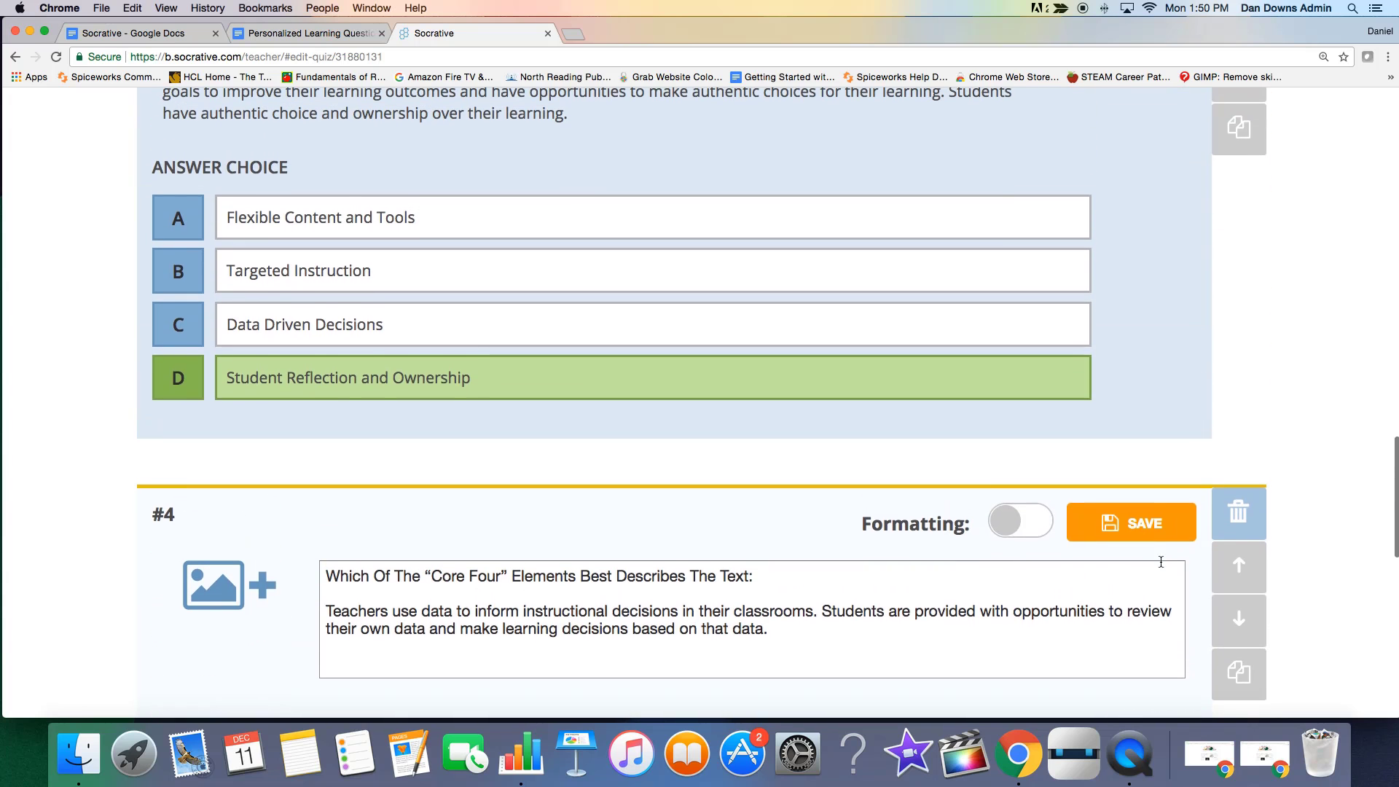
pyautogui.click(1149, 543)
pyautogui.scroll(-8, 866, 668)
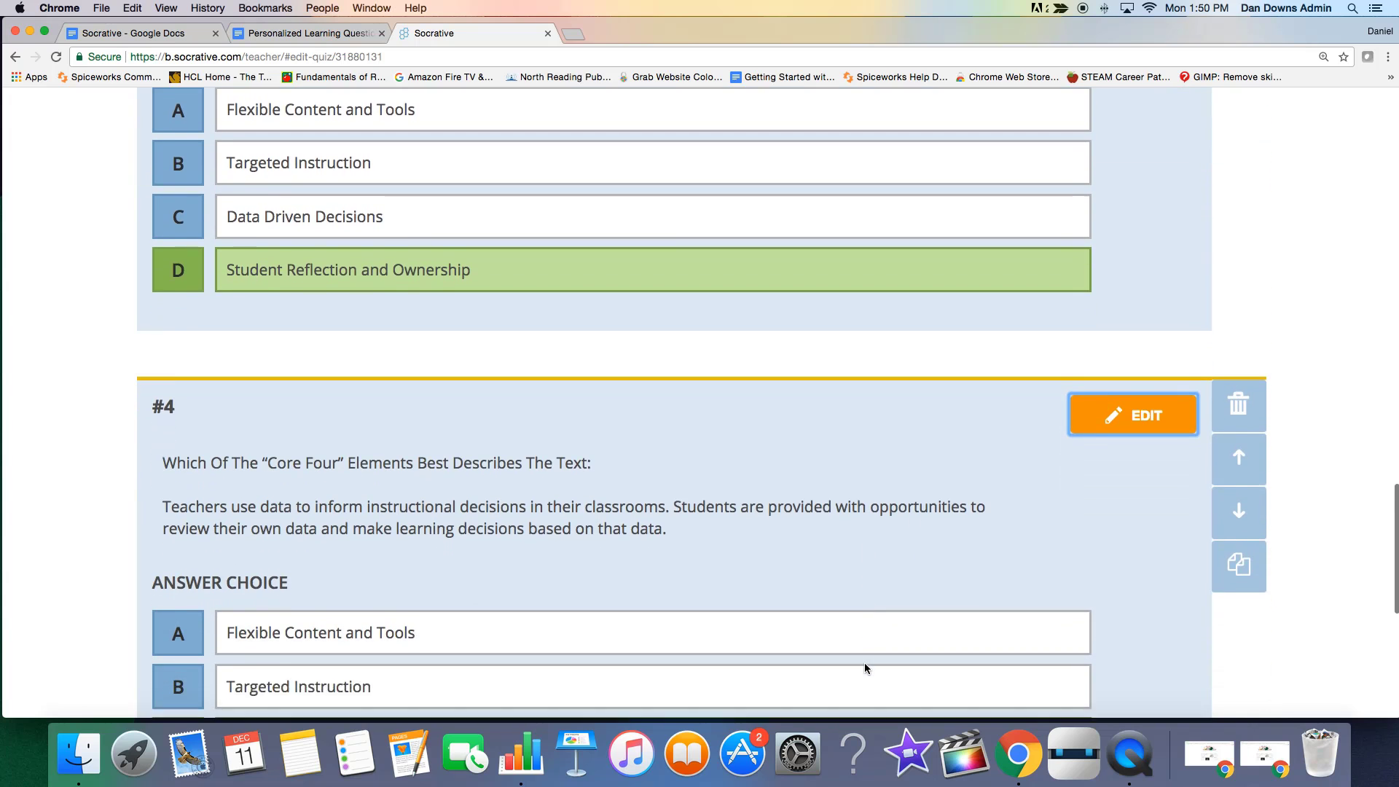
pyautogui.scroll(-3, 865, 668)
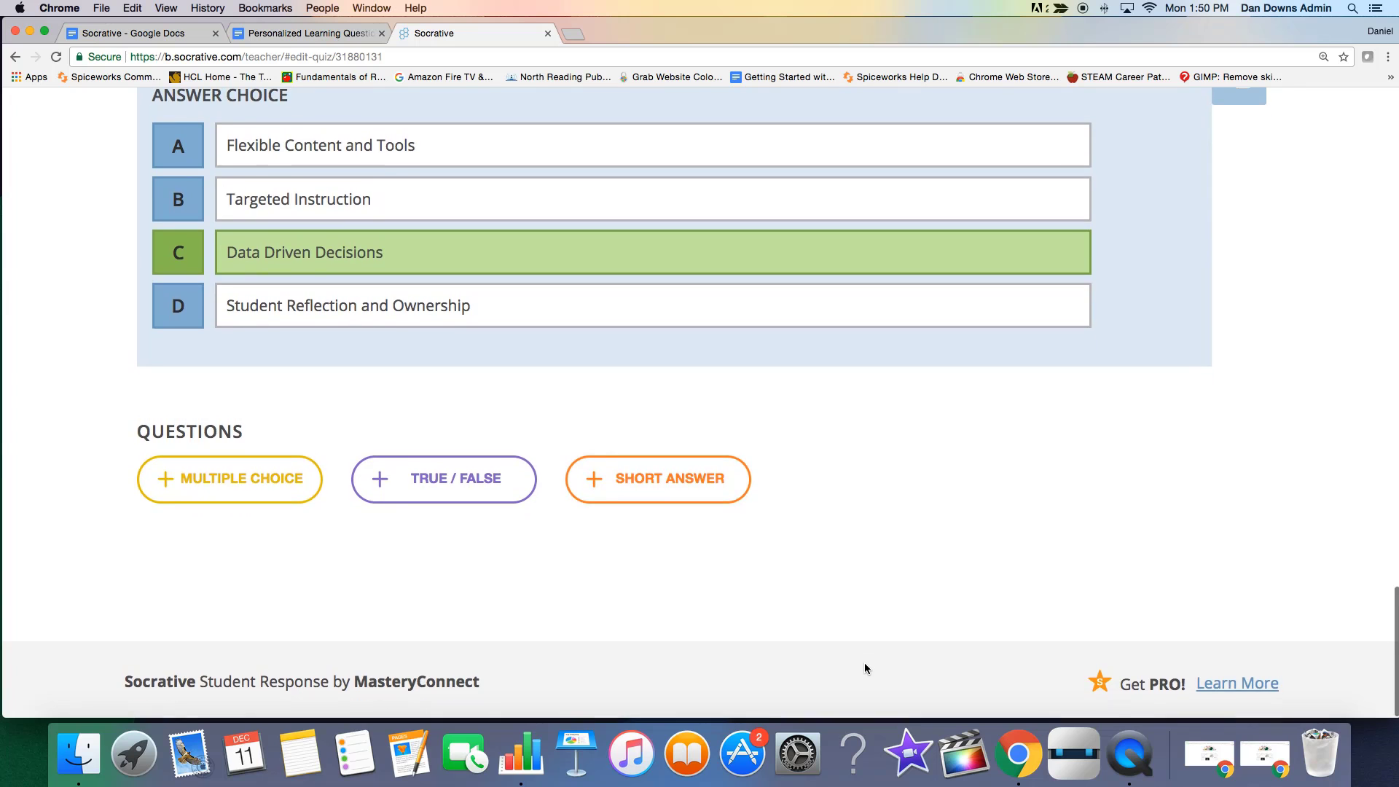
# Copy the "Select the “Core Elements” of Personalized Learning from the list below:" line from the Personalized Learning Questions document.
pyautogui.scroll(6, 837, 487)
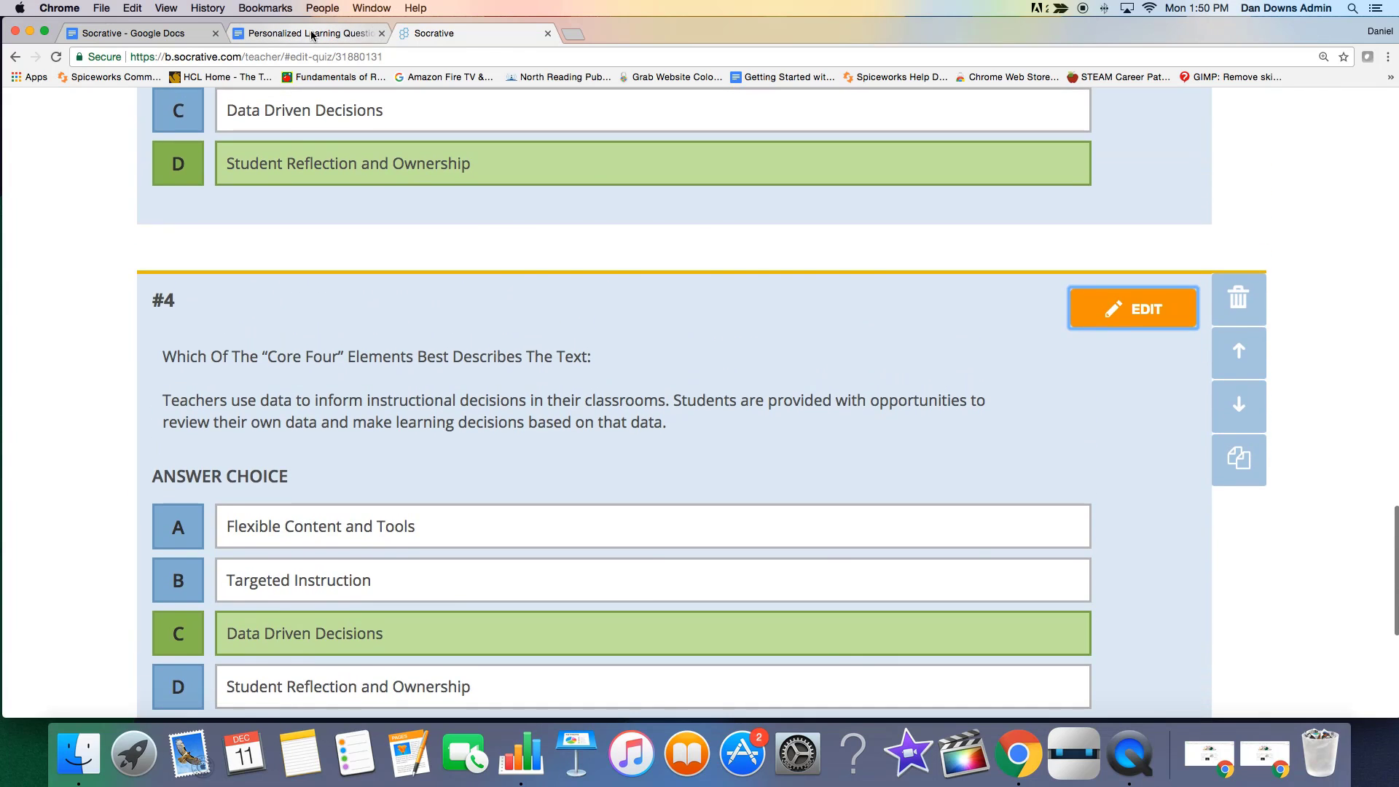
pyautogui.click(309, 33)
pyautogui.scroll(4, 592, 558)
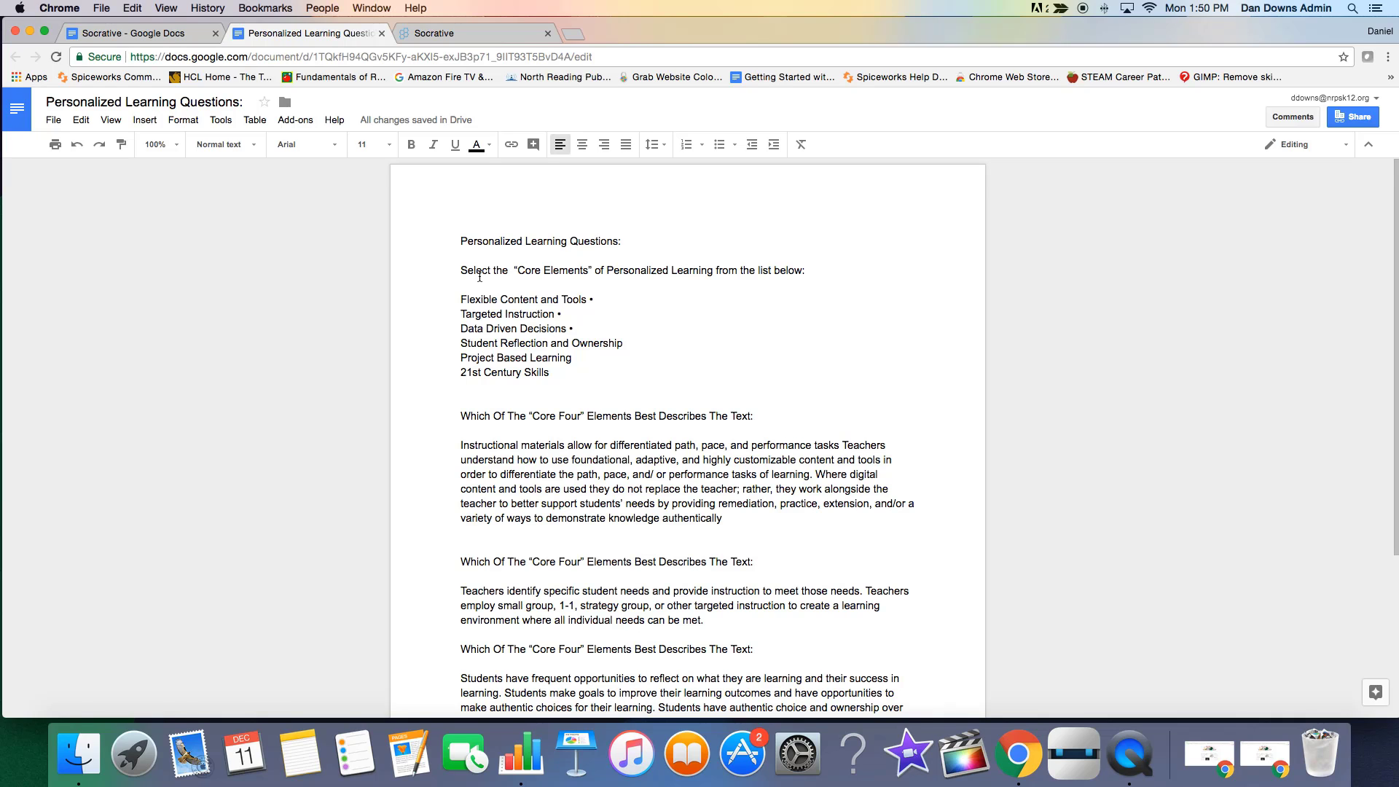
pyautogui.moveTo(460, 277); pyautogui.dragTo(813, 268)
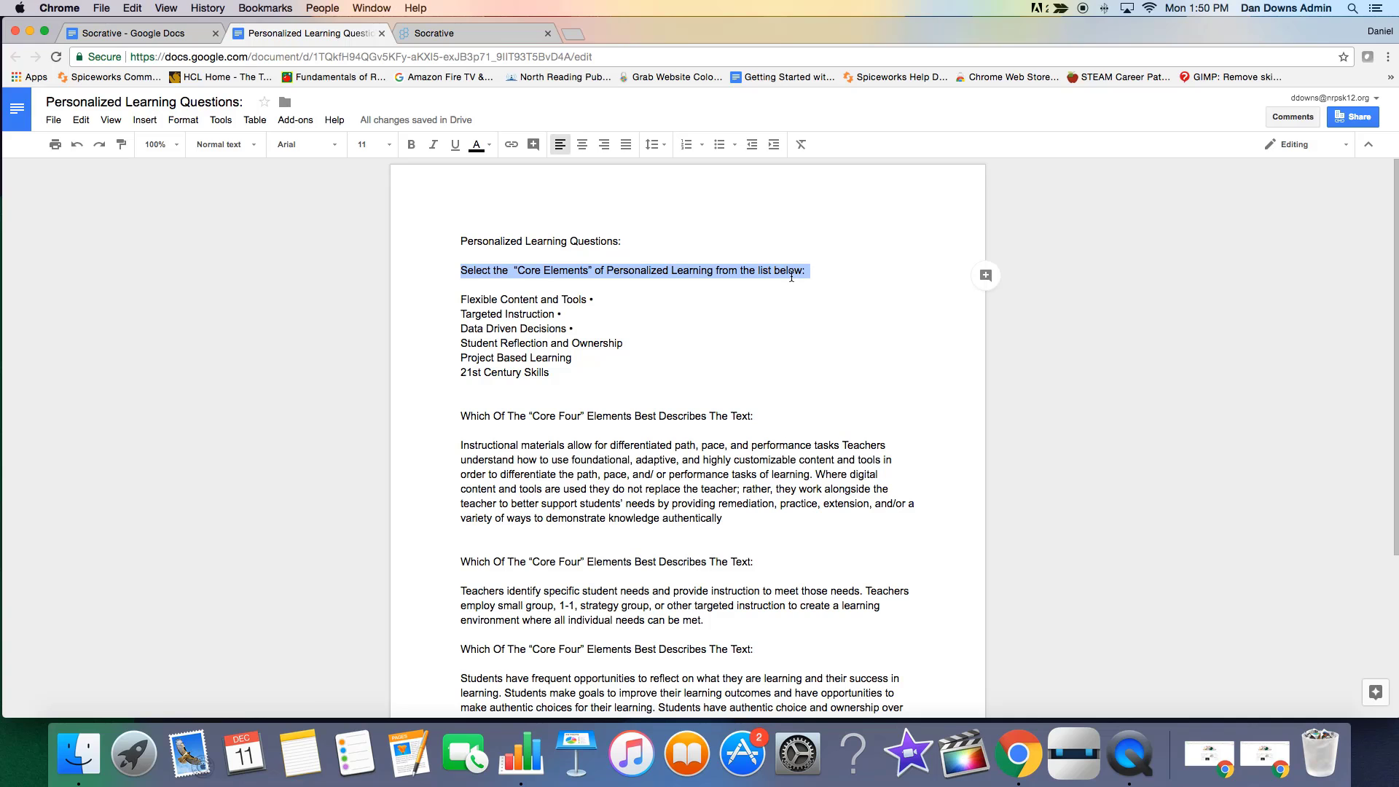
pyautogui.rightClick(788, 276)
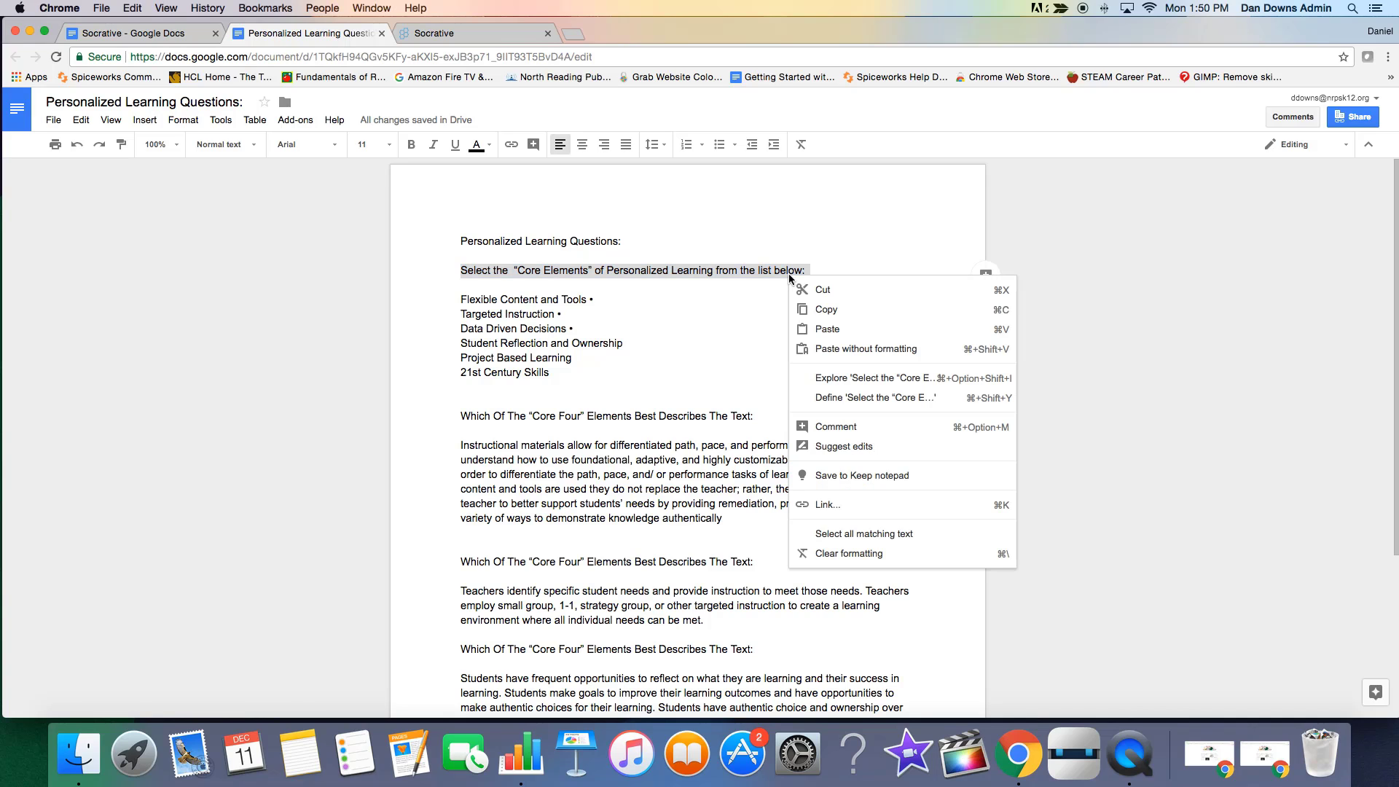
pyautogui.click(801, 318)
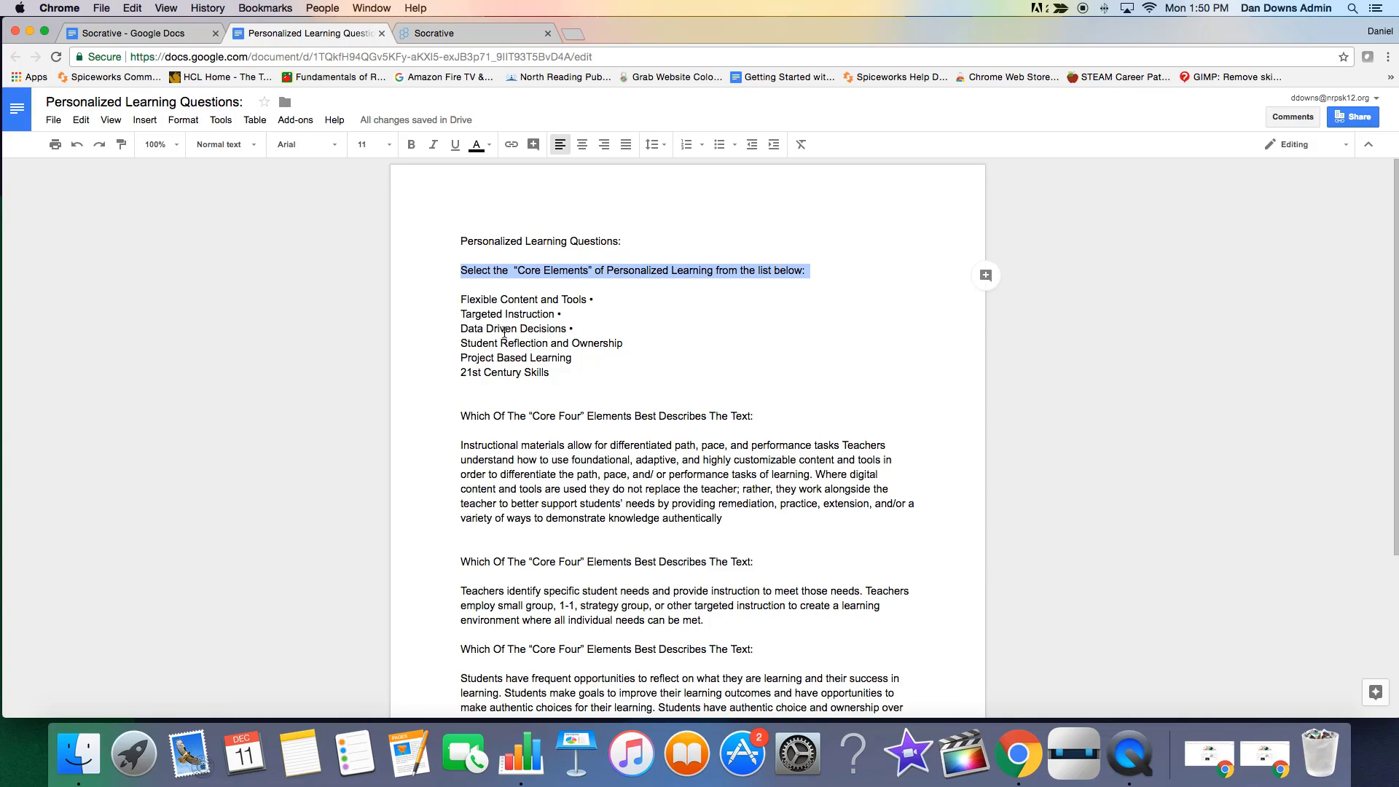
# Duplicate question #4 in the Socrative quiz.
pyautogui.click(456, 32)
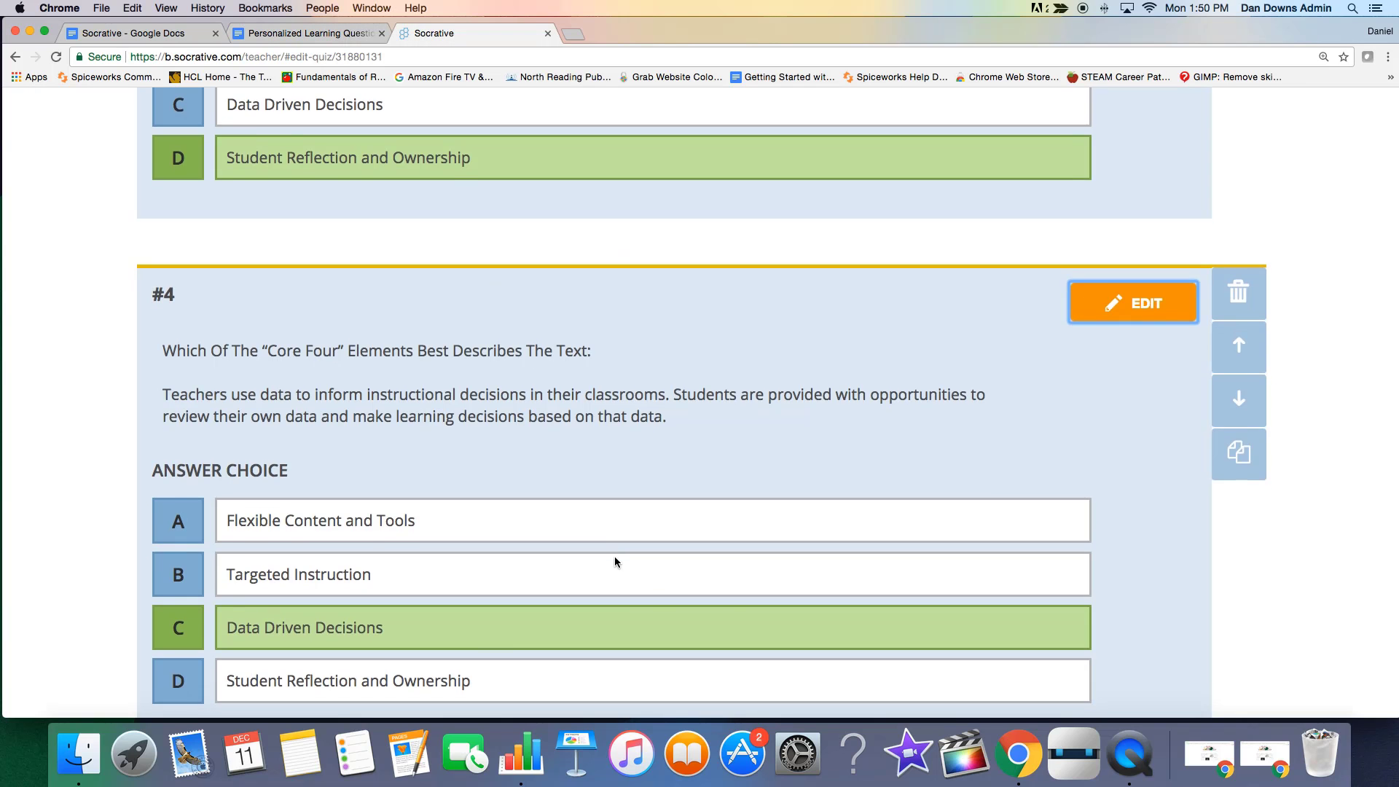
pyautogui.scroll(-5, 615, 557)
pyautogui.scroll(8, 614, 557)
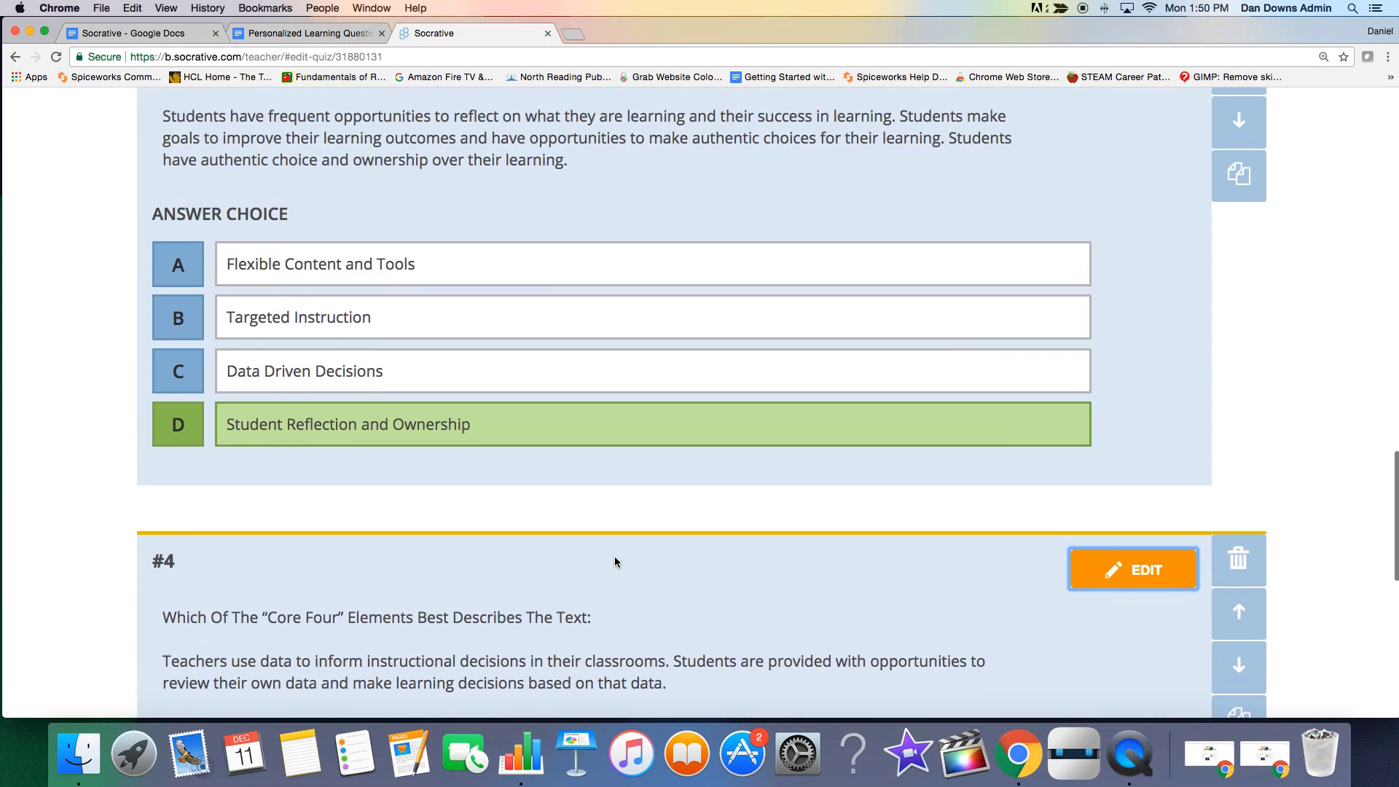
pyautogui.scroll(-3, 614, 561)
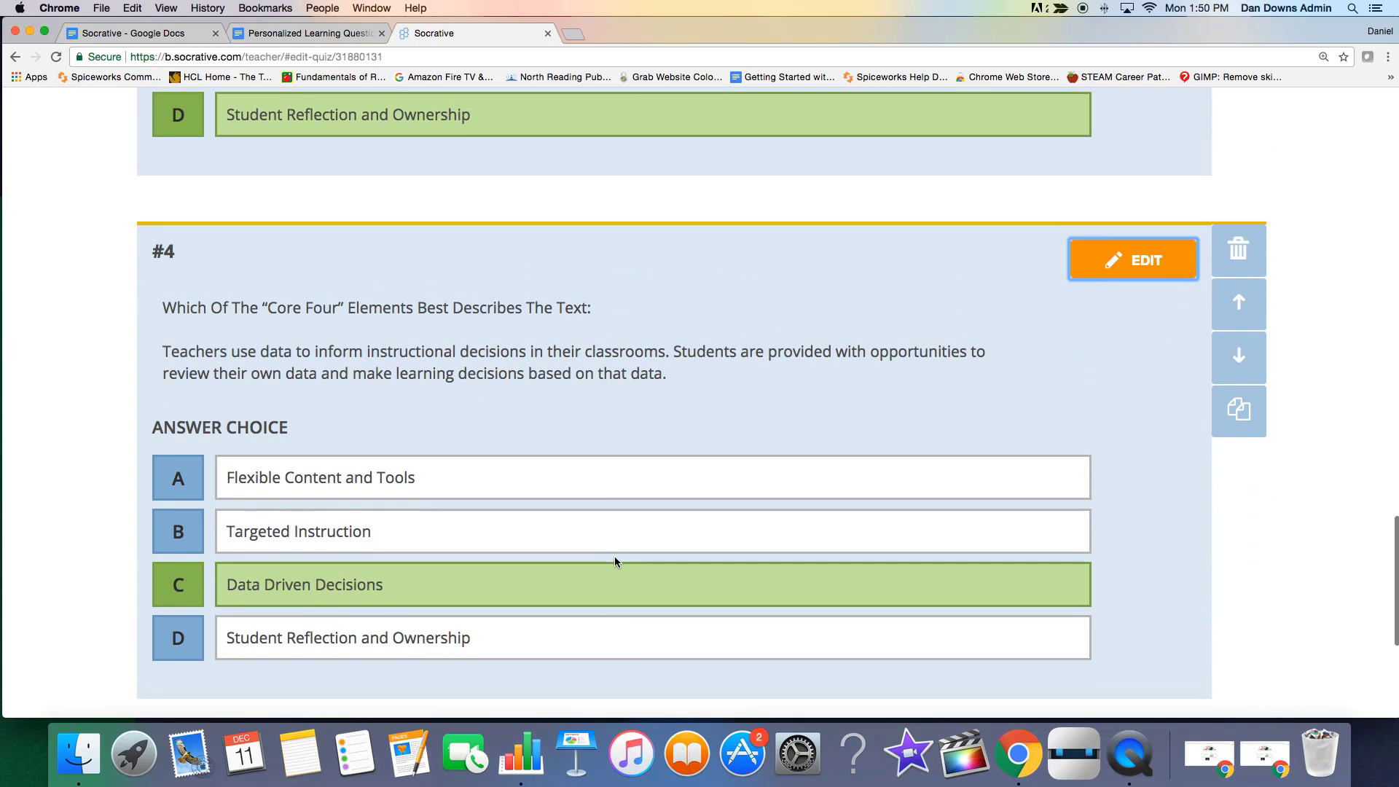
pyautogui.scroll(-2, 614, 560)
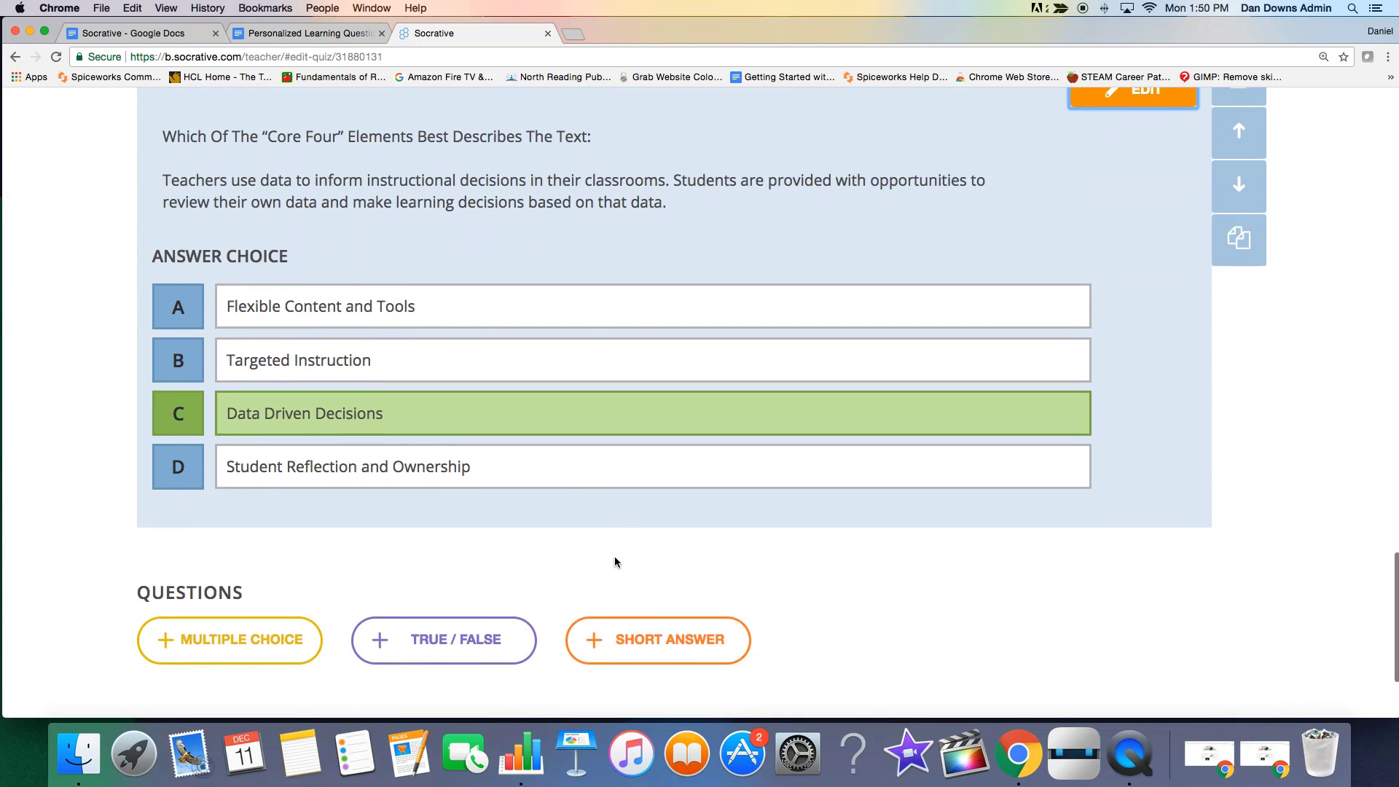
pyautogui.scroll(4, 615, 560)
pyautogui.scroll(-1, 615, 561)
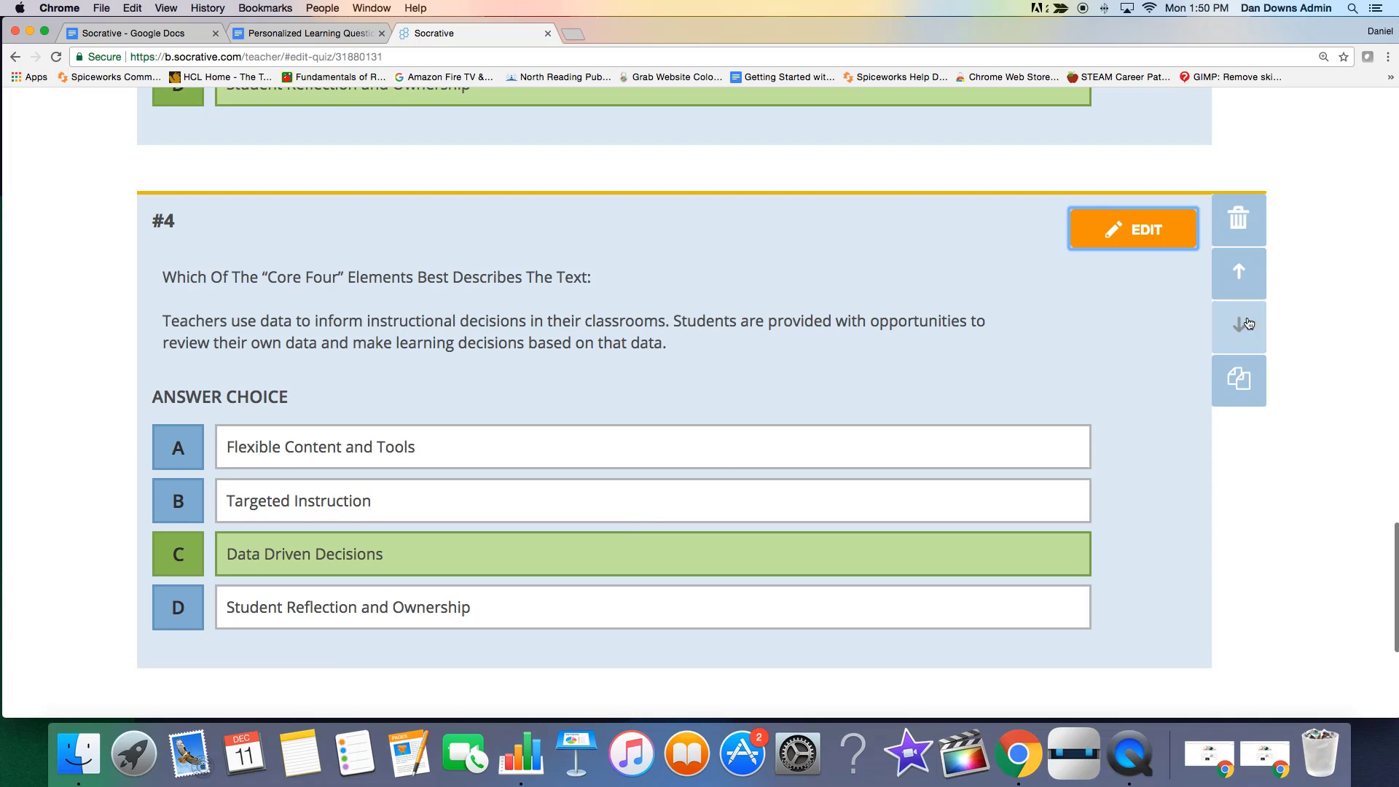
pyautogui.click(1239, 377)
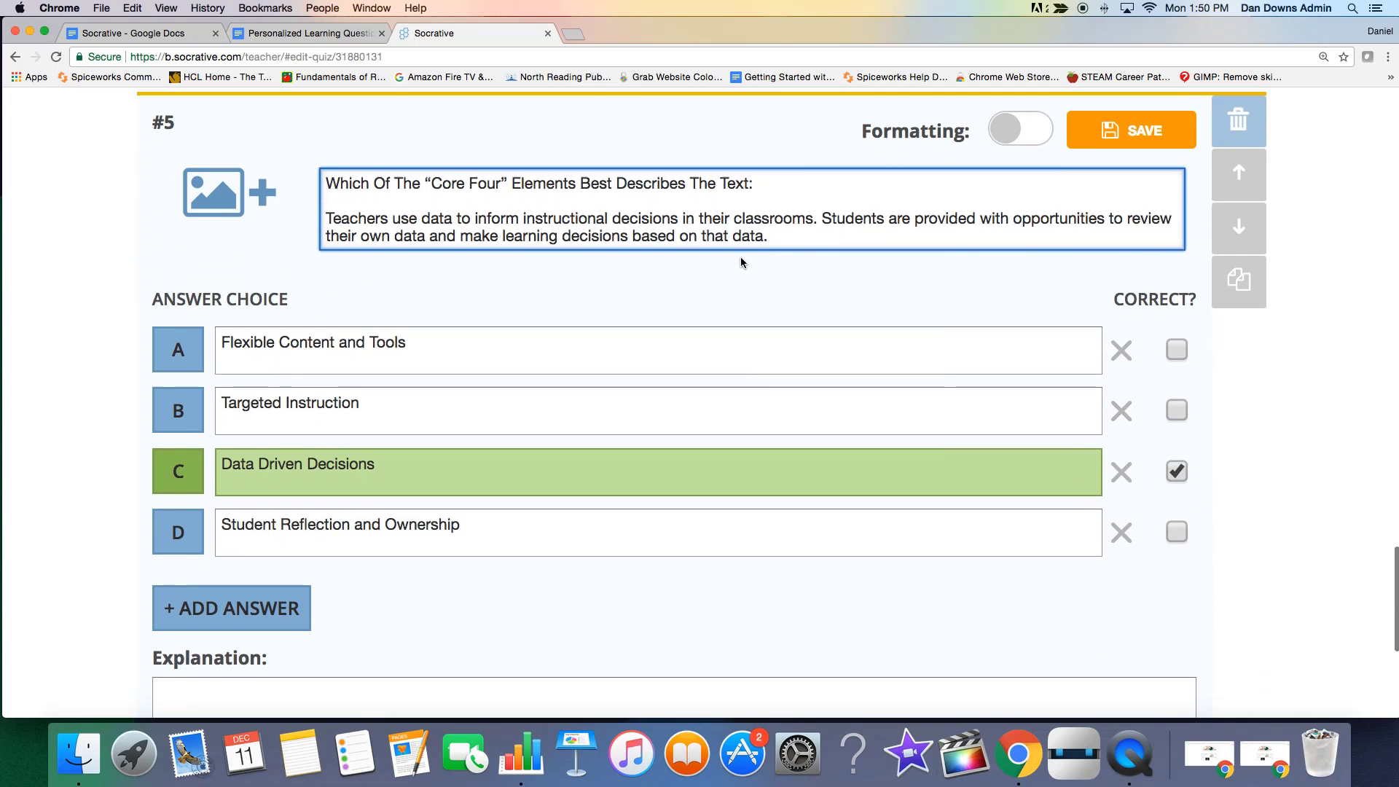
# Replace the whole question text of question #5 with the copied "Core Elements" line.
pyautogui.moveTo(771, 230); pyautogui.dragTo(355, 175)
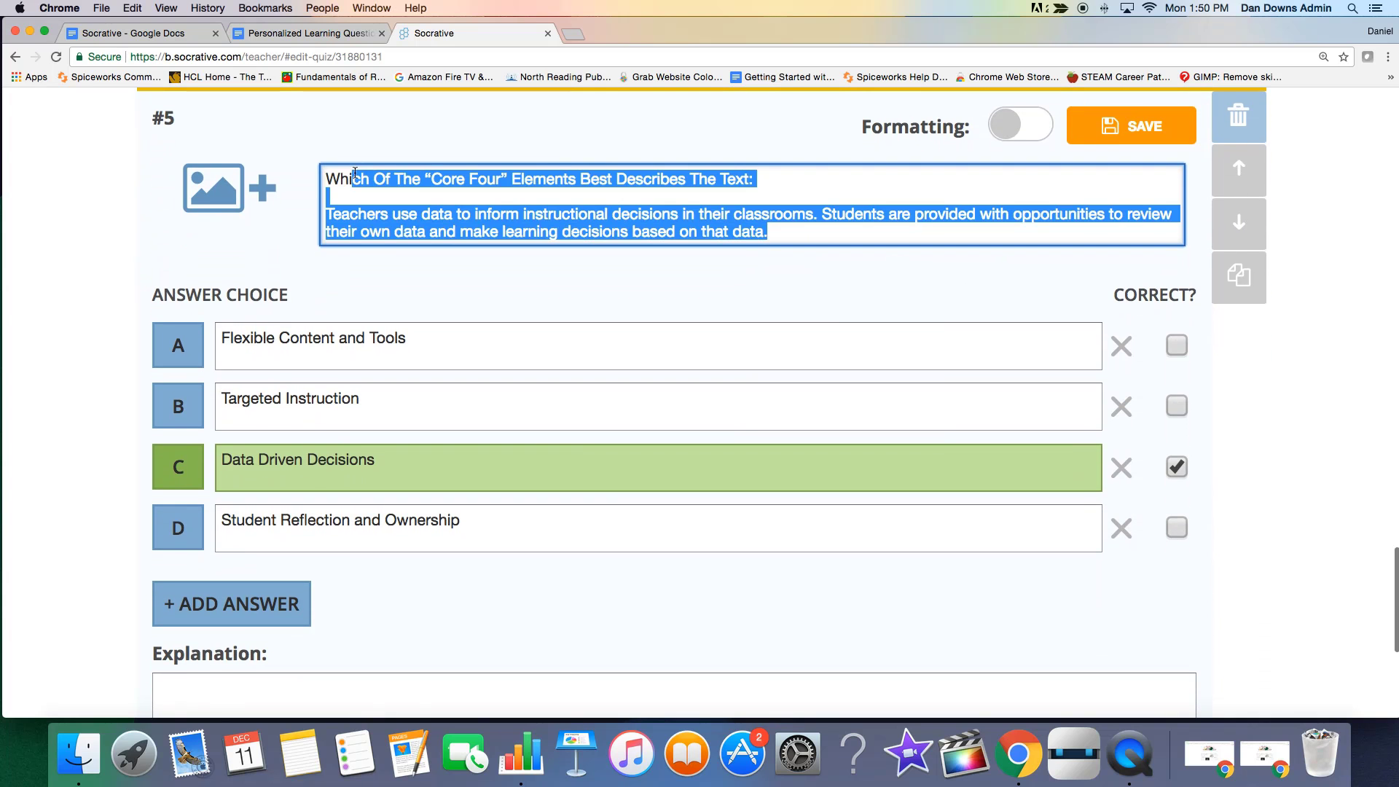
pyautogui.press('BackSpace')
pyautogui.press('BackSpace')
pyautogui.press('BackSpace')
pyautogui.press('BackSpace')
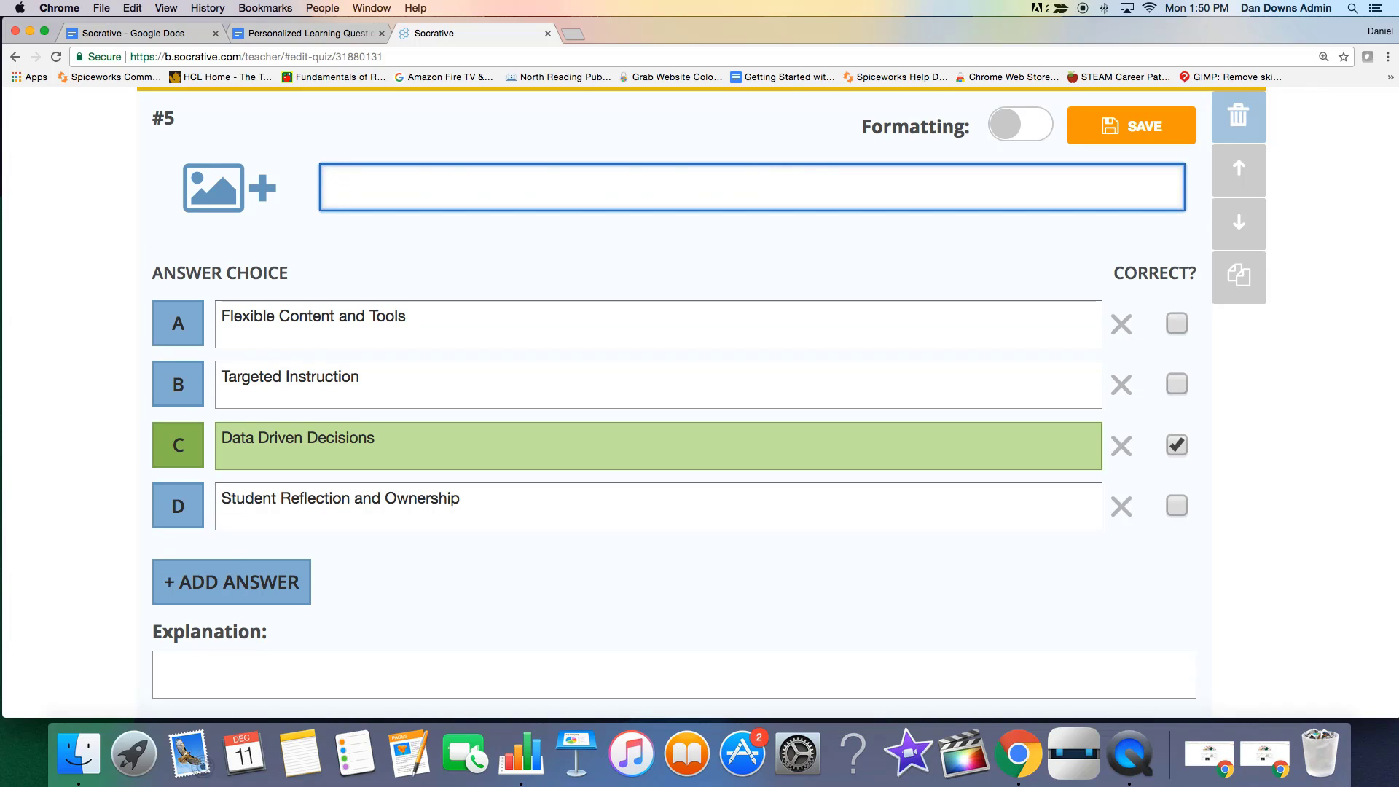
pyautogui.press('super+v')
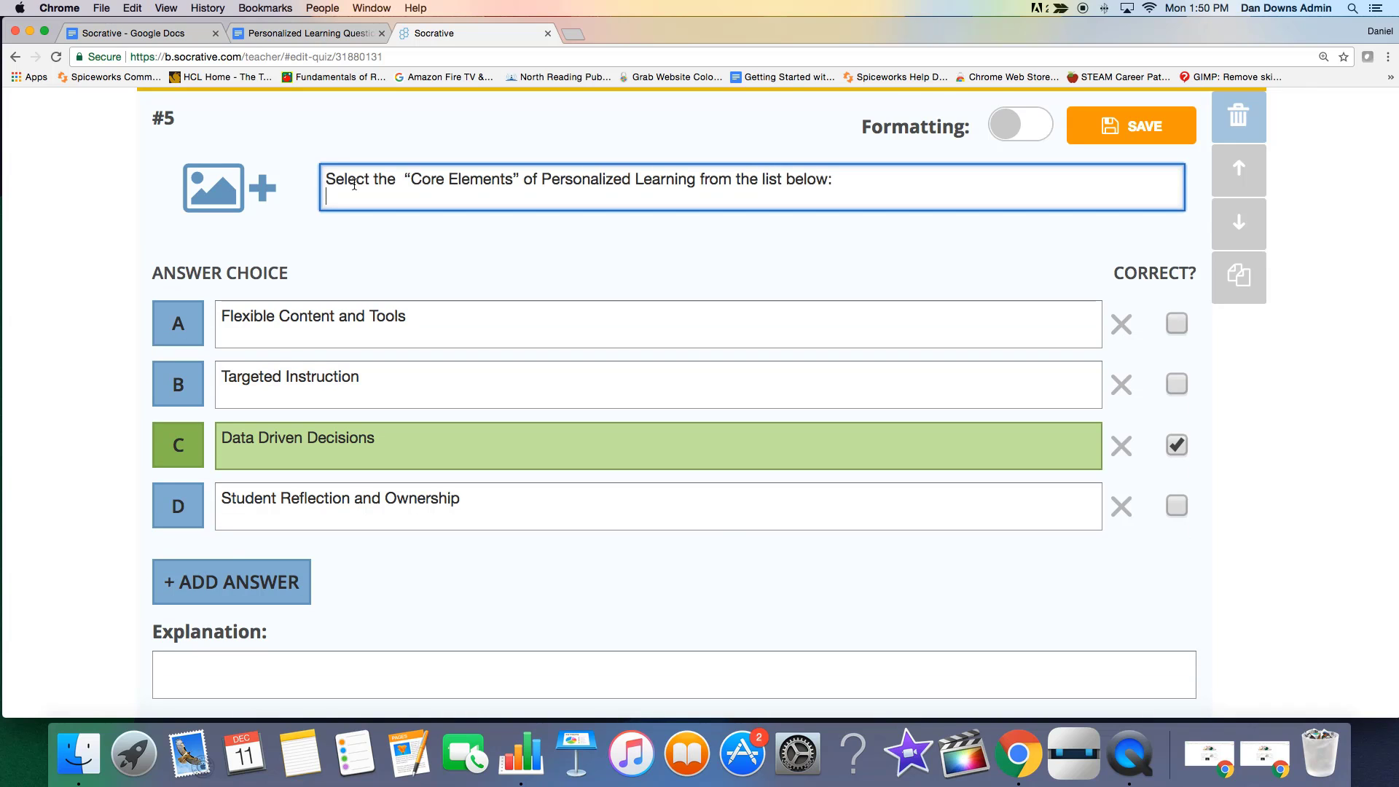
# Add two answer choices to question #5: "Project Based Learning" as E and "21st Century Skills" as F.
pyautogui.scroll(-1, 627, 467)
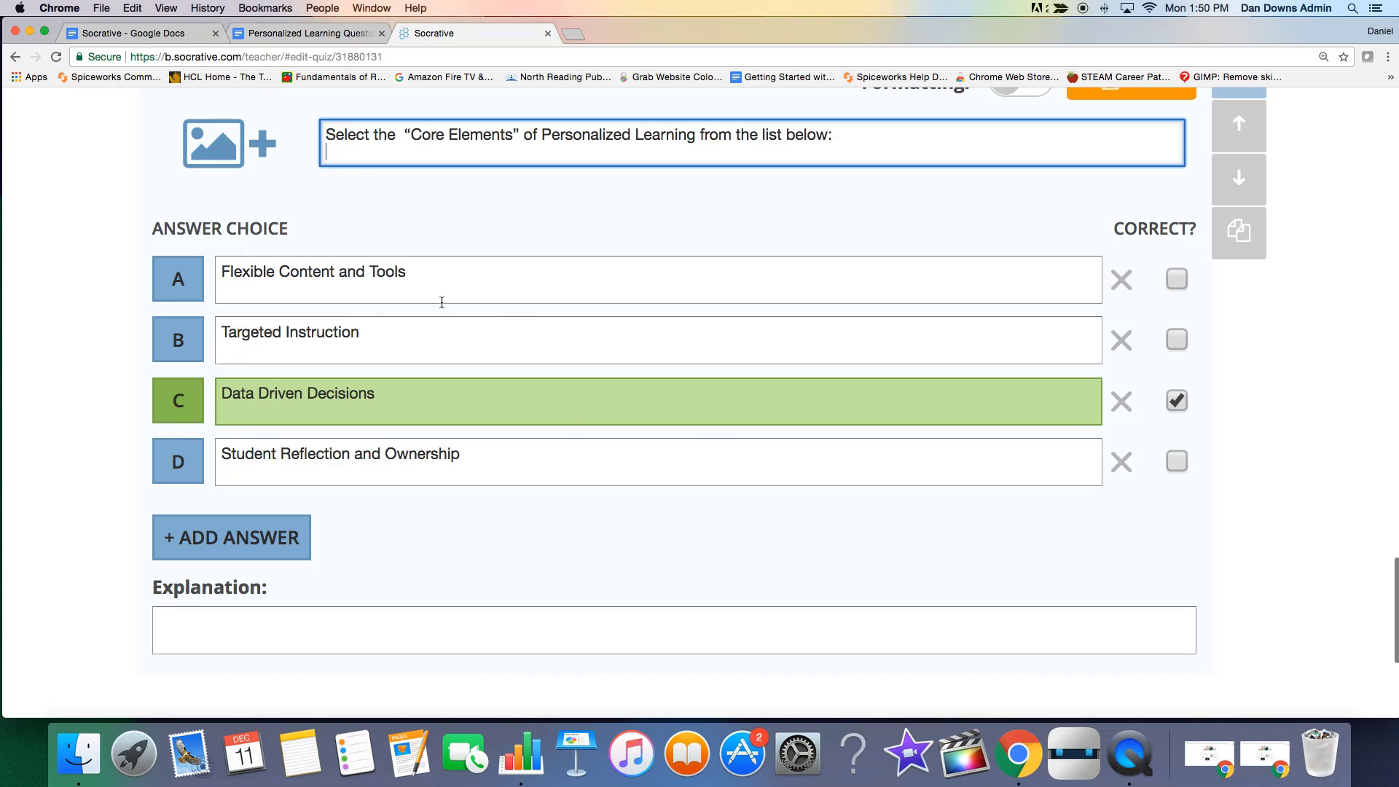
pyautogui.click(405, 397)
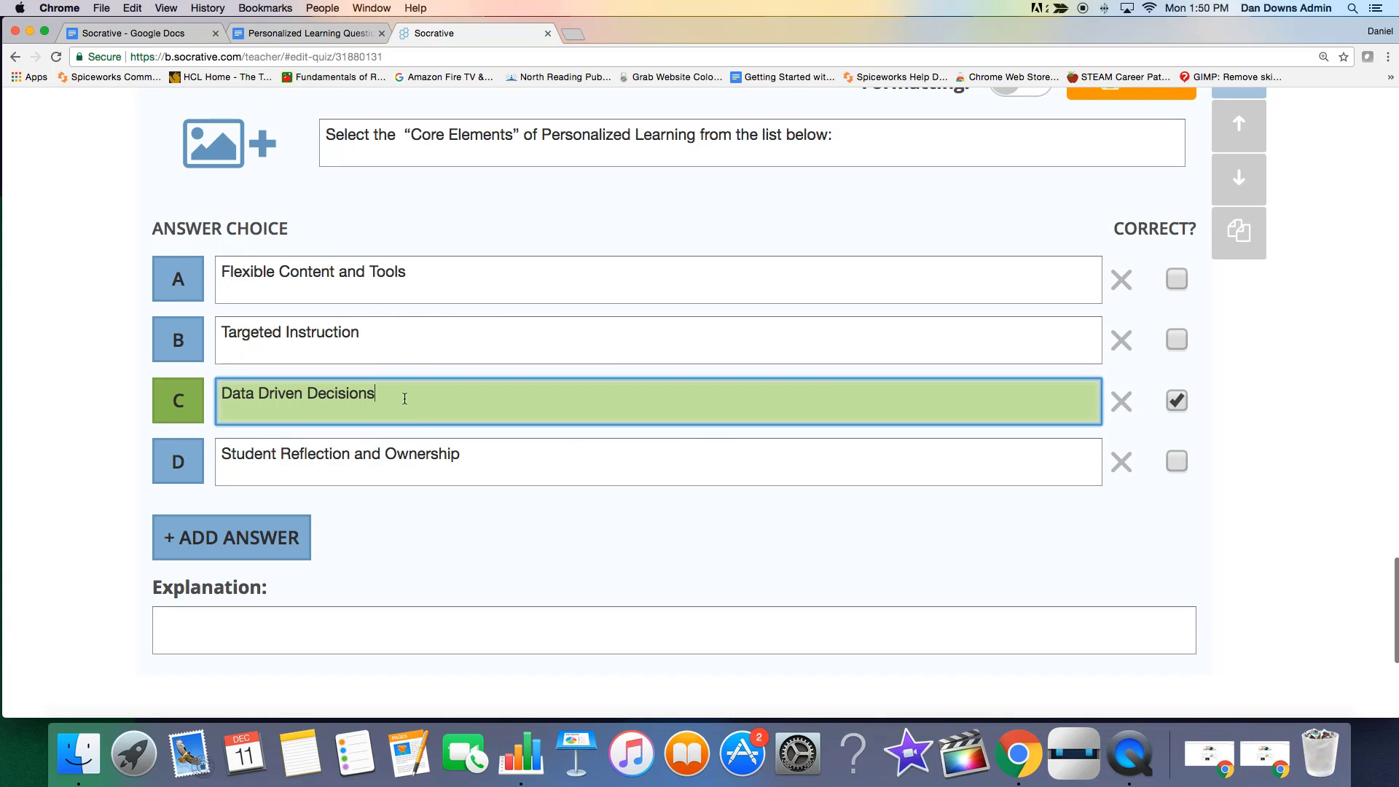
pyautogui.click(480, 457)
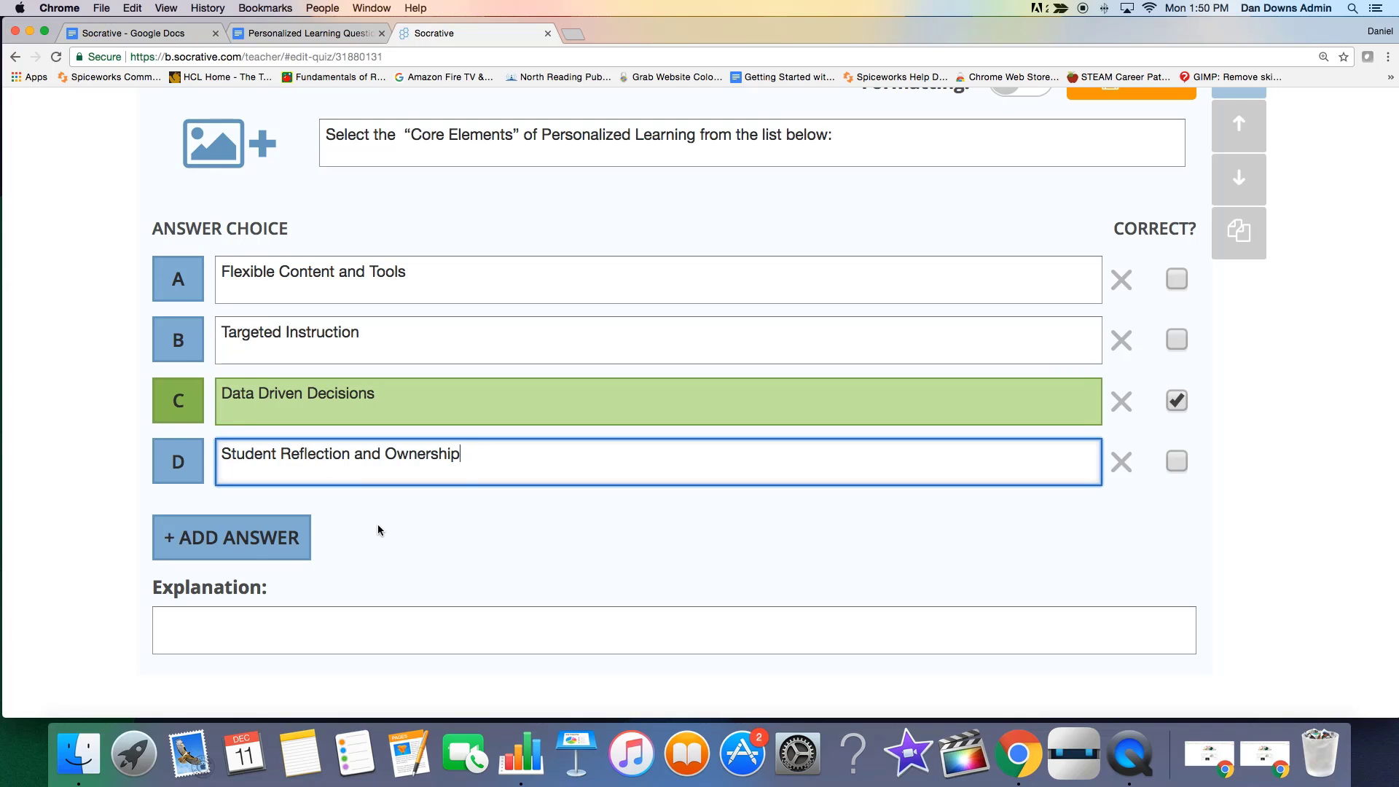
pyautogui.click(248, 541)
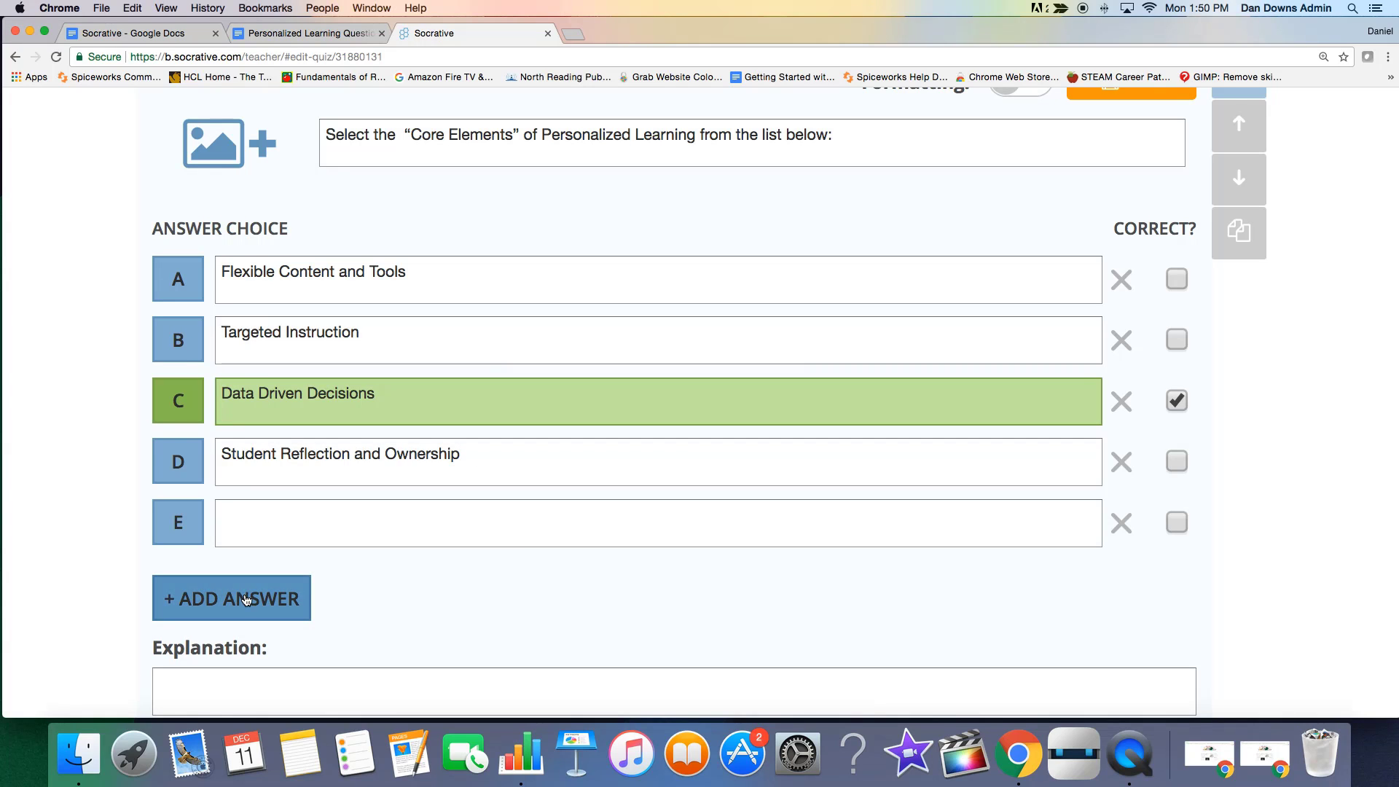
pyautogui.click(247, 600)
pyautogui.click(251, 533)
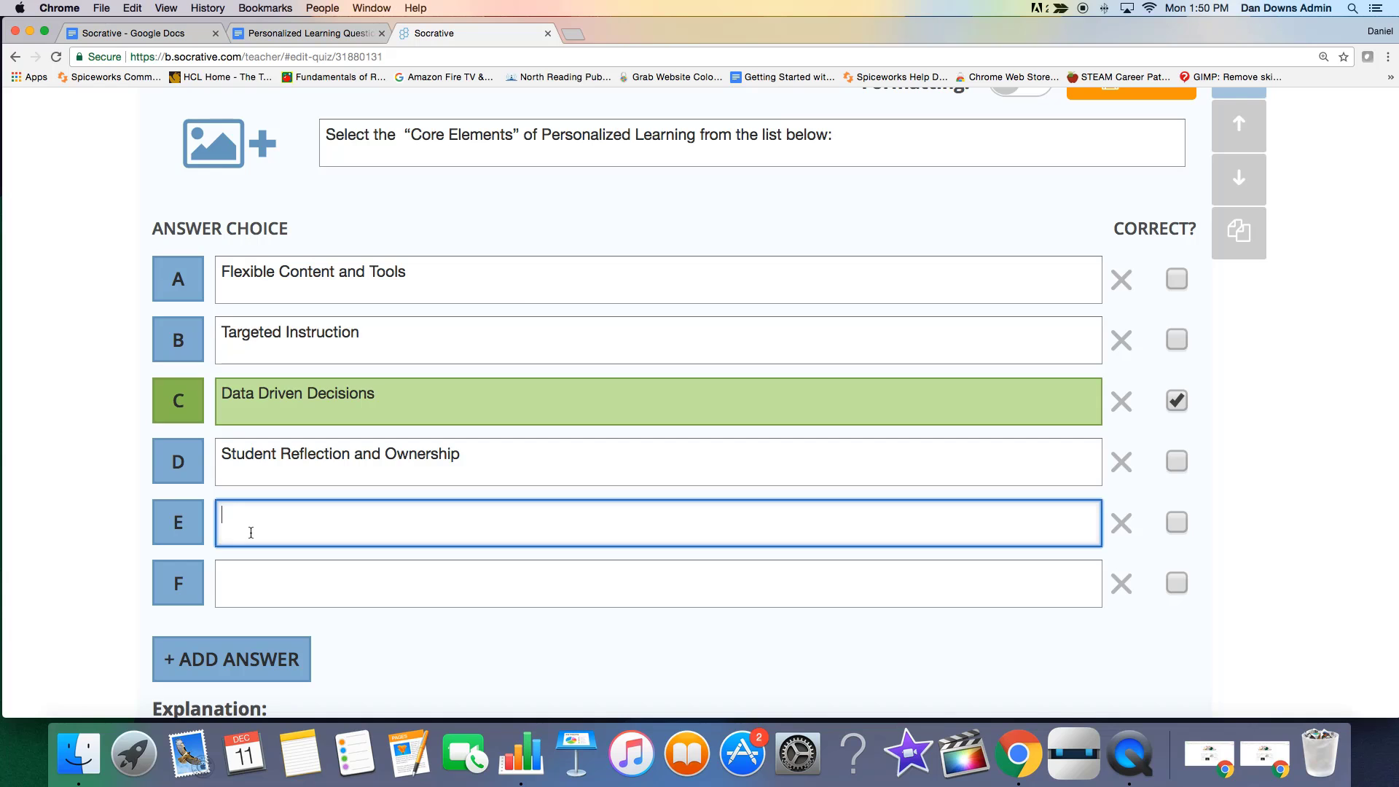
pyautogui.write('Project Based Learning')
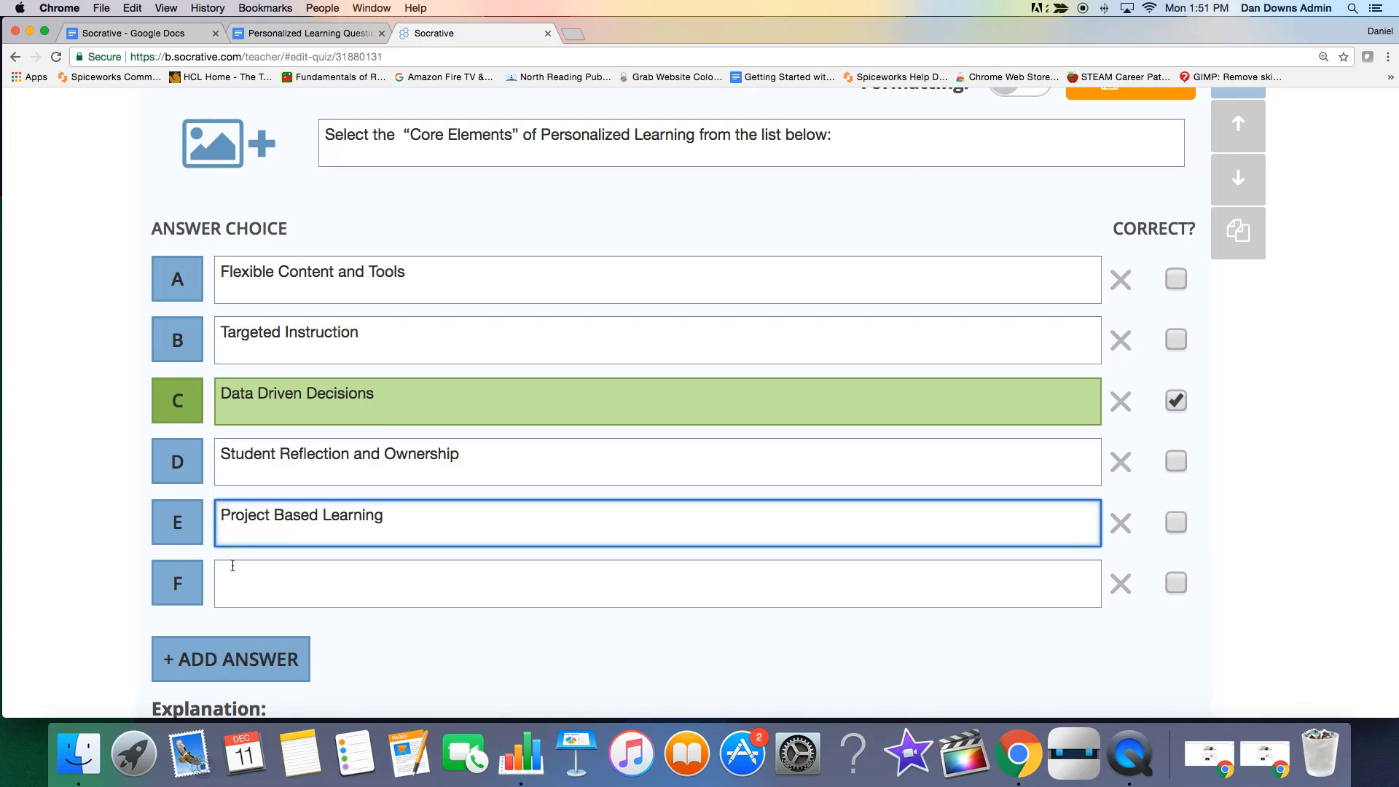
pyautogui.click(253, 587)
pyautogui.write('21s')
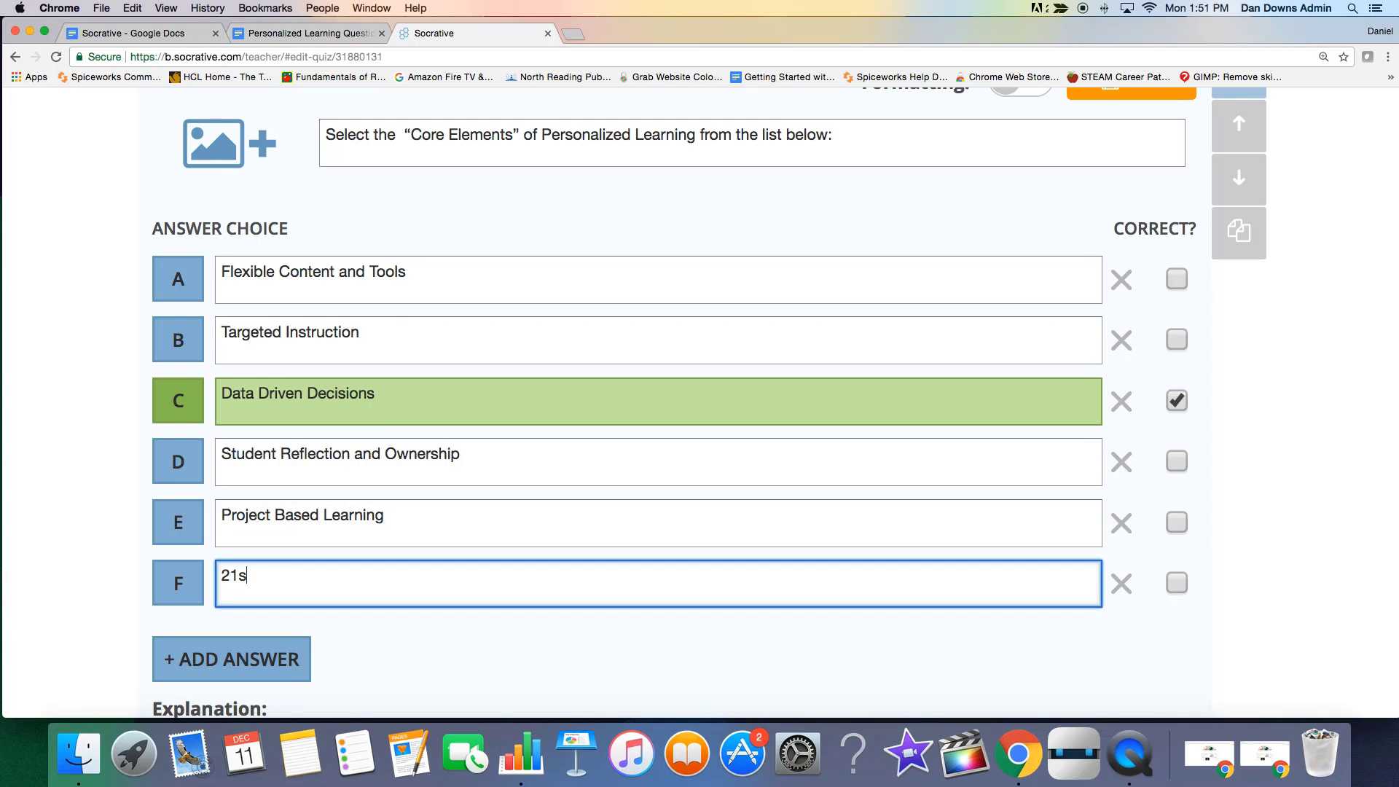
pyautogui.write('t Century')
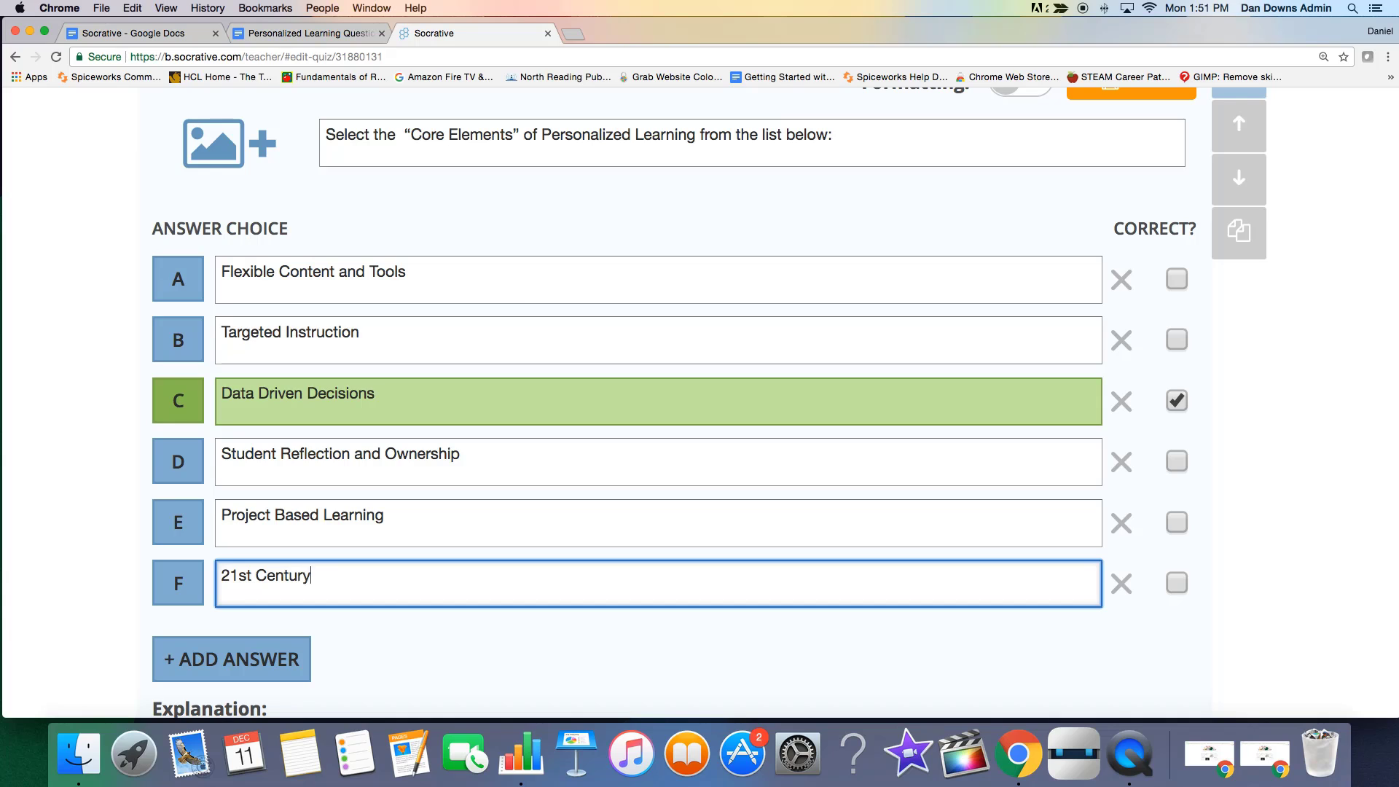
pyautogui.write(' Skills')
# Mark answers A, B and D of question #5 as correct along with C, and save the question.
pyautogui.click(1177, 341)
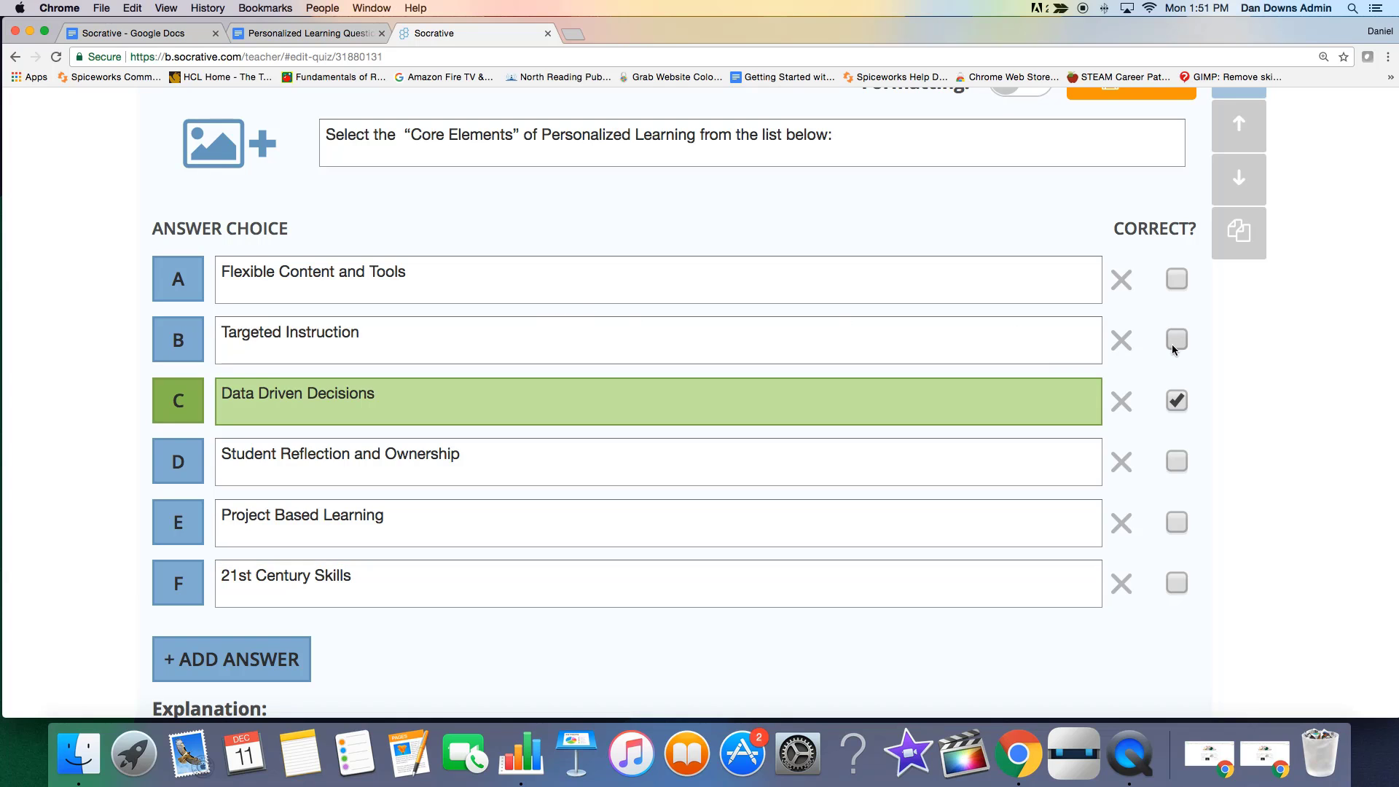
pyautogui.click(1177, 286)
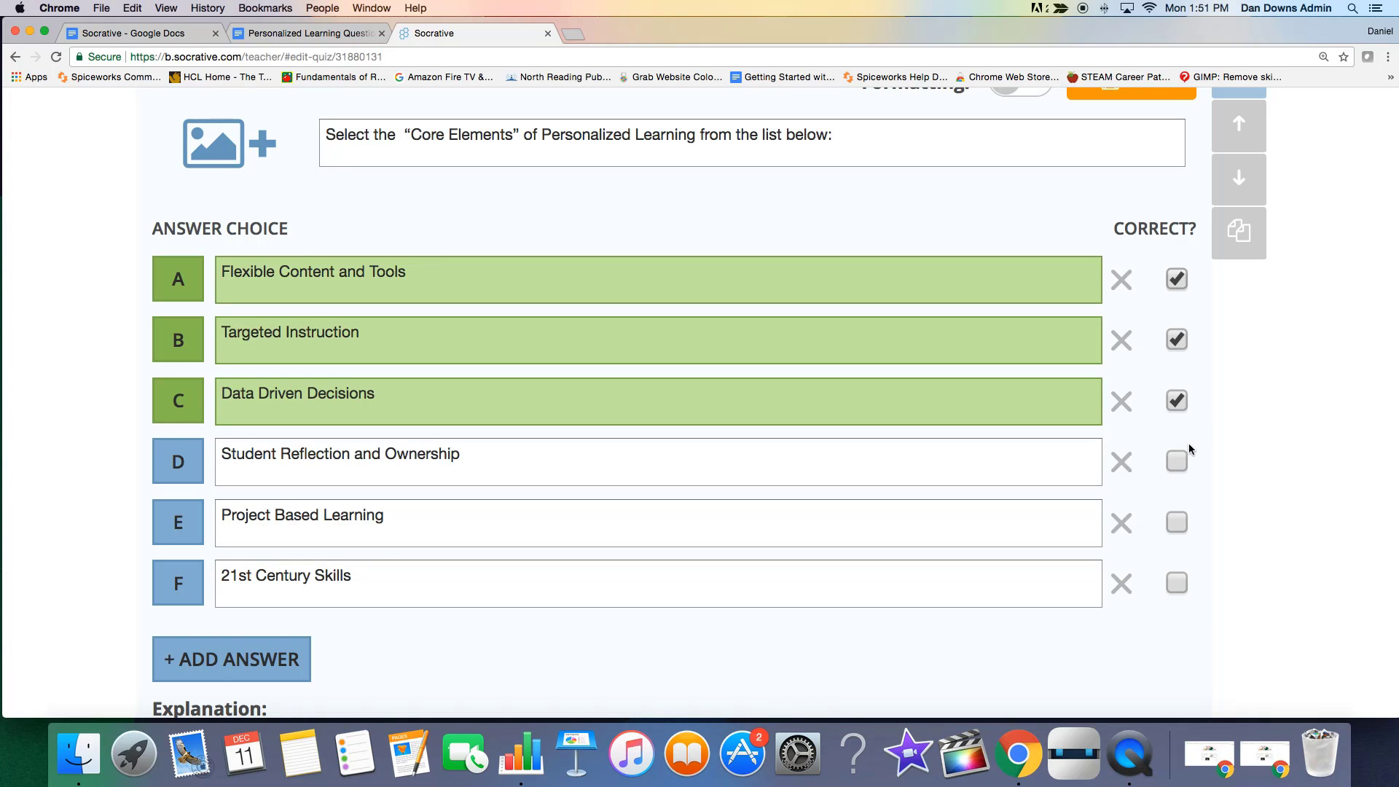
pyautogui.click(1179, 460)
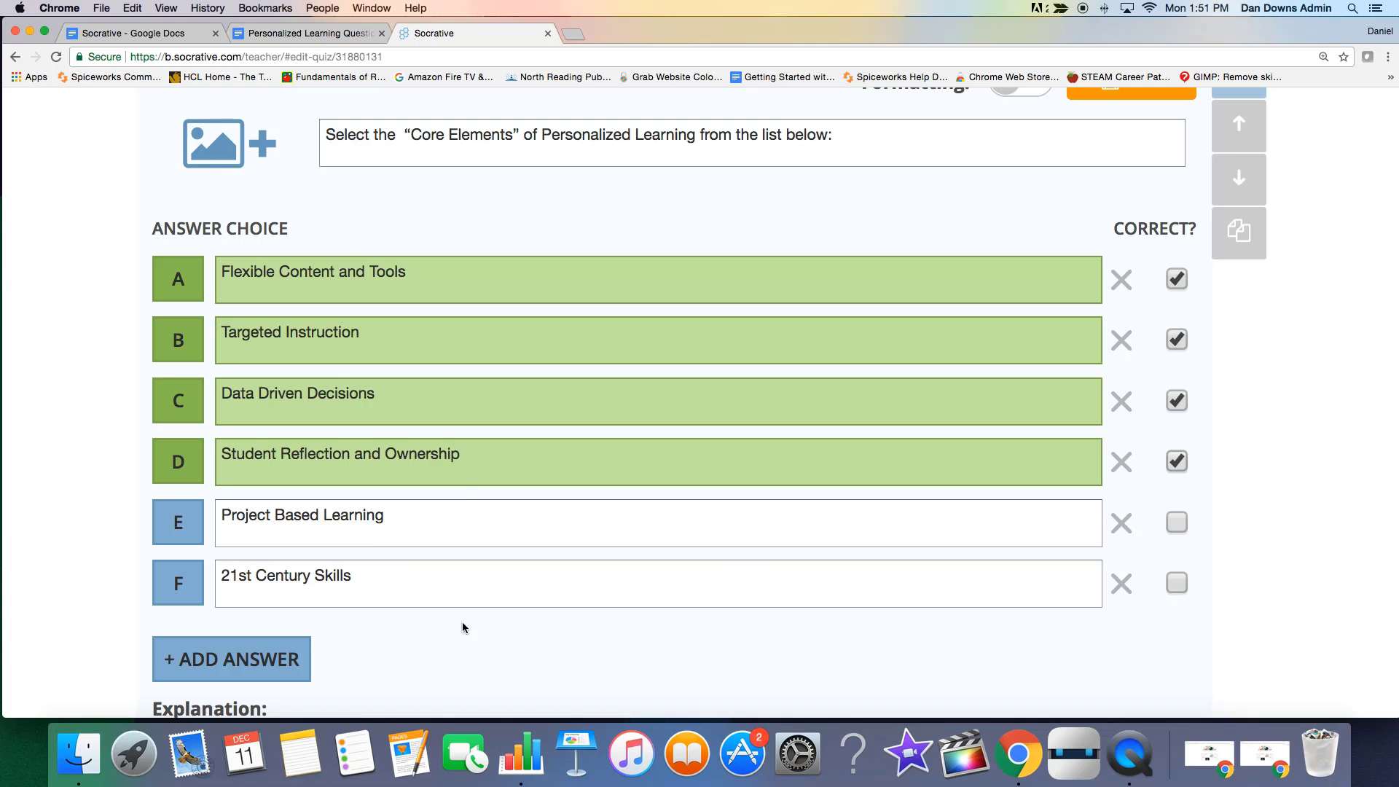
pyautogui.scroll(-3, 531, 596)
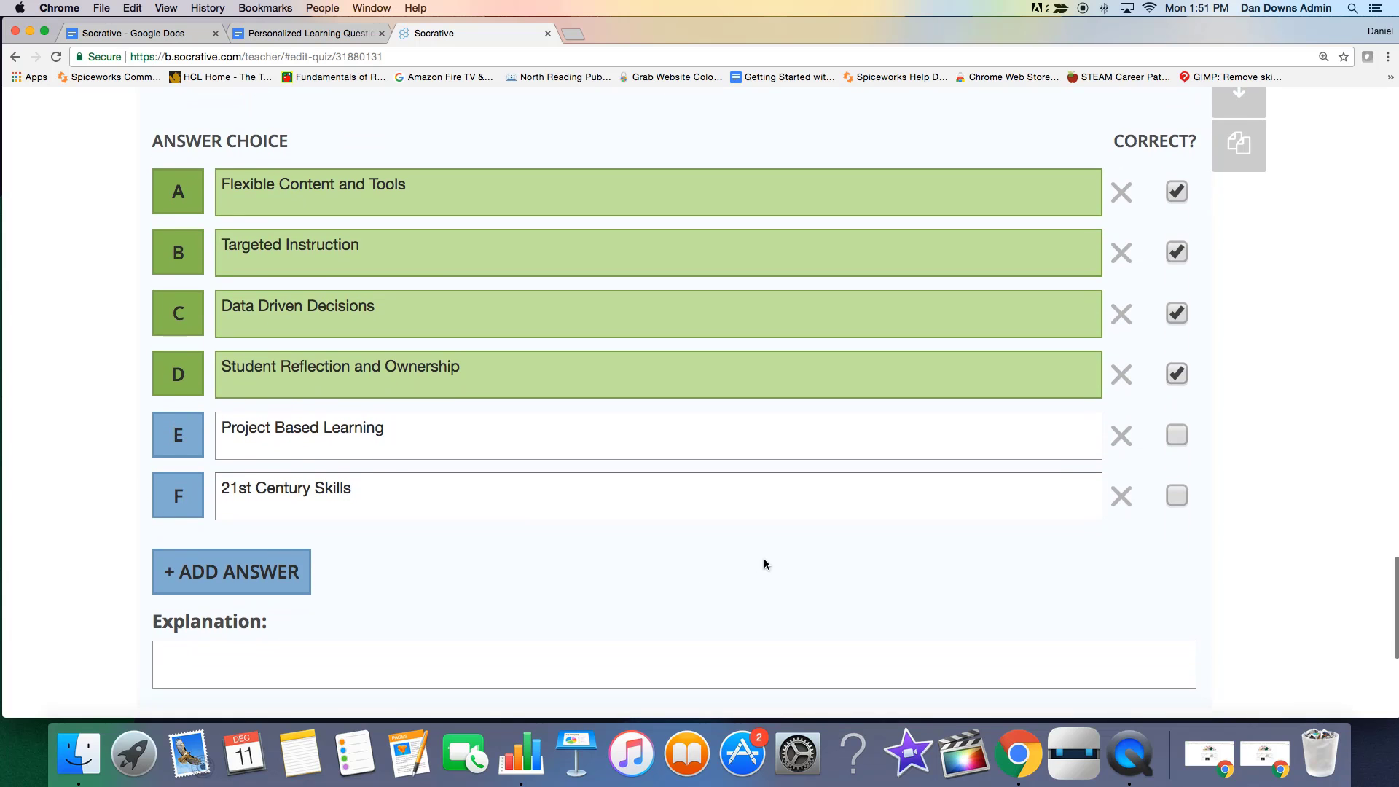
pyautogui.scroll(2, 764, 558)
pyautogui.scroll(10, 695, 531)
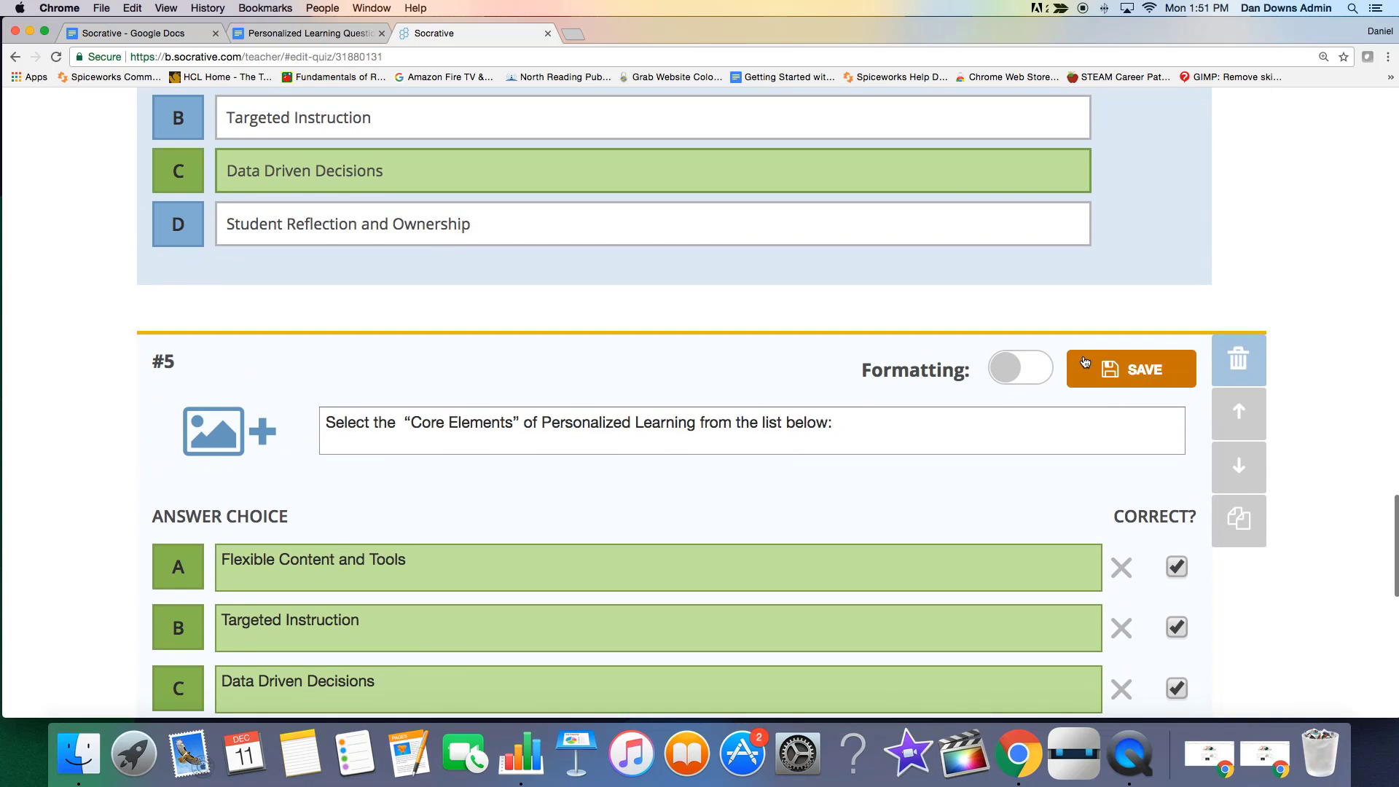
pyautogui.click(1125, 371)
# Add a blank true/false question after question #5.
pyautogui.scroll(-10, 786, 423)
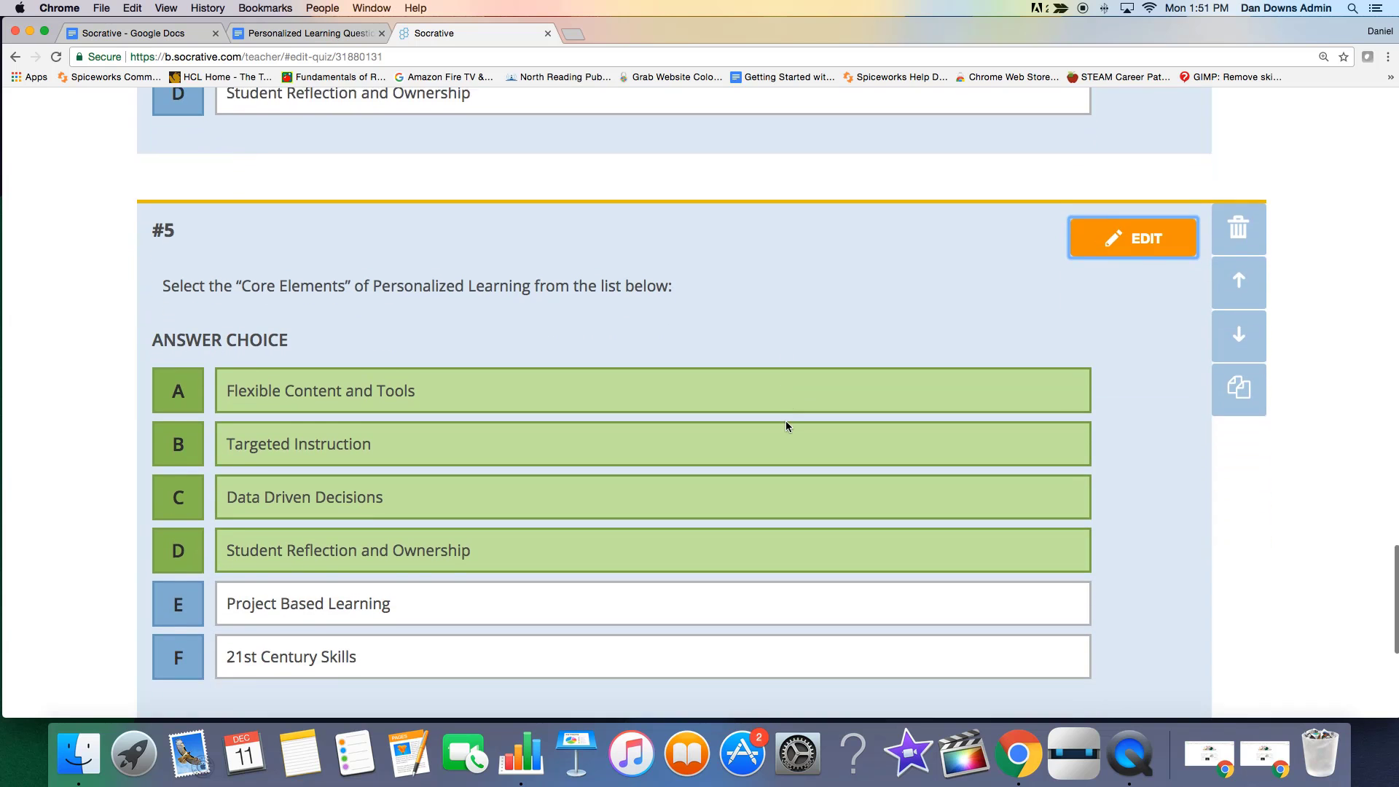
pyautogui.scroll(-2, 785, 421)
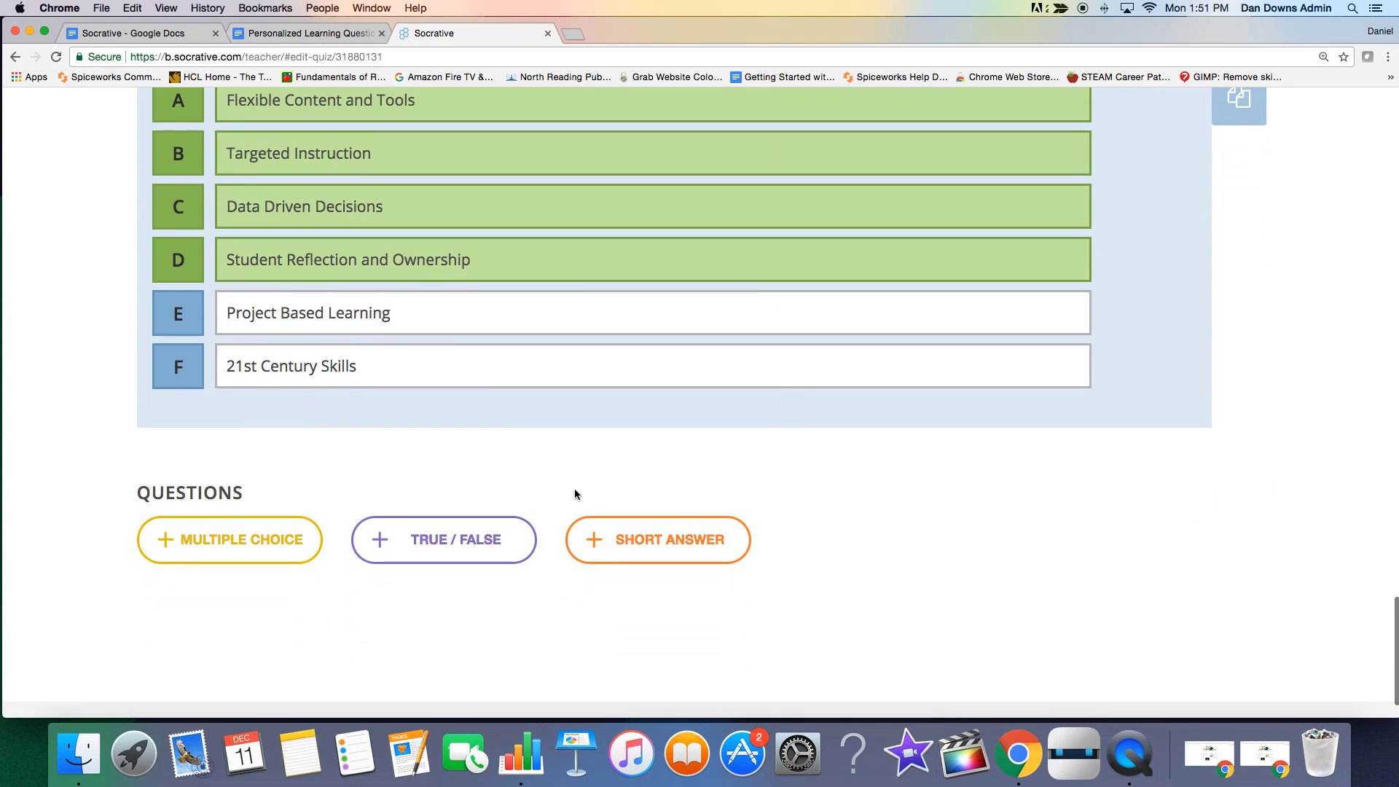
pyautogui.click(469, 540)
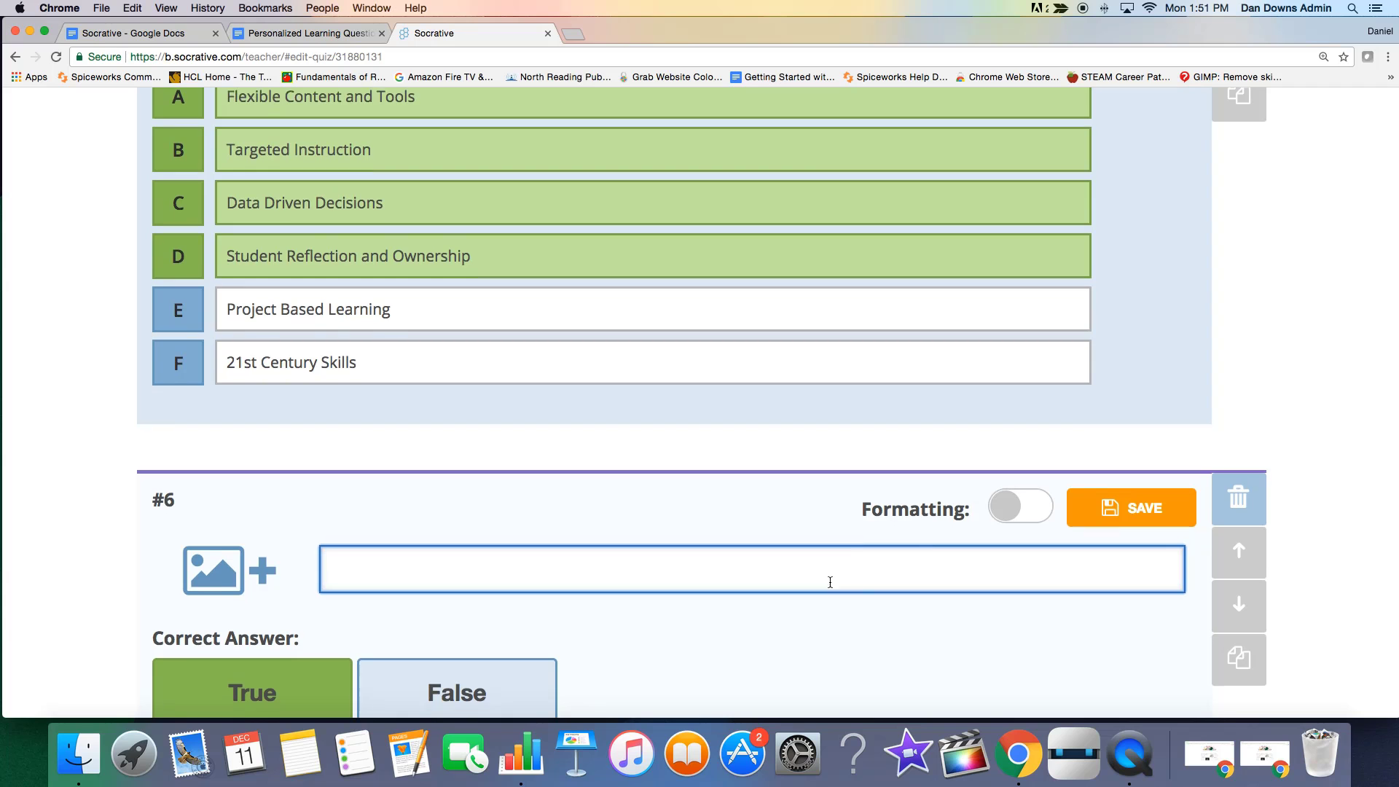
pyautogui.scroll(-10, 830, 581)
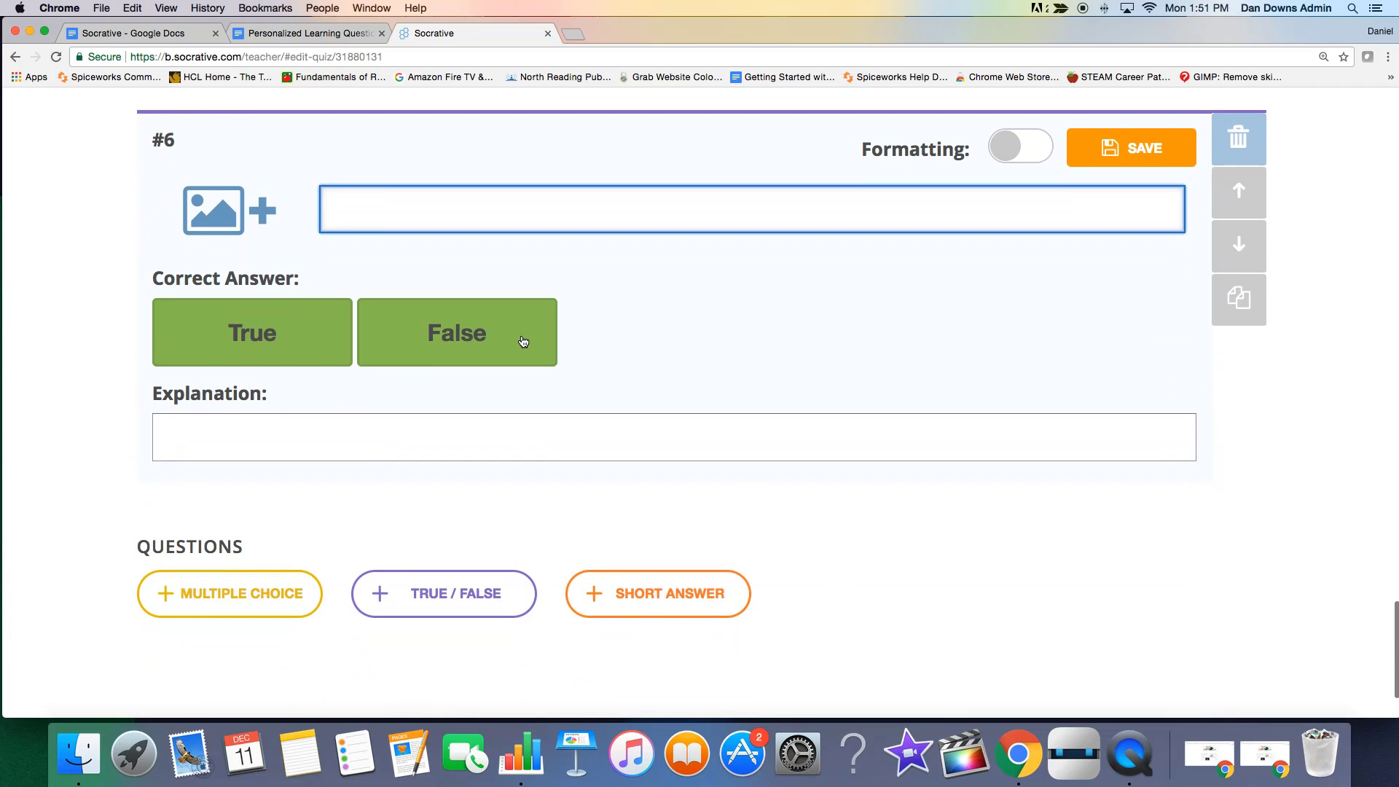
pyautogui.scroll(2, 845, 358)
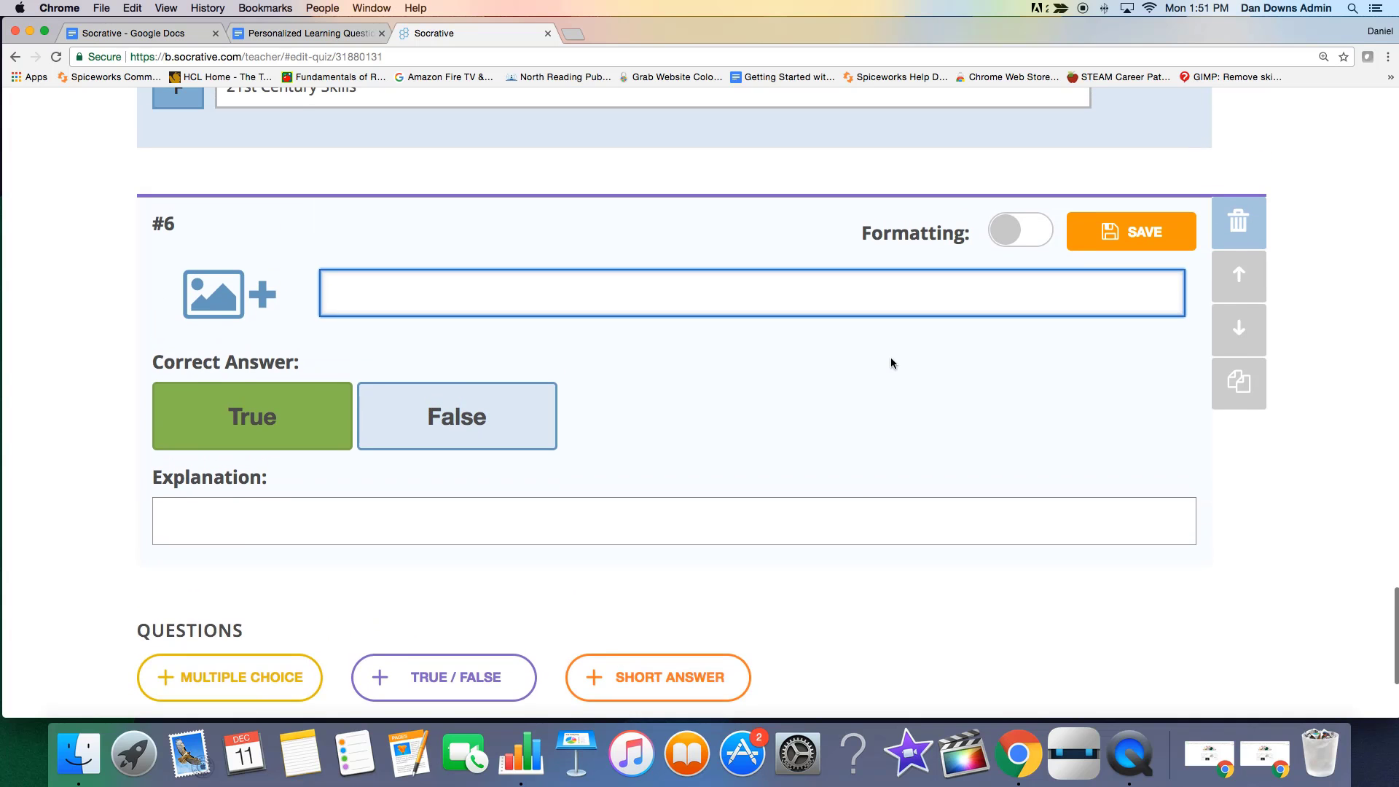
# Turn on text formatting for the blank true/false question and switch it off again.
pyautogui.scroll(1, 891, 362)
pyautogui.click(1016, 272)
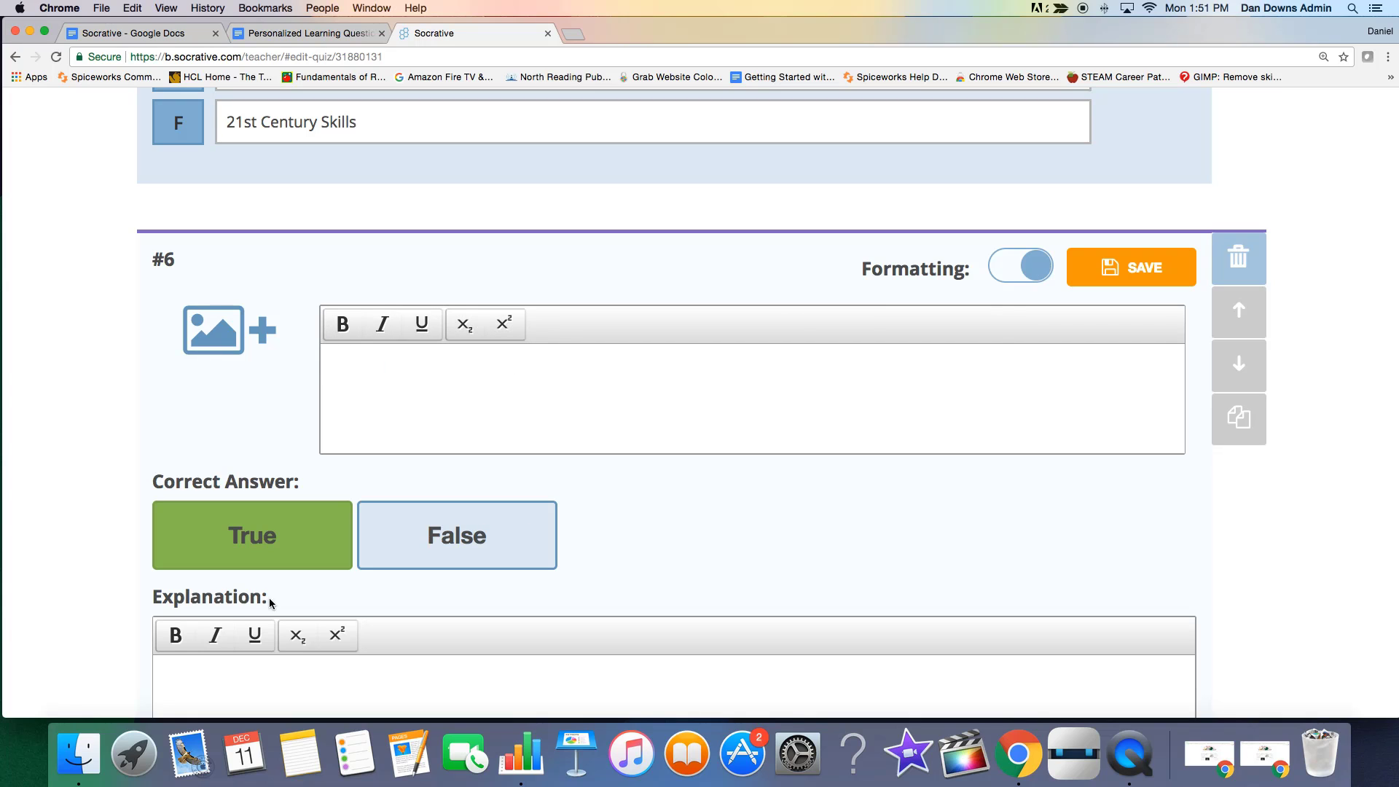
pyautogui.click(1045, 273)
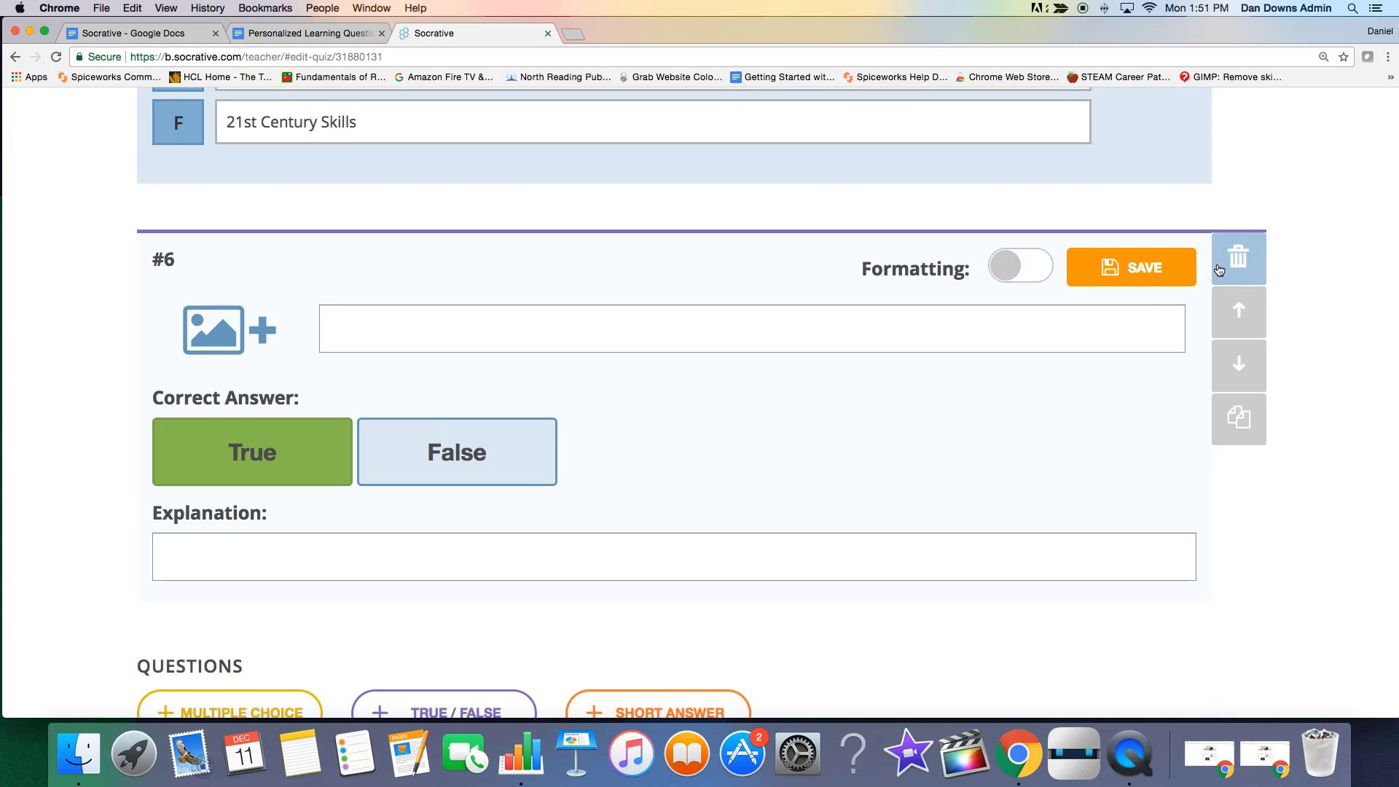
# Delete the blank true/false question #6 and confirm the deletion.
pyautogui.click(1239, 258)
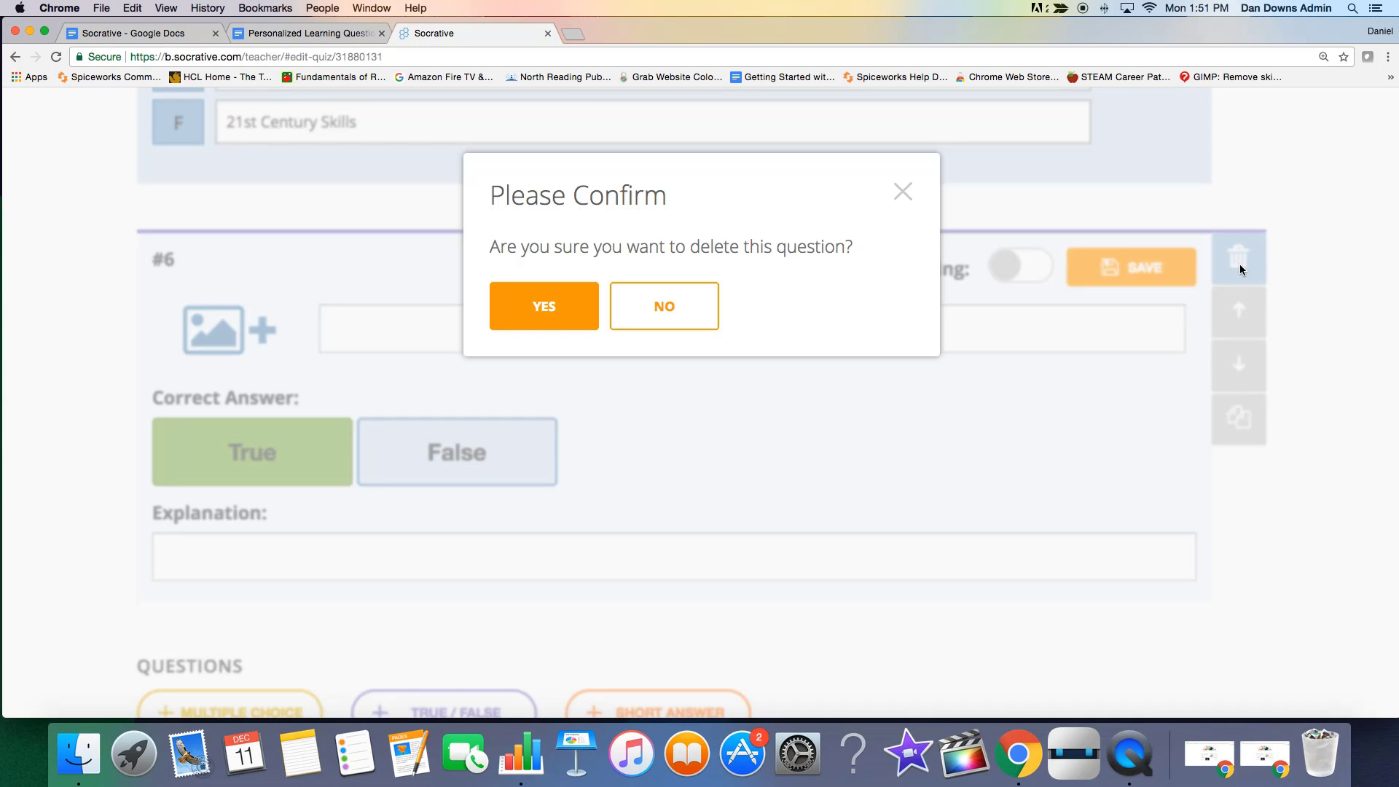
pyautogui.click(493, 310)
pyautogui.scroll(5, 501, 386)
pyautogui.scroll(-2, 665, 616)
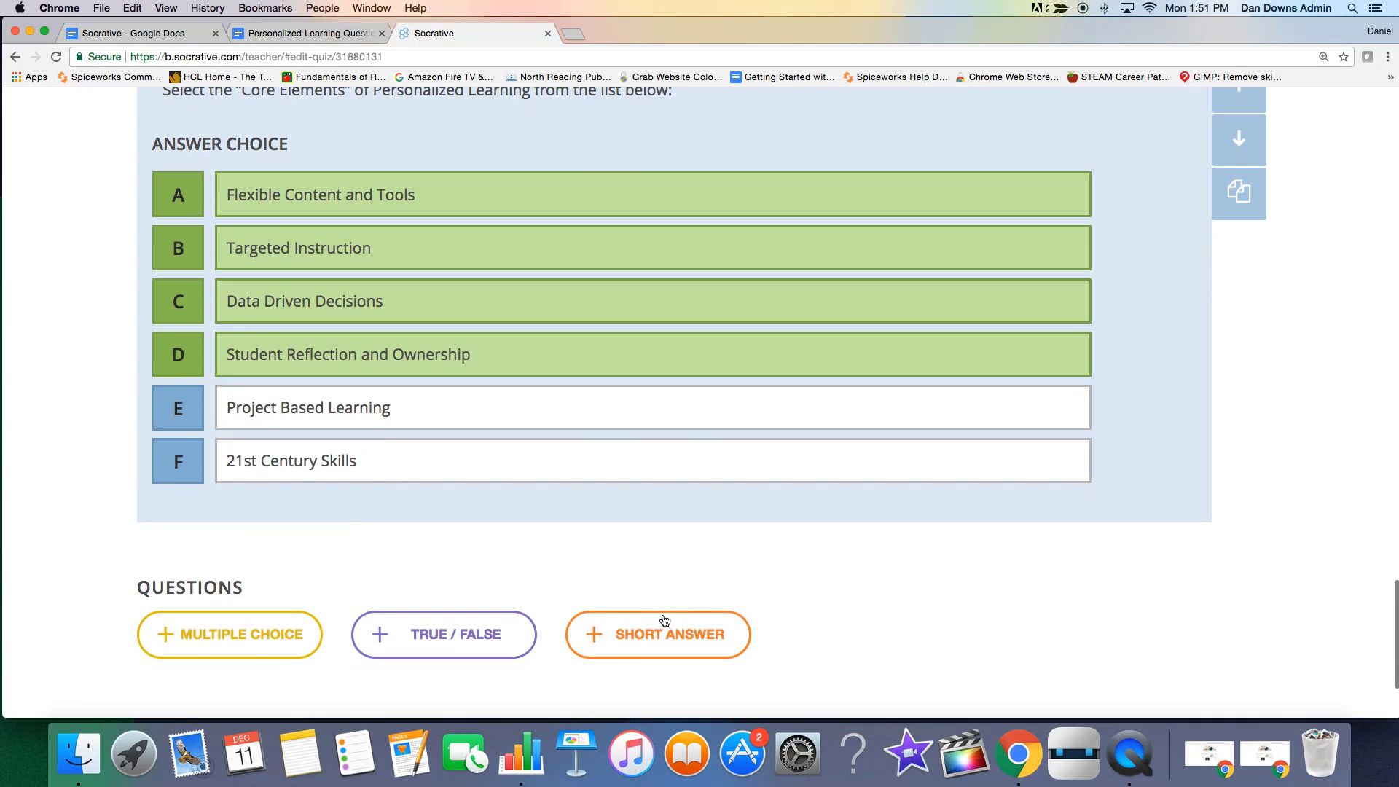
# Add a blank short answer question after question #5, then add a correct answer field to it and remove that field.
pyautogui.click(659, 634)
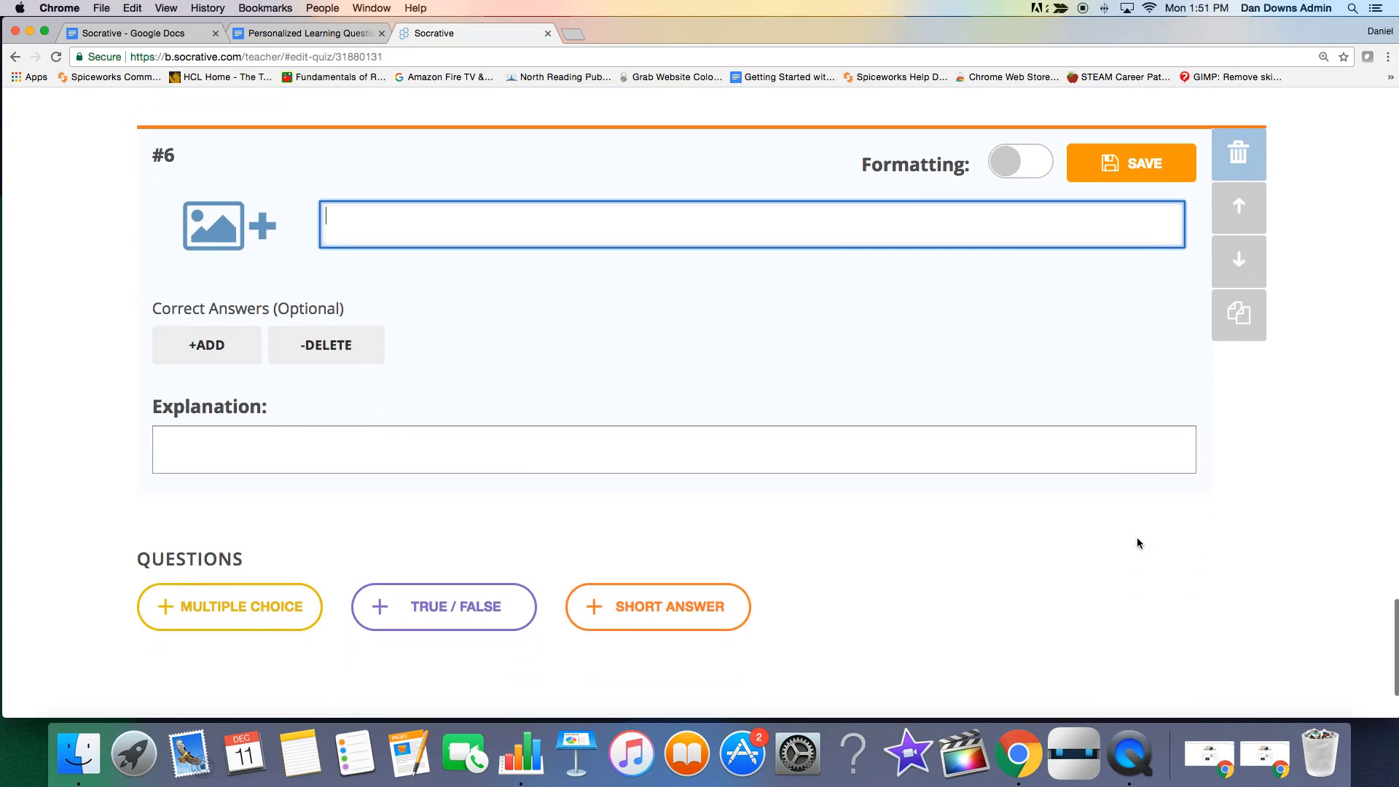
pyautogui.click(188, 438)
pyautogui.click(217, 342)
pyautogui.click(233, 341)
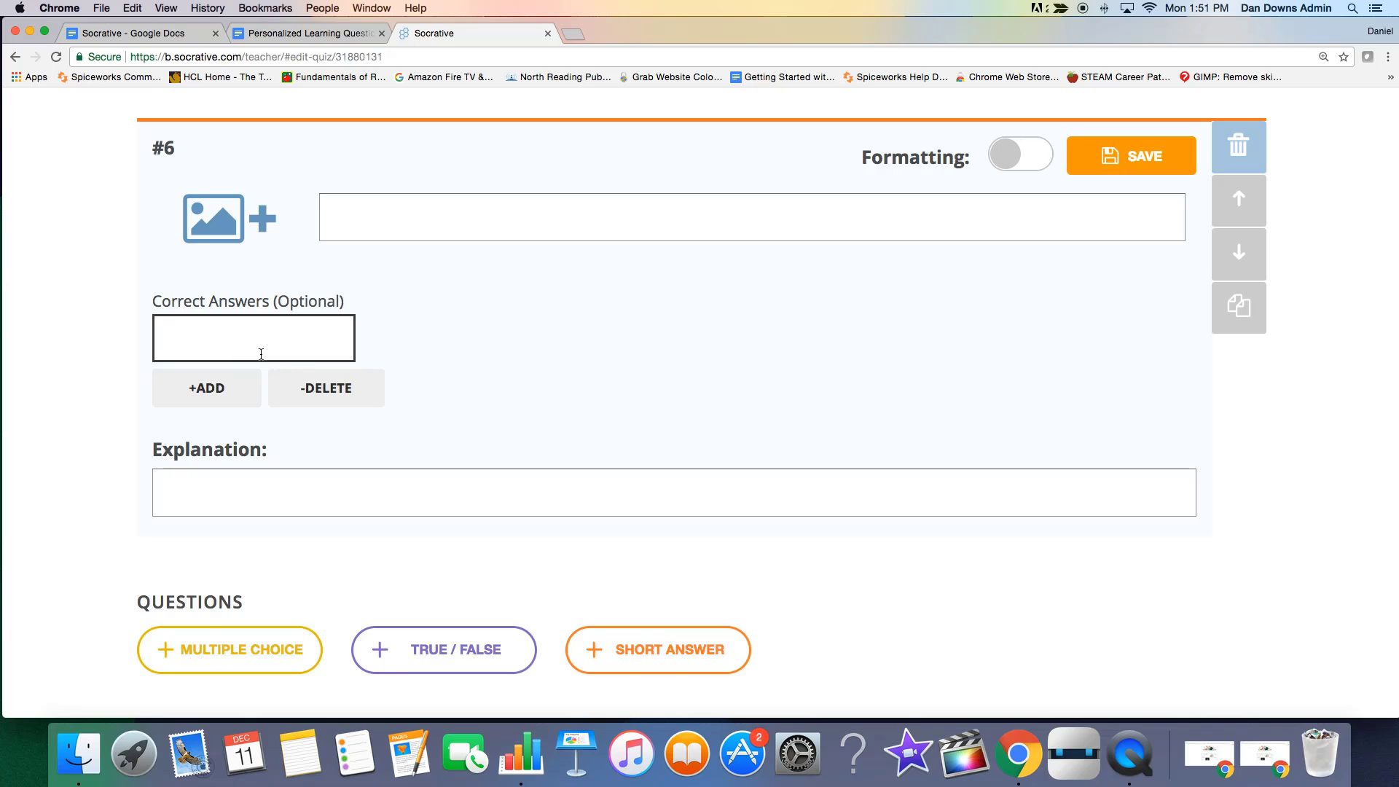
pyautogui.click(306, 397)
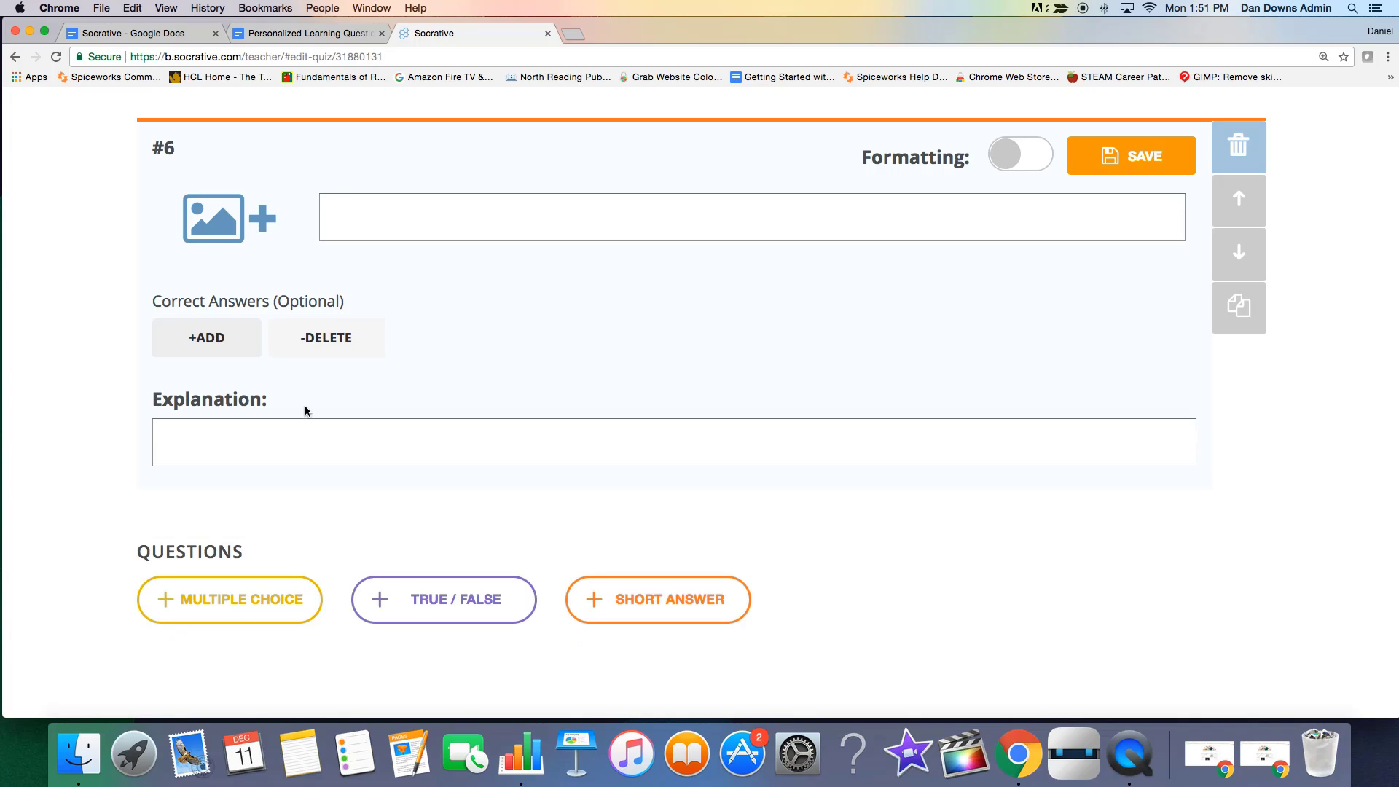
# Turn on text formatting for the blank short answer question, then delete the question.
pyautogui.click(268, 436)
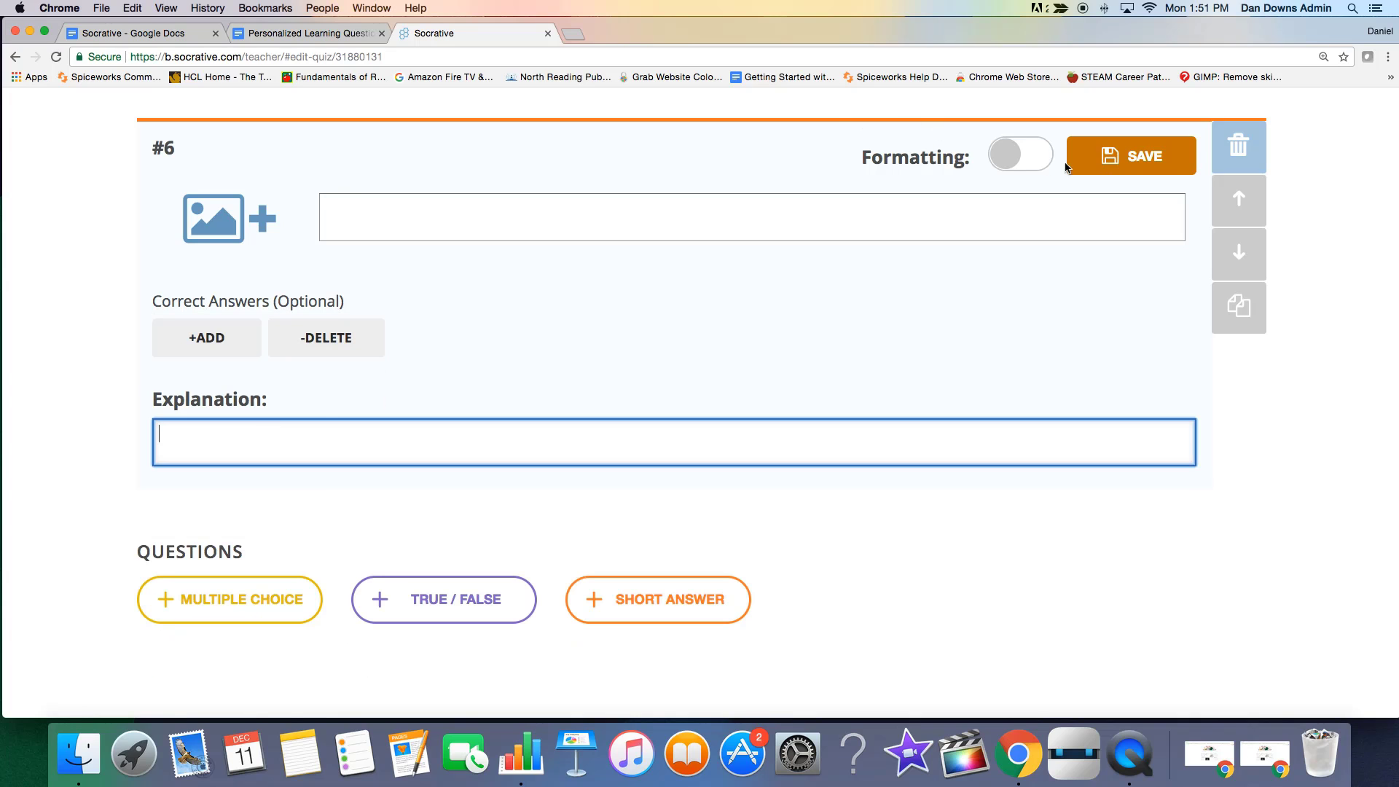
pyautogui.click(1016, 165)
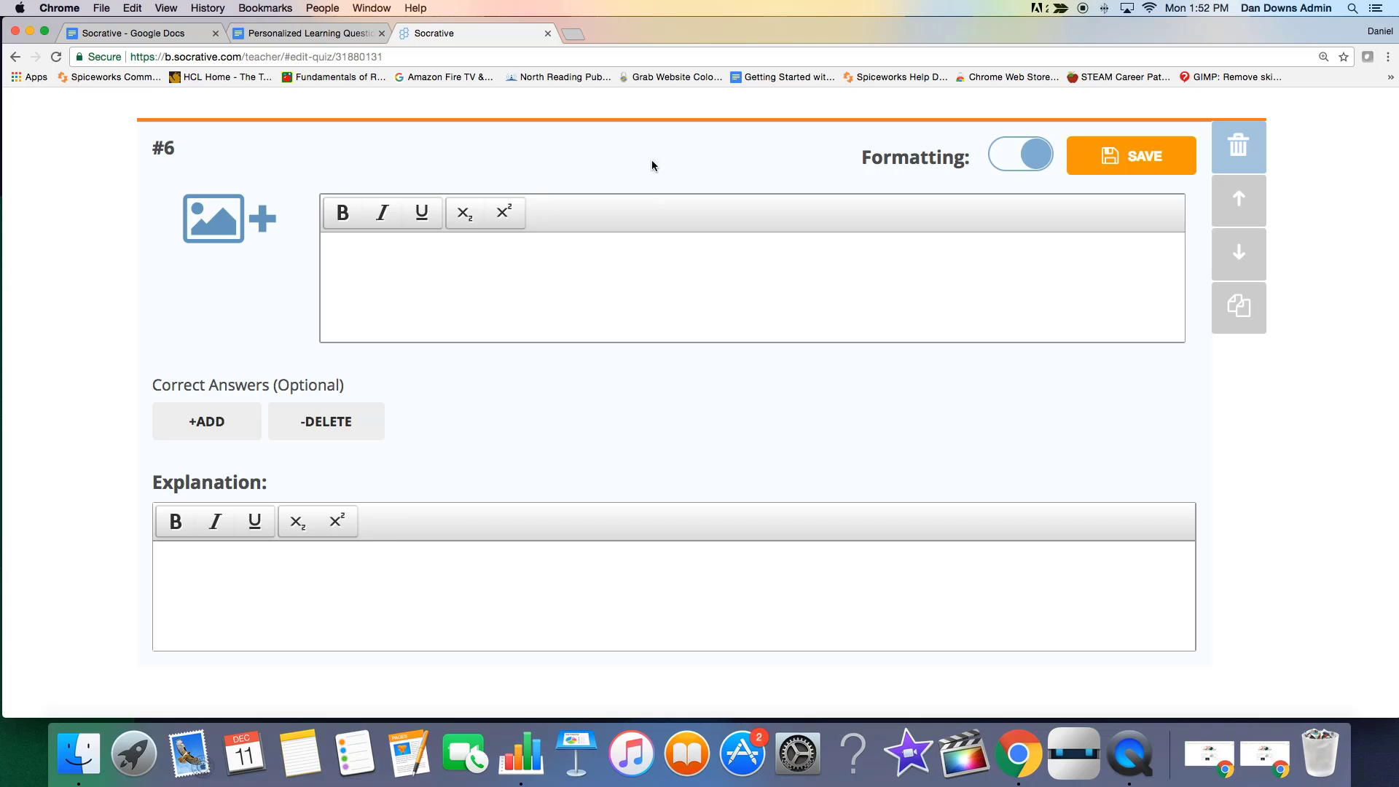
pyautogui.click(1238, 143)
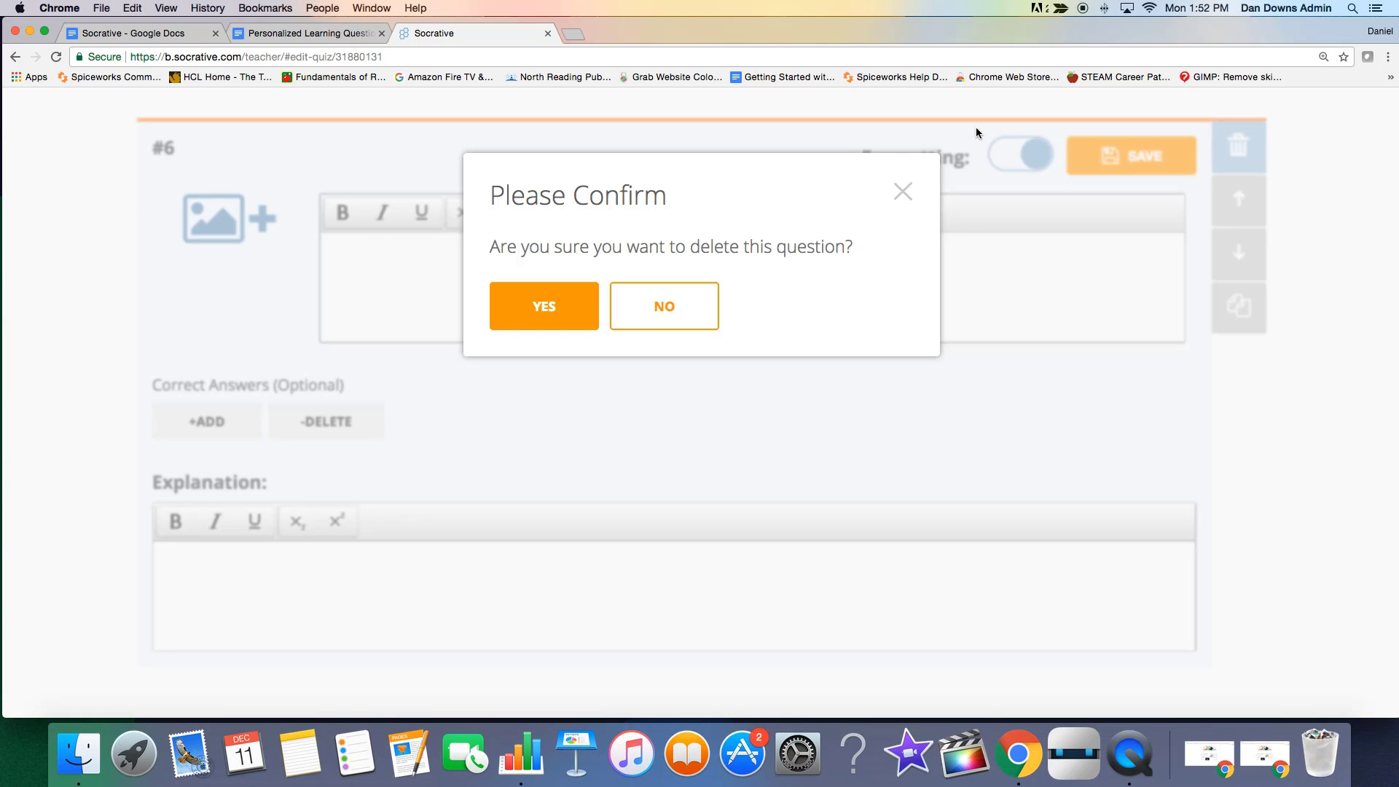
pyautogui.click(552, 323)
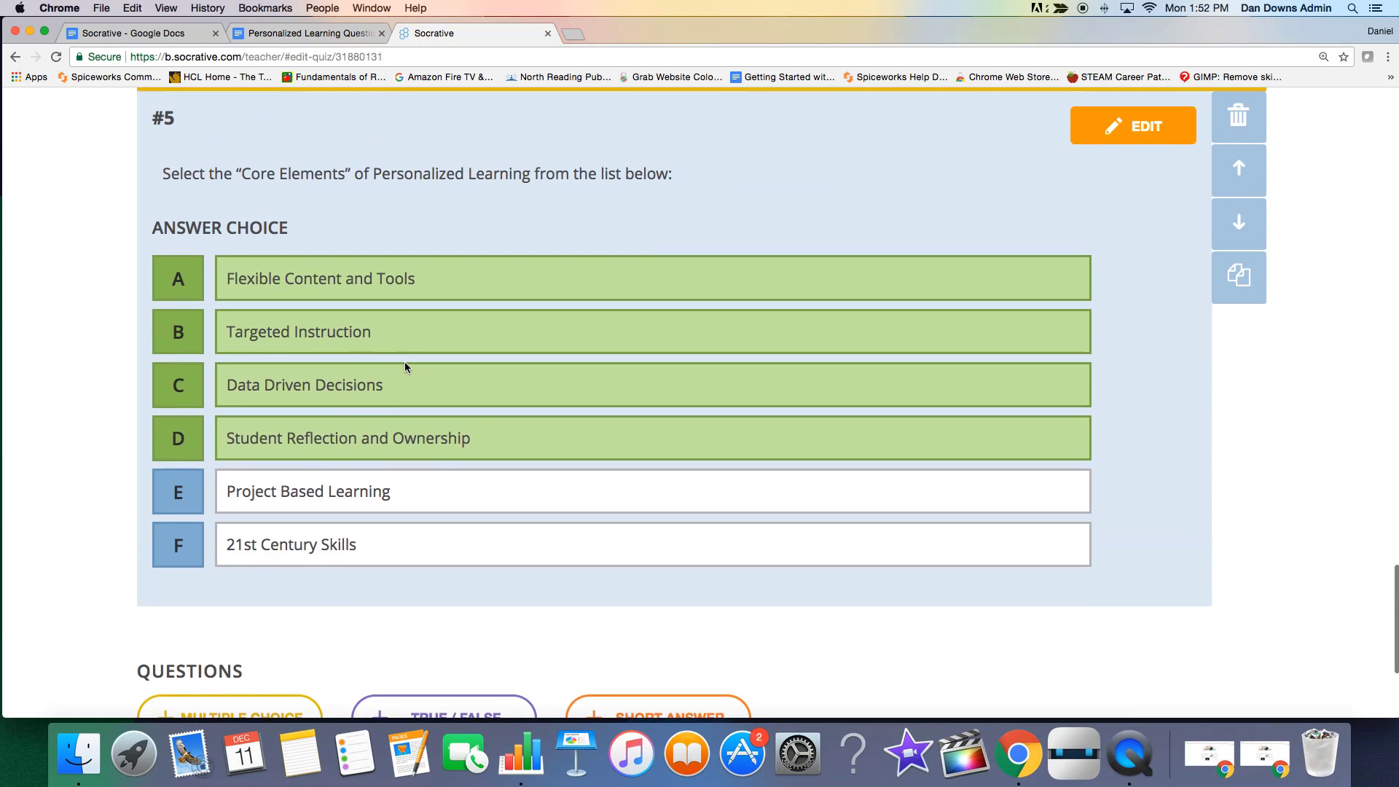
# Save the finished quiz and exit the quiz editor.
pyautogui.scroll(12, 405, 359)
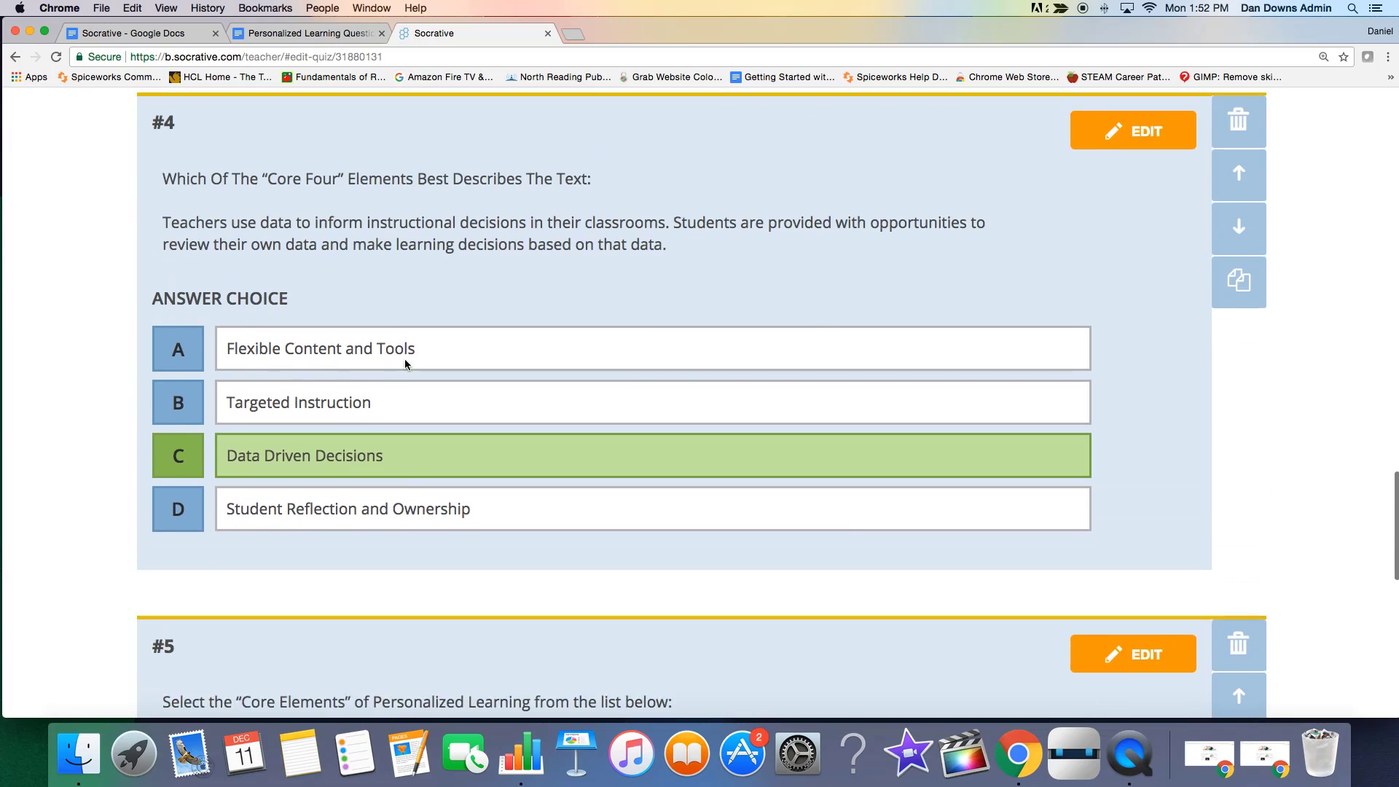
pyautogui.scroll(15, 404, 359)
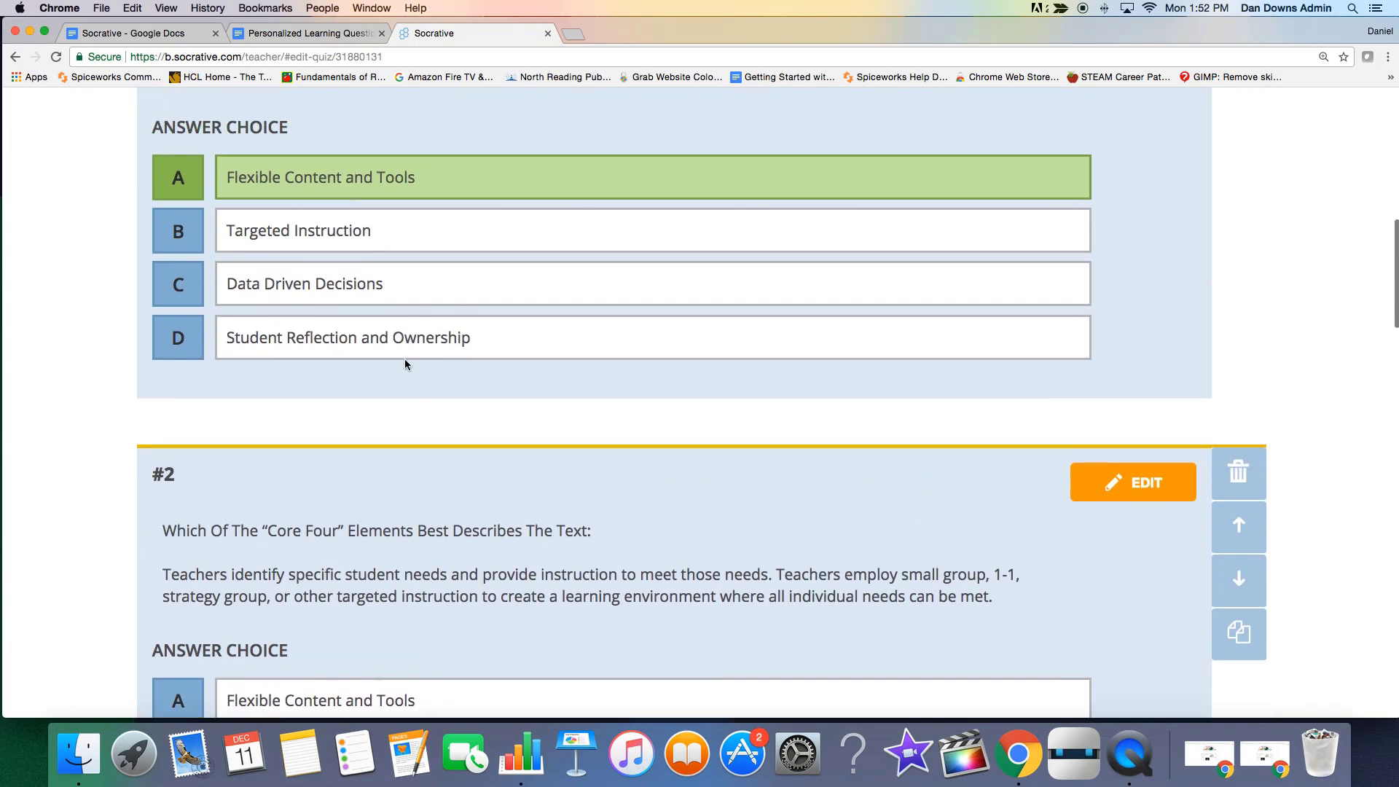
pyautogui.scroll(5, 405, 362)
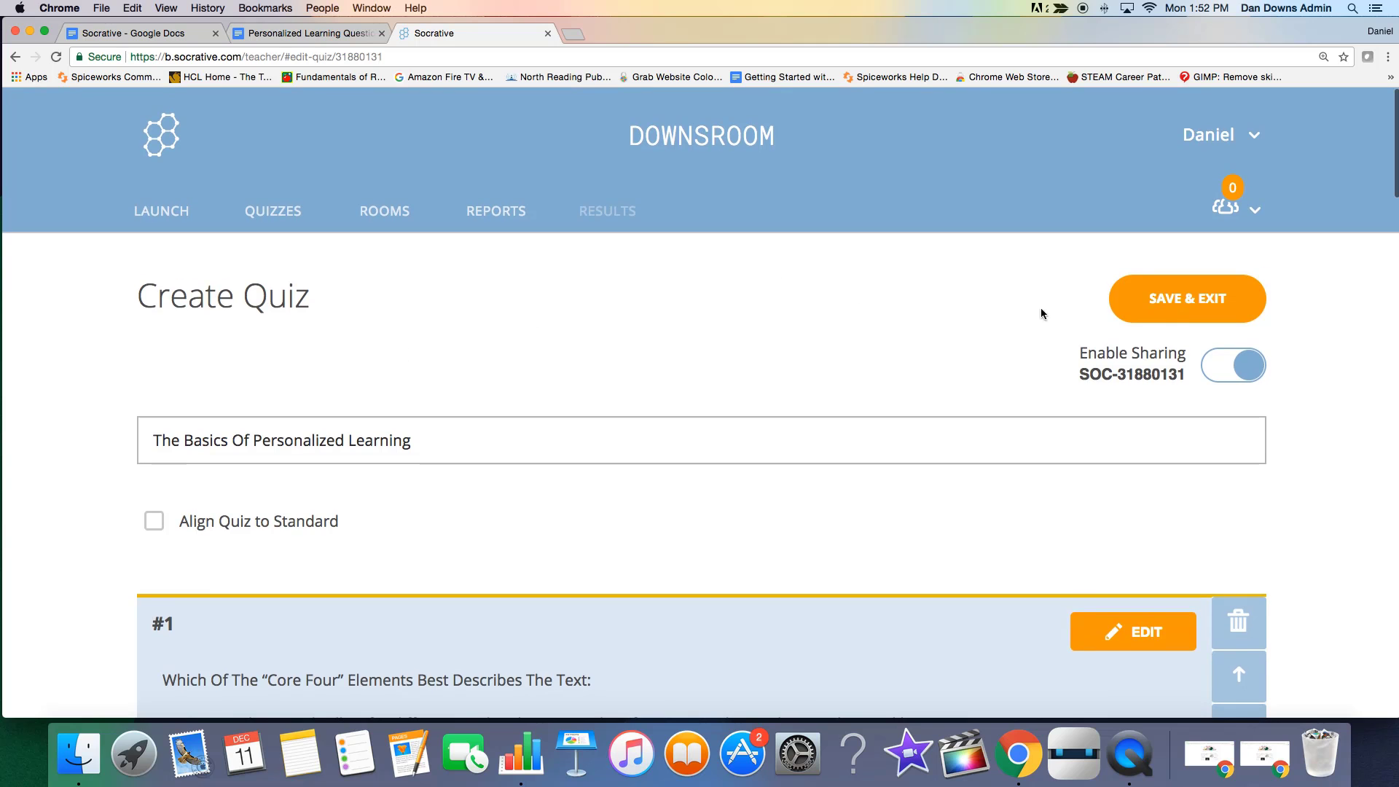
pyautogui.click(1148, 312)
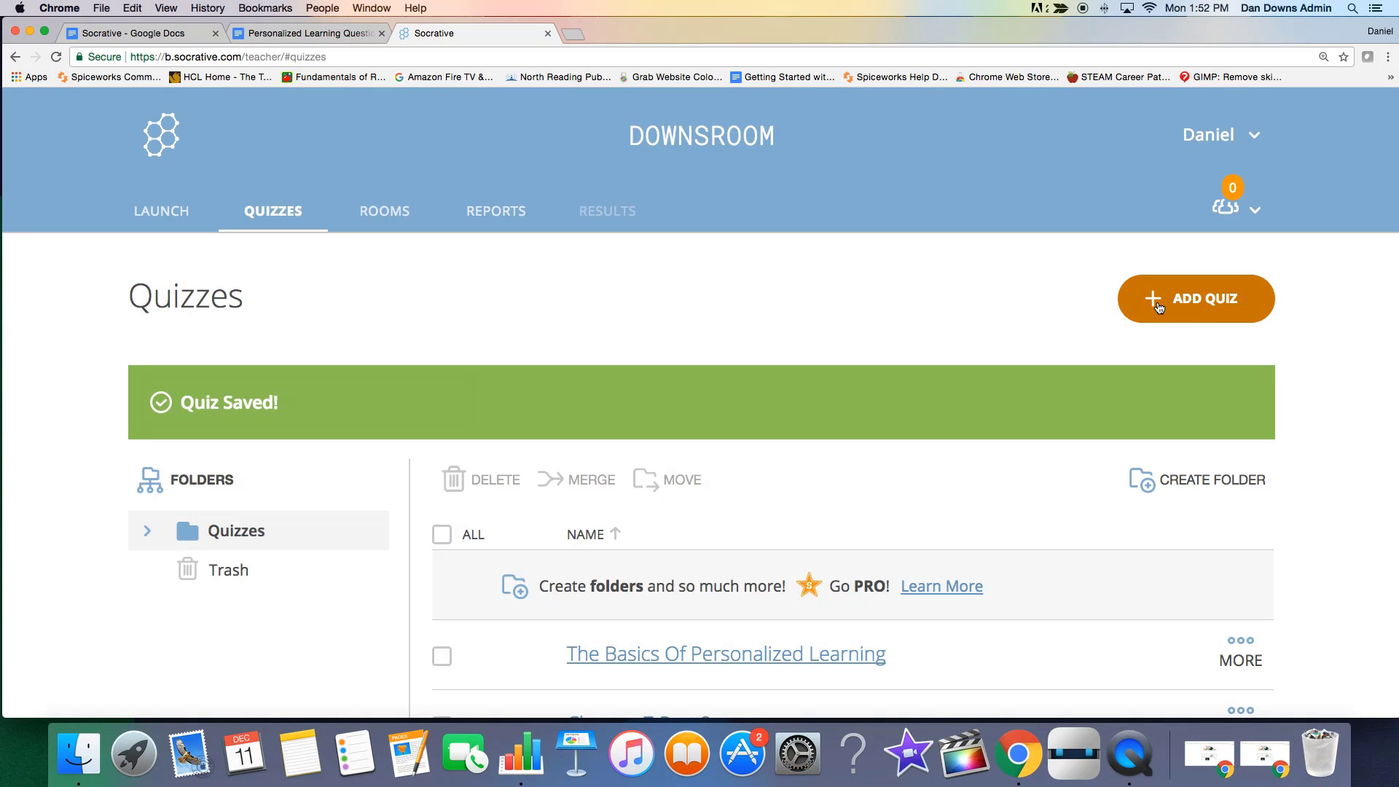
# Reopen the quiz "The Basics Of Personalized Learning" to review its questions, and save and exit it again.
pyautogui.scroll(-3, 373, 260)
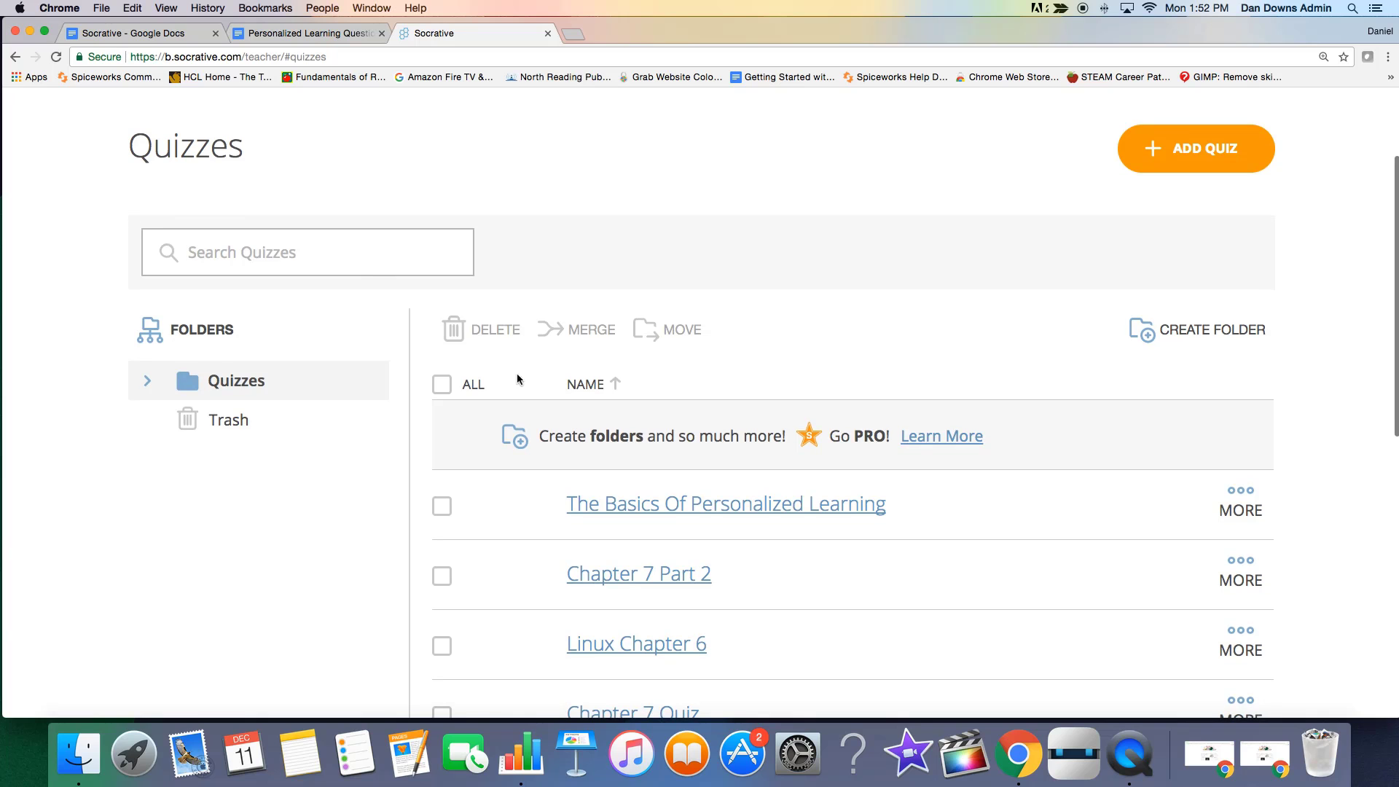
pyautogui.click(687, 504)
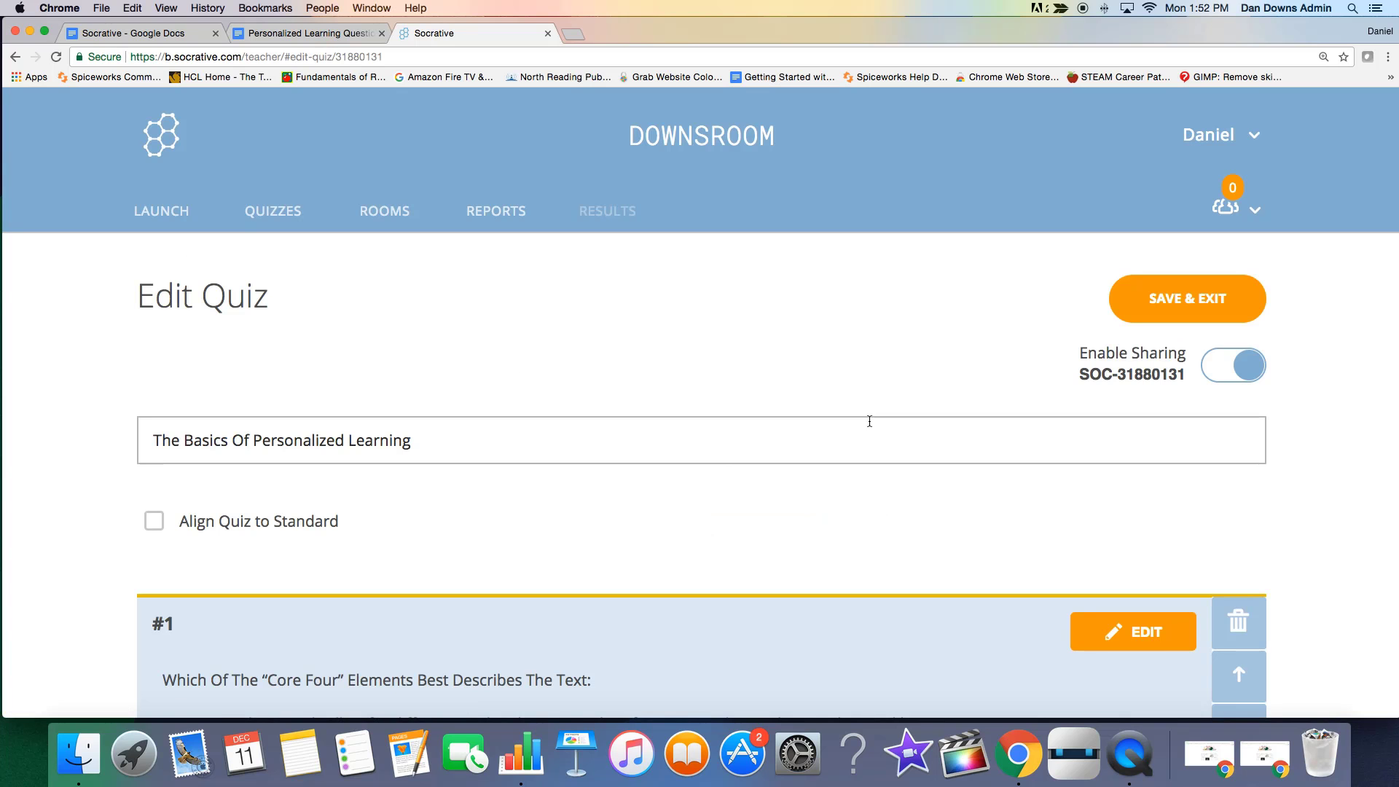
pyautogui.scroll(-3, 668, 407)
pyautogui.scroll(-3, 668, 408)
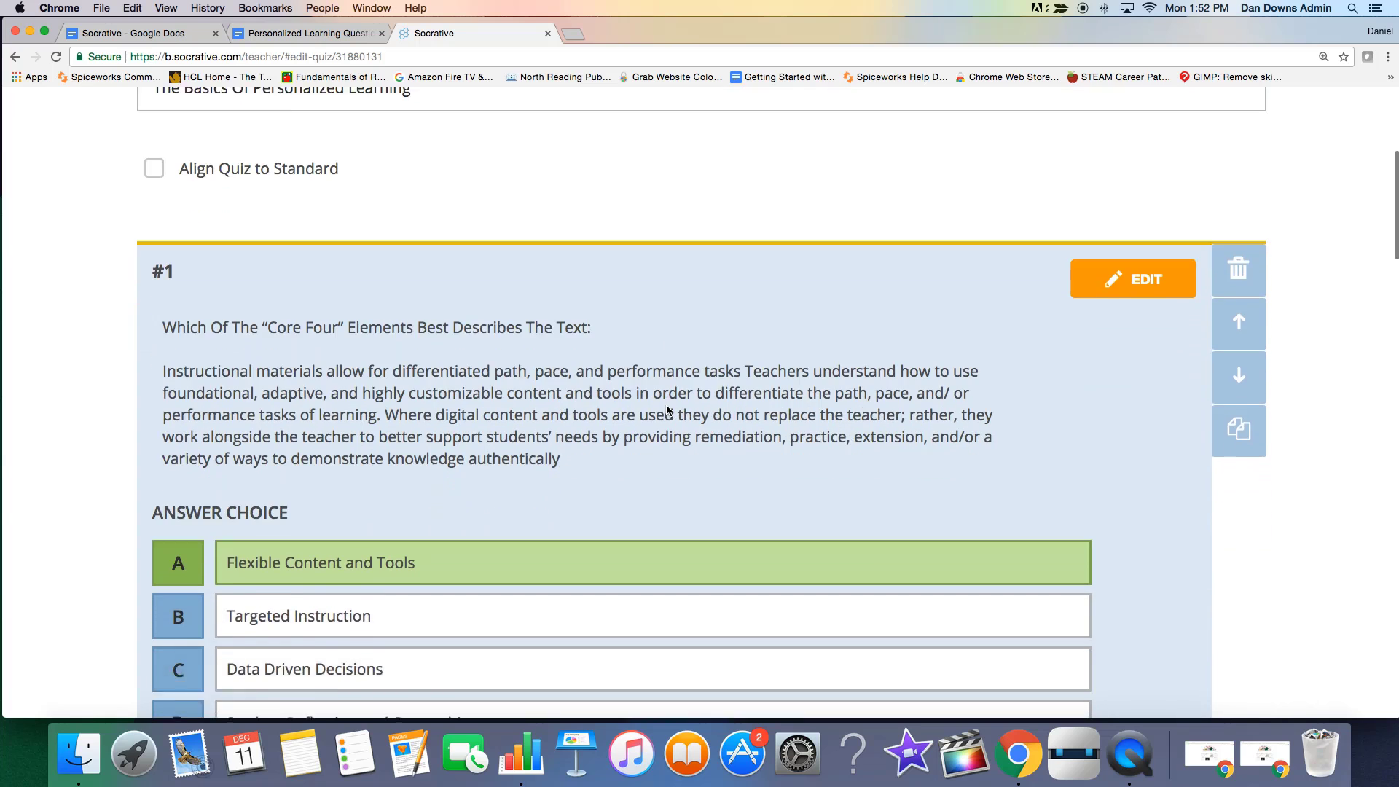
pyautogui.scroll(5, 666, 407)
pyautogui.click(1188, 299)
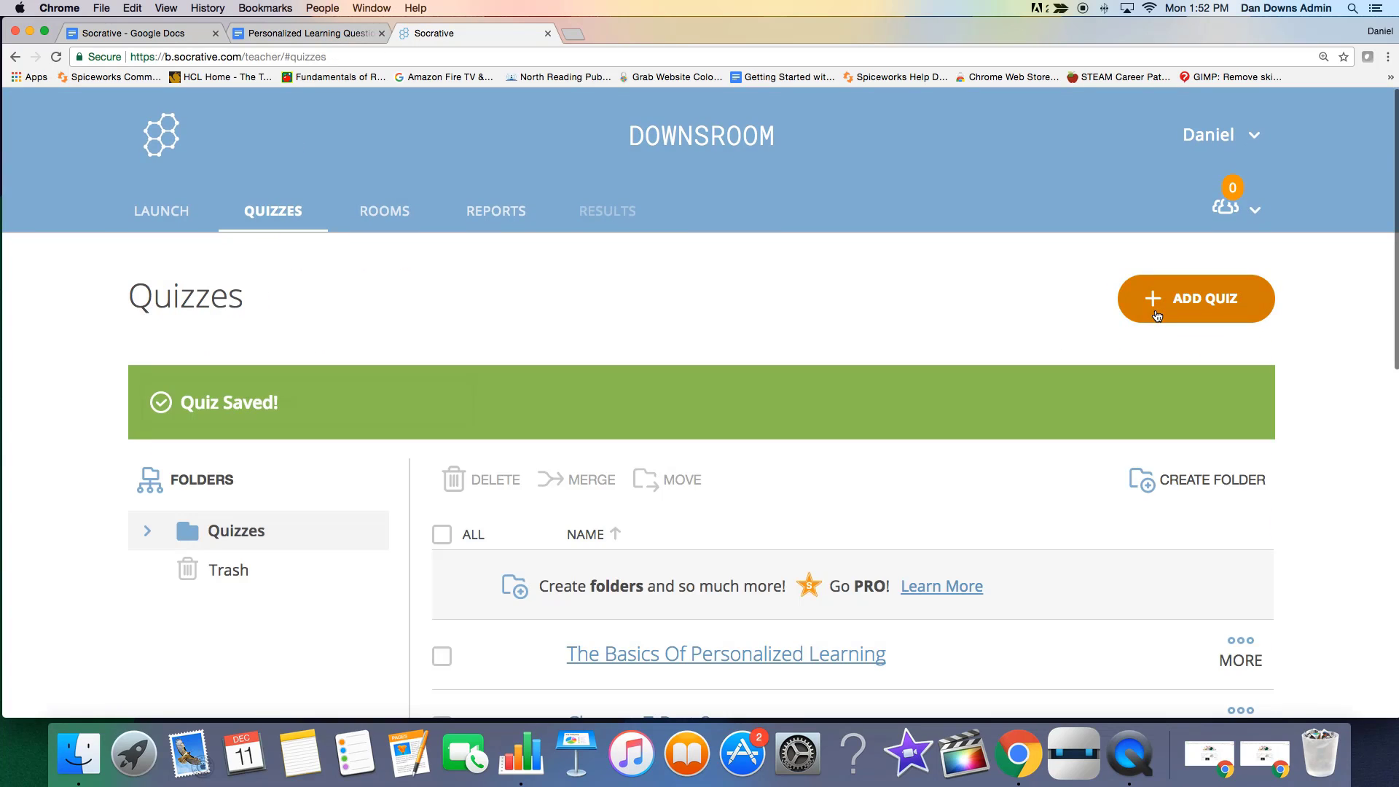
# View the list of rooms, try to add a room, and dismiss the Socrative PRO offer.
pyautogui.click(386, 220)
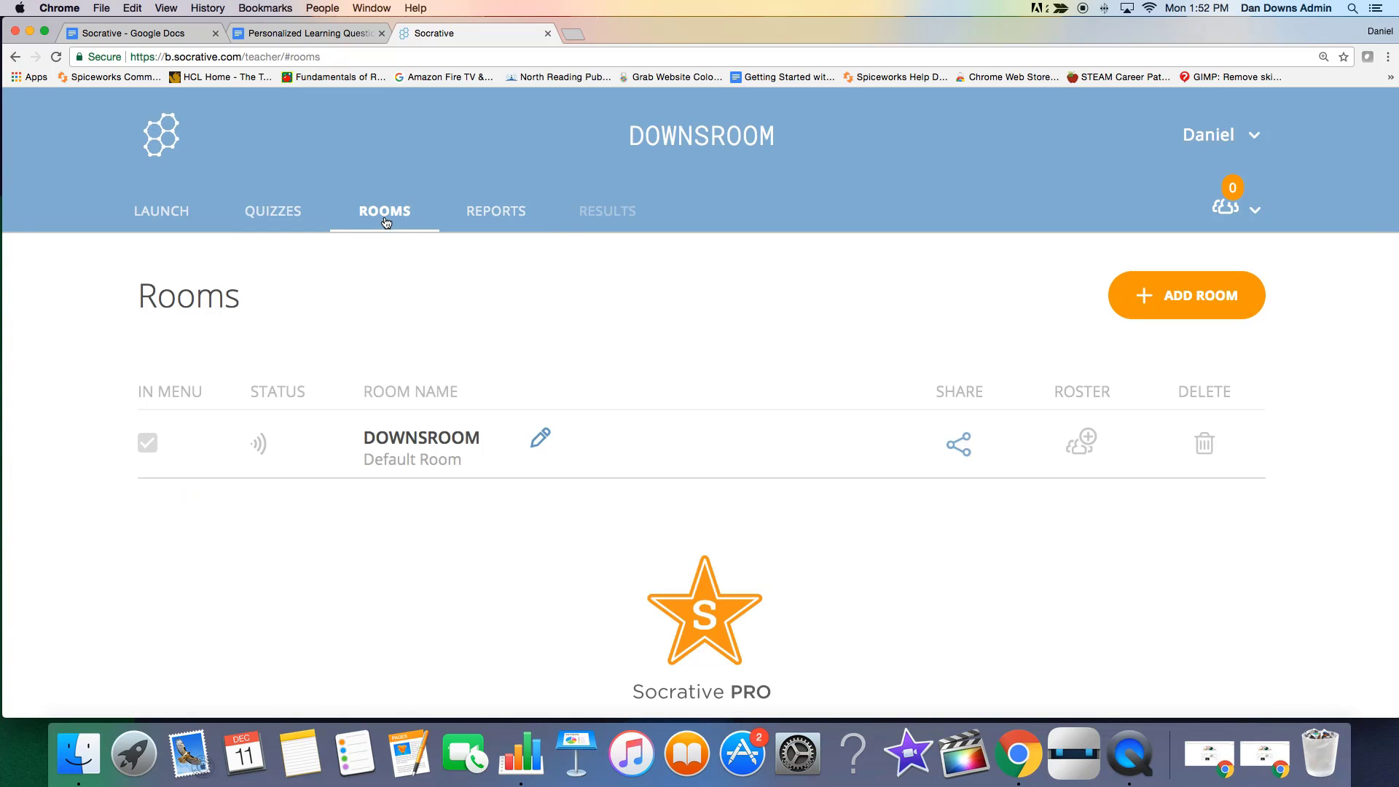
pyautogui.click(1178, 297)
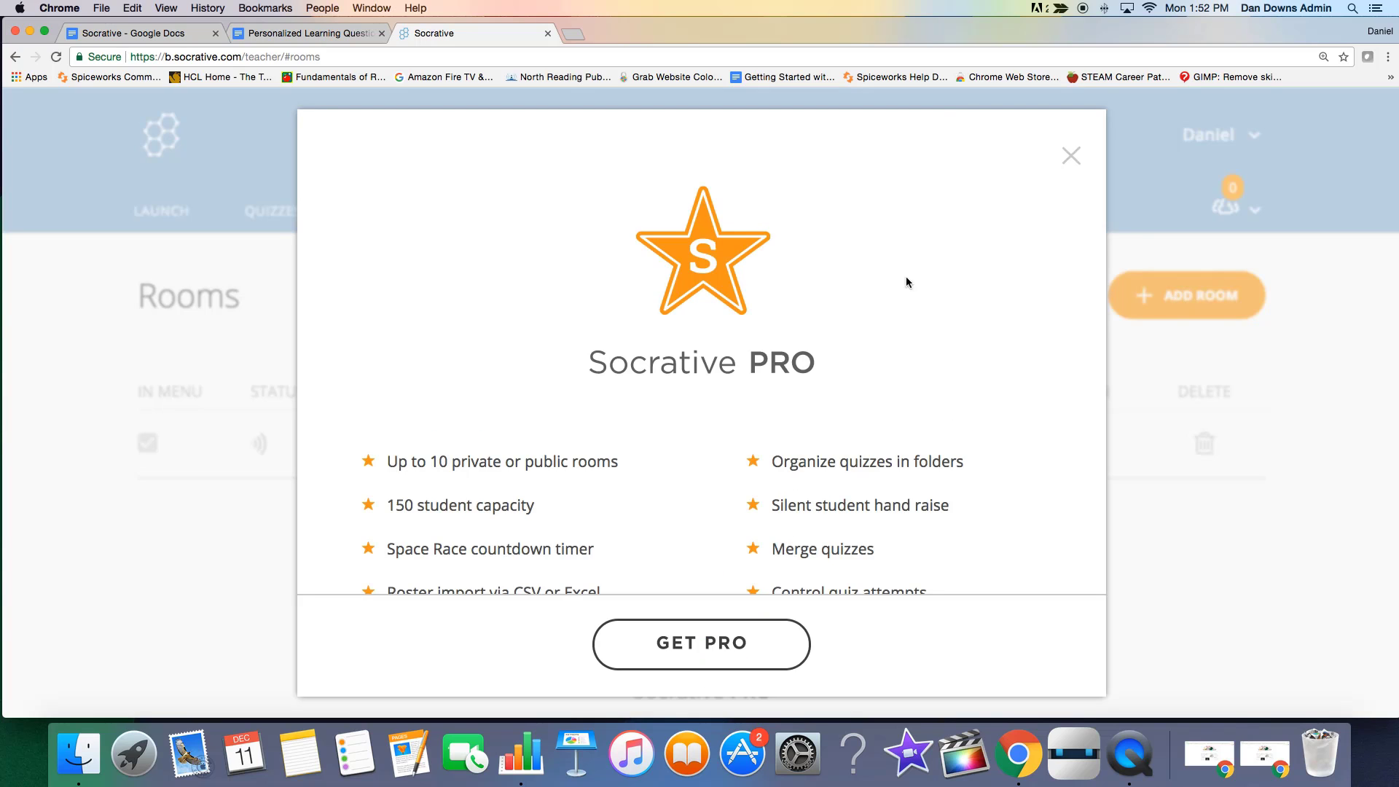
pyautogui.click(1072, 158)
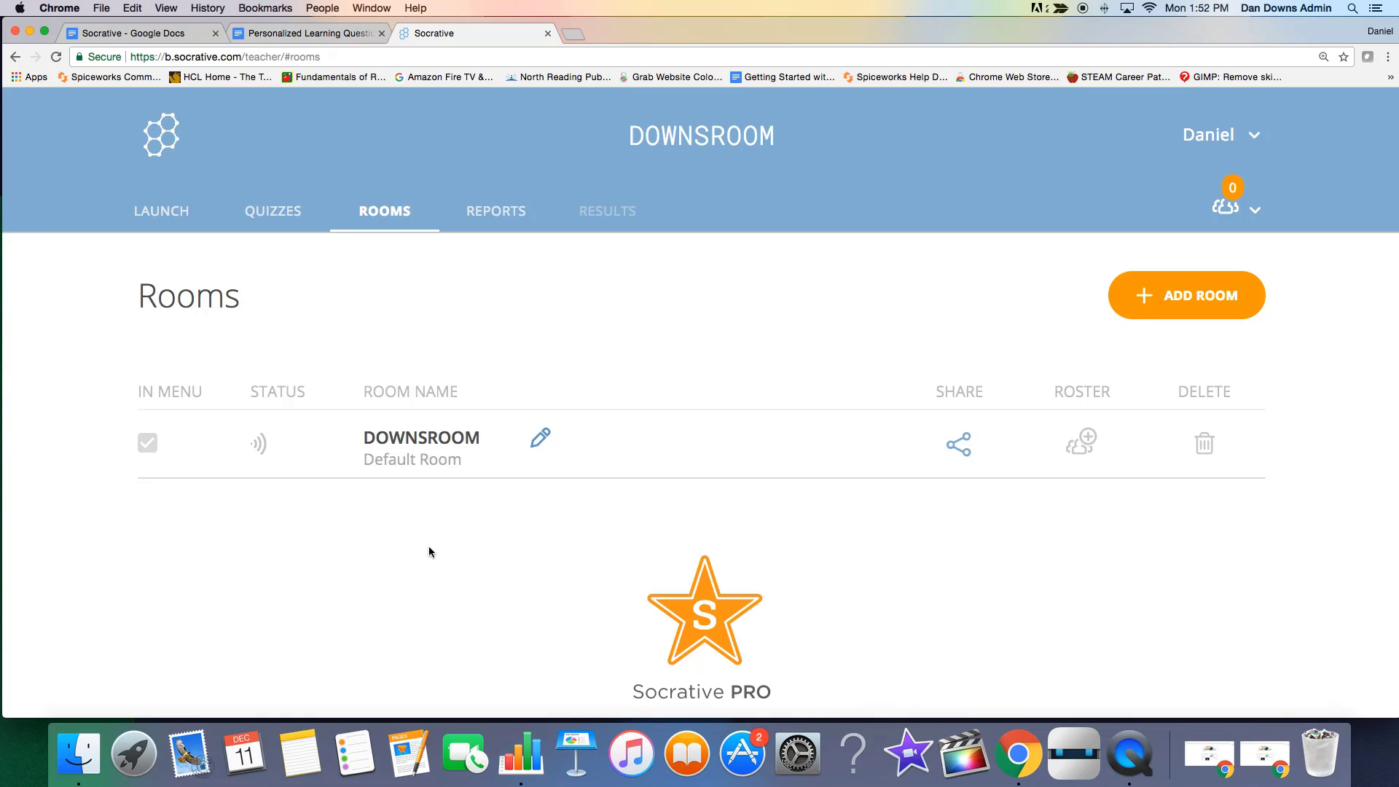
# Look at the default room's rename option without changing the name, and view the quiz reports.
pyautogui.scroll(-1, 431, 552)
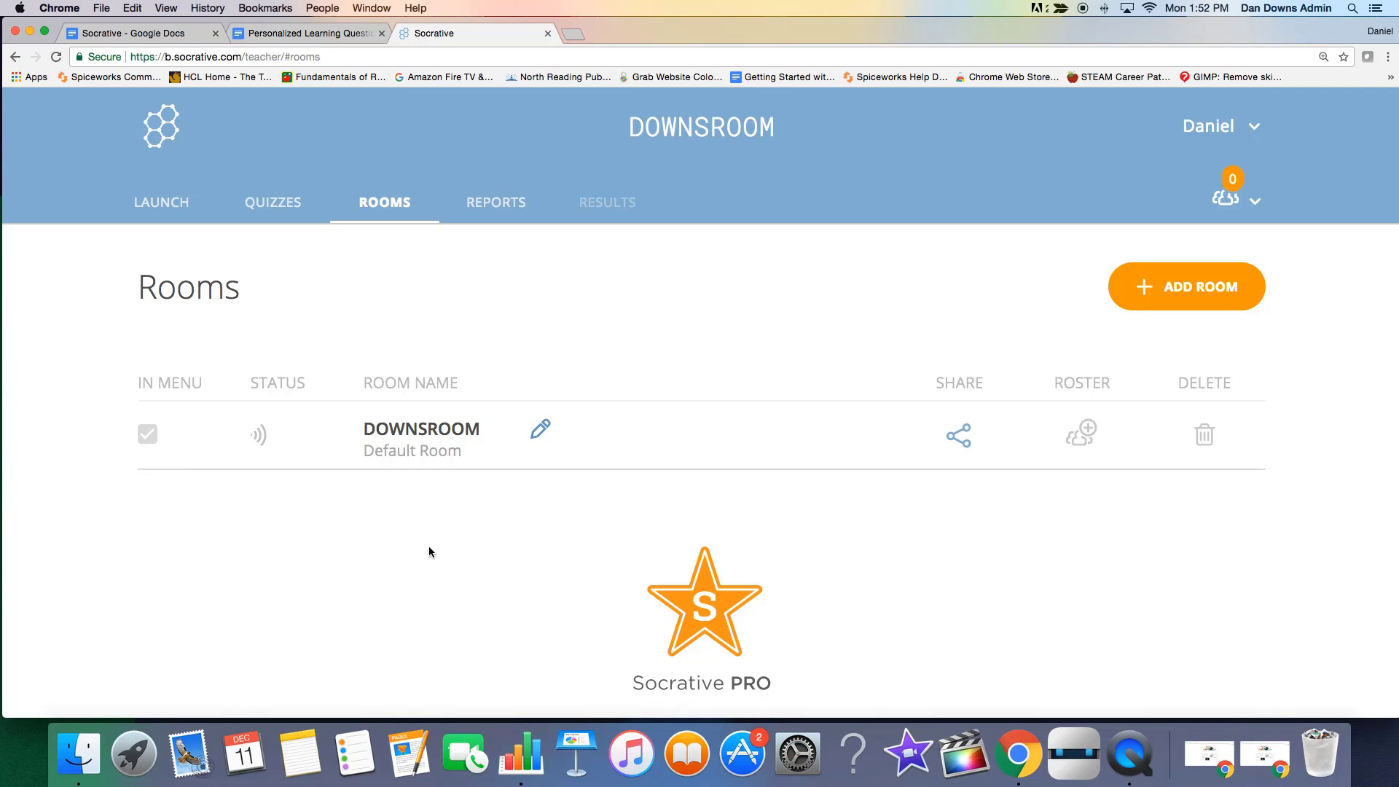
pyautogui.click(541, 430)
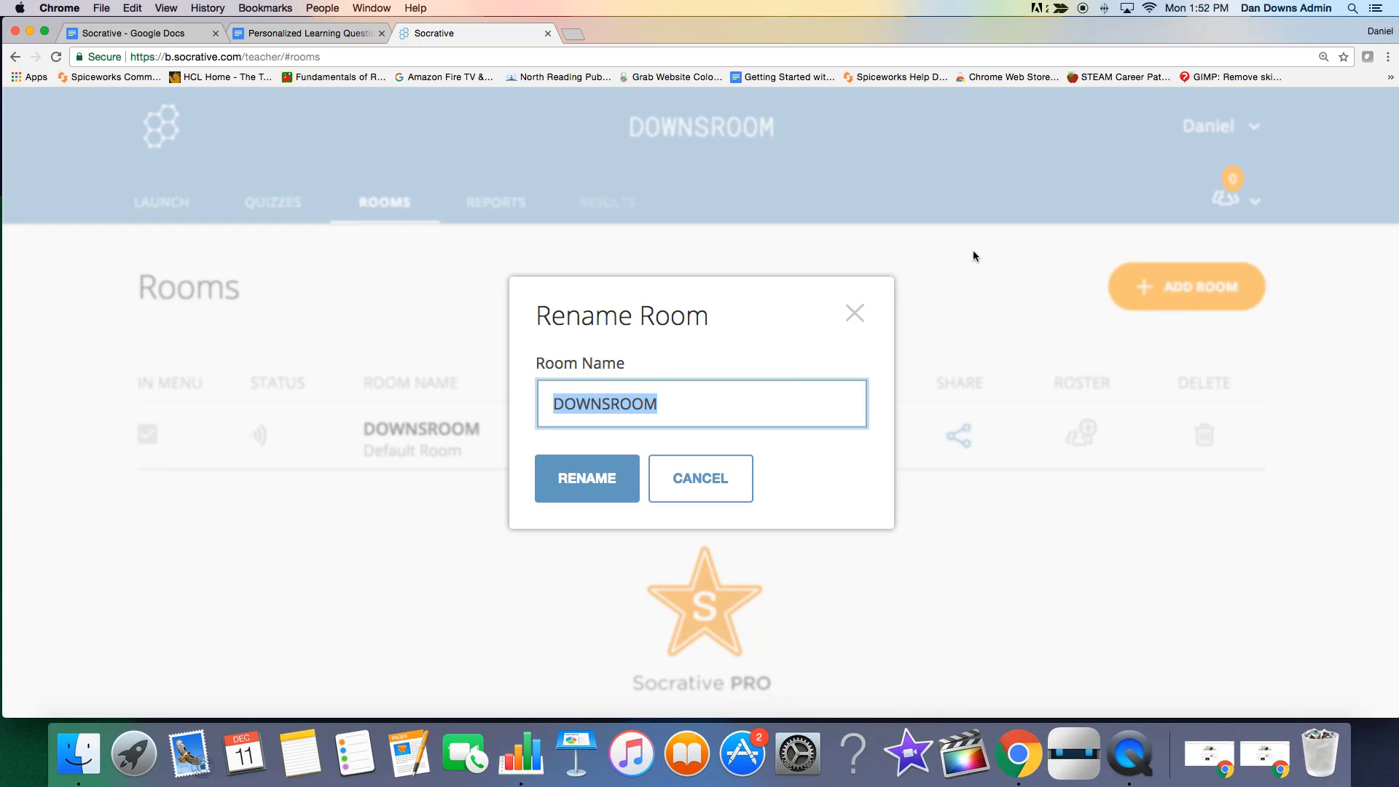
pyautogui.click(699, 481)
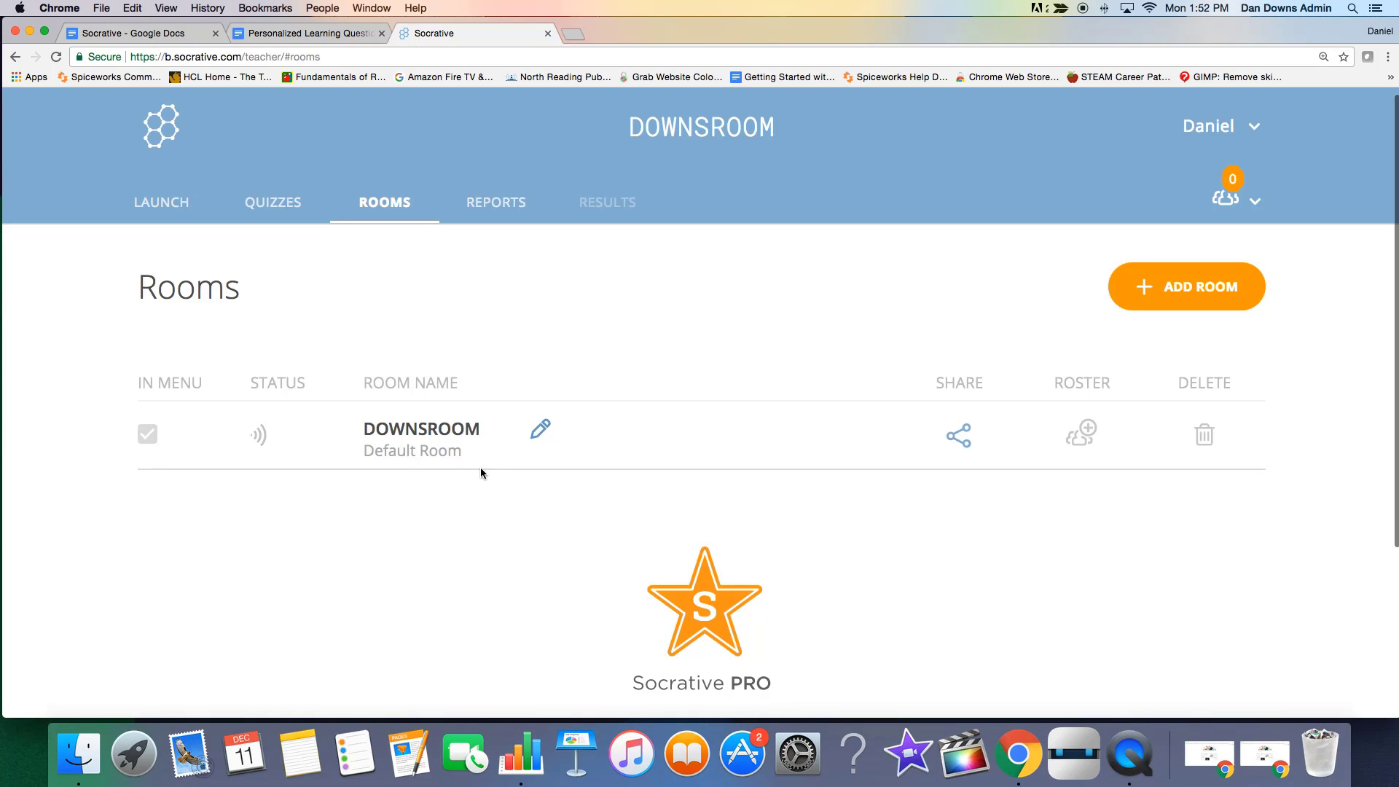
pyautogui.click(493, 204)
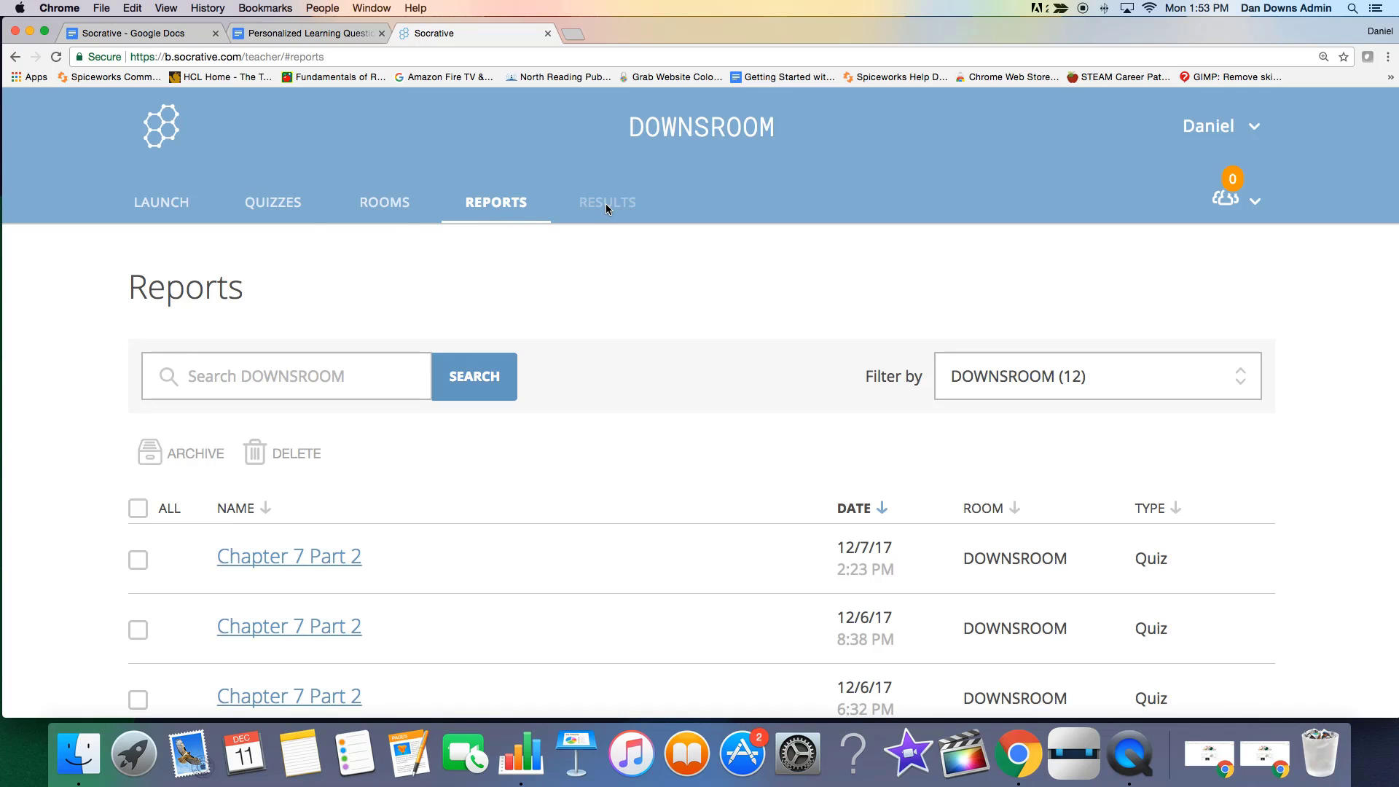
# Begin launching a quiz, choose "The Basics Of Personalized Learning" and proceed to the delivery method and settings.
pyautogui.click(161, 213)
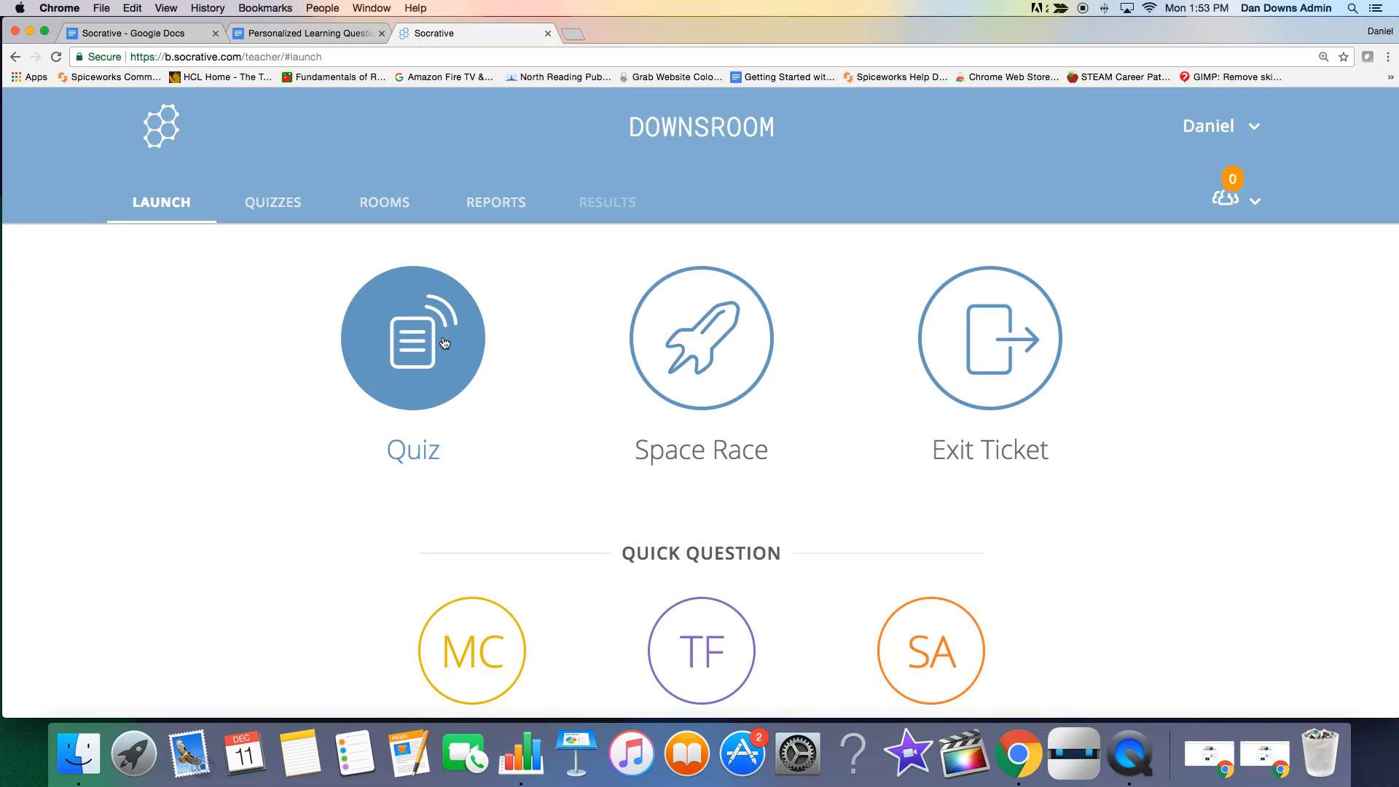
pyautogui.click(414, 342)
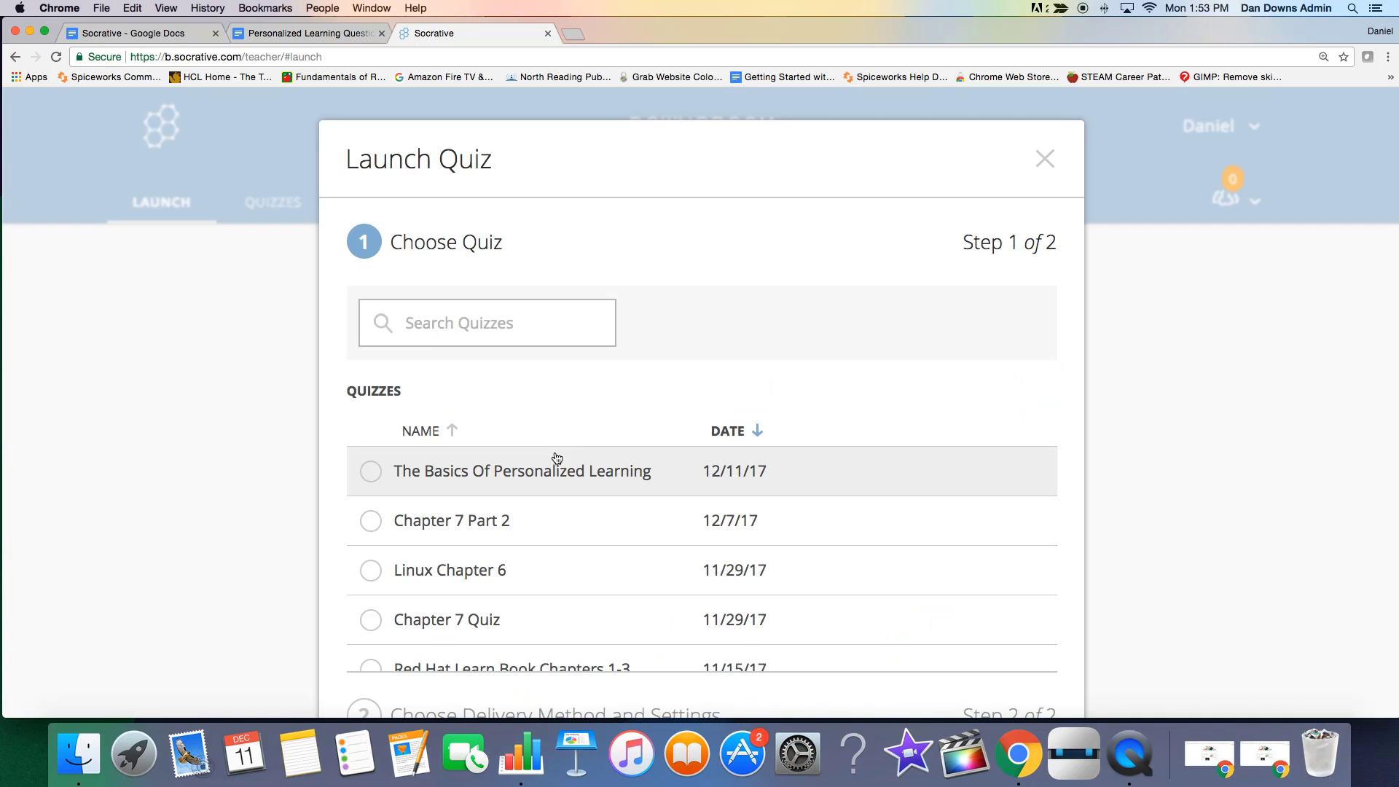
pyautogui.click(548, 475)
pyautogui.scroll(-10, 590, 476)
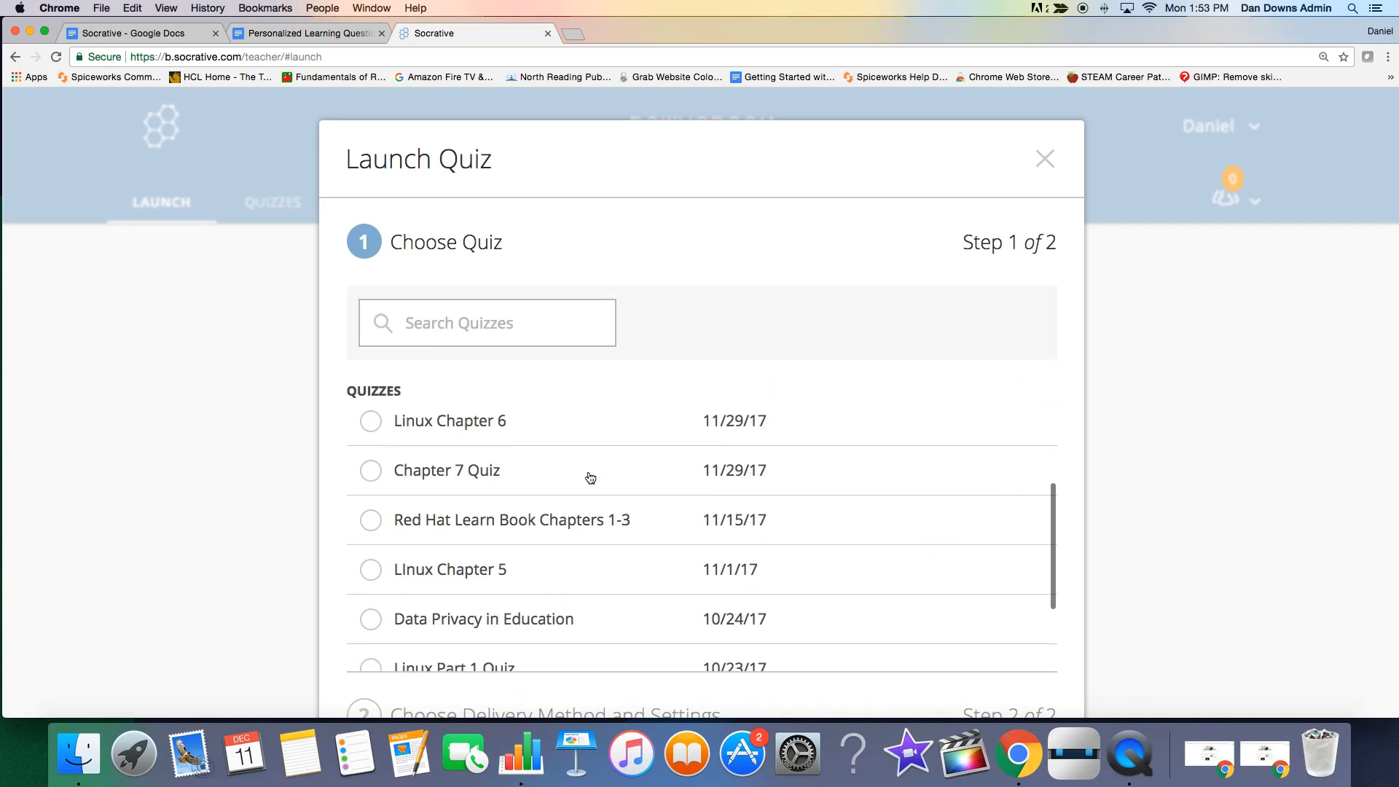
pyautogui.click(977, 639)
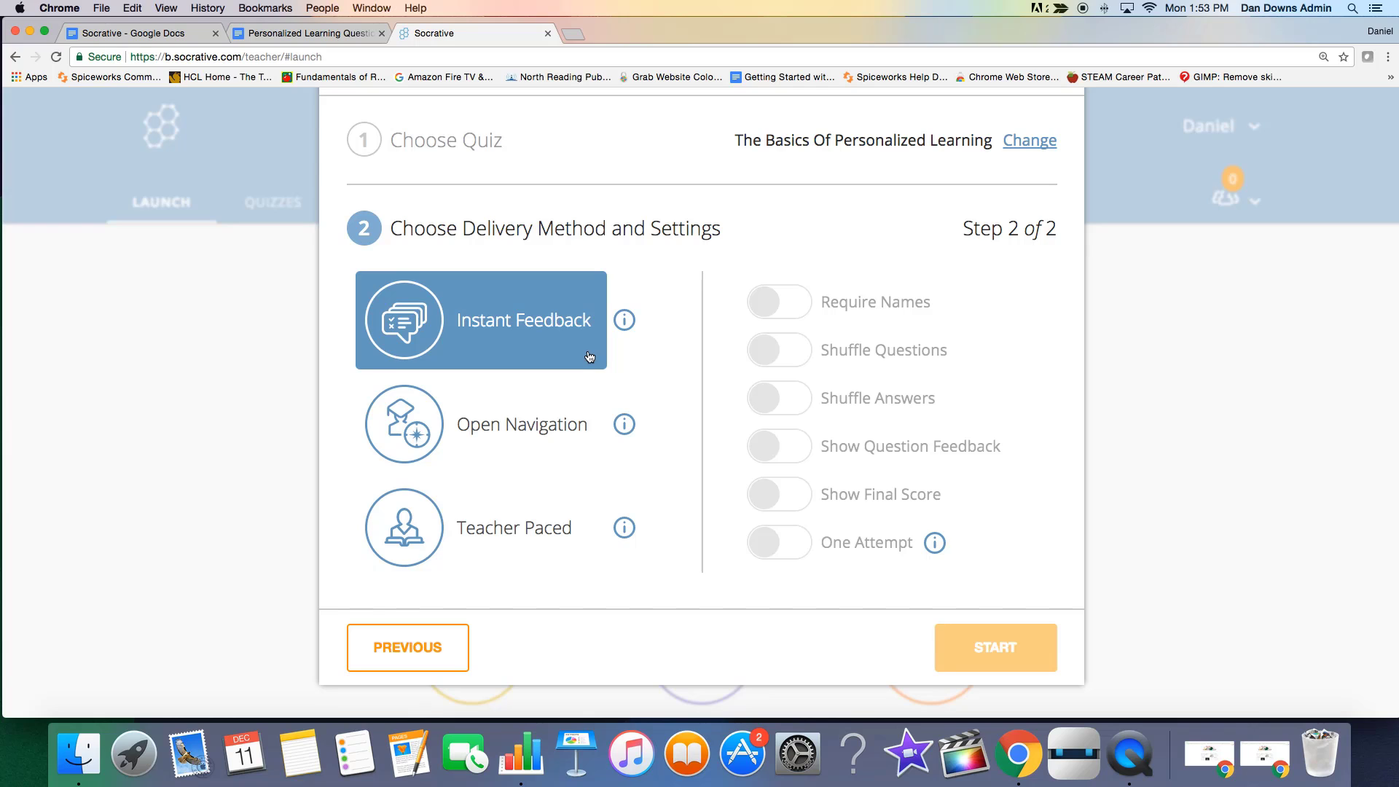
# Read the descriptions of the Instant Feedback, Open Navigation and Teacher Paced delivery methods.
pyautogui.click(624, 321)
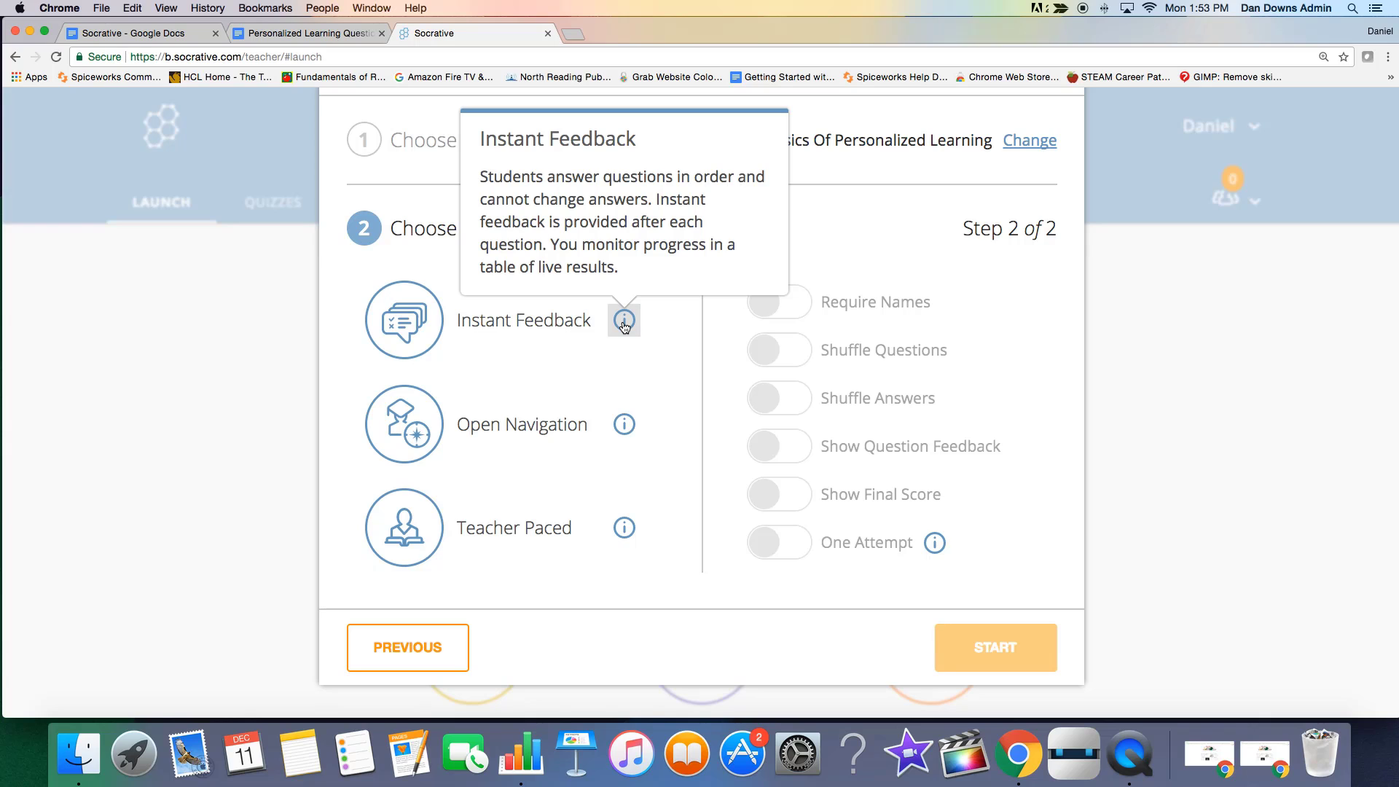
pyautogui.click(624, 435)
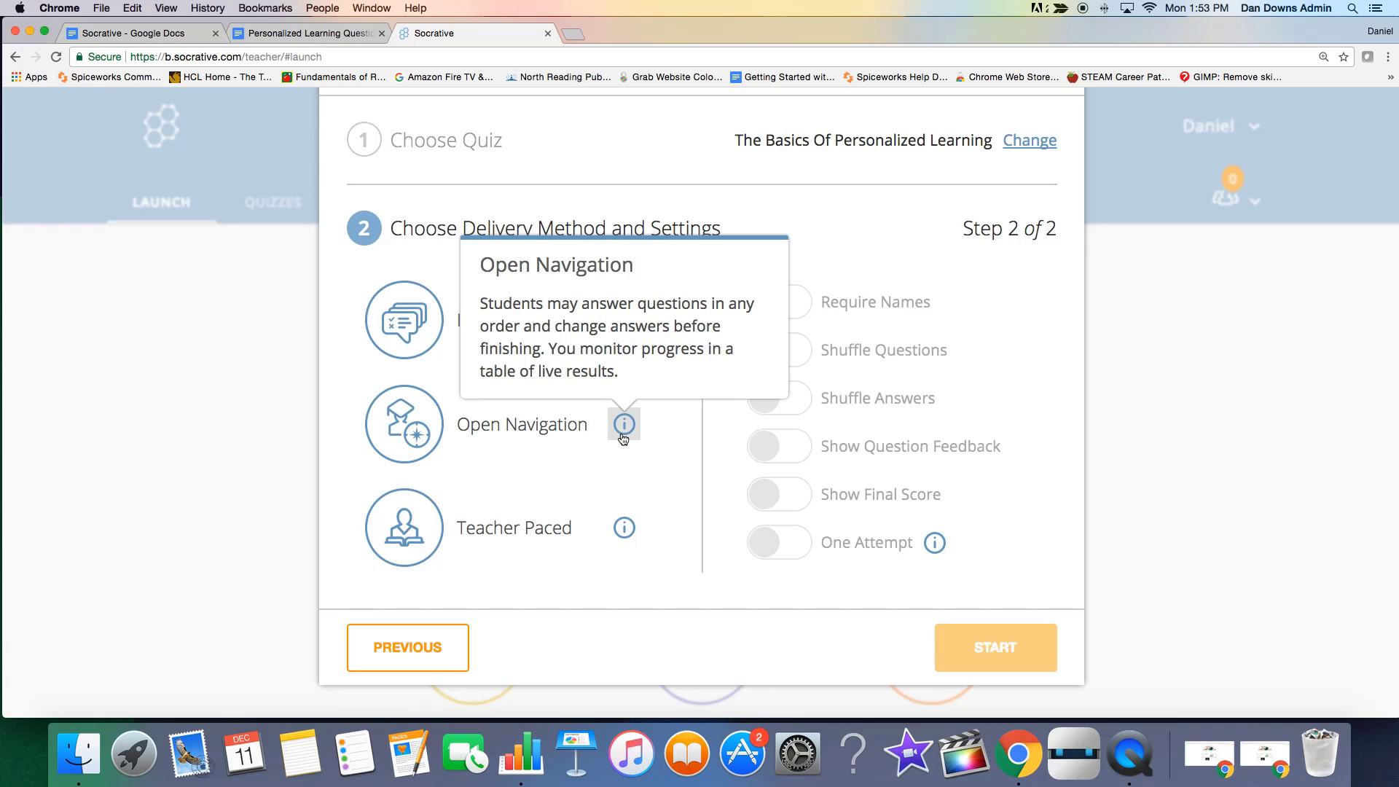
pyautogui.click(625, 532)
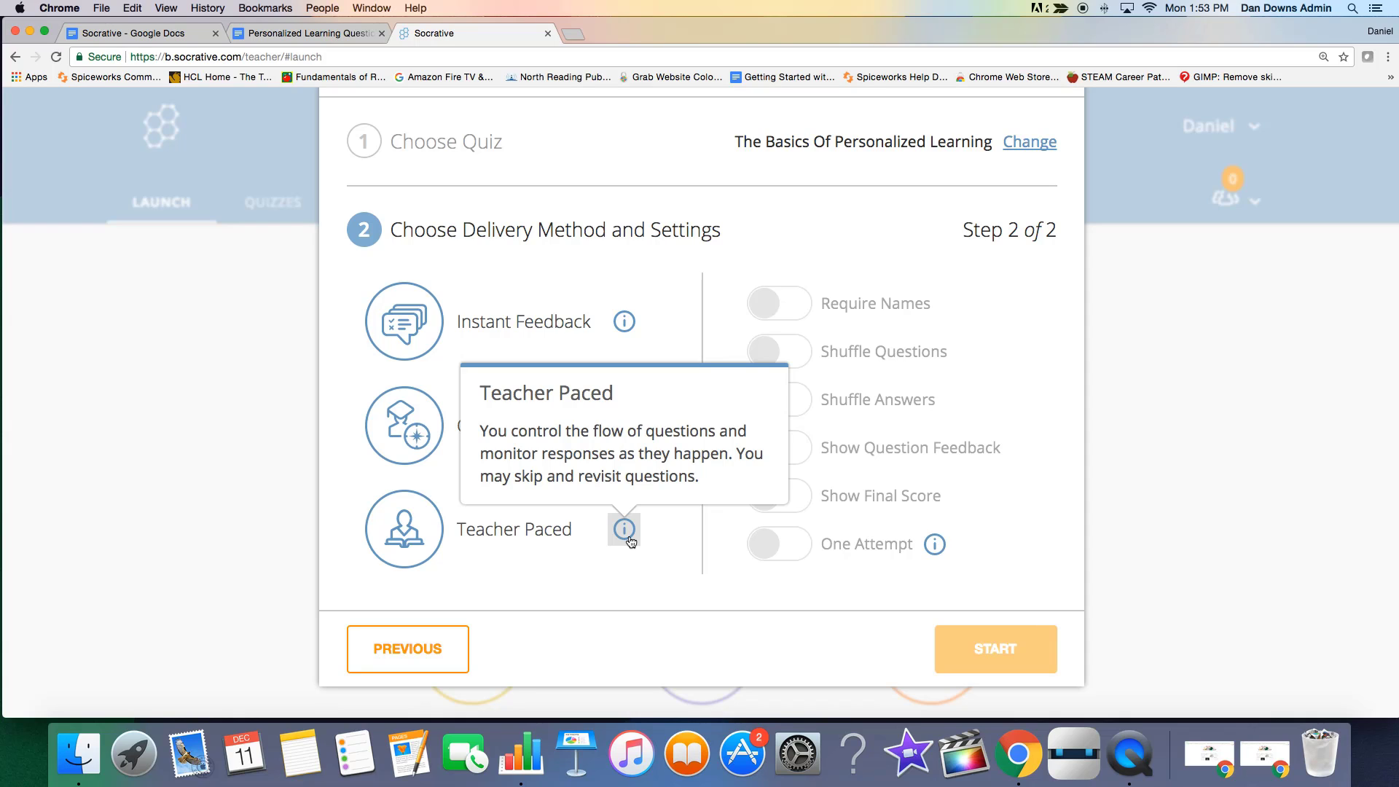
pyautogui.click(607, 575)
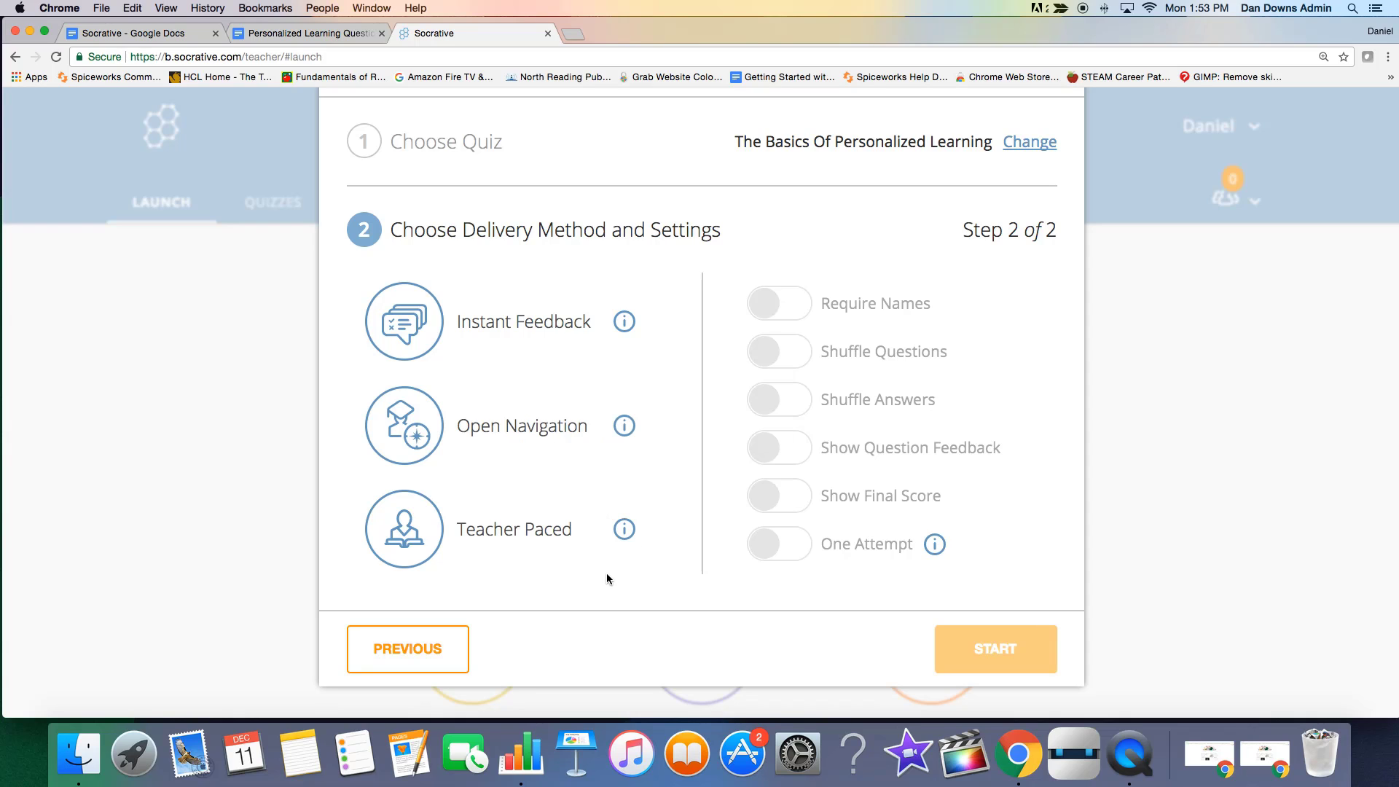
# Compare the settings offered by Open Navigation and Instant Feedback, and select Open Navigation as the delivery method.
pyautogui.click(520, 426)
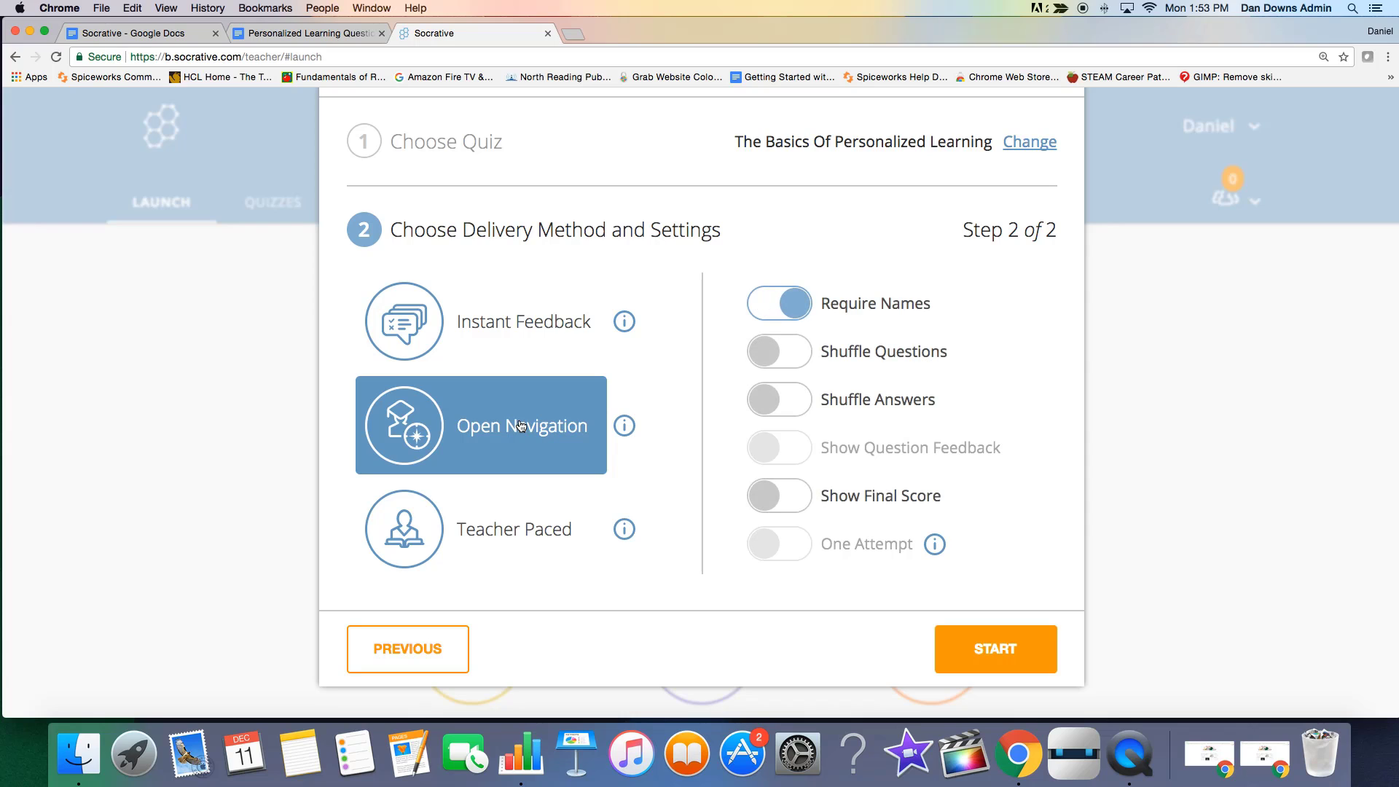
pyautogui.click(526, 340)
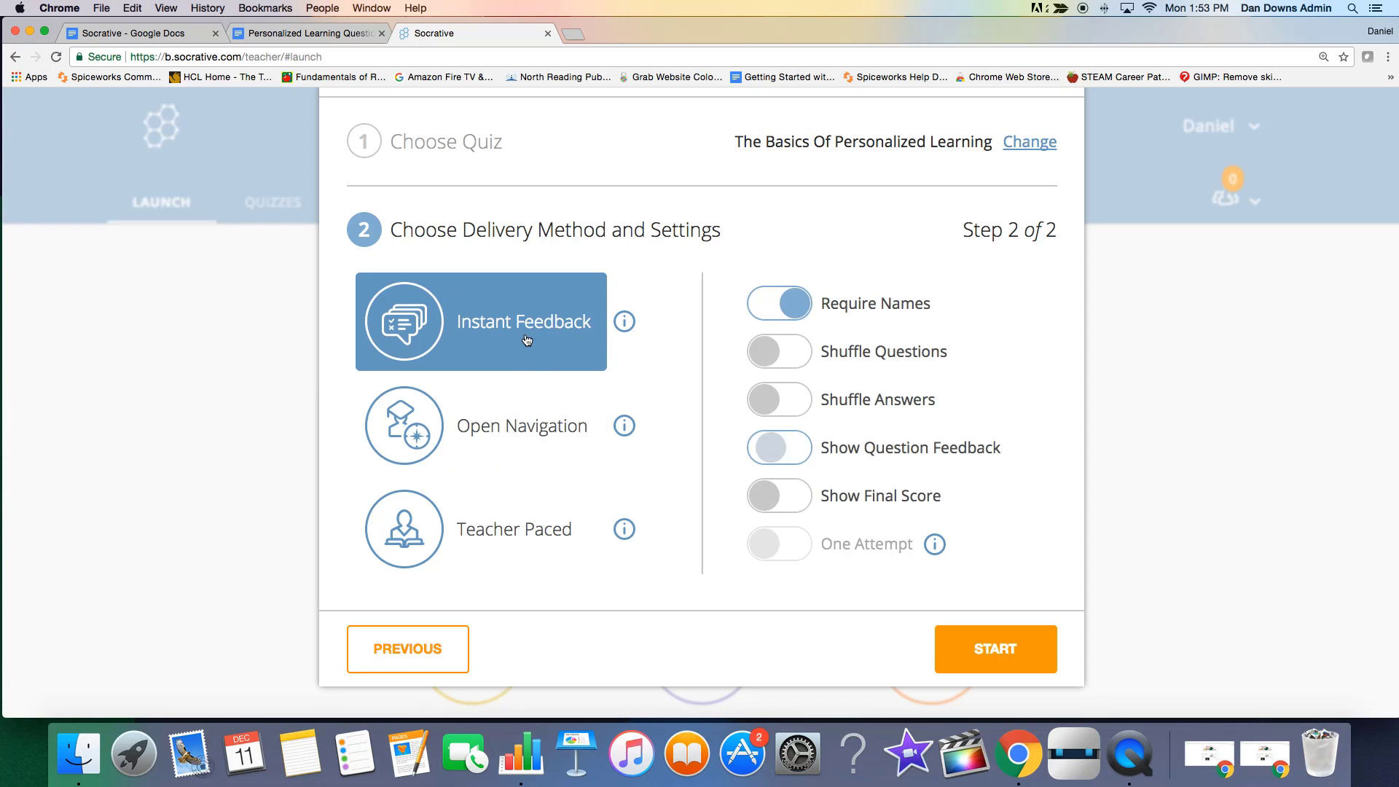
pyautogui.click(501, 446)
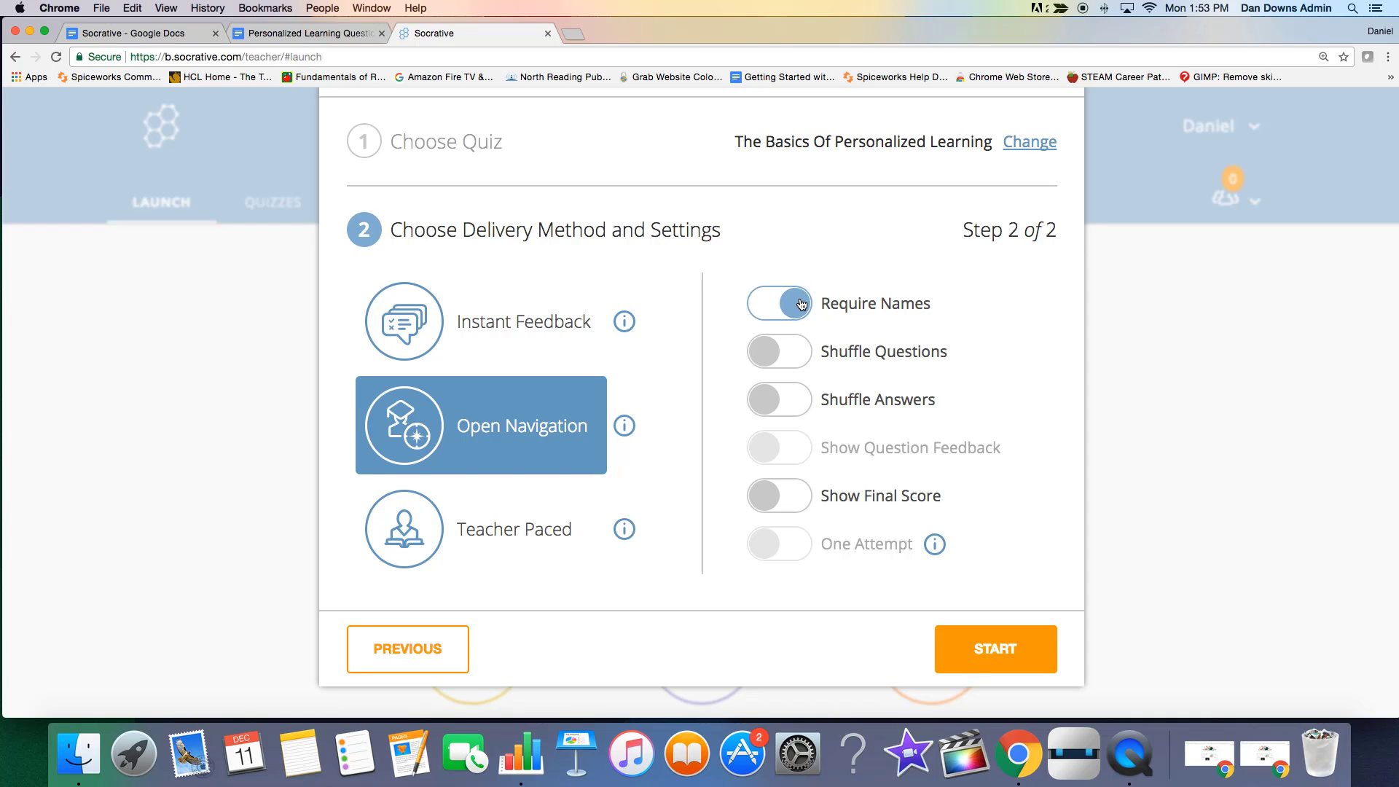
# Turn on Shuffle Questions, Shuffle Answers and Show Final Score, read the One Attempt description, and start the quiz.
pyautogui.click(769, 356)
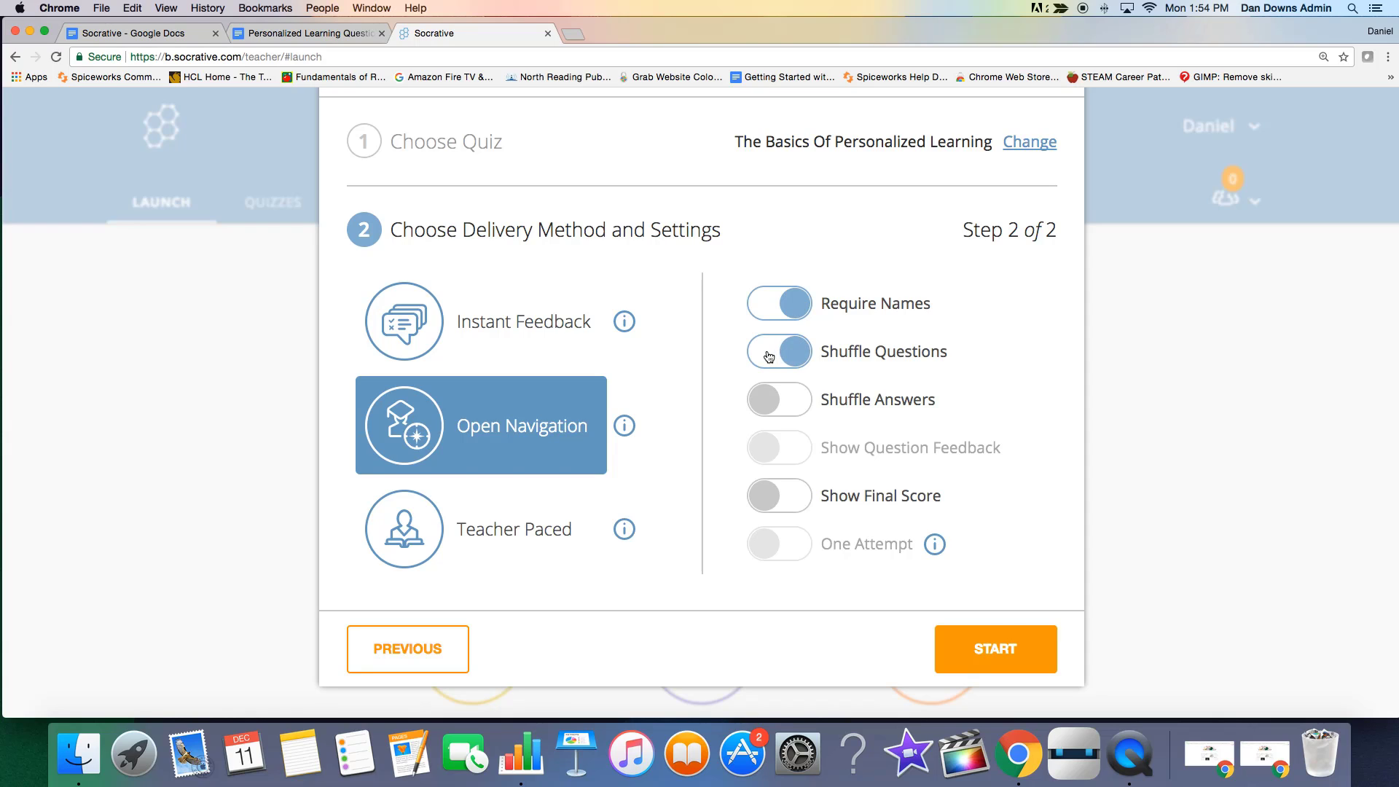
pyautogui.click(768, 403)
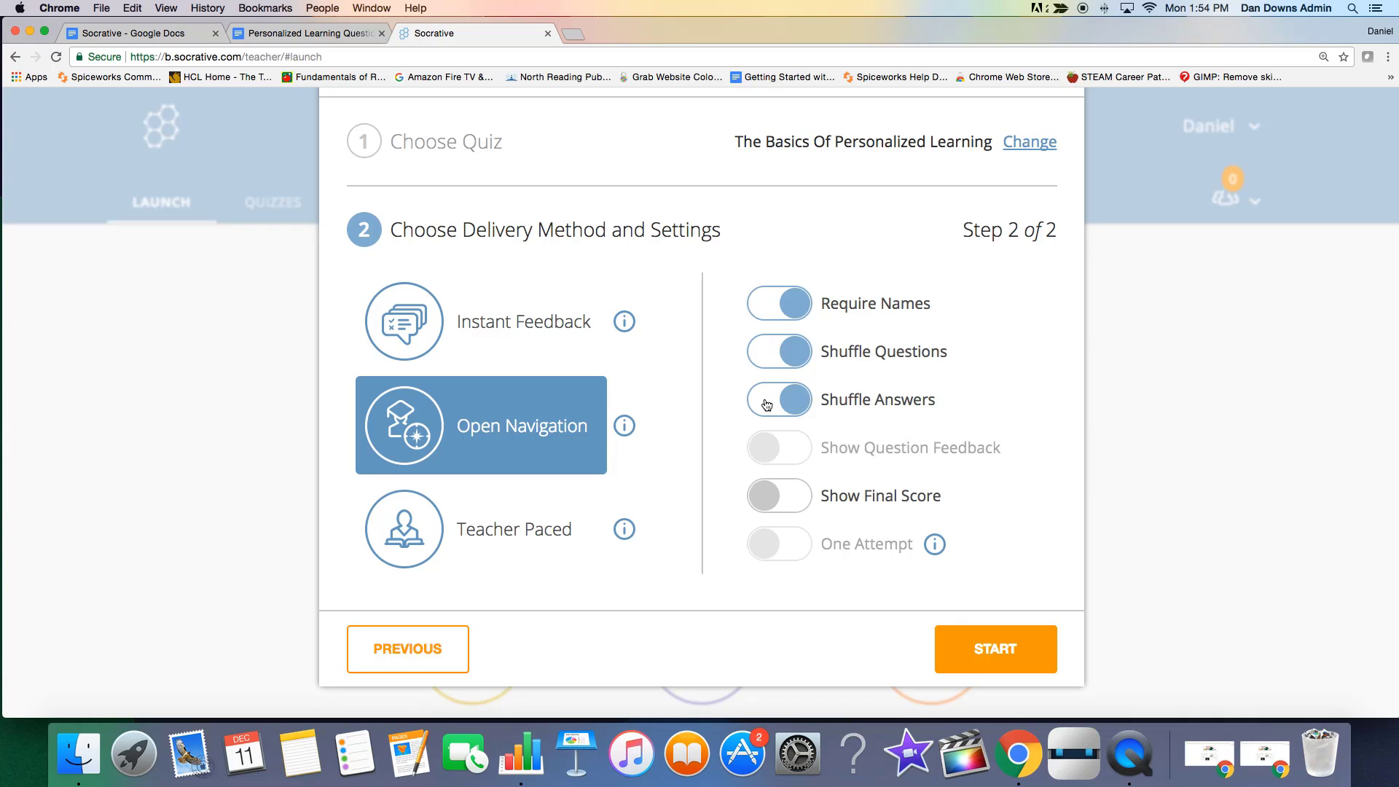
pyautogui.click(774, 503)
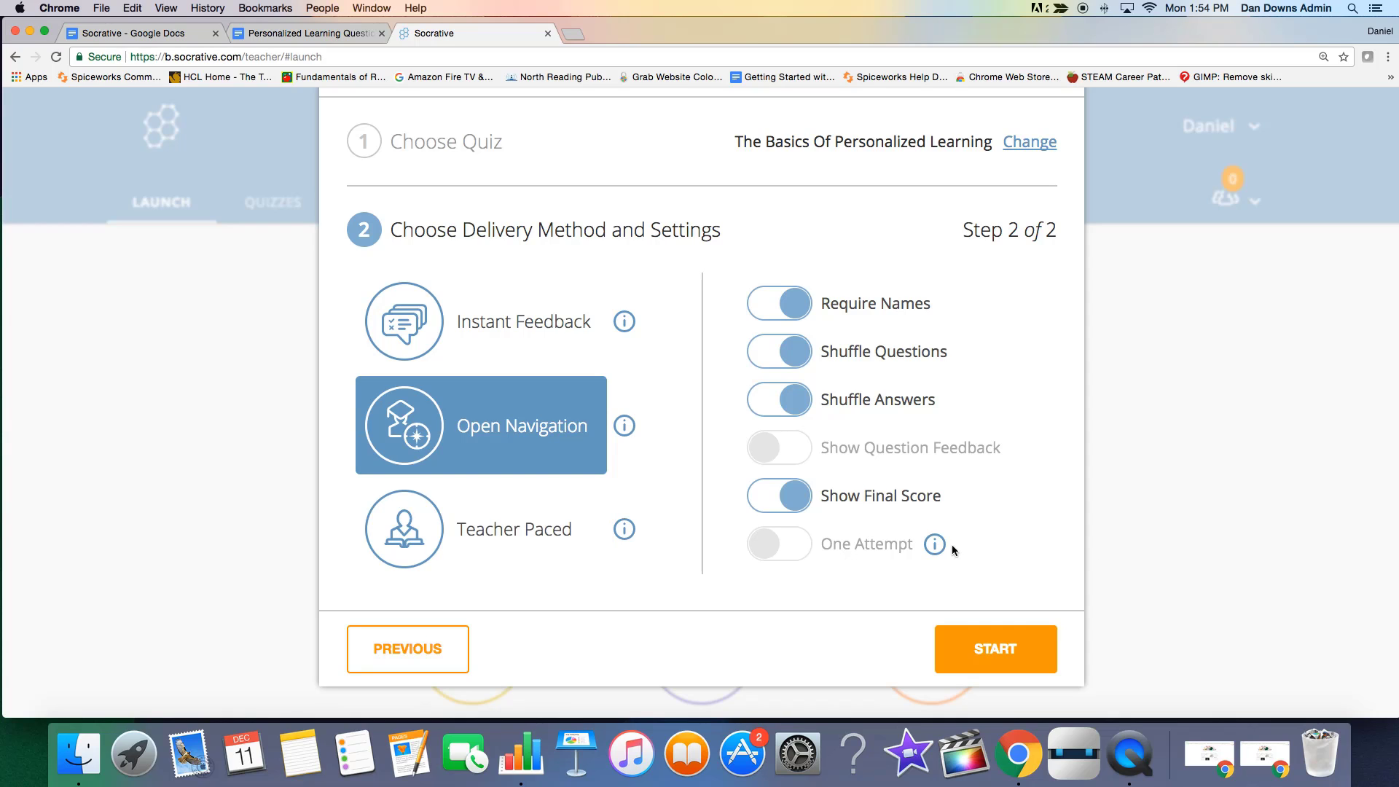
pyautogui.moveTo(944, 551)
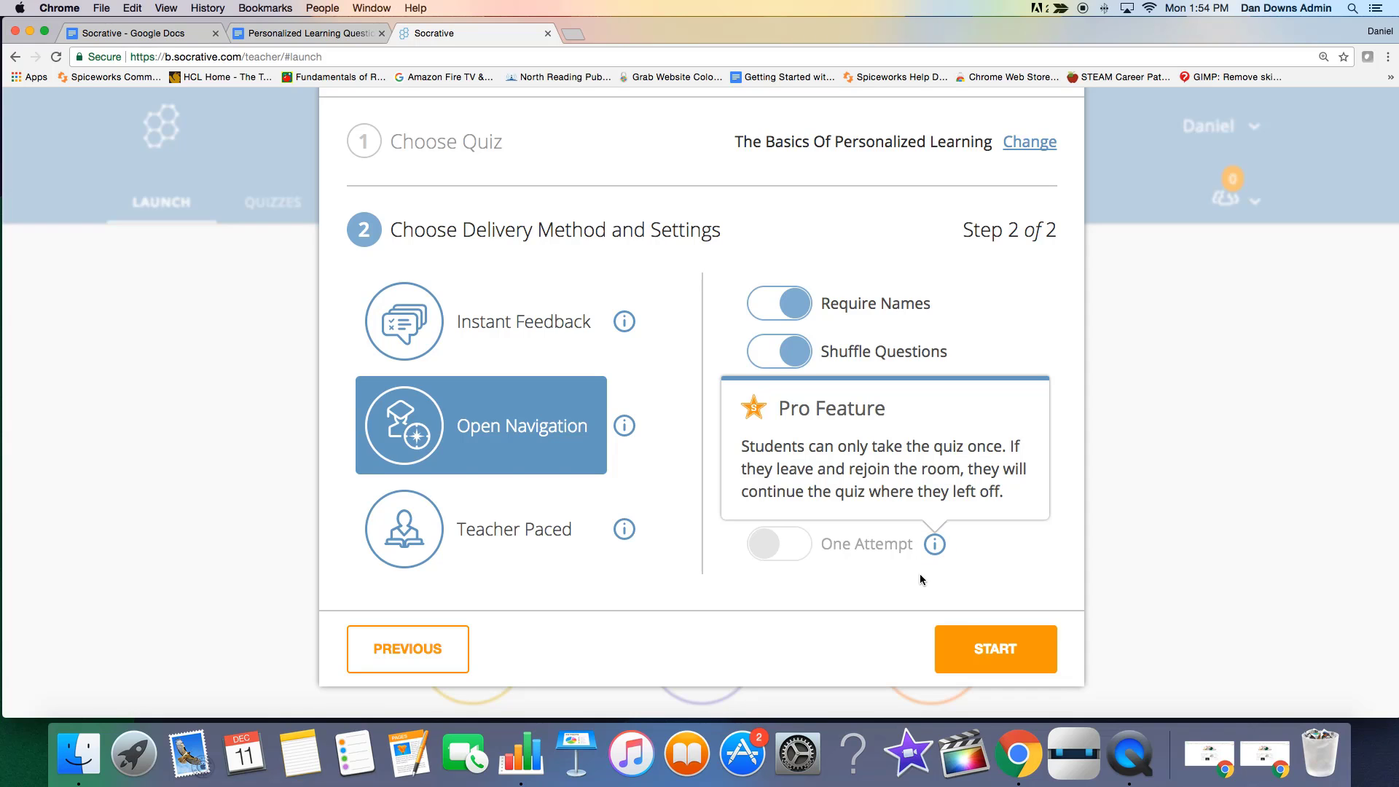
pyautogui.click(772, 546)
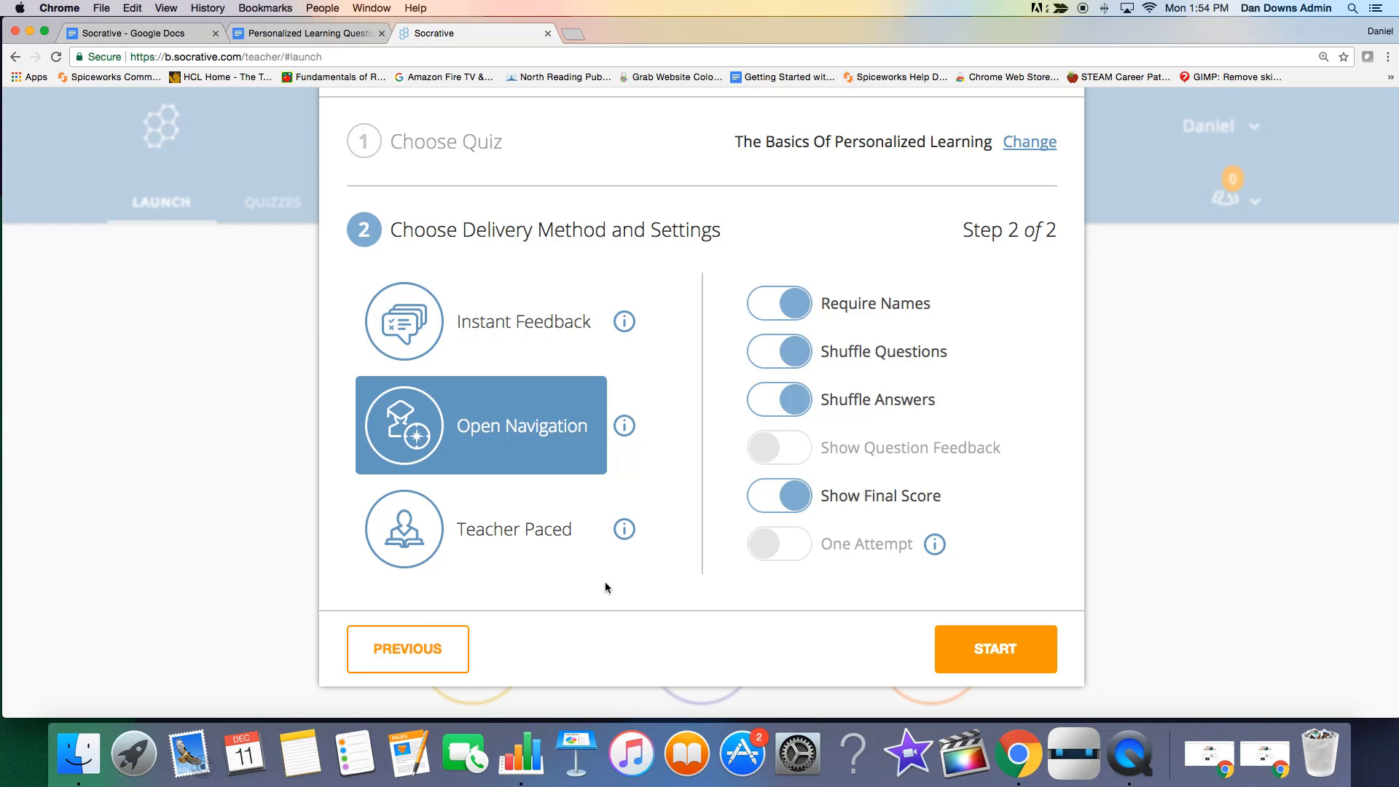
pyautogui.click(1020, 661)
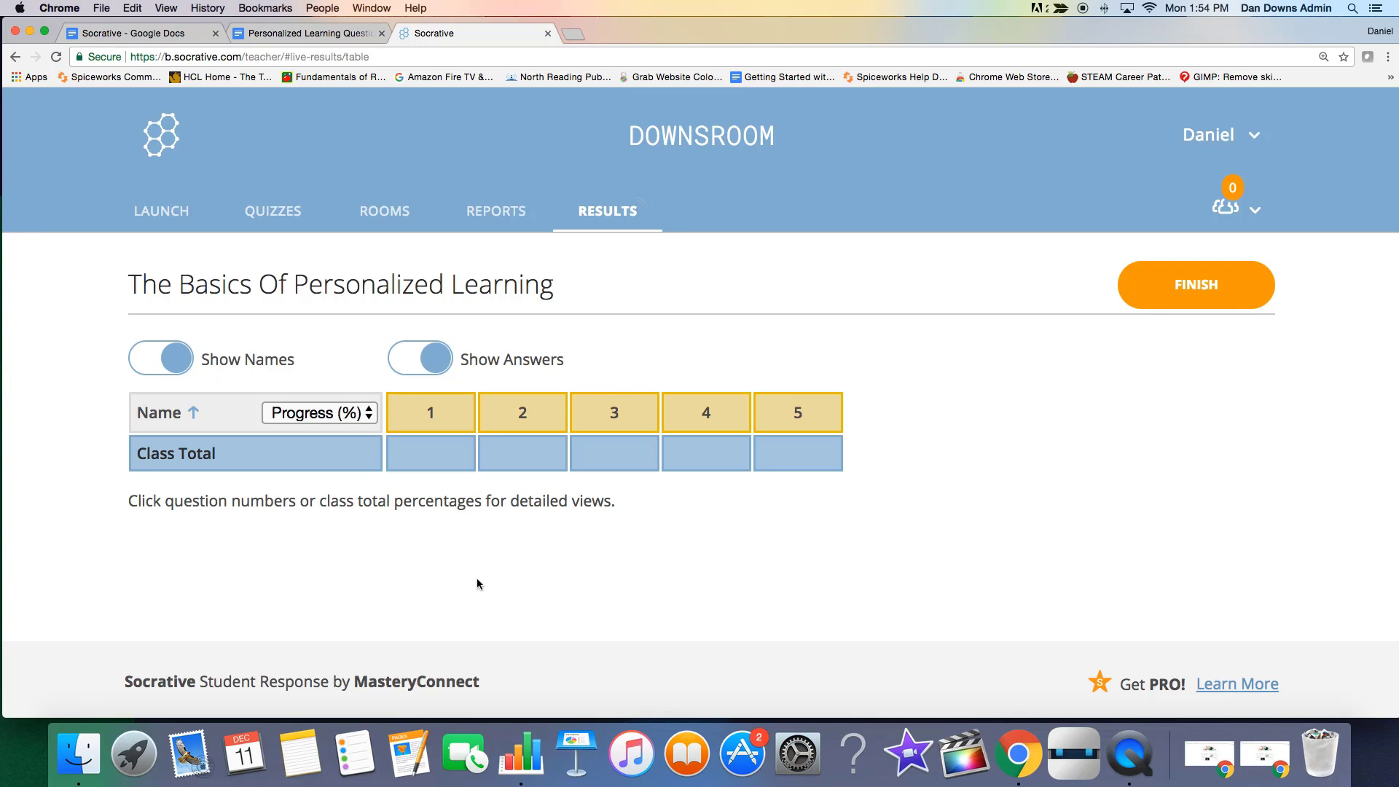
# Open socrative.com in a new browser tab and go to the student login.
pyautogui.click(573, 35)
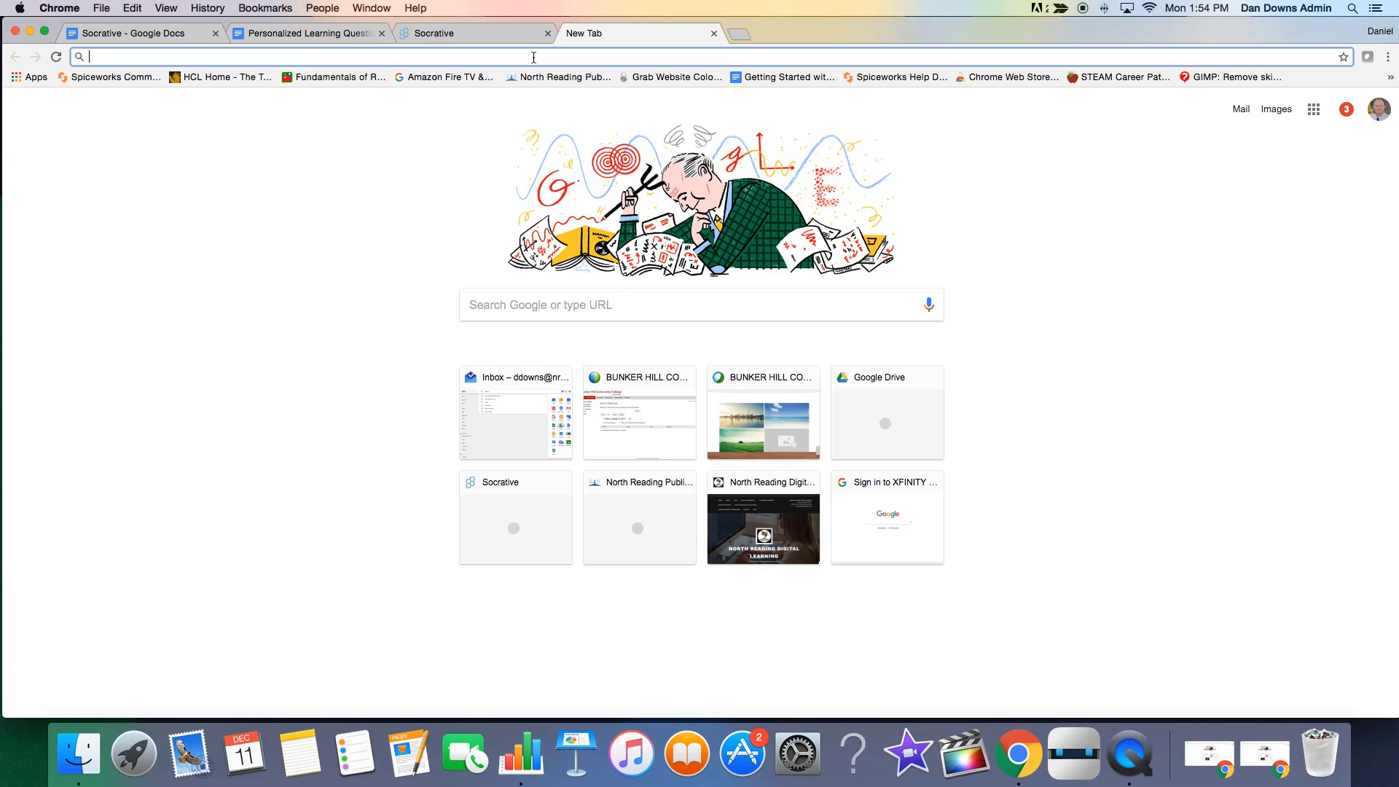
pyautogui.write('socrative')
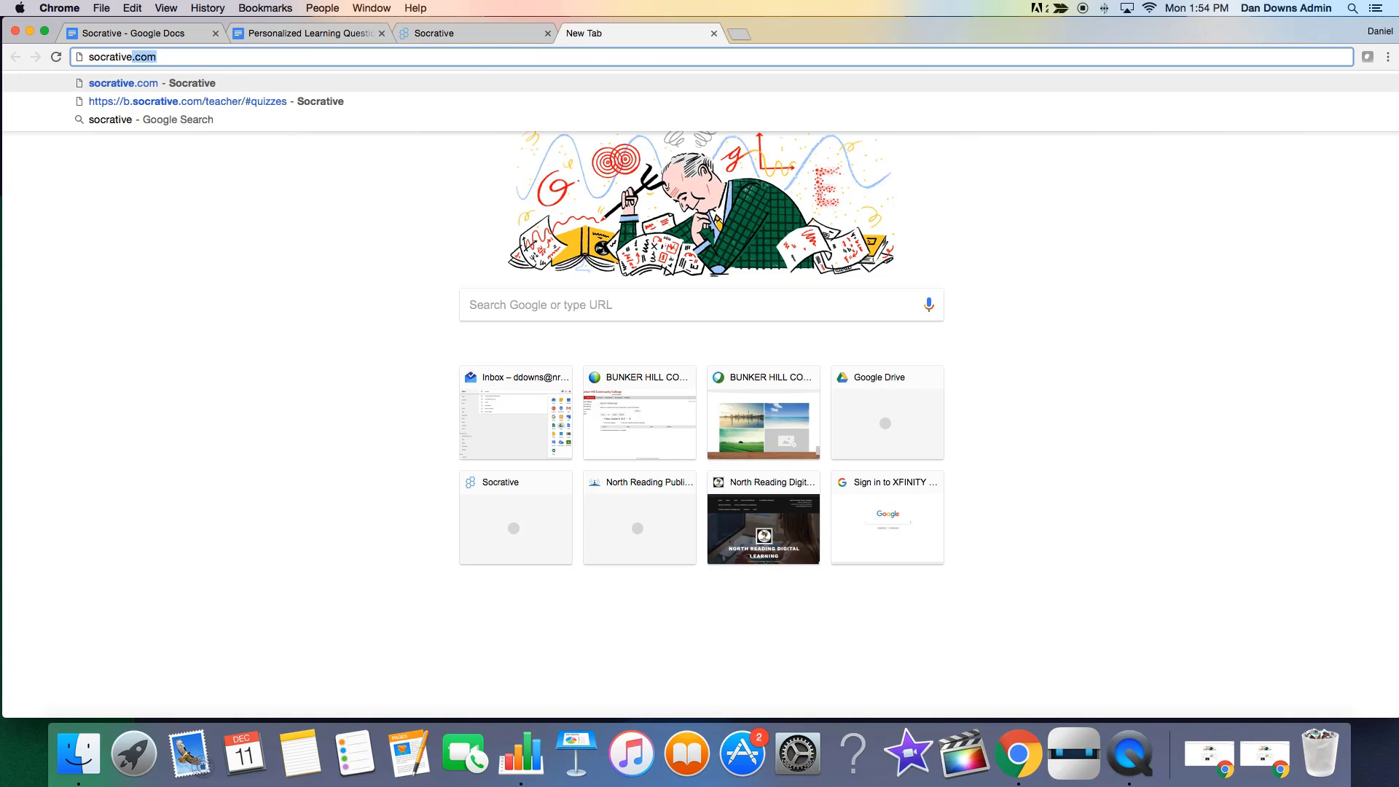
pyautogui.write('.com')
pyautogui.press('Return')
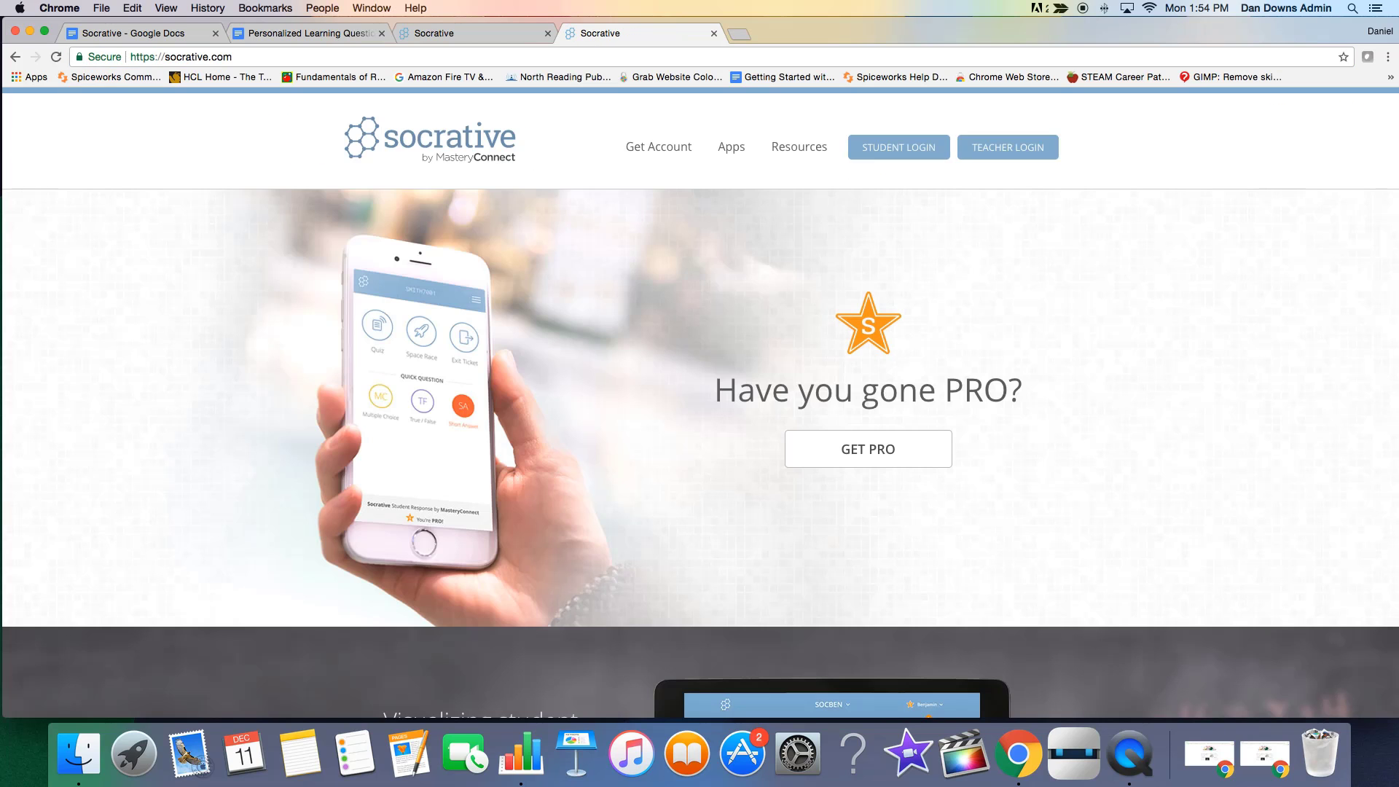
pyautogui.click(902, 146)
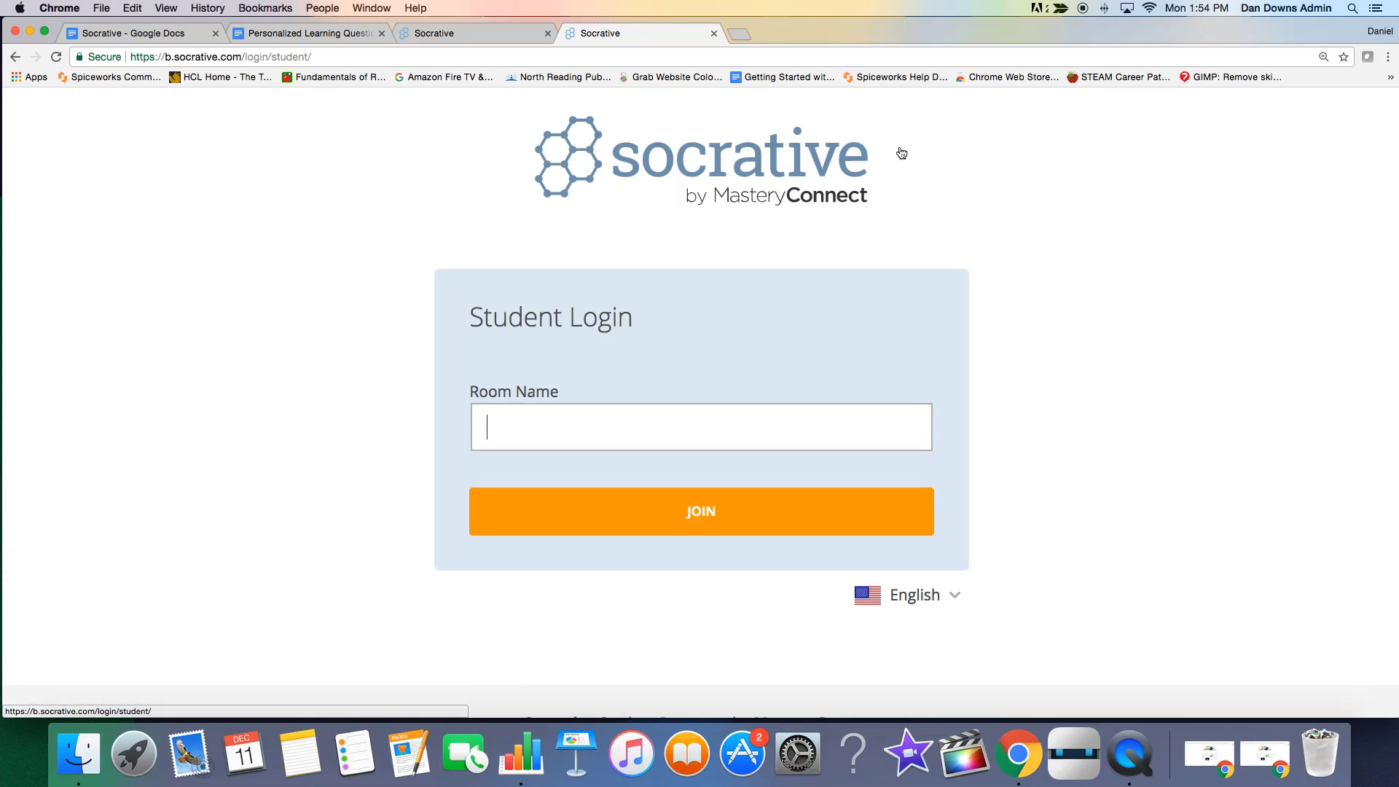
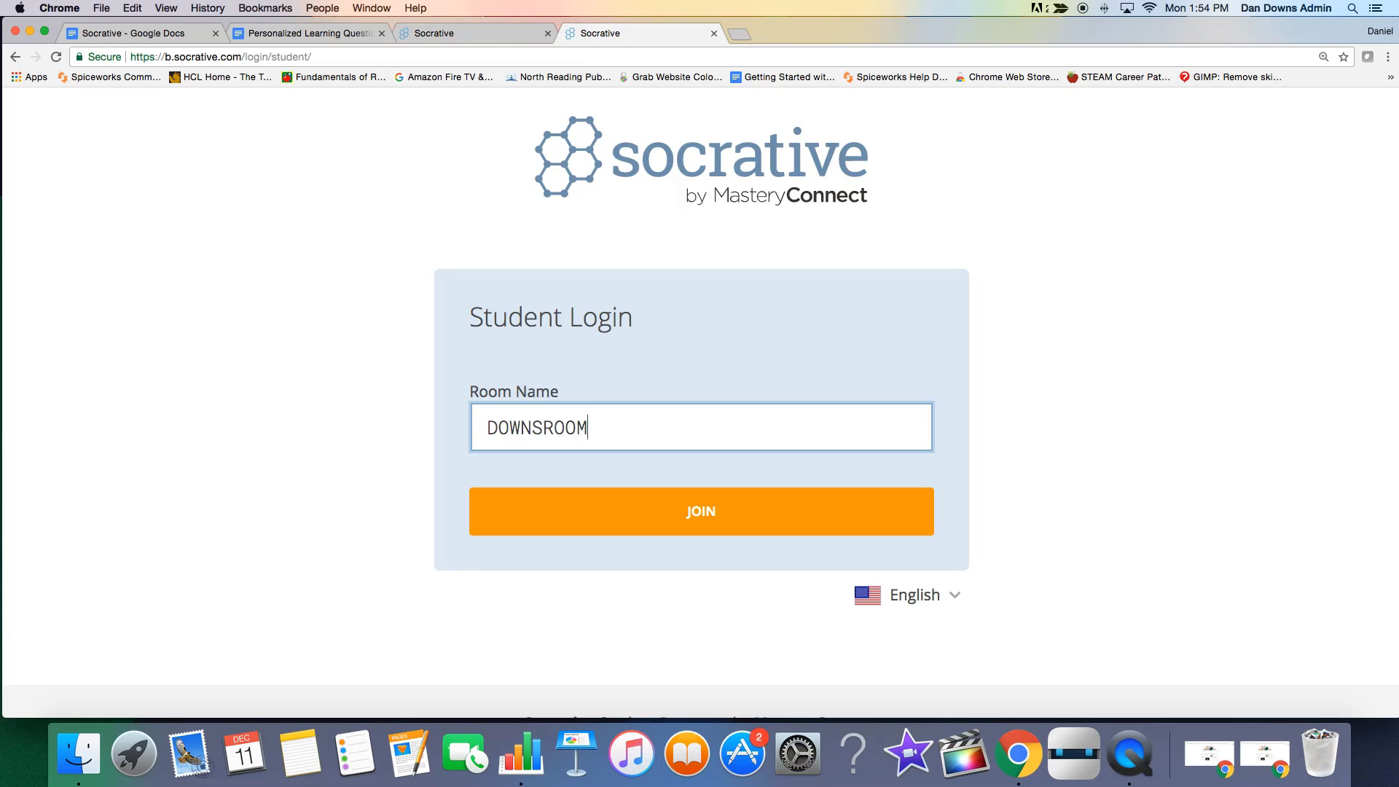
pyautogui.press('Return')
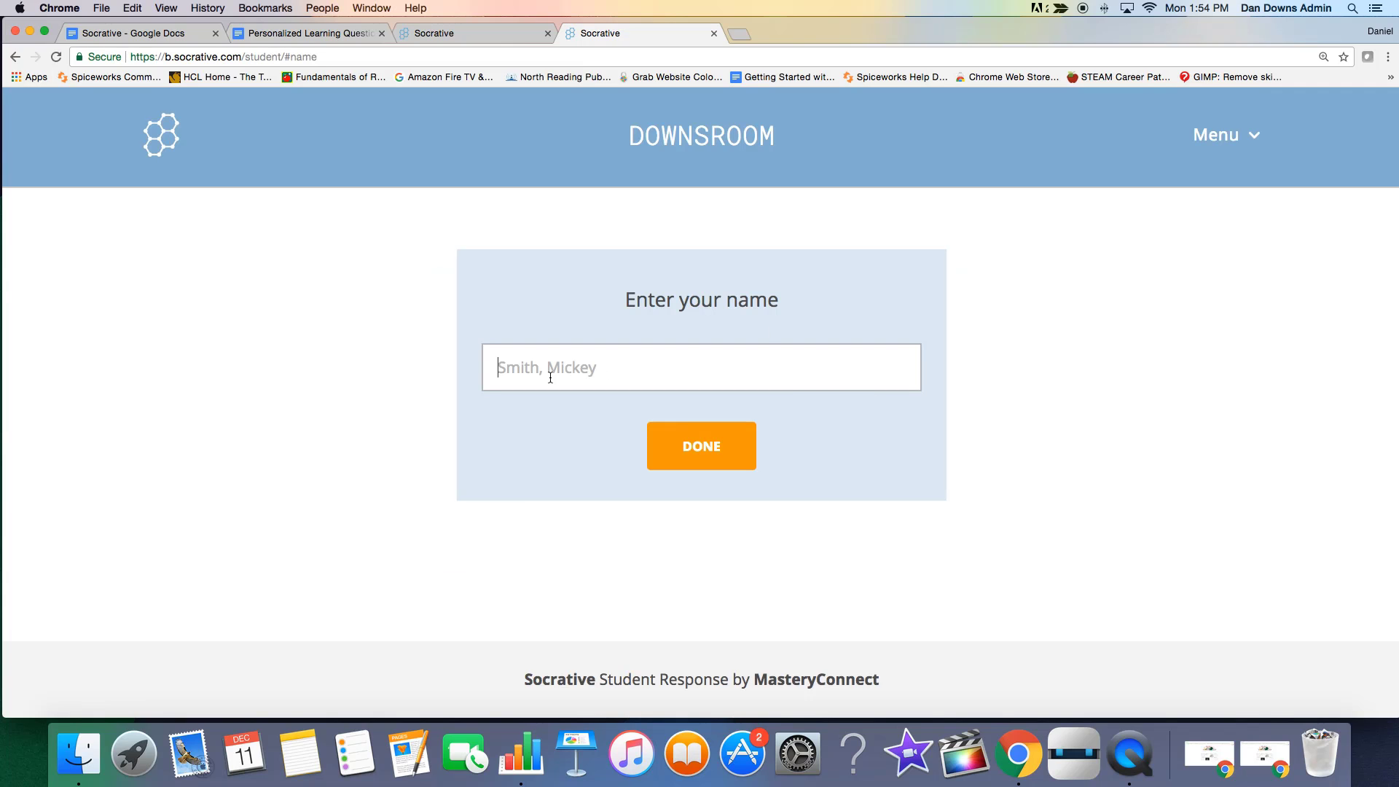
pyautogui.click(726, 458)
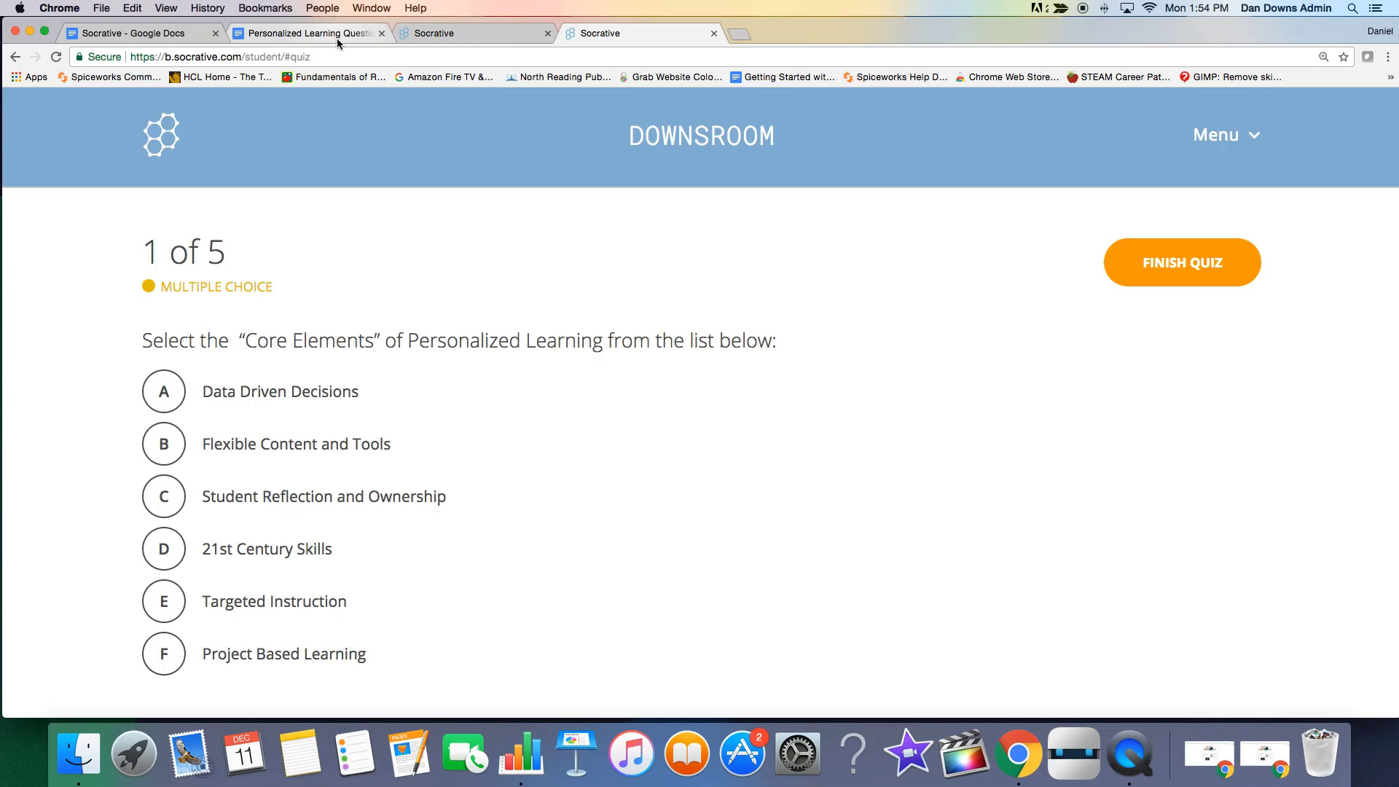
# View the quiz's live results in the teacher's tab and check the progress and score display options, Show Names and Show Answers.
pyautogui.click(430, 34)
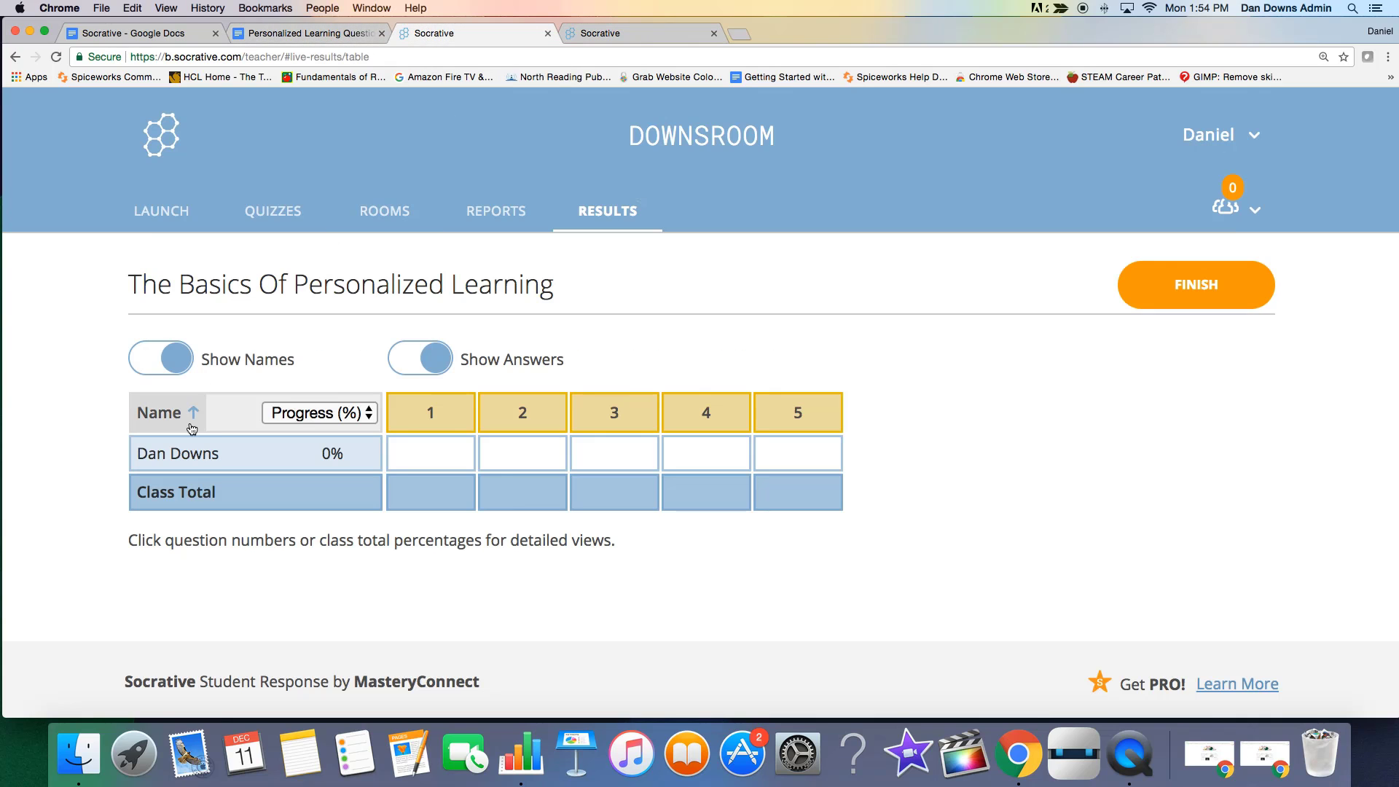
pyautogui.click(371, 421)
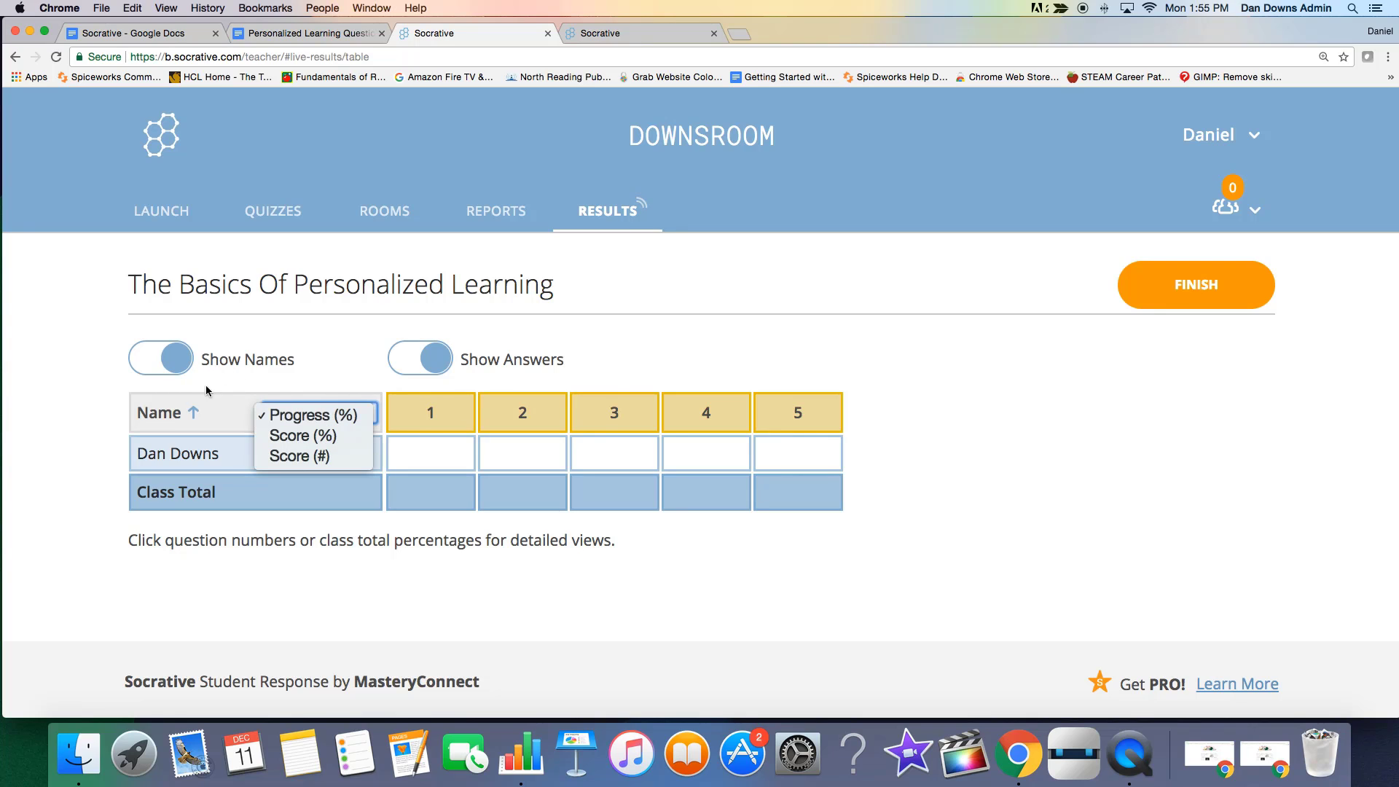
pyautogui.click(172, 369)
pyautogui.click(175, 367)
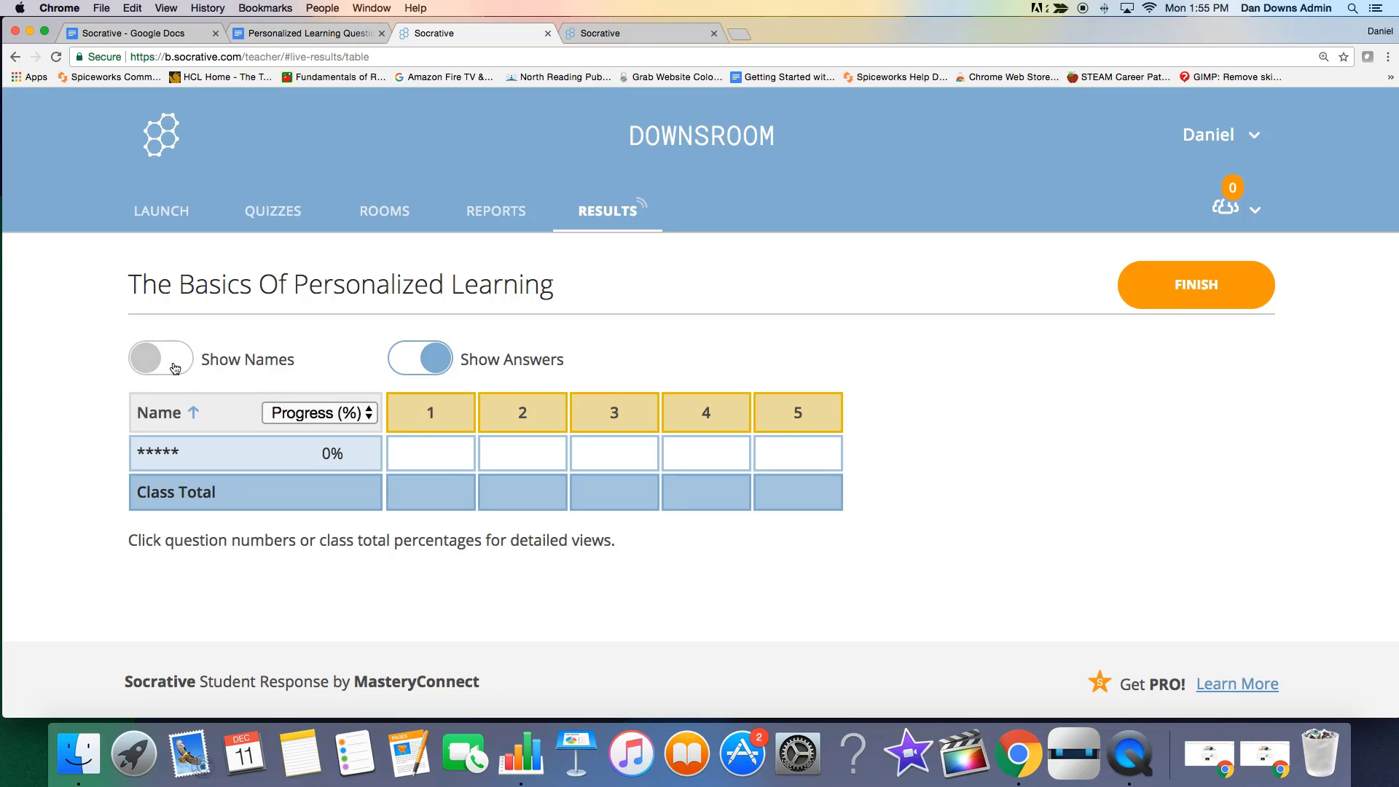
pyautogui.click(439, 366)
pyautogui.click(404, 366)
# Try to finish the activity with View Chart, and sign back in to the teacher account with the saved credentials.
pyautogui.click(1188, 301)
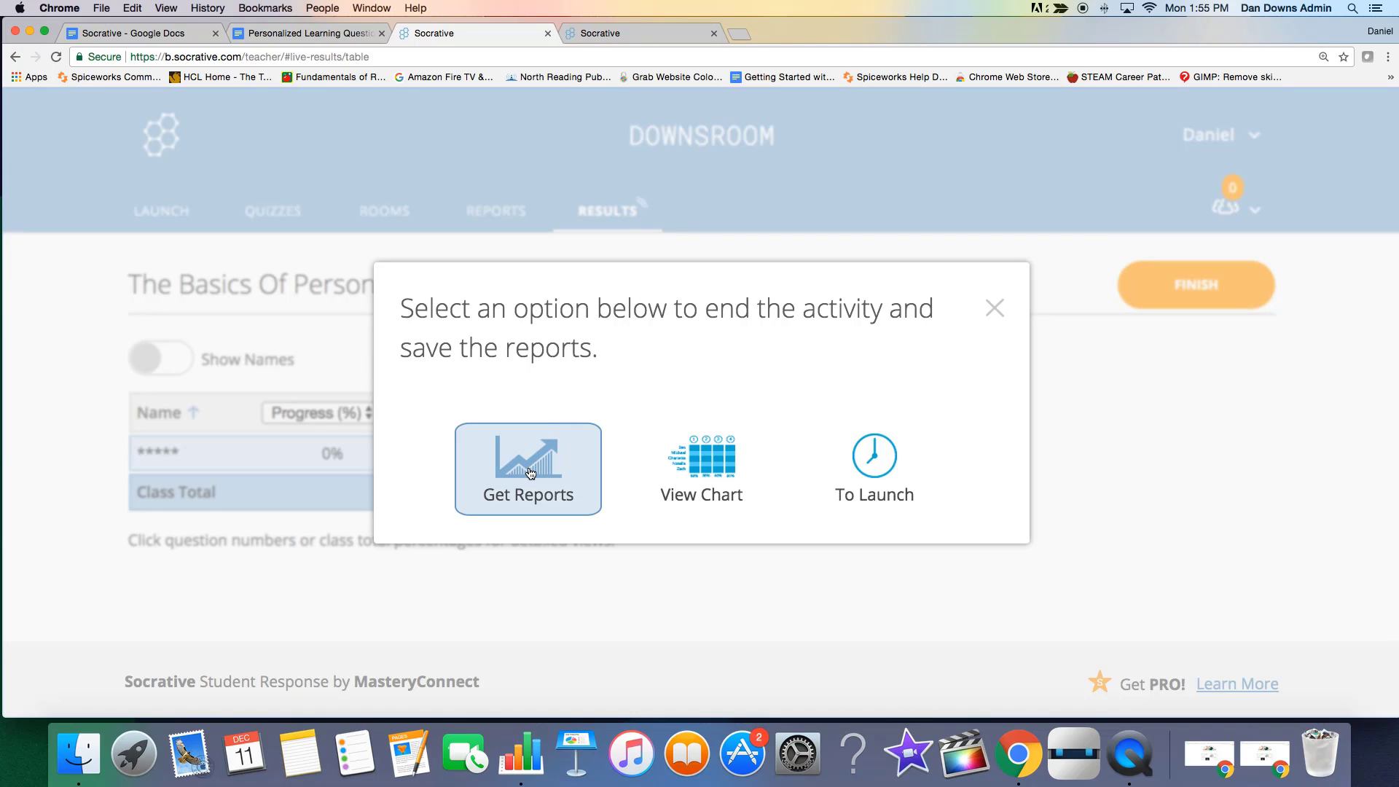
pyautogui.click(713, 468)
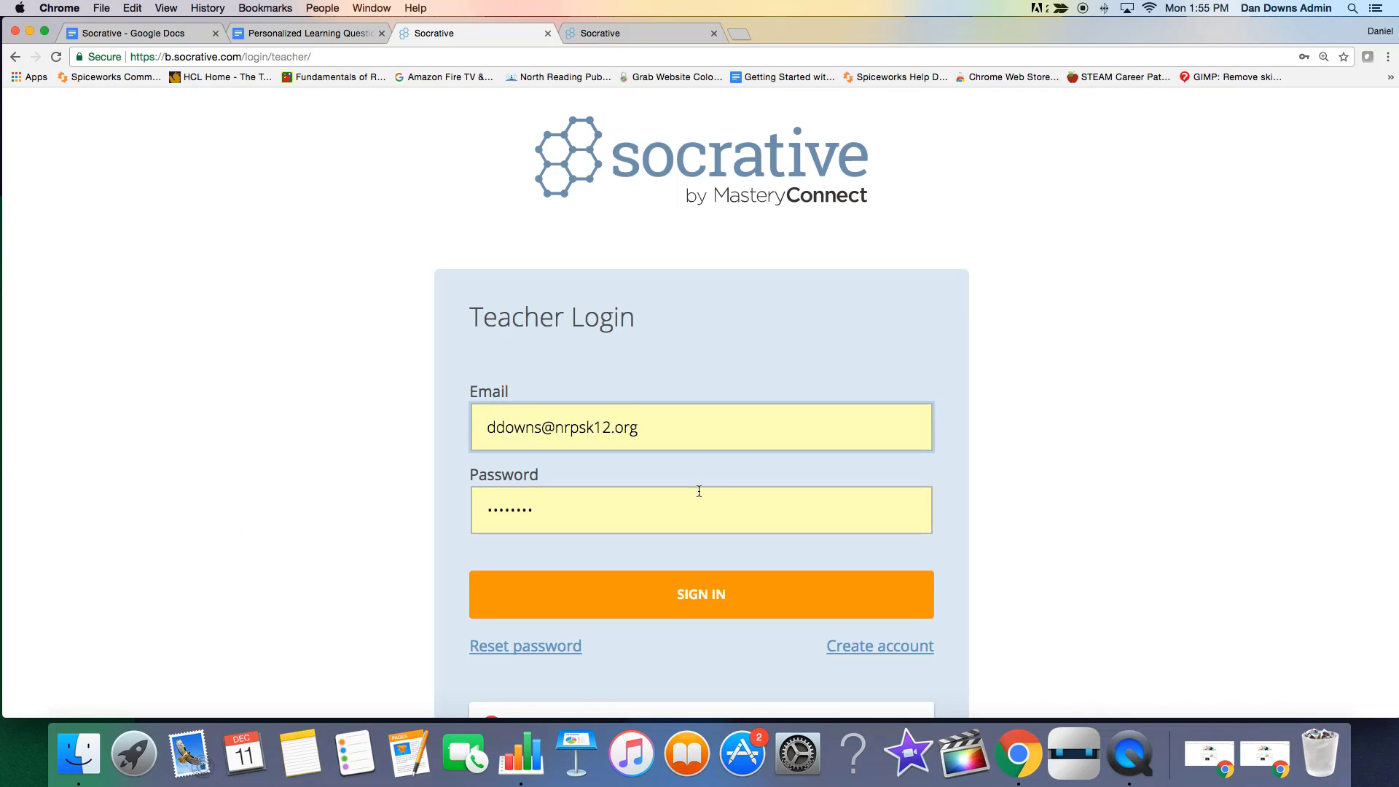
pyautogui.click(681, 604)
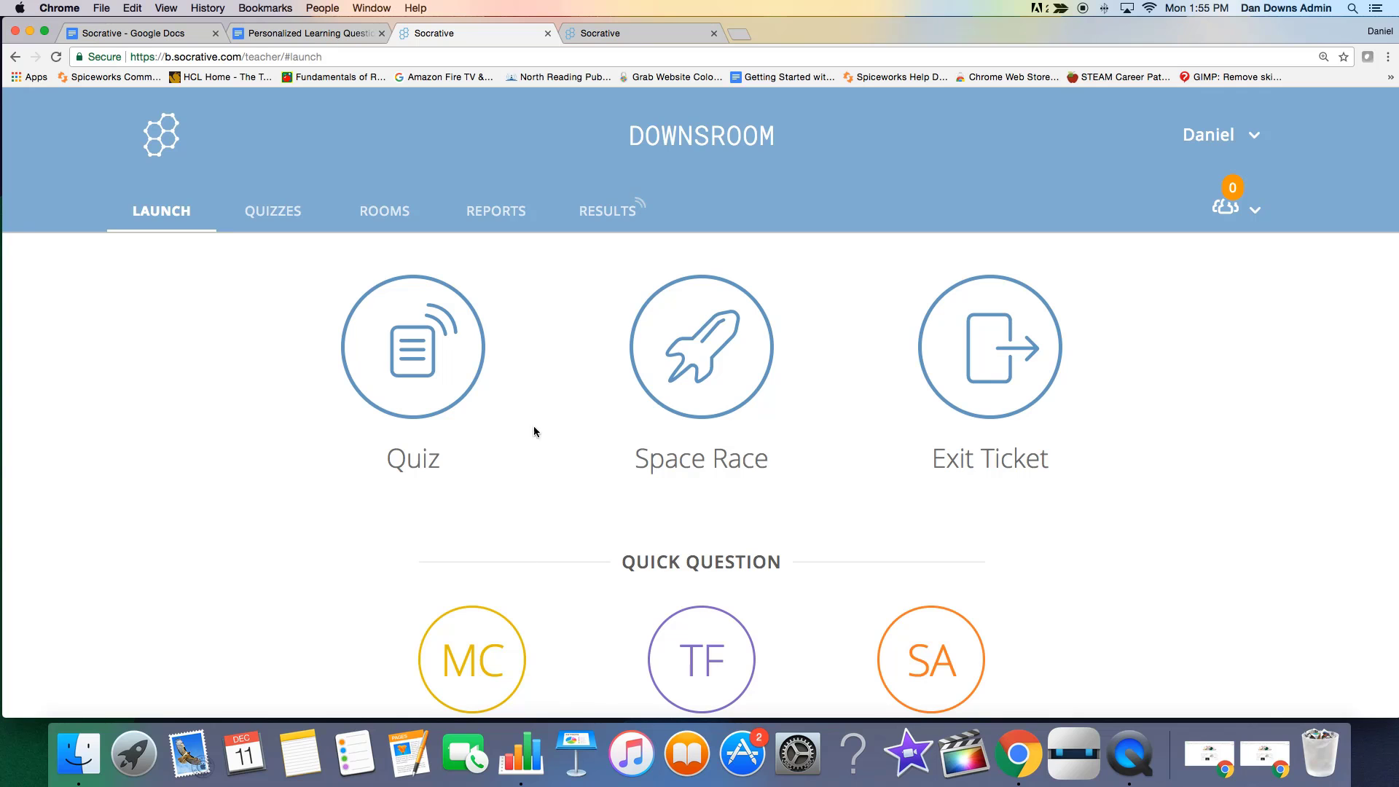
# Look through the list of quiz reports and return to the live results of the running quiz.
pyautogui.click(496, 210)
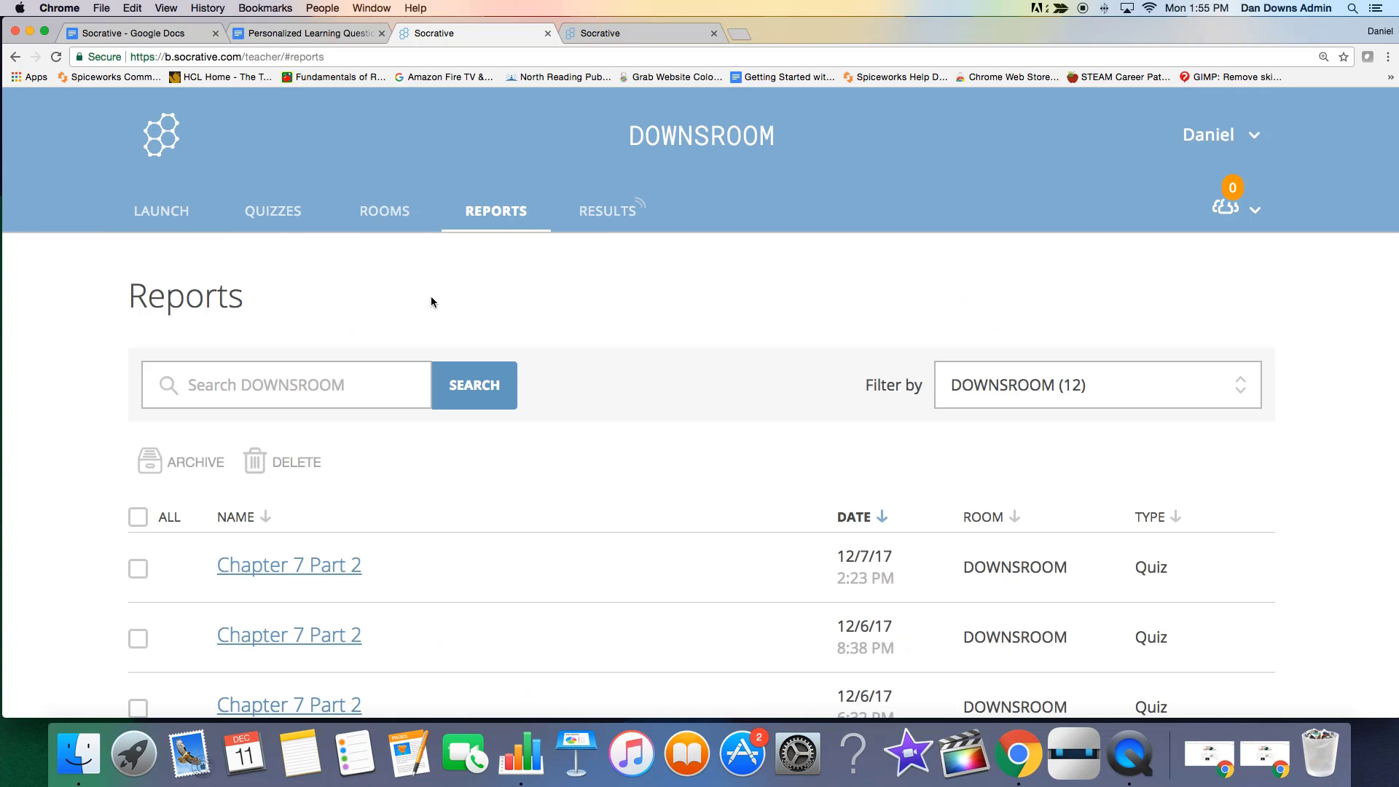
pyautogui.scroll(-10, 518, 539)
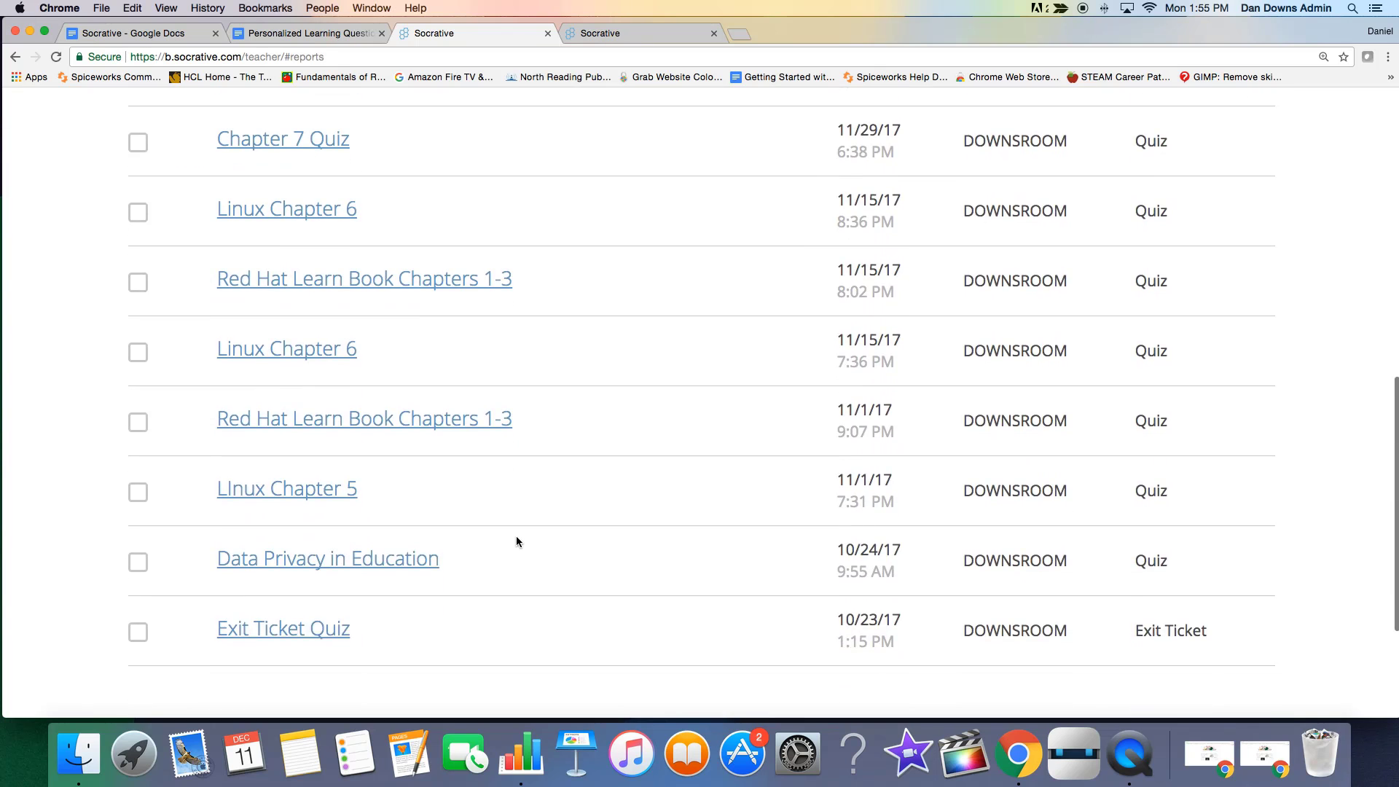
pyautogui.scroll(10, 516, 539)
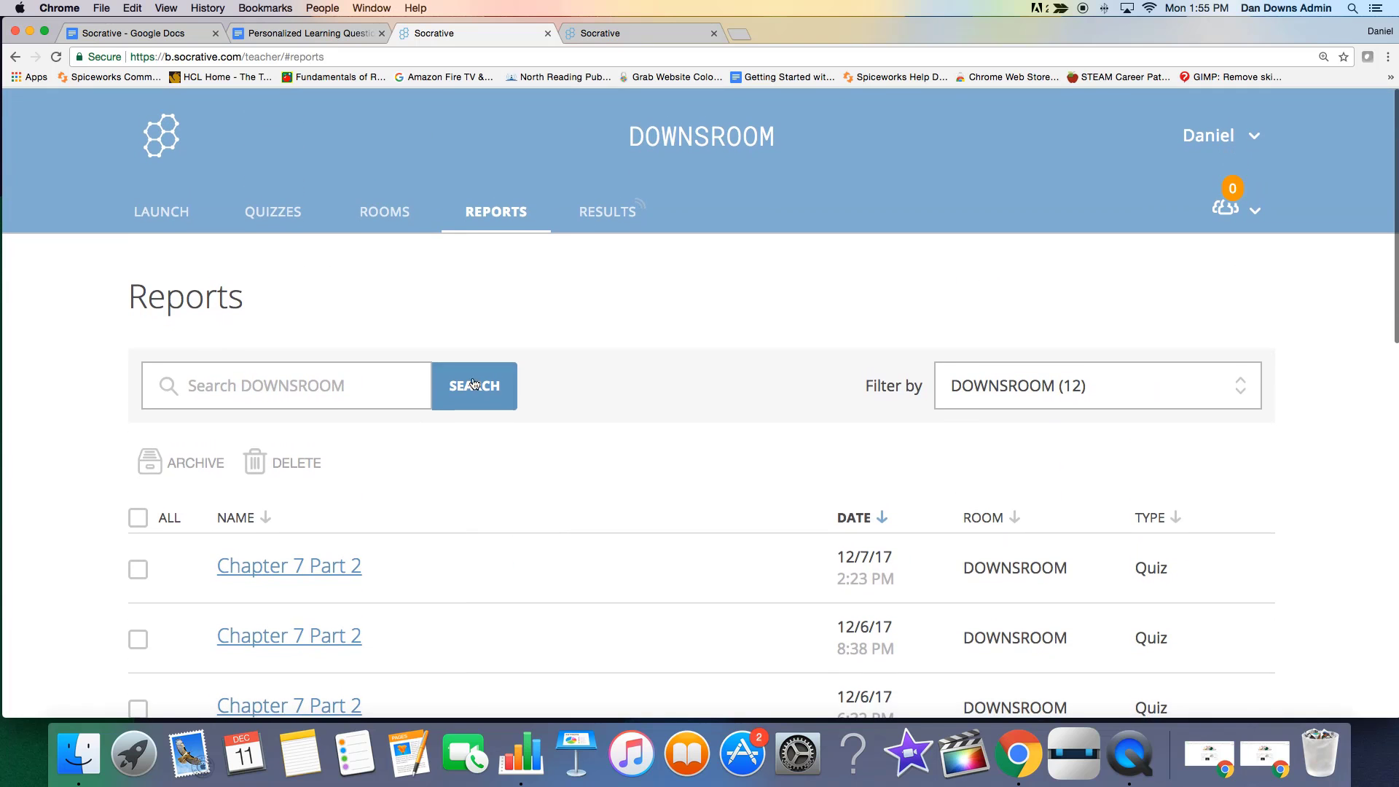
pyautogui.click(623, 211)
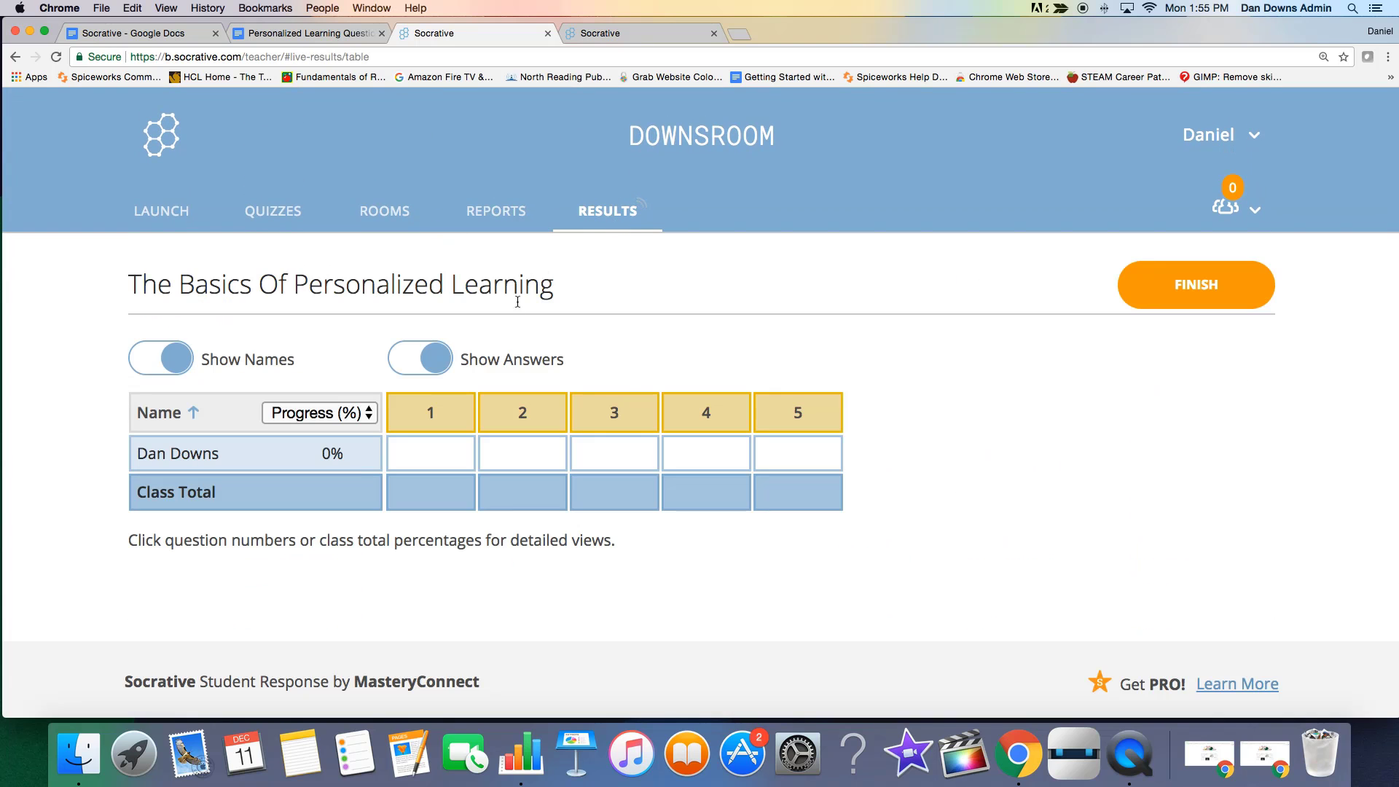
# Finish the activity, check the Get Reports options, and view the final results chart before leaving it.
pyautogui.click(1171, 291)
pyautogui.click(501, 484)
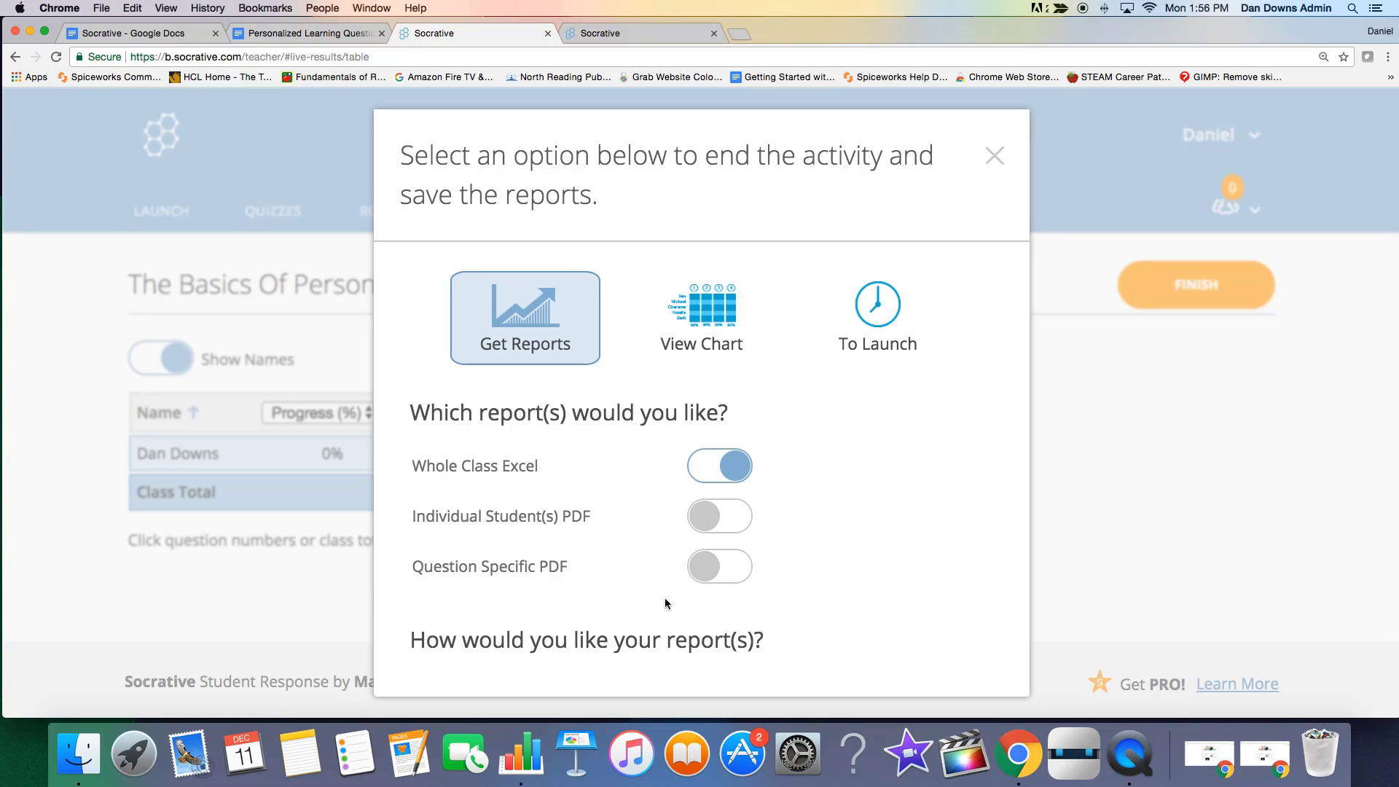
pyautogui.click(691, 328)
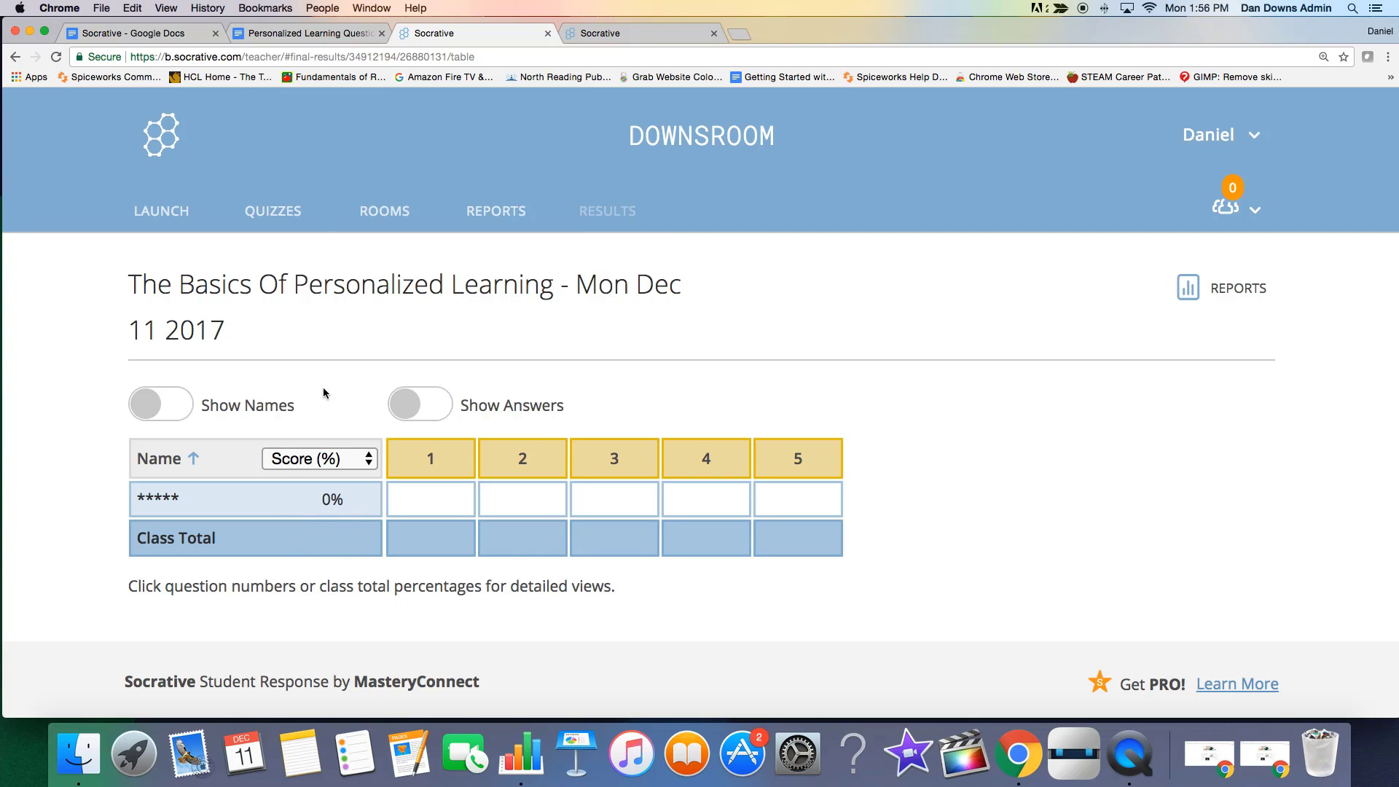
pyautogui.click(15, 58)
# Download the Whole Class Excel report for "The Basics Of Personalized Learning" from the reports list.
pyautogui.click(466, 214)
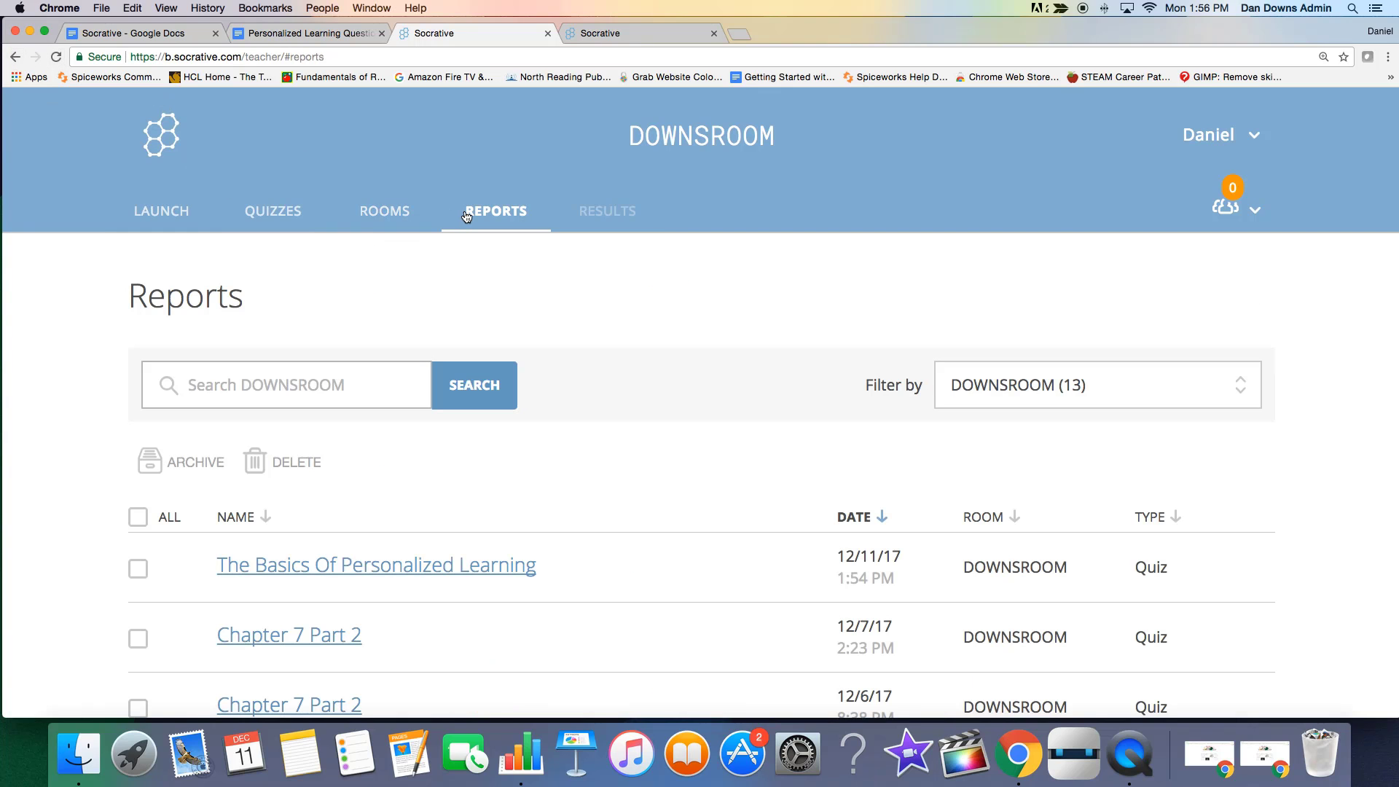
pyautogui.click(432, 571)
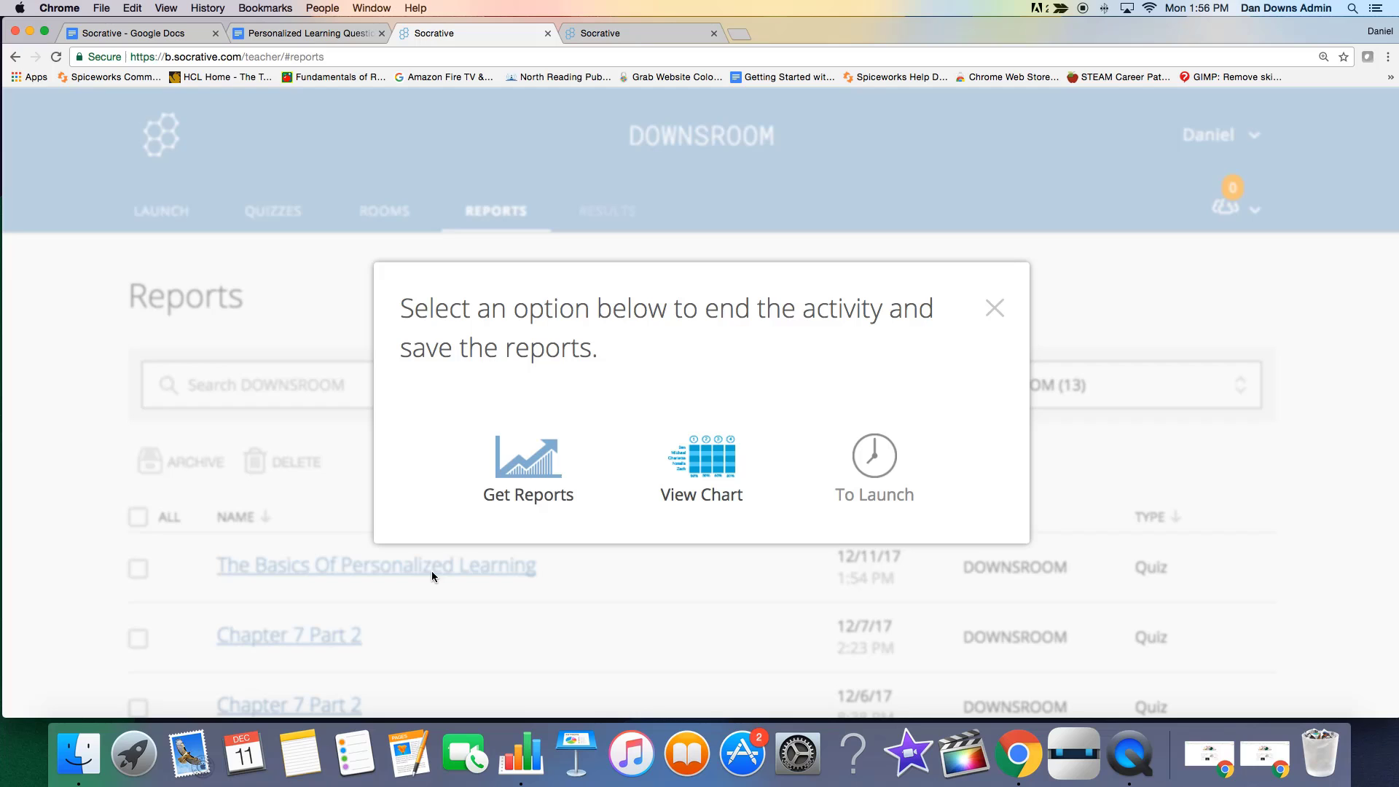
pyautogui.click(533, 483)
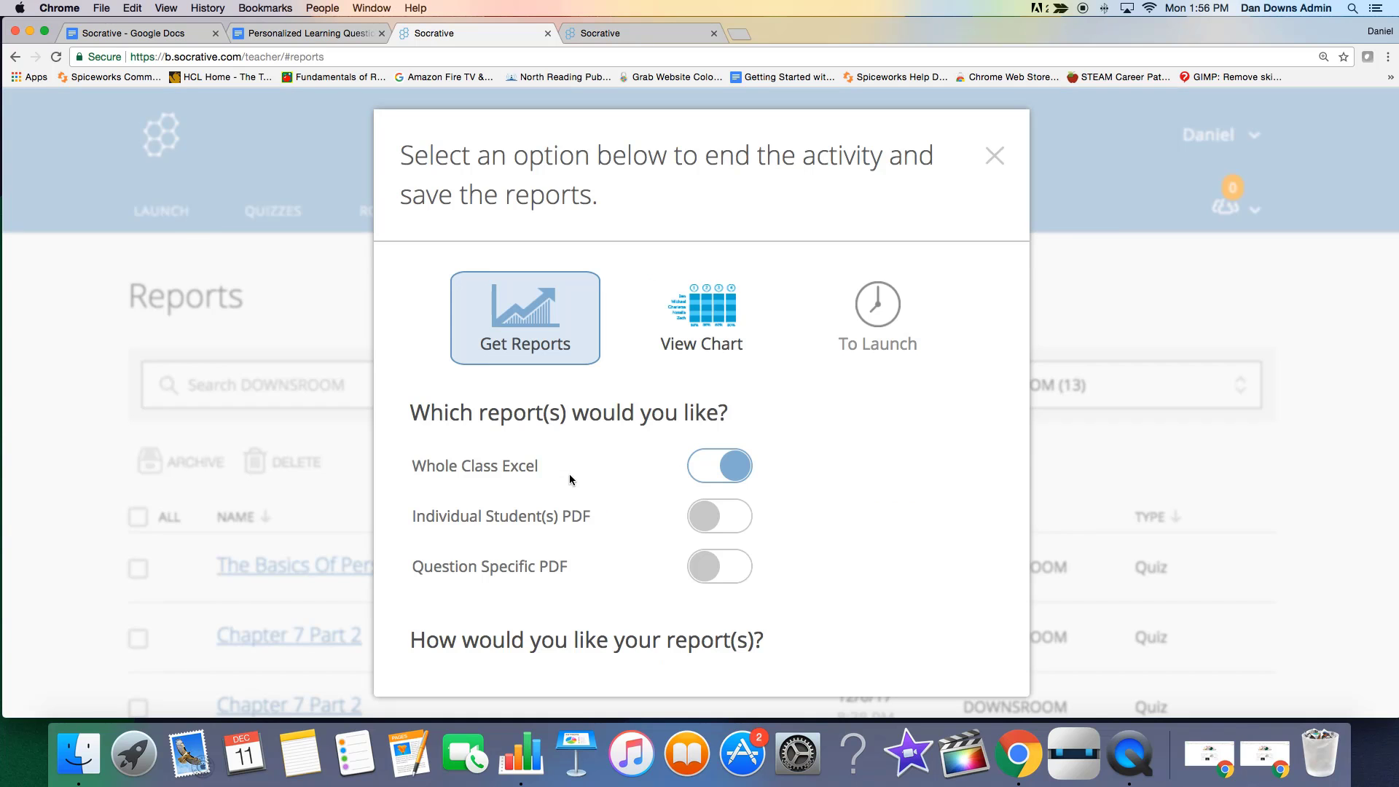
pyautogui.scroll(-3, 816, 507)
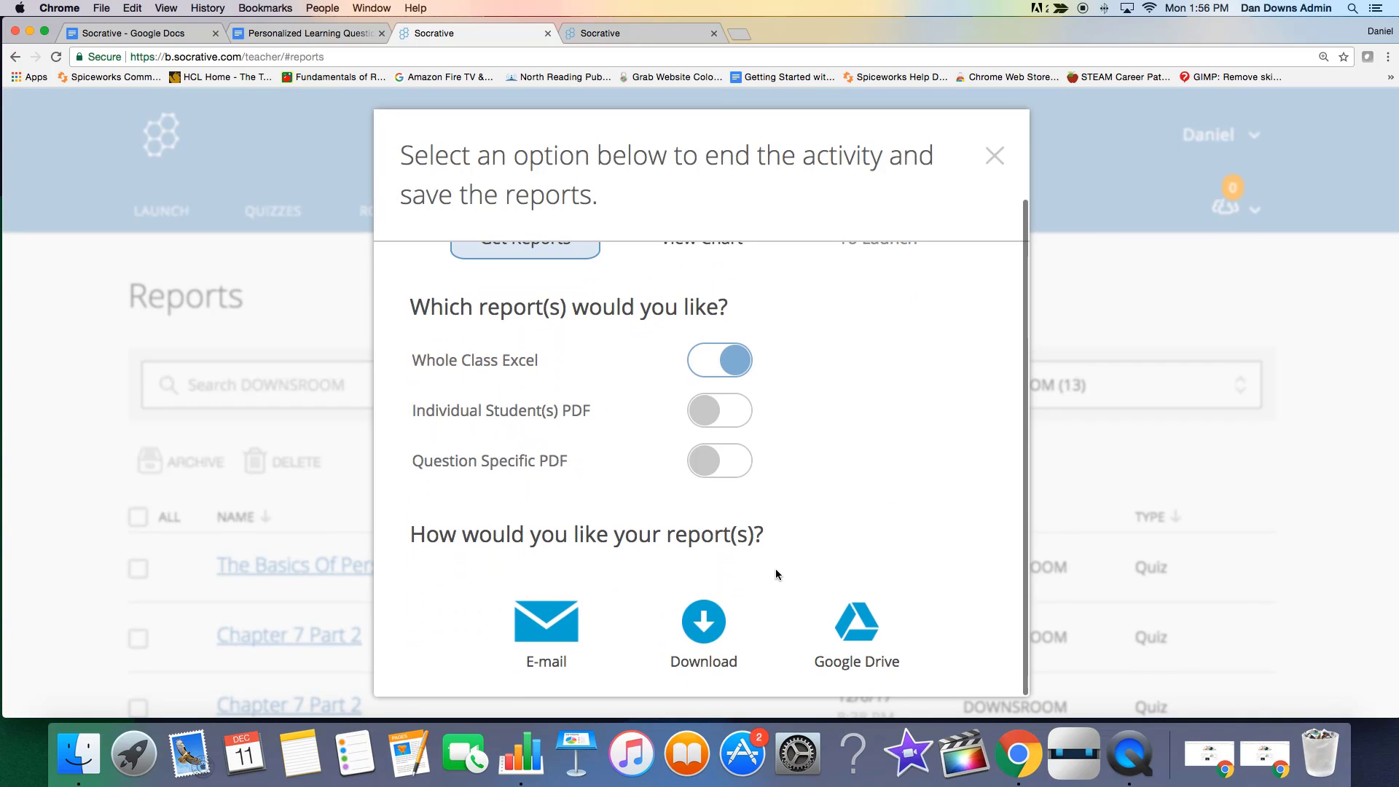
pyautogui.click(706, 635)
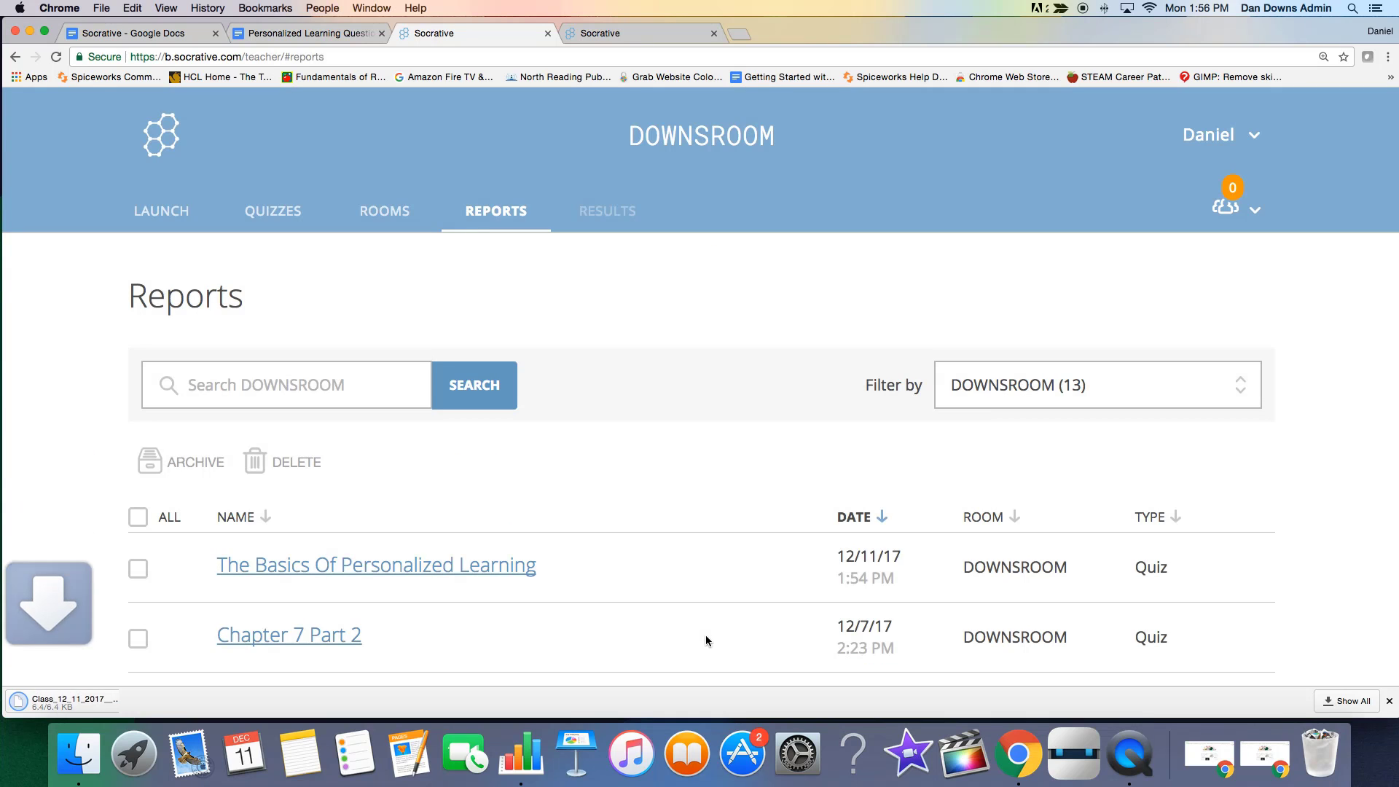
# Open the downloaded class report in Numbers, look over the student scores, and close the spreadsheet and its warnings window.
pyautogui.click(61, 701)
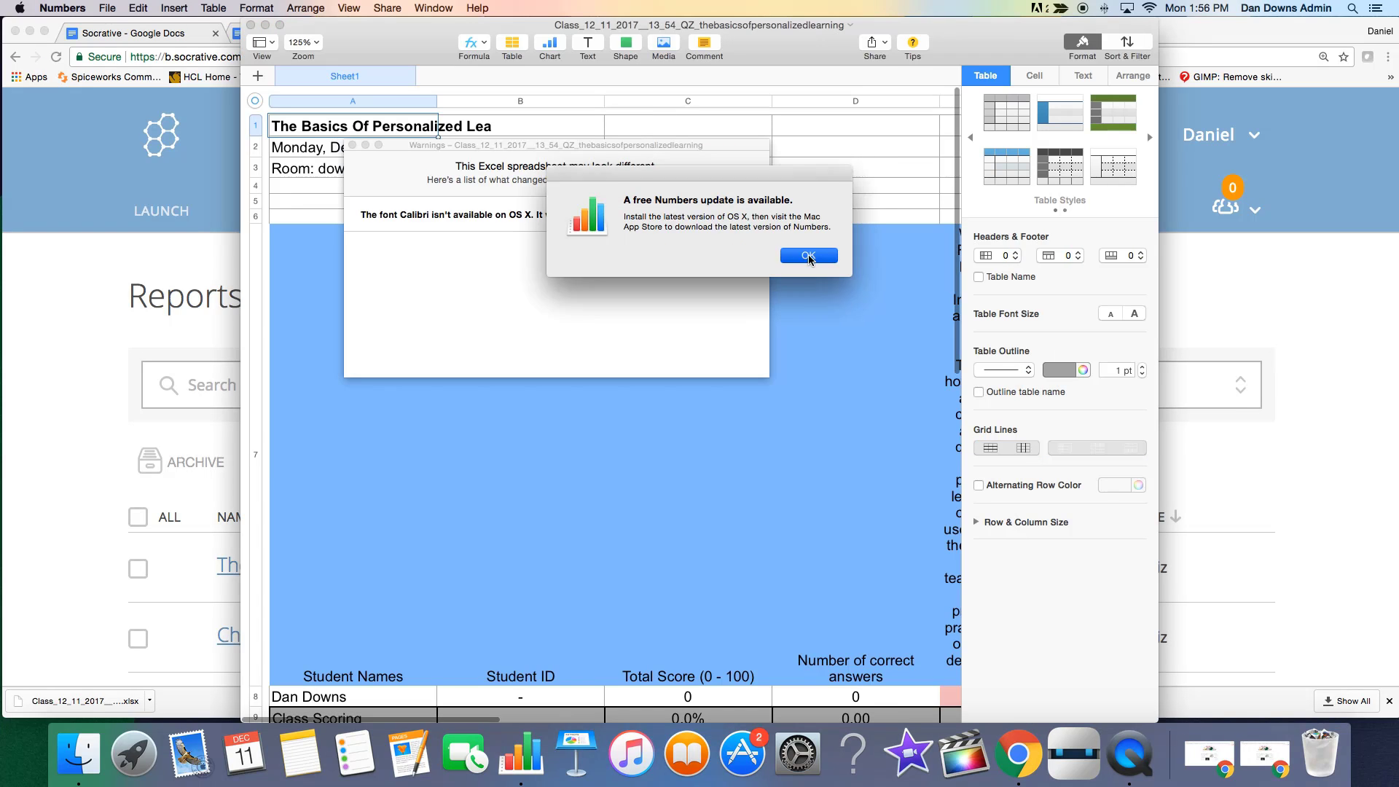
pyautogui.click(809, 255)
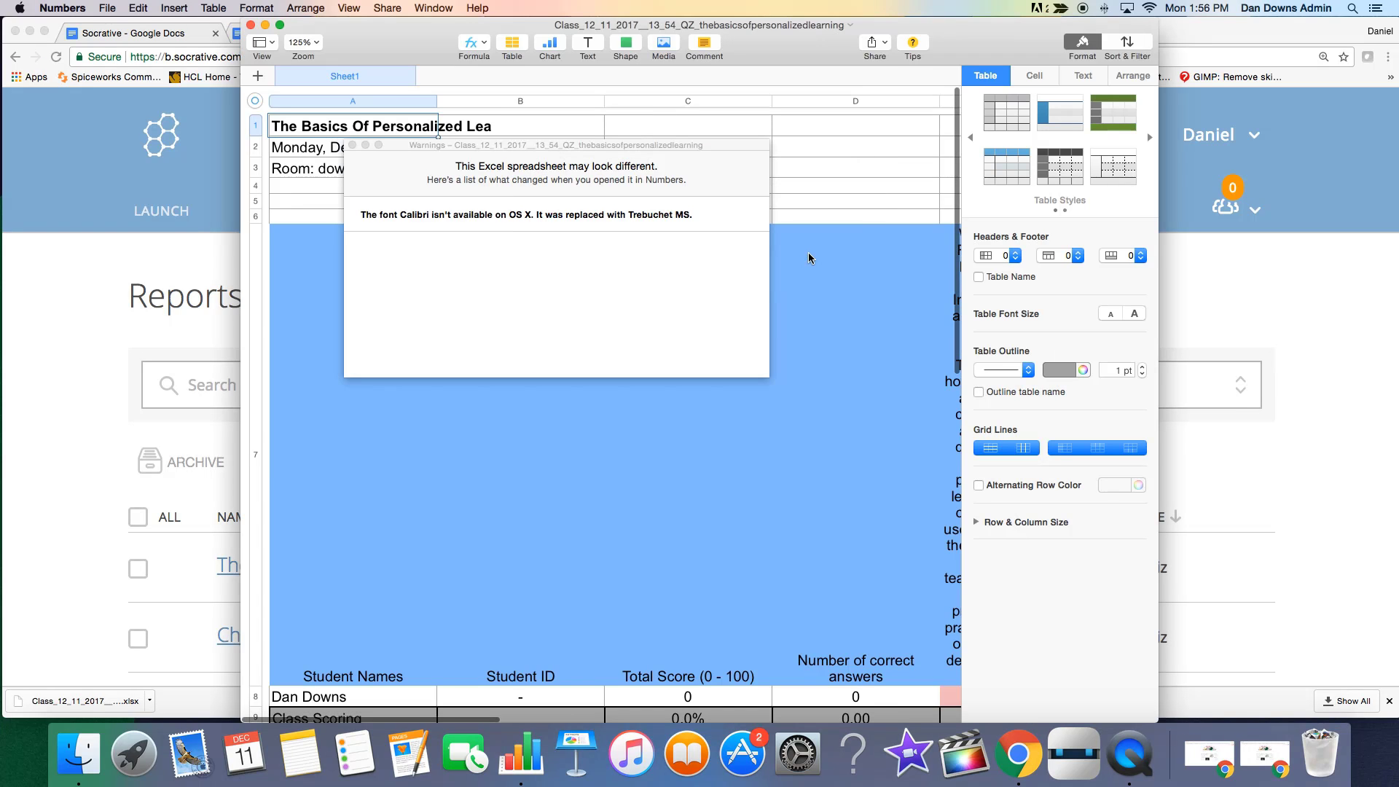
pyautogui.moveTo(465, 148); pyautogui.dragTo(400, 259)
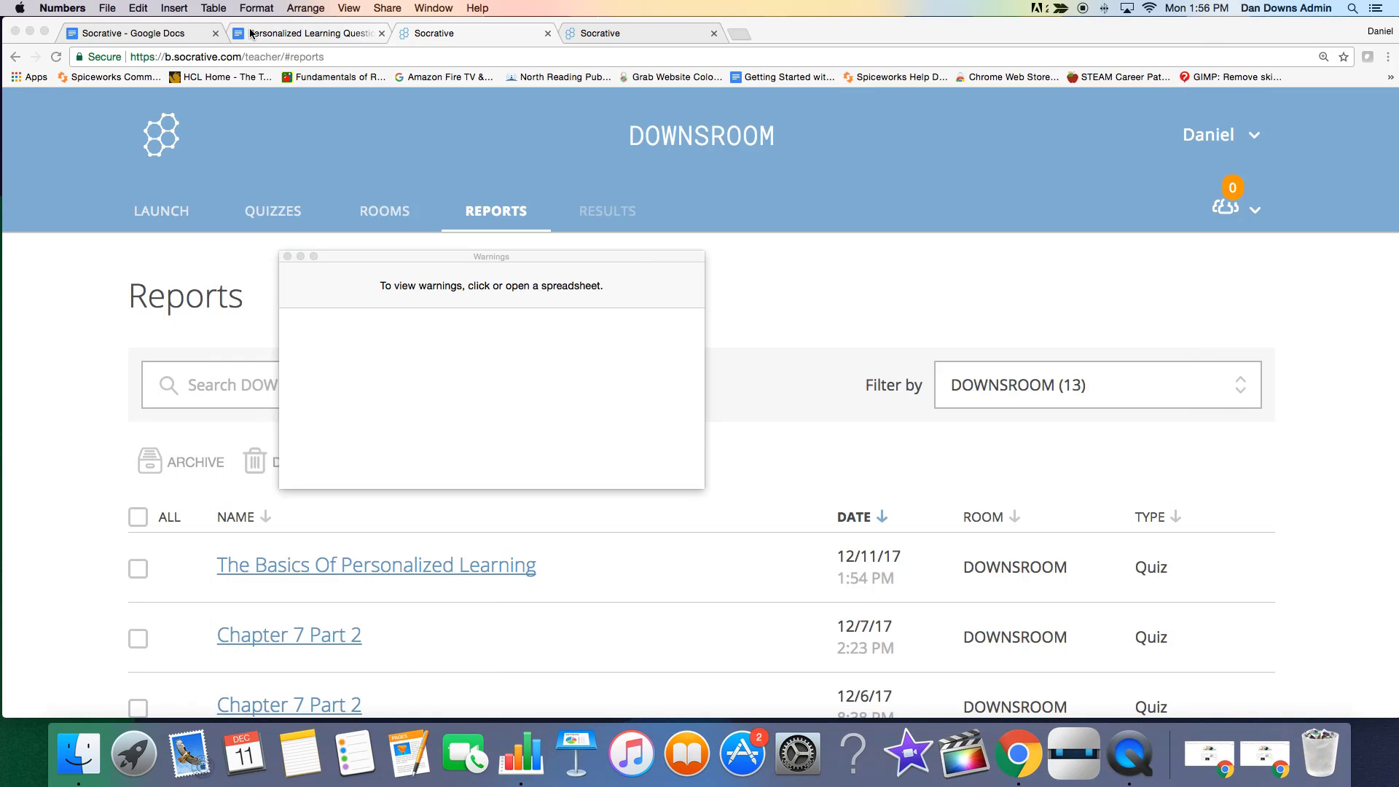
pyautogui.click(251, 24)
pyautogui.click(288, 256)
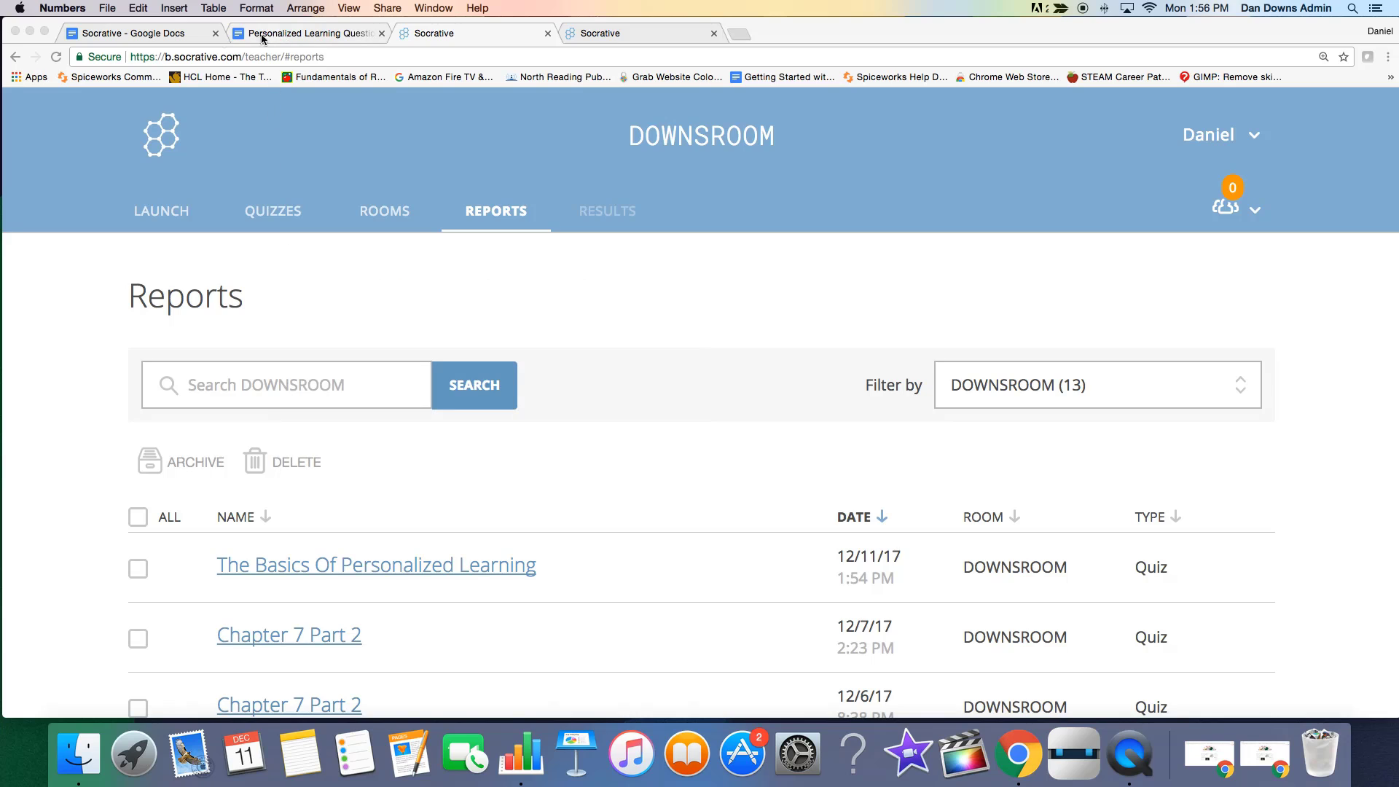
# Switch to the "Socrative" Google Docs document and review its teacher and student experience notes from beginning to end.
pyautogui.click(182, 33)
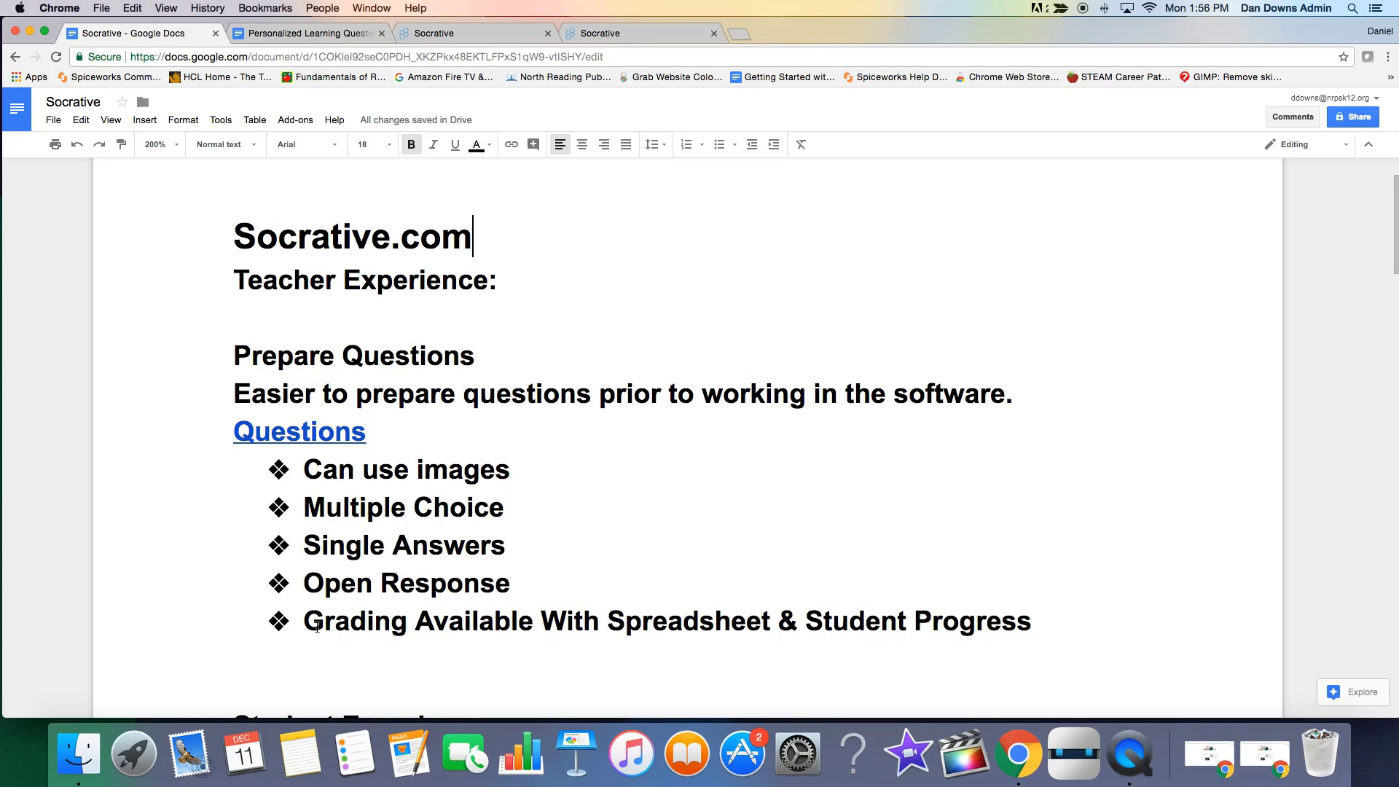
pyautogui.scroll(-5, 569, 579)
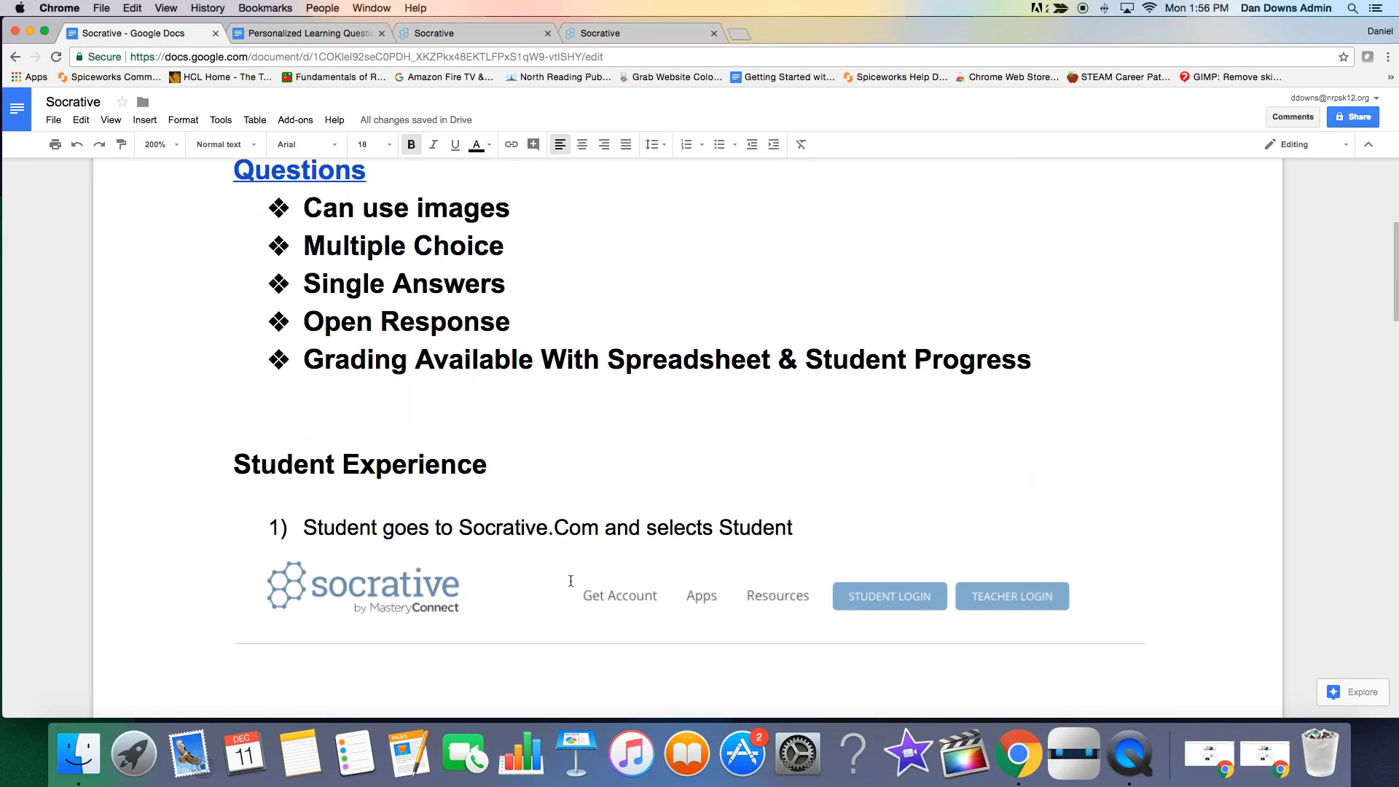
pyautogui.scroll(-2, 570, 581)
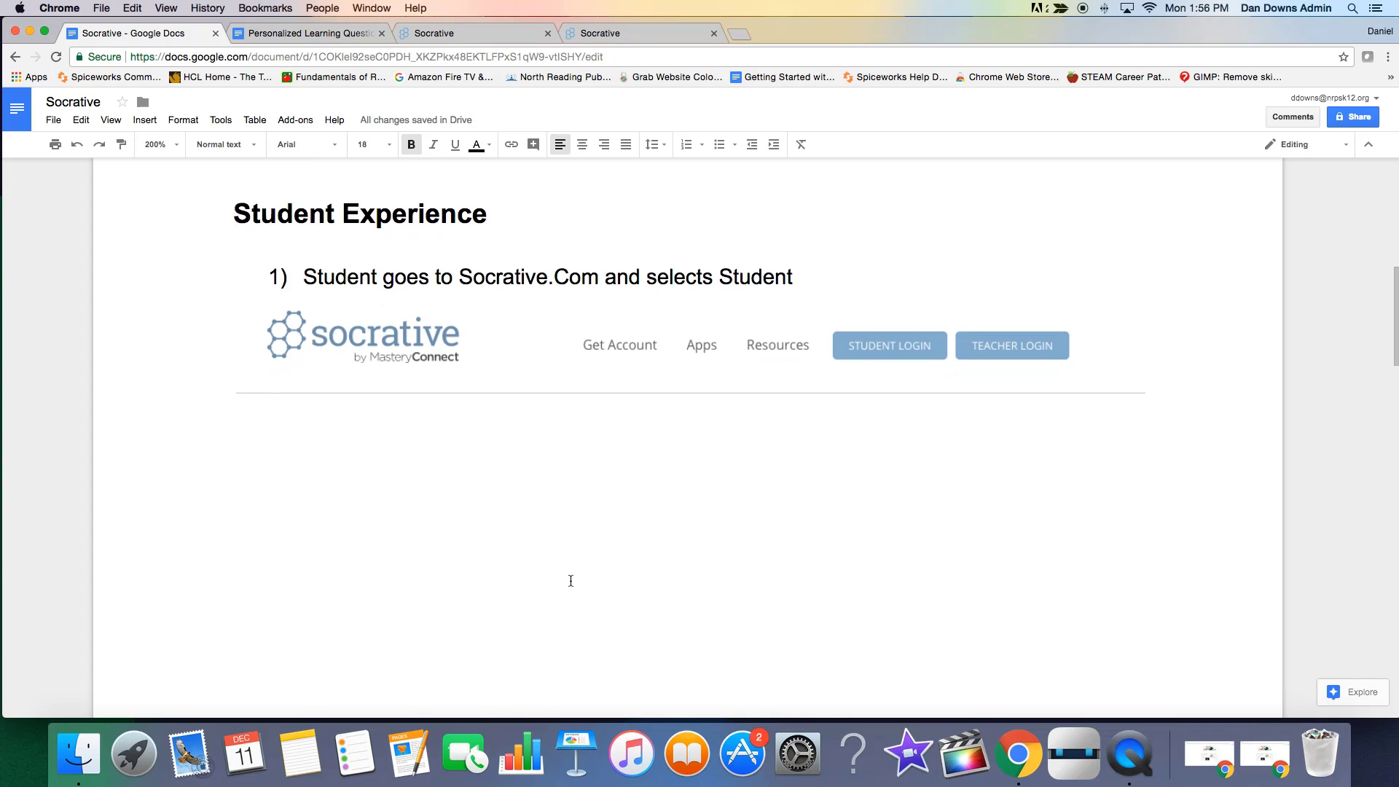
pyautogui.scroll(-8, 571, 581)
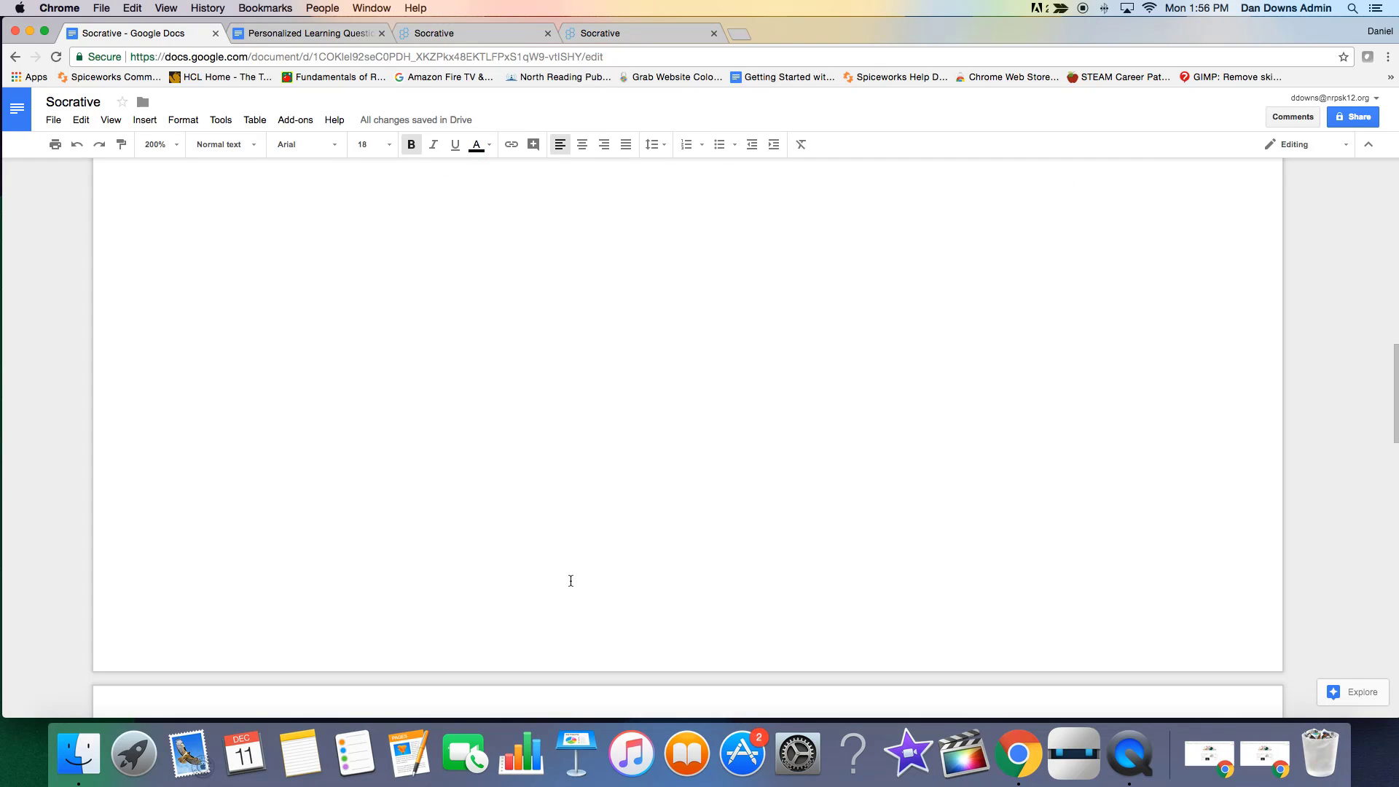
pyautogui.scroll(-6, 571, 581)
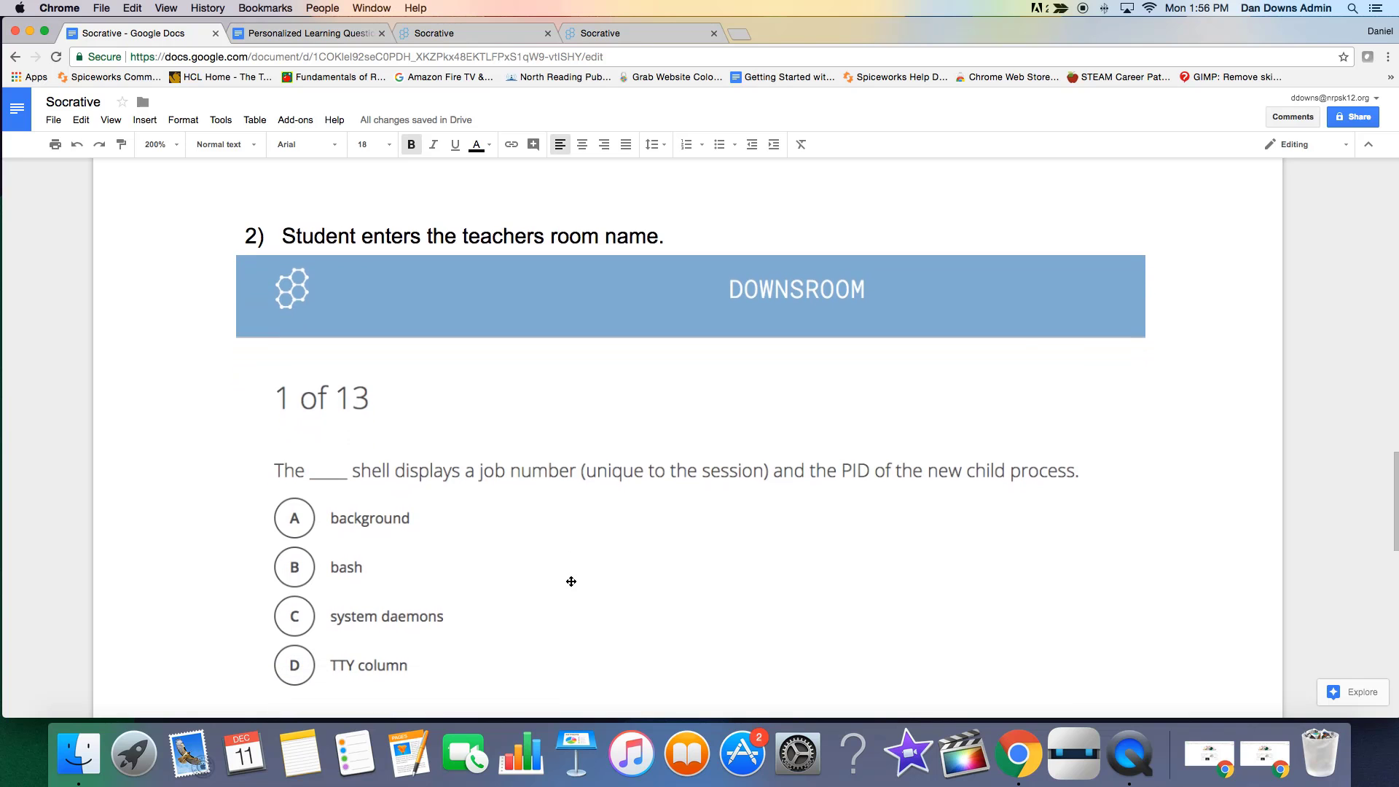
pyautogui.scroll(-2, 570, 581)
pyautogui.scroll(-5, 571, 581)
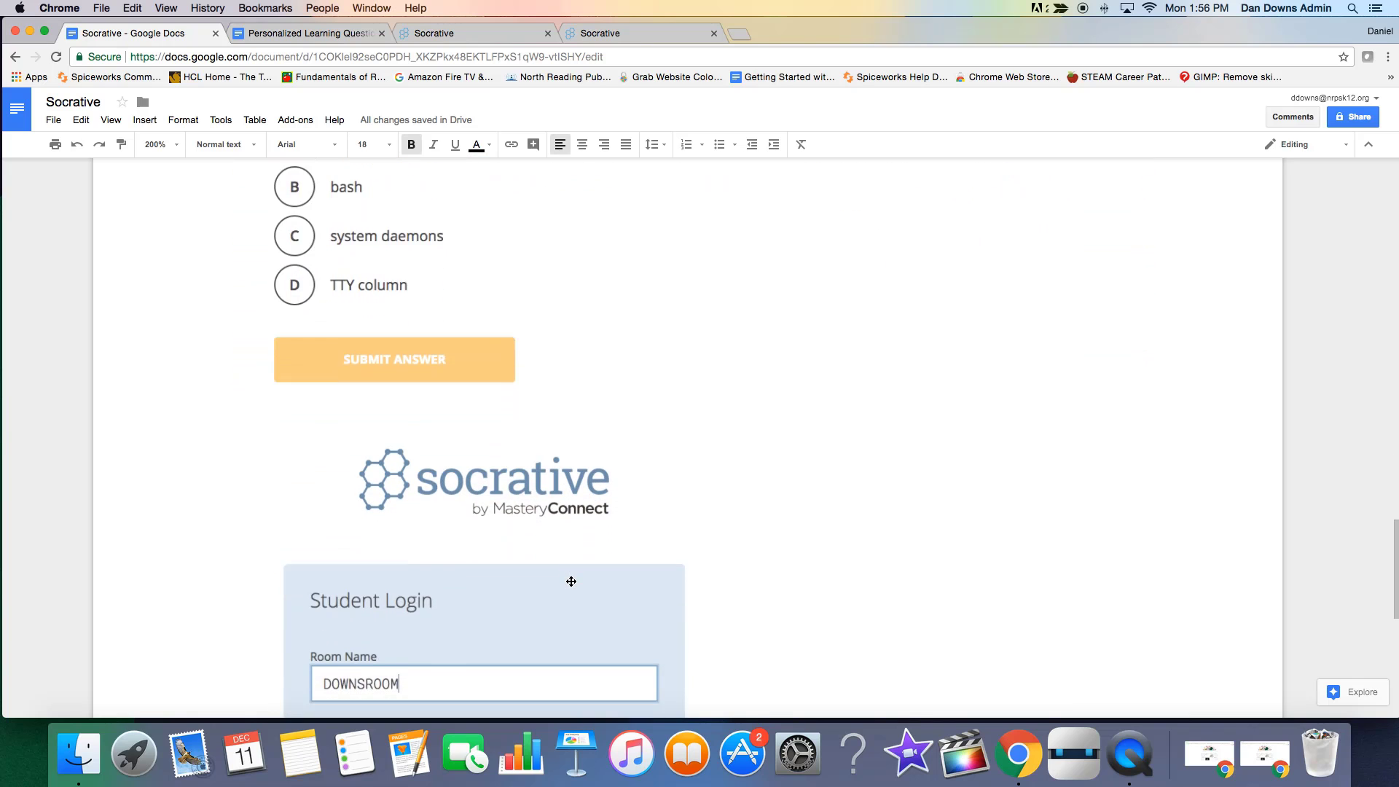
pyautogui.scroll(-6, 571, 581)
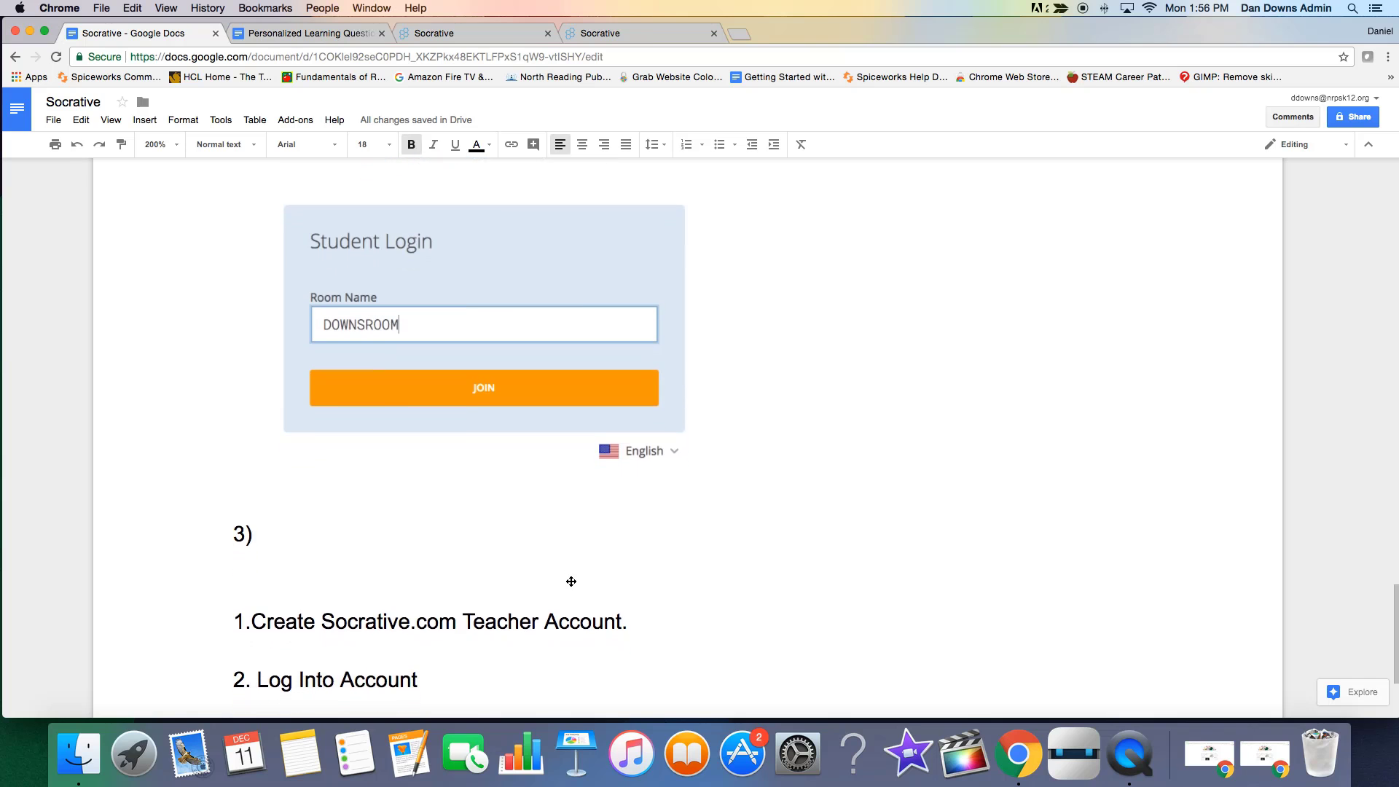
pyautogui.scroll(-2, 571, 581)
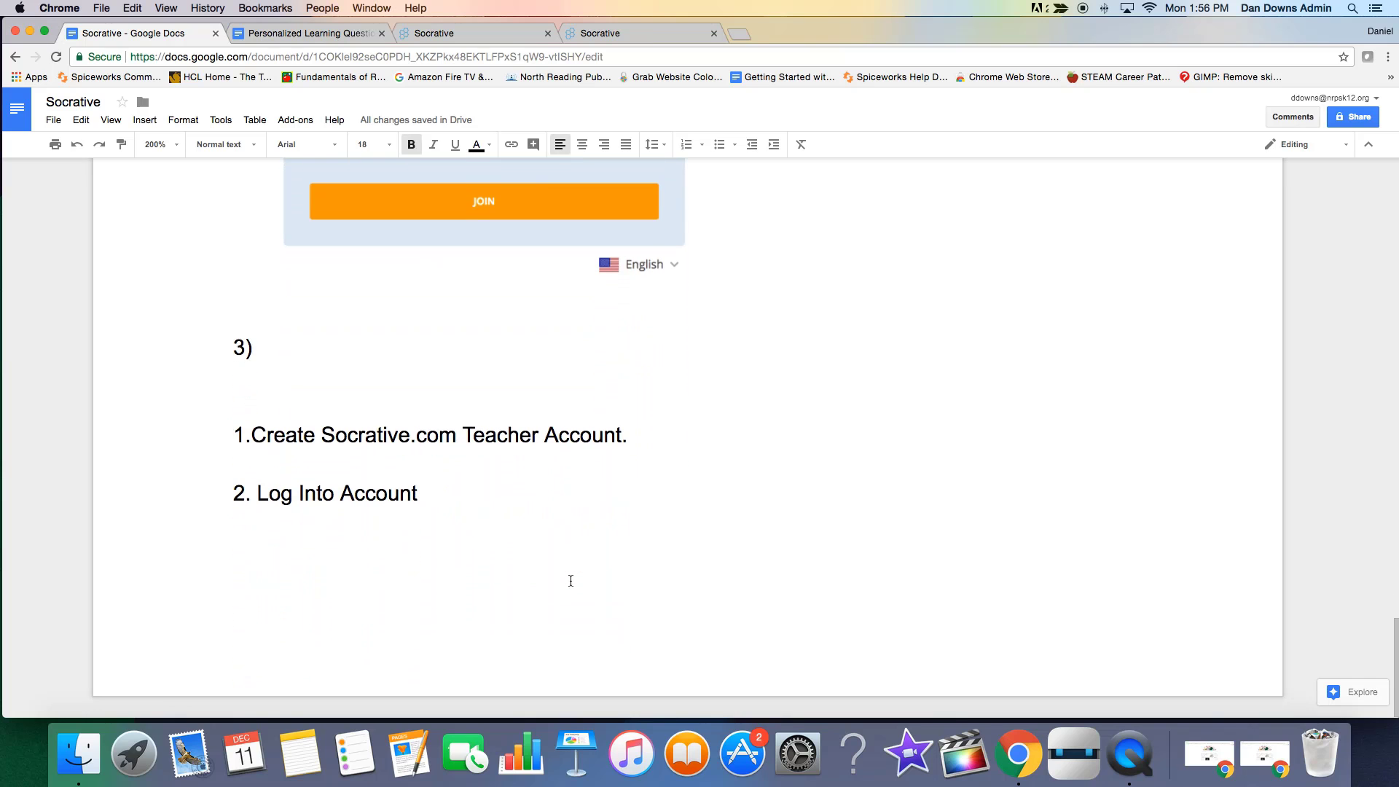
pyautogui.scroll(20, 570, 581)
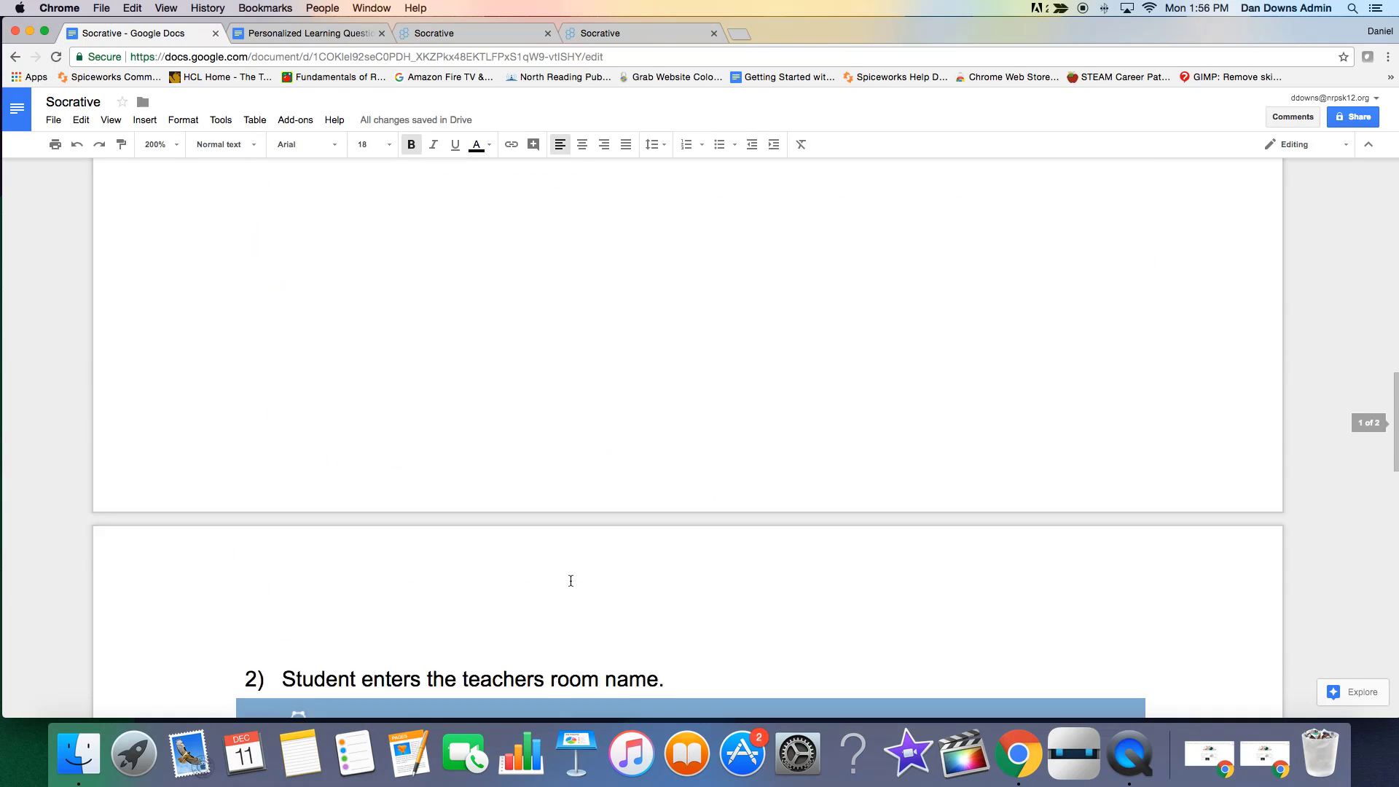
pyautogui.scroll(10, 570, 581)
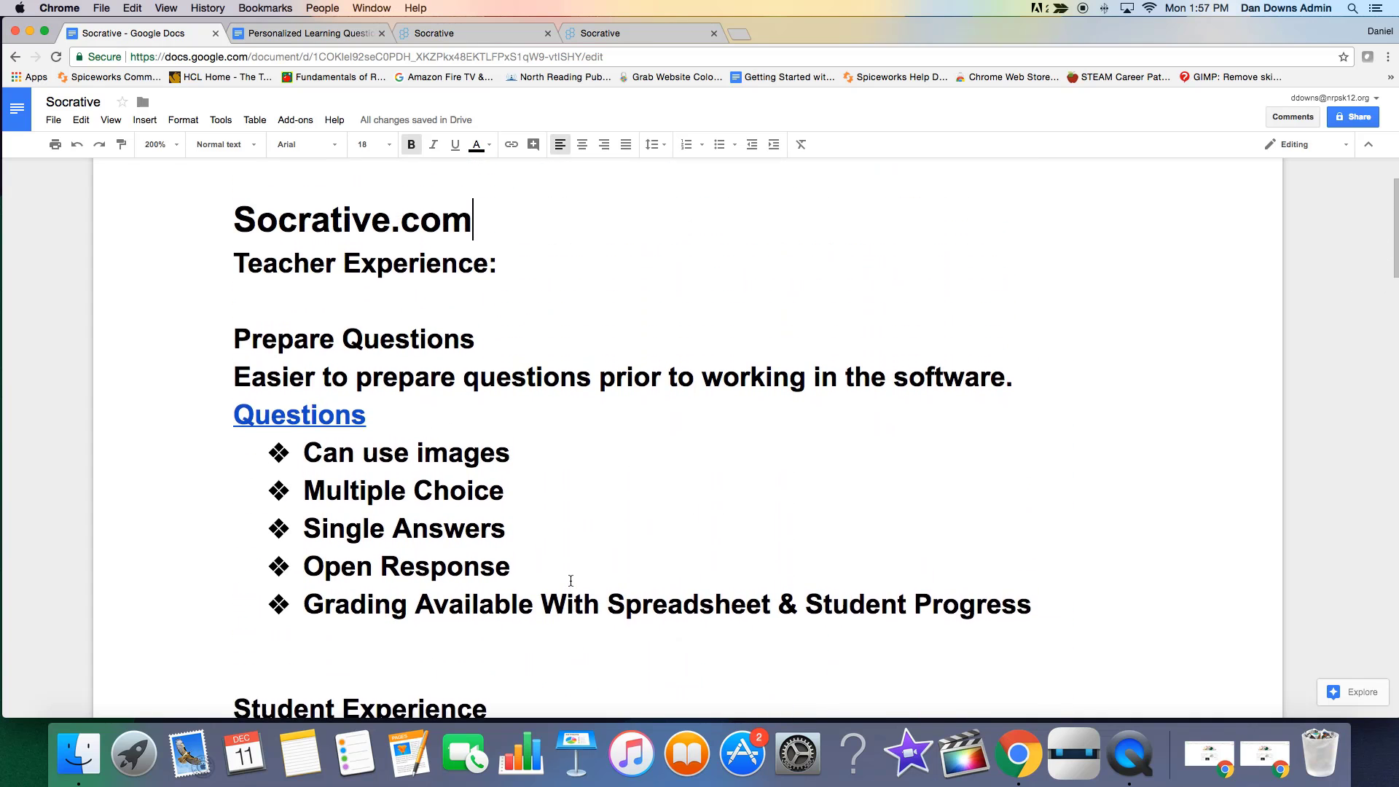
pyautogui.scroll(-1, 571, 581)
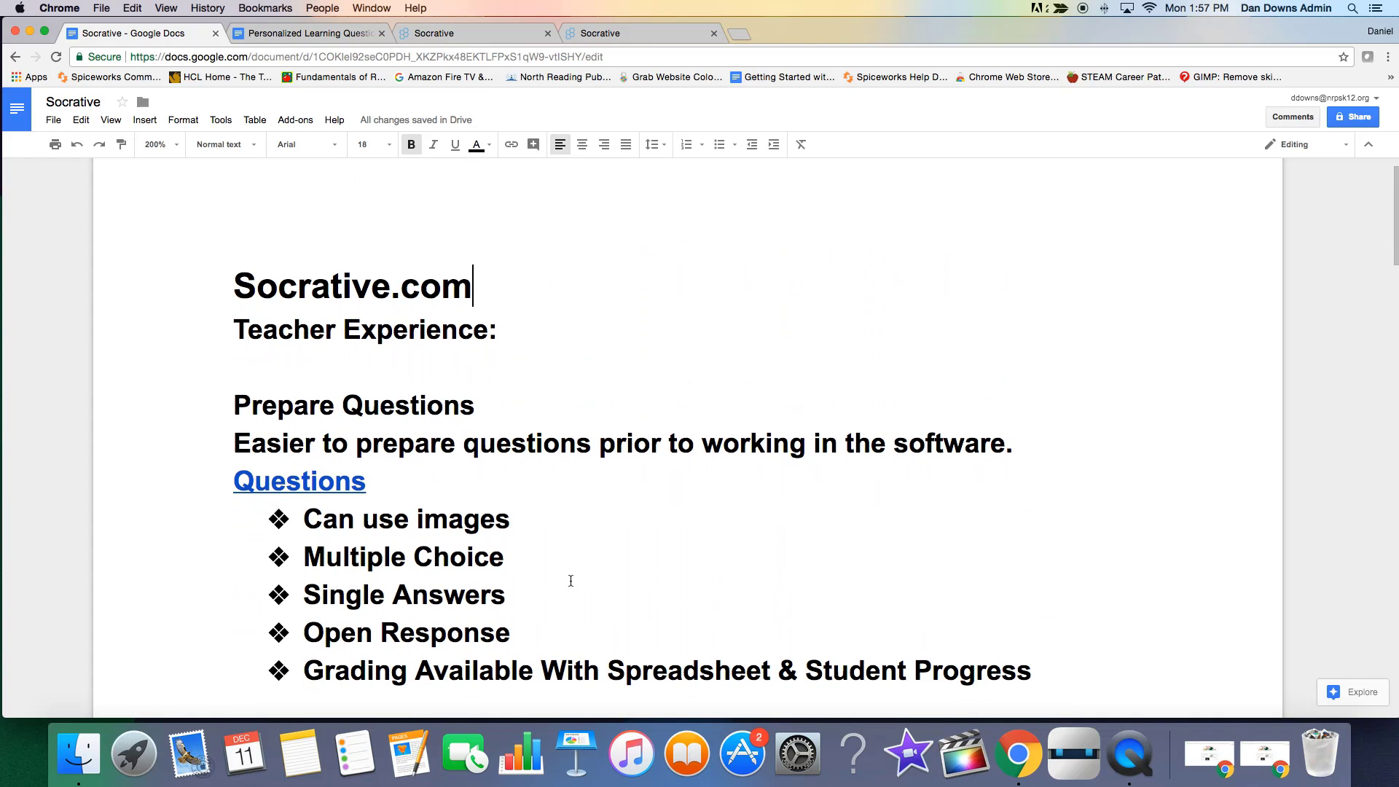